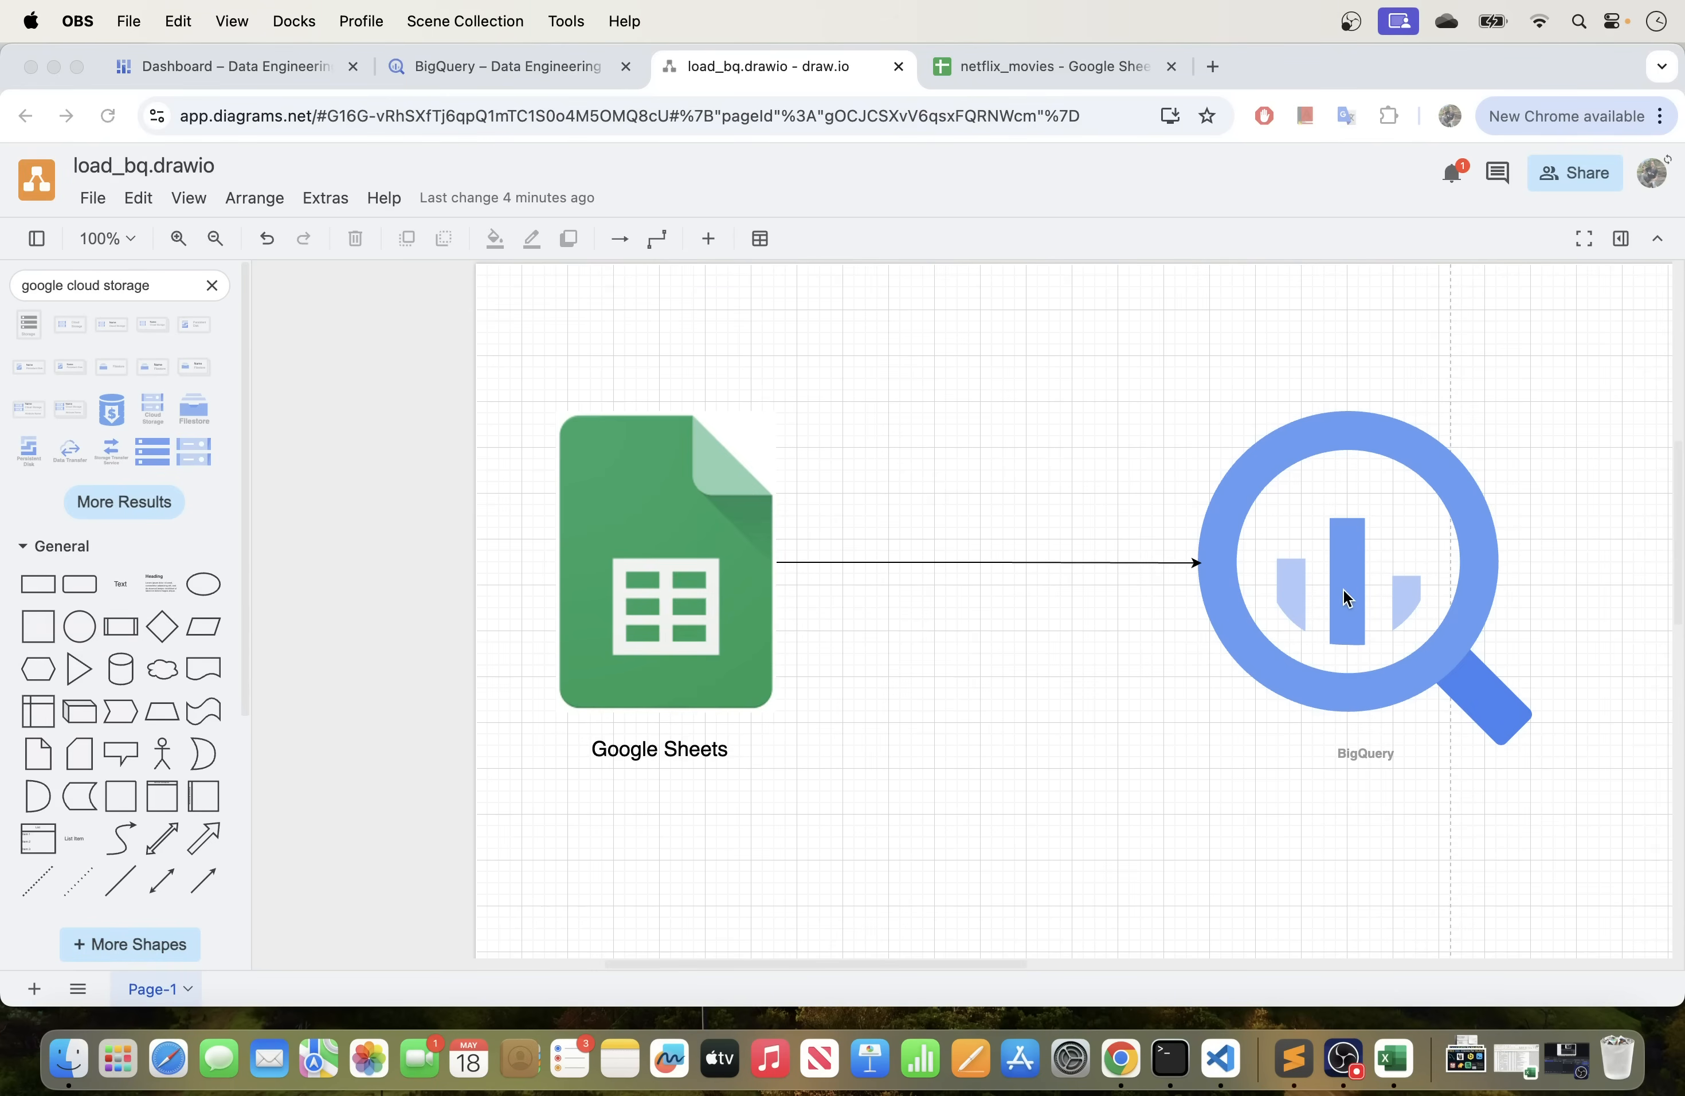
Switch to BigQuery, widen the Explorer, and review the tables in the ck_data_tech dataset.
left_click(499, 68)
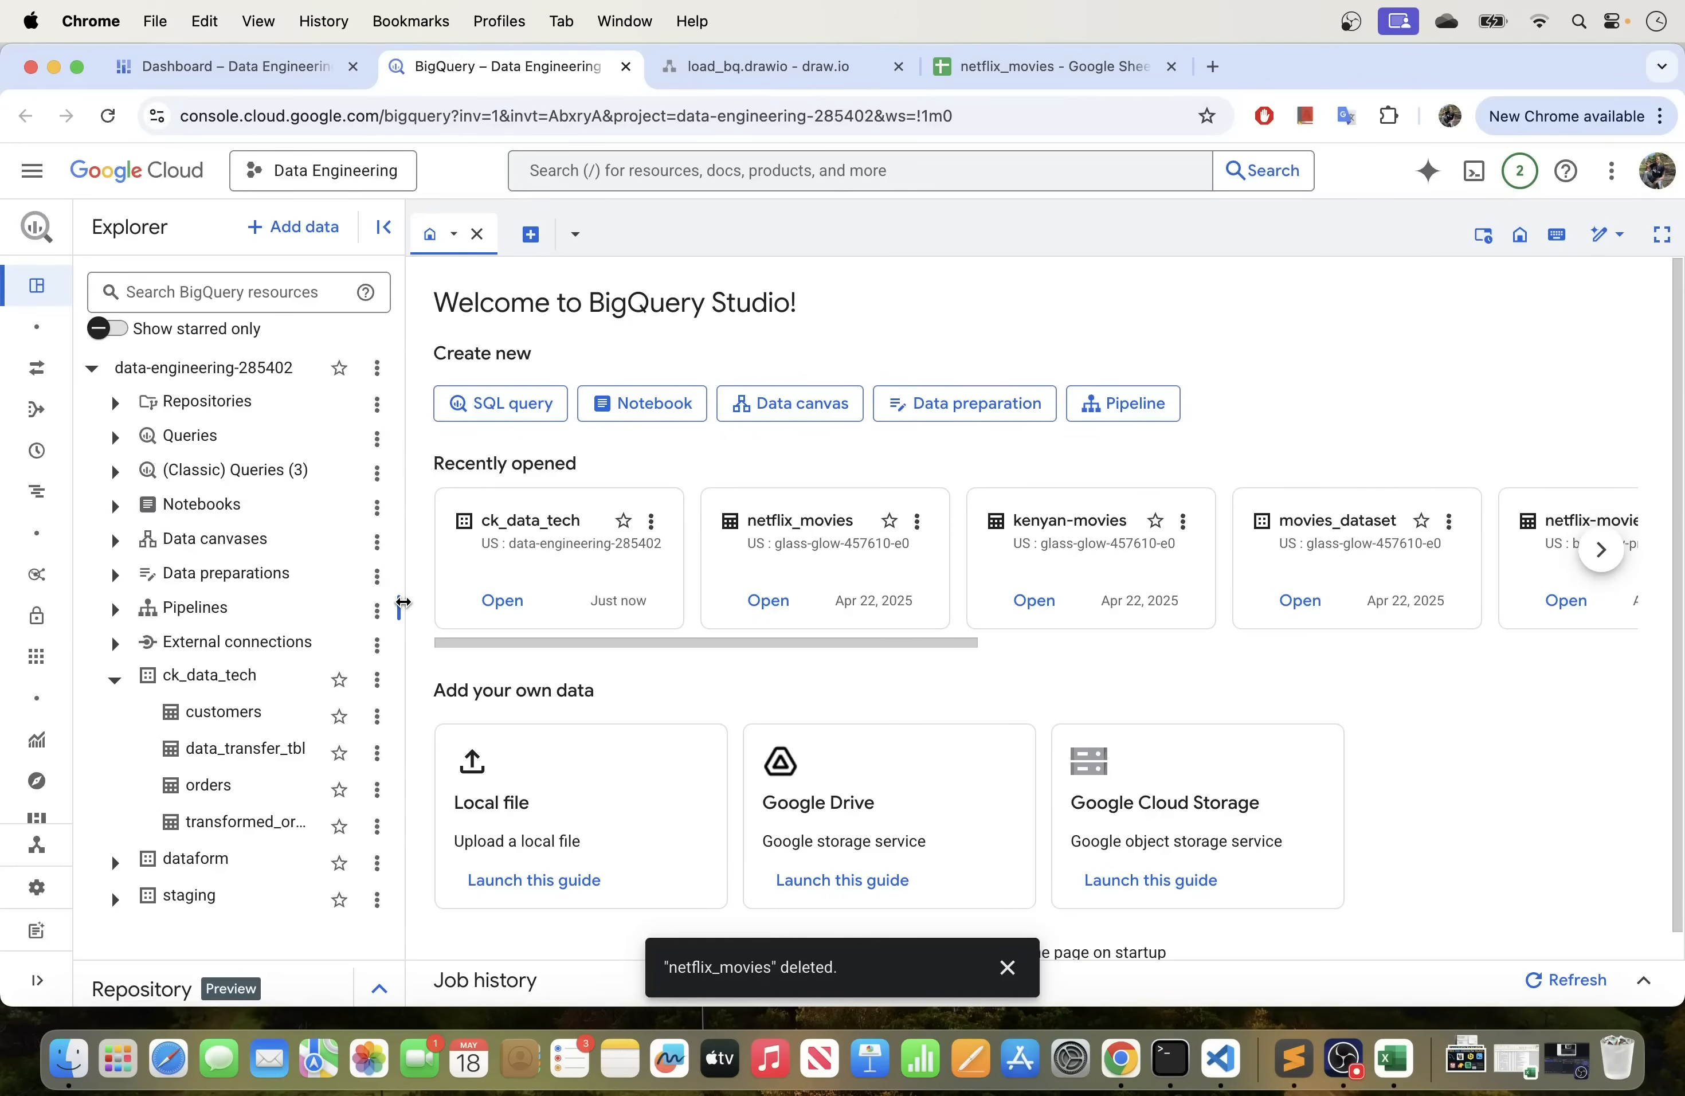
left_click_drag(403, 601, 415, 603)
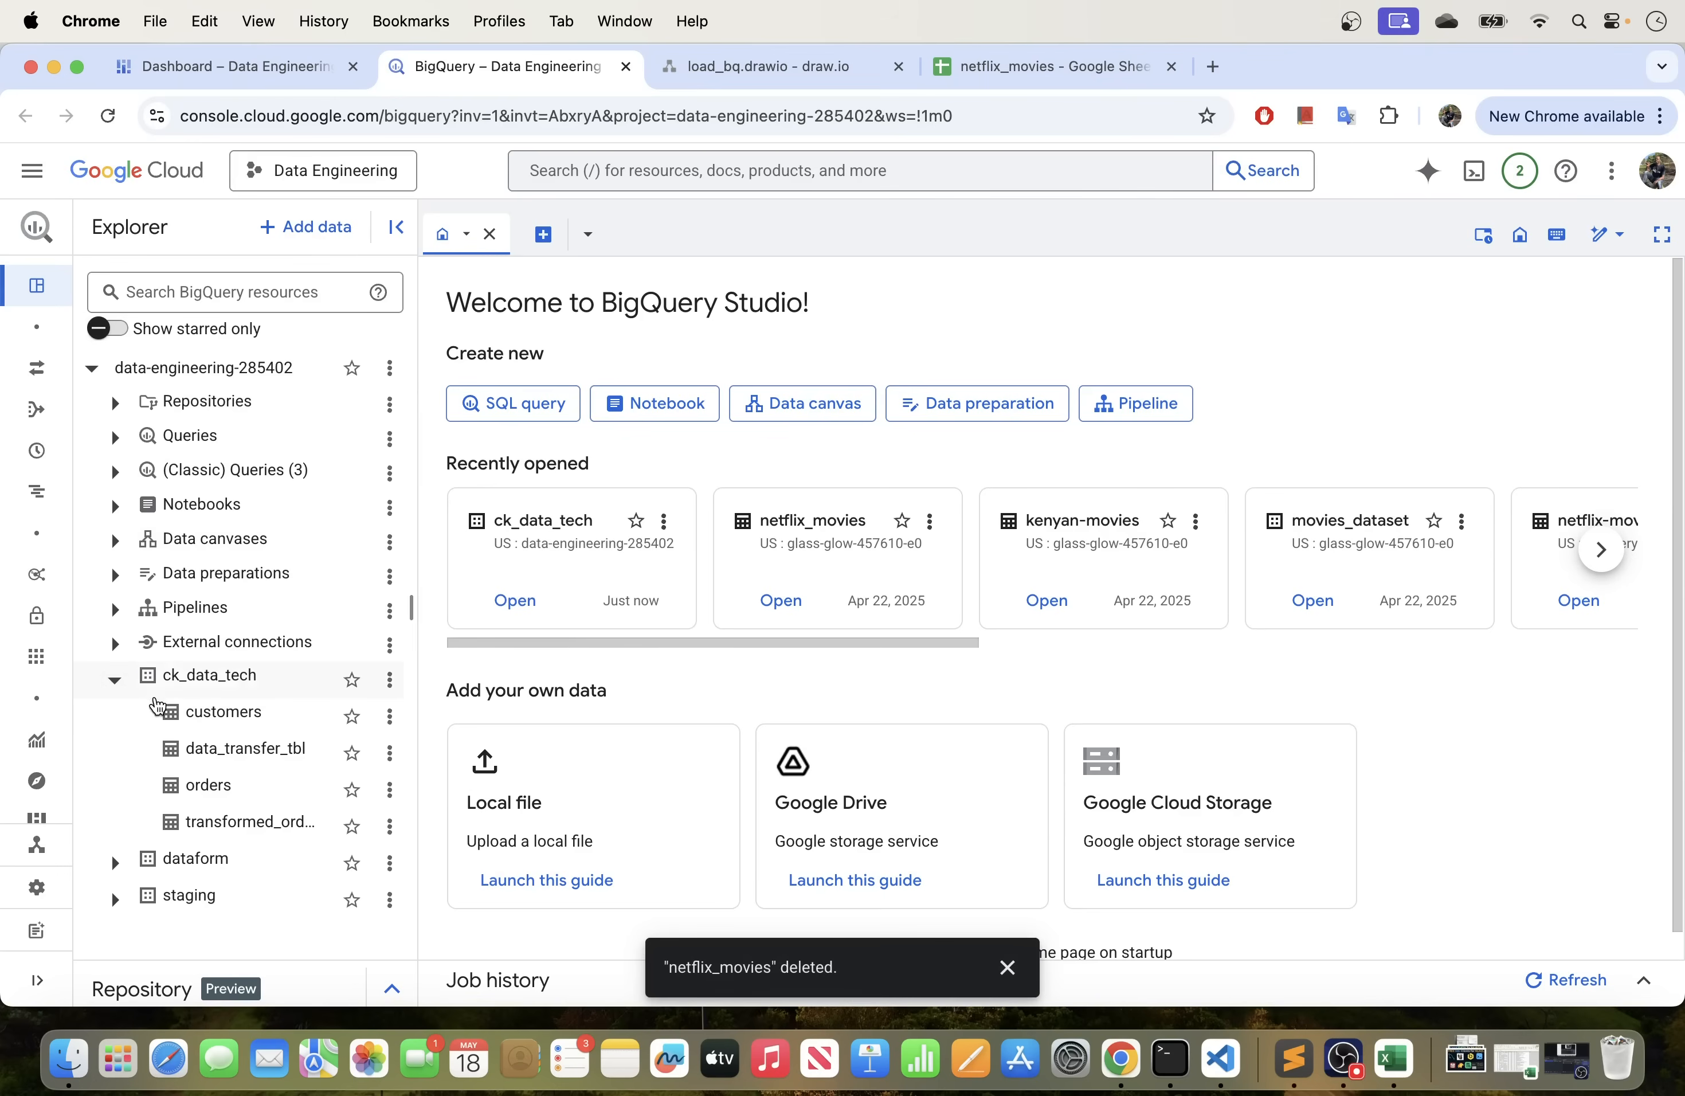
left_click(1007, 966)
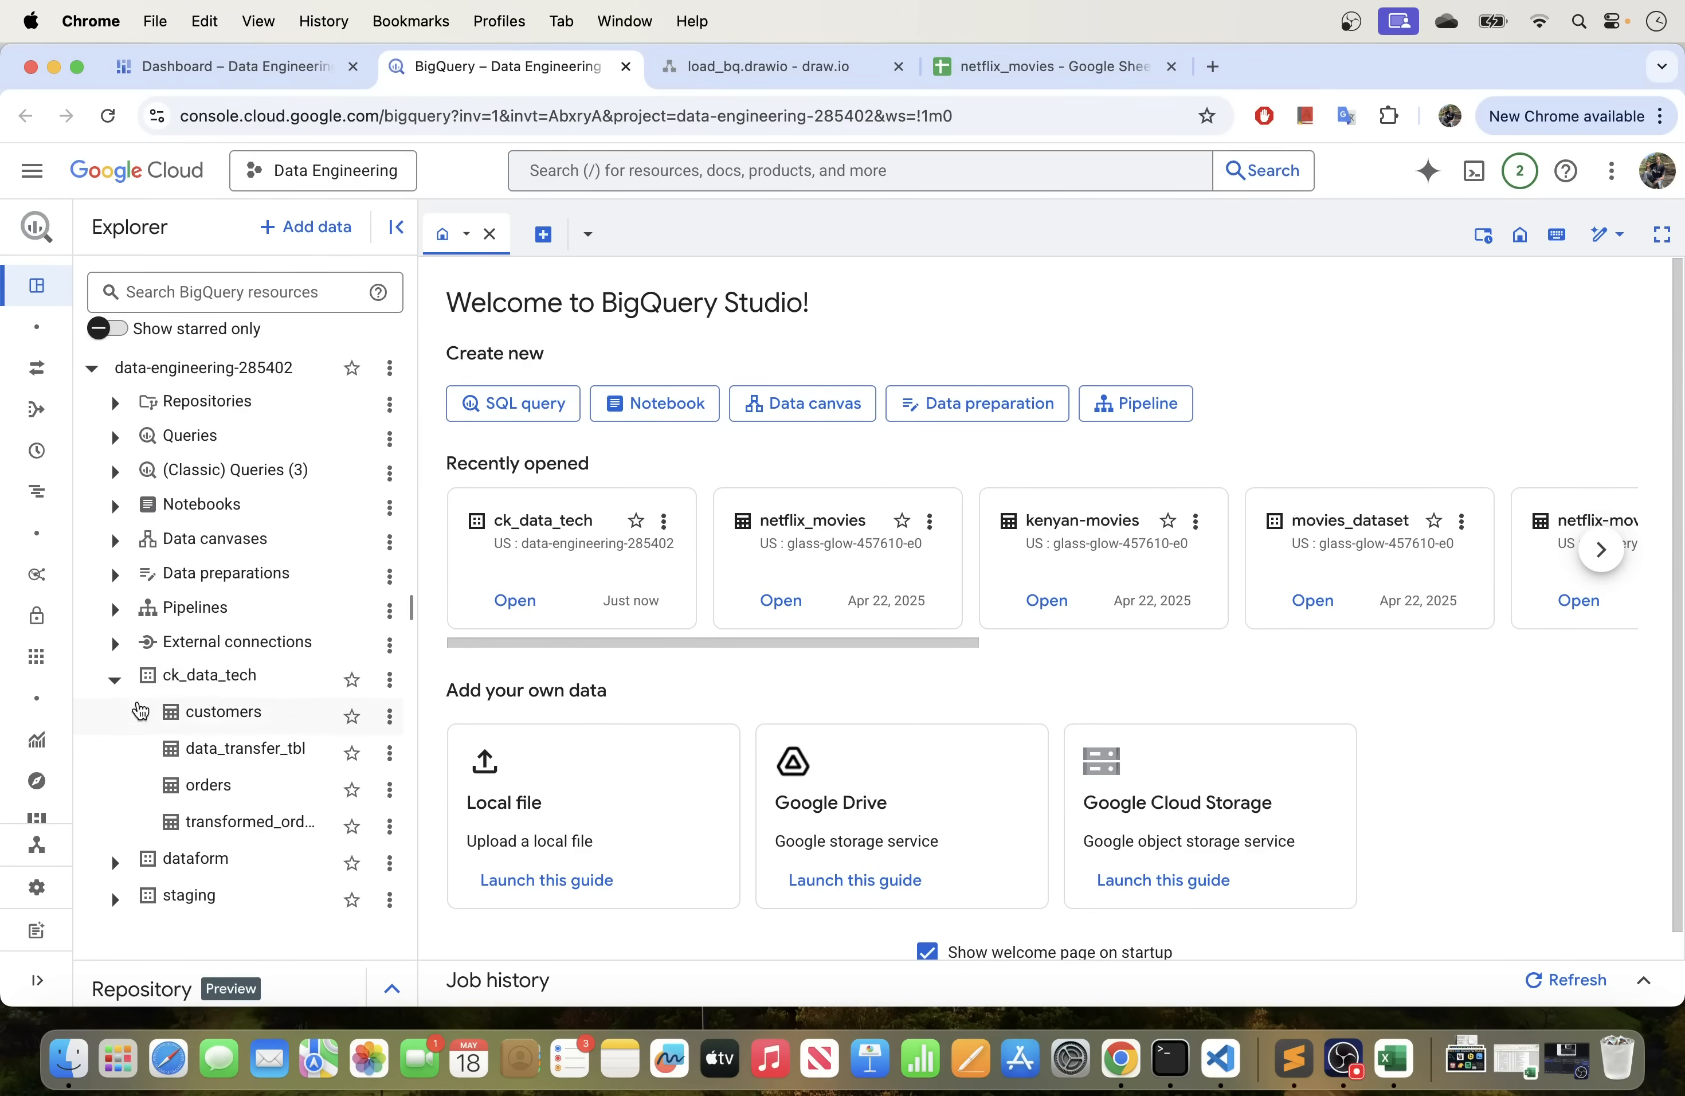
left_click(114, 681)
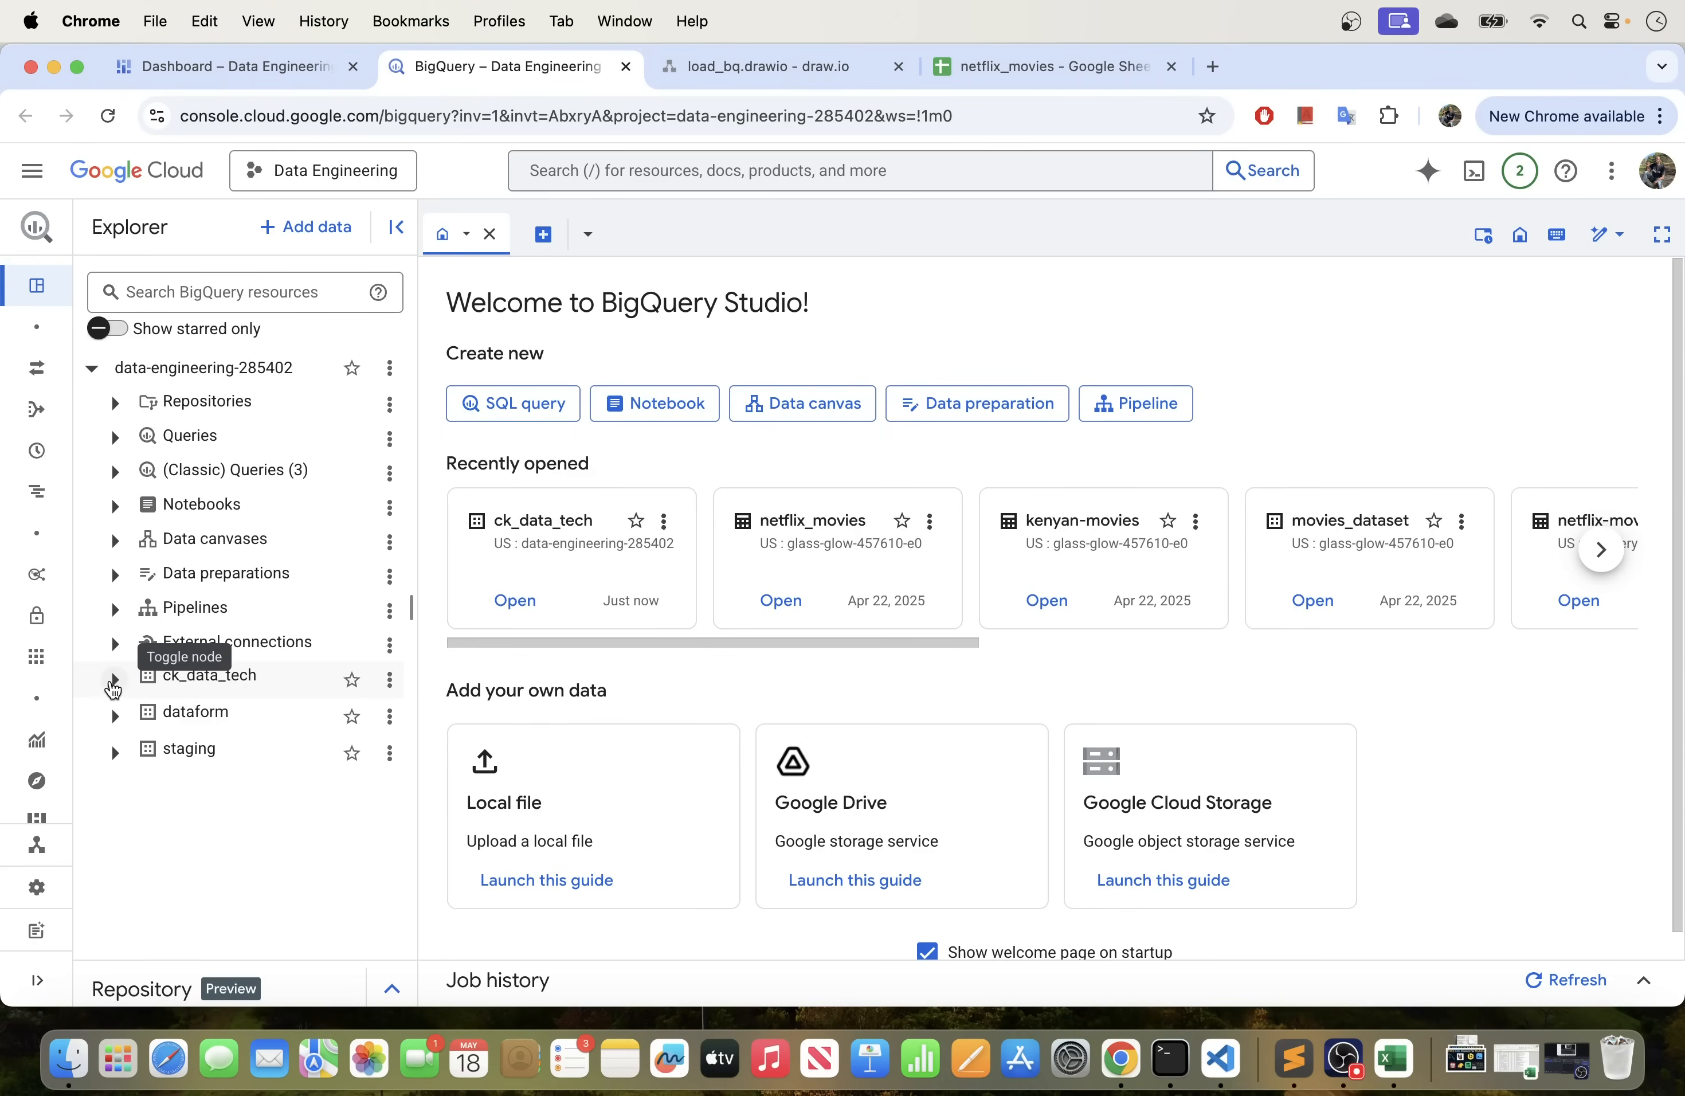
left_click(115, 680)
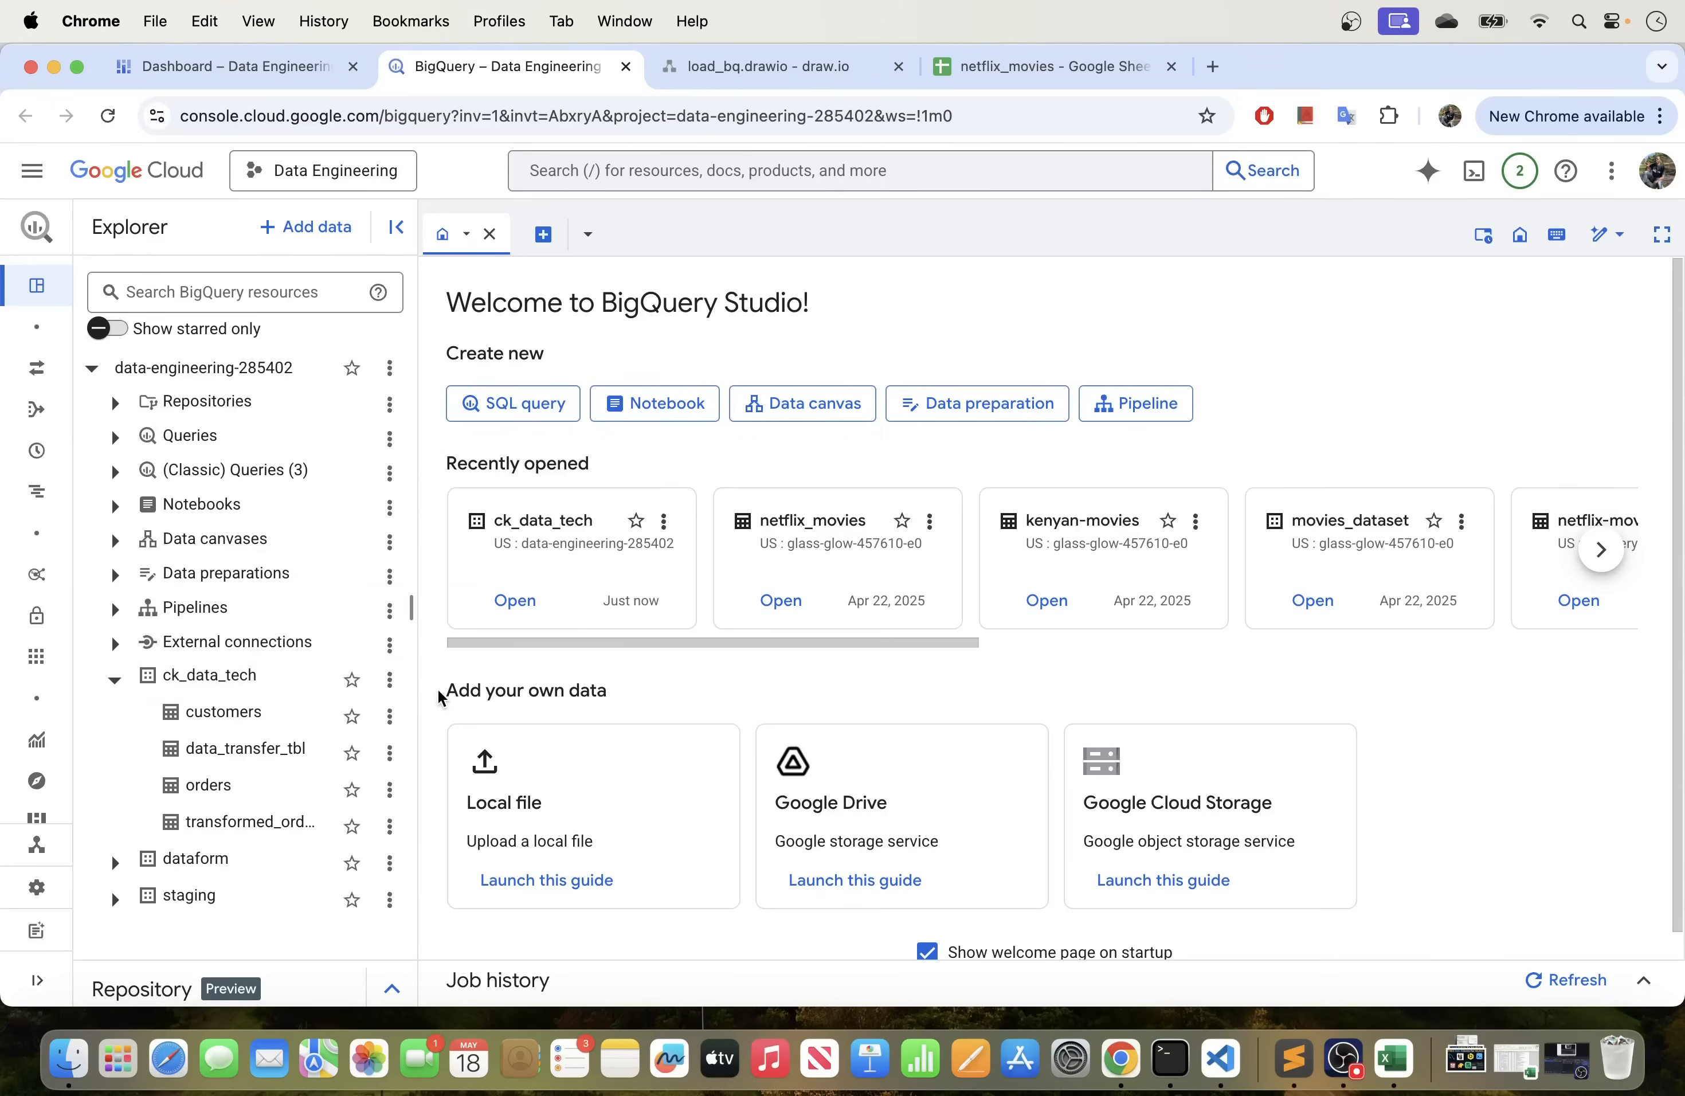
left_click_drag(410, 614, 463, 613)
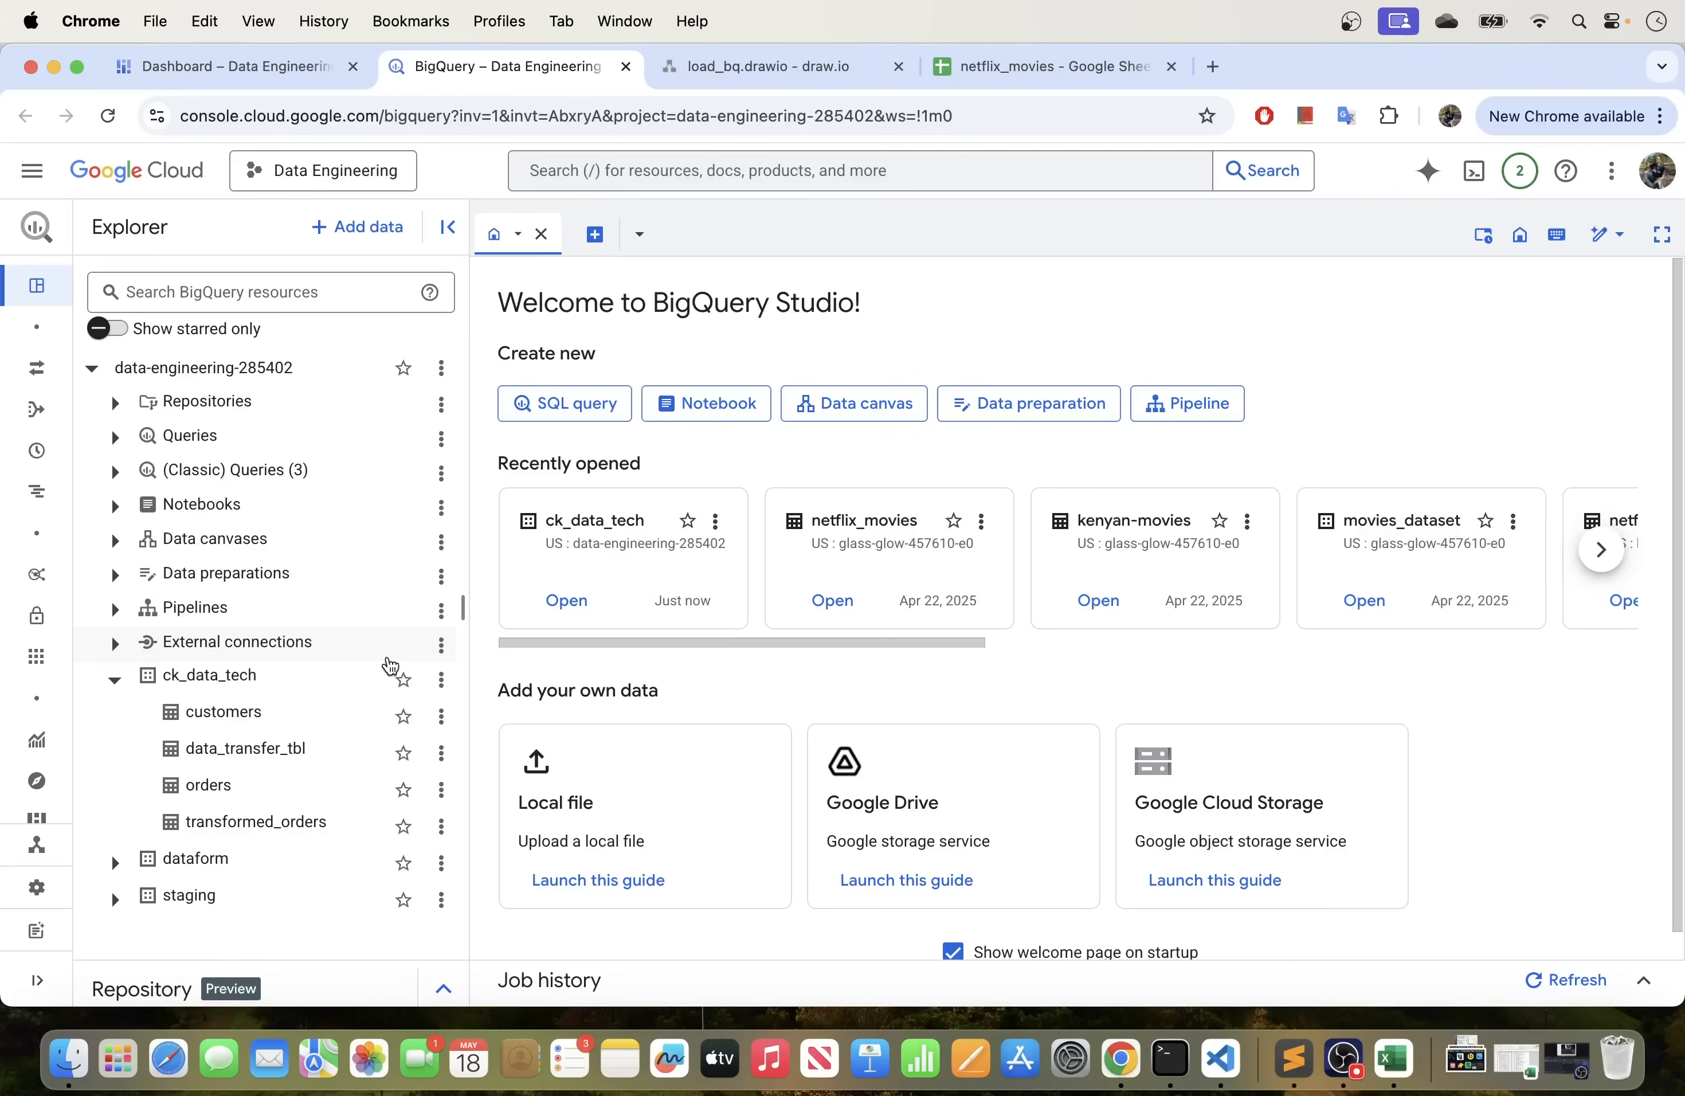
left_click(115, 679)
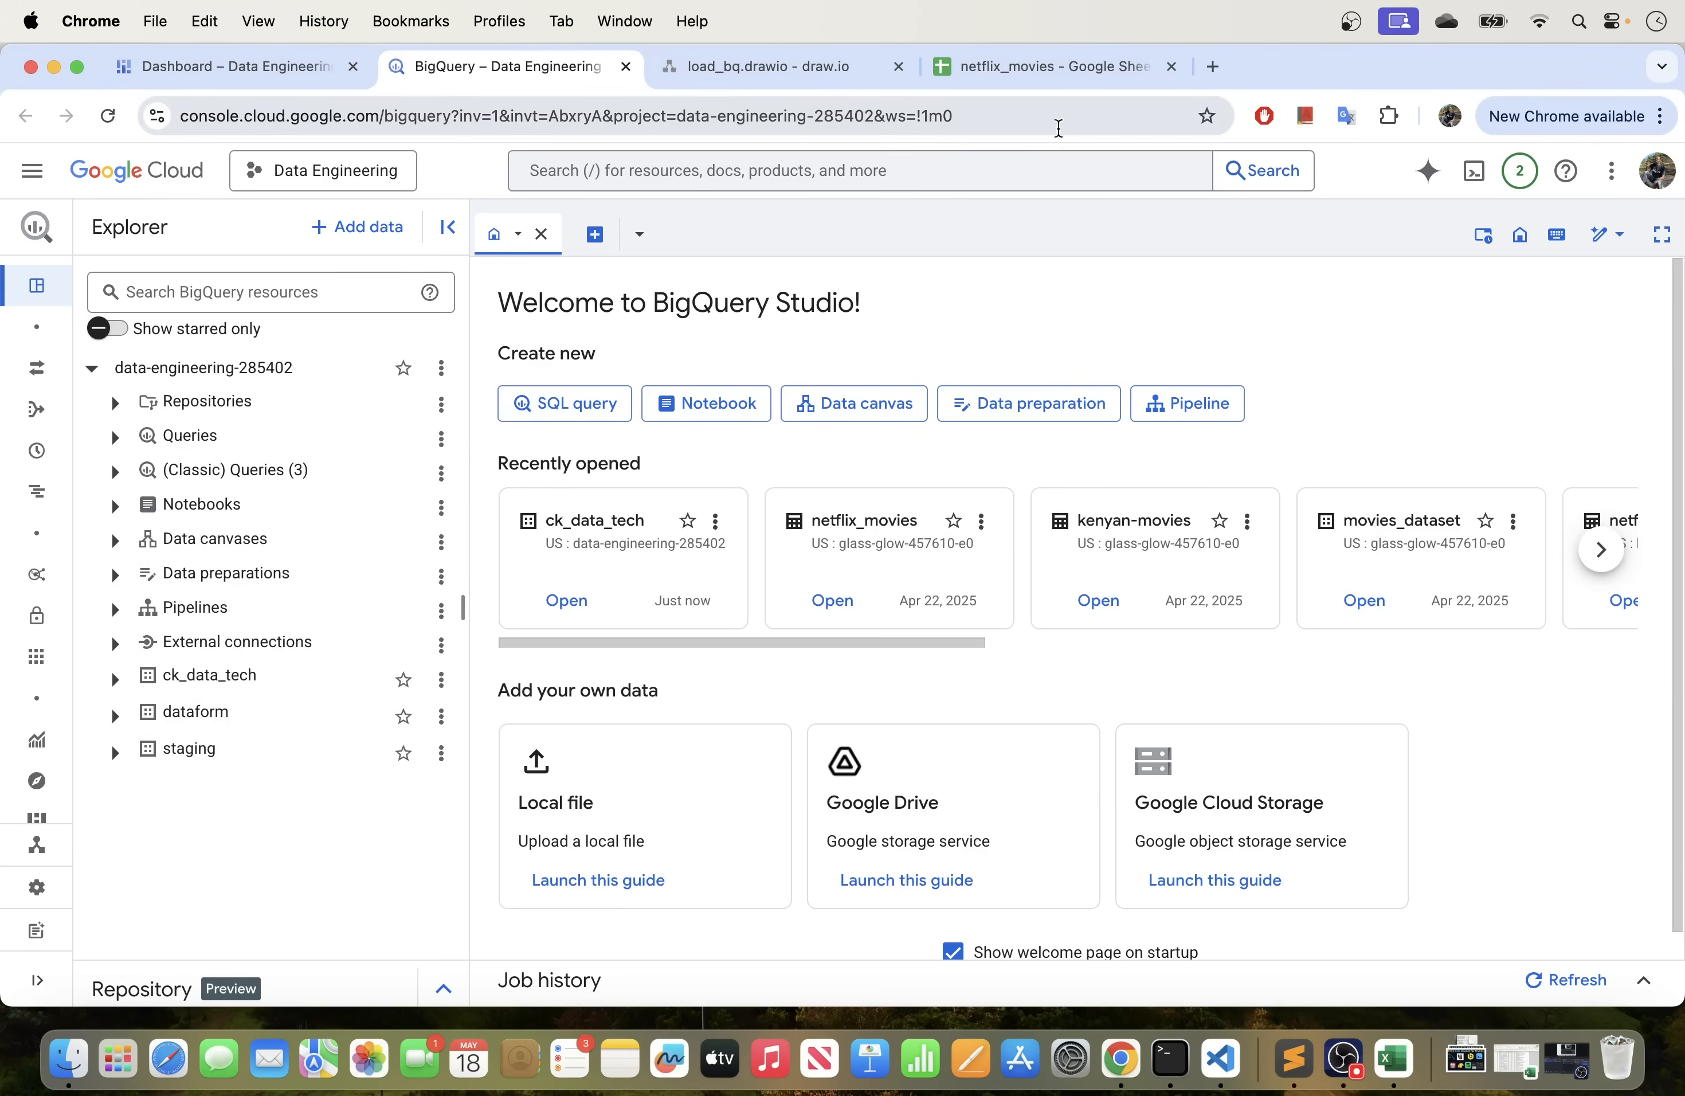
Switch to the netflix_movies Google Sheet and examine its header row, data rows and the number of entries in the show_id column.
left_click(1043, 67)
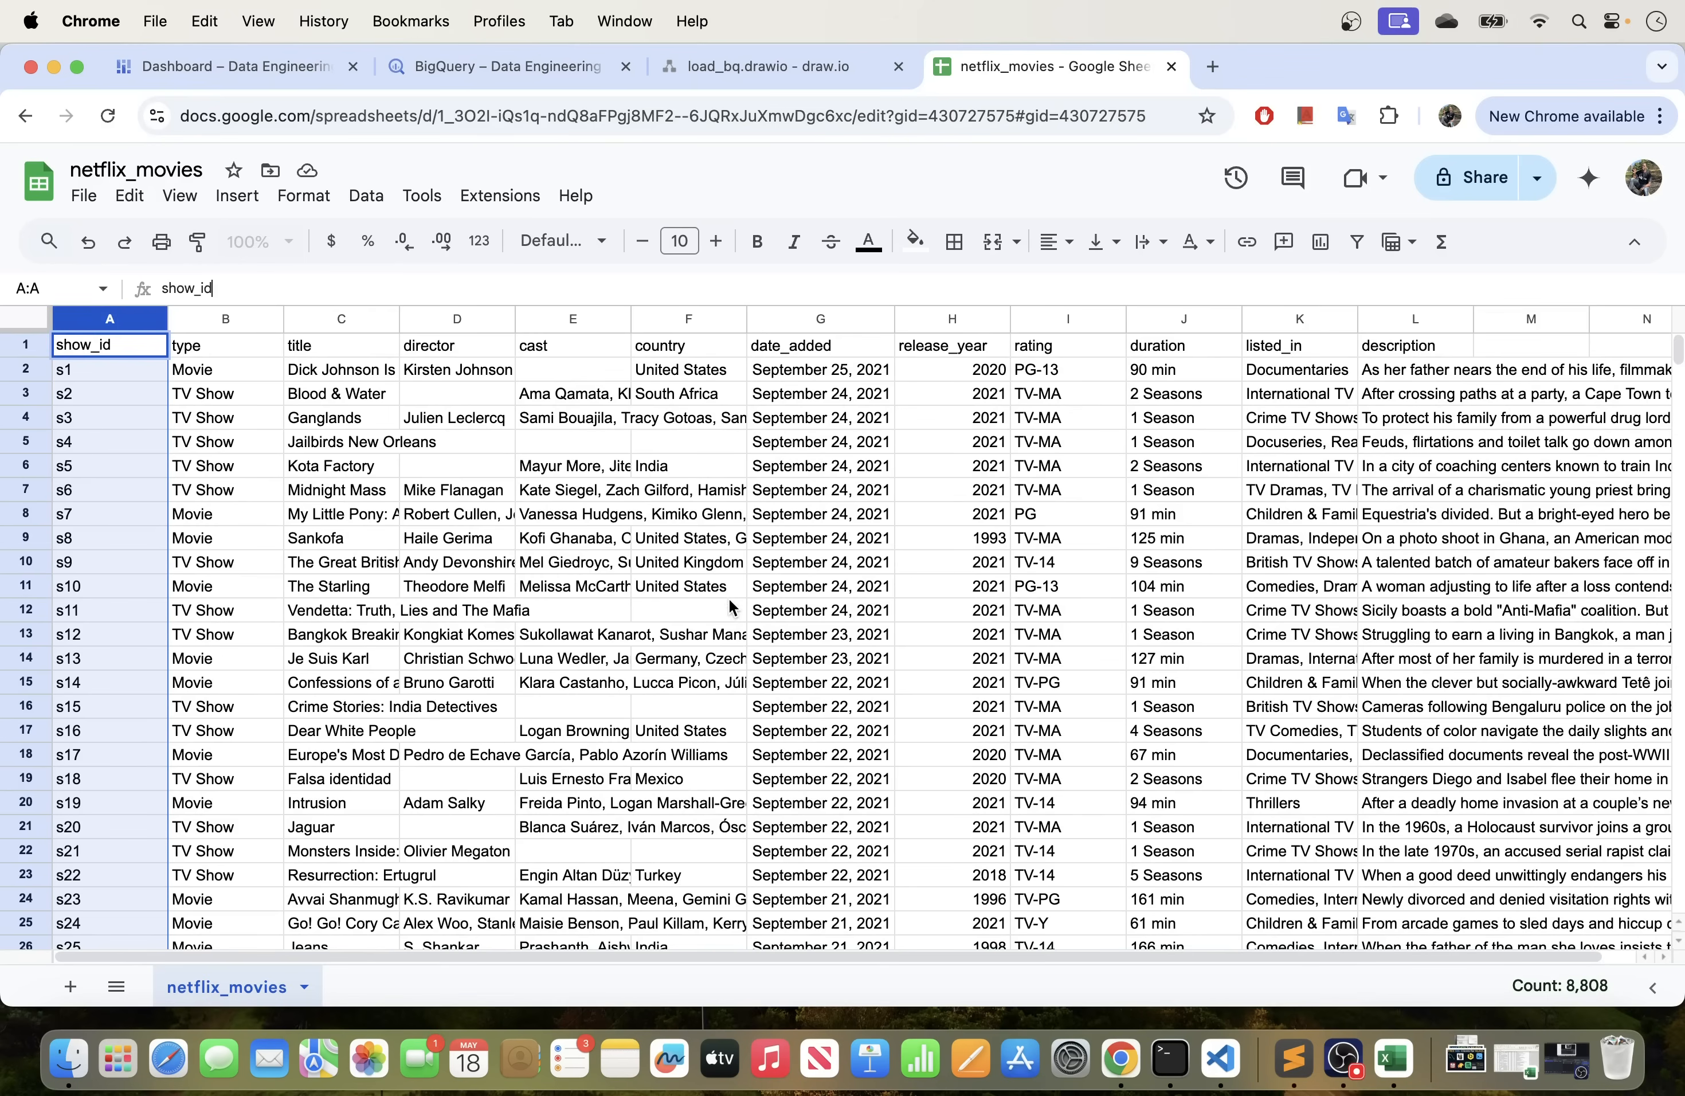
left_click(607, 561)
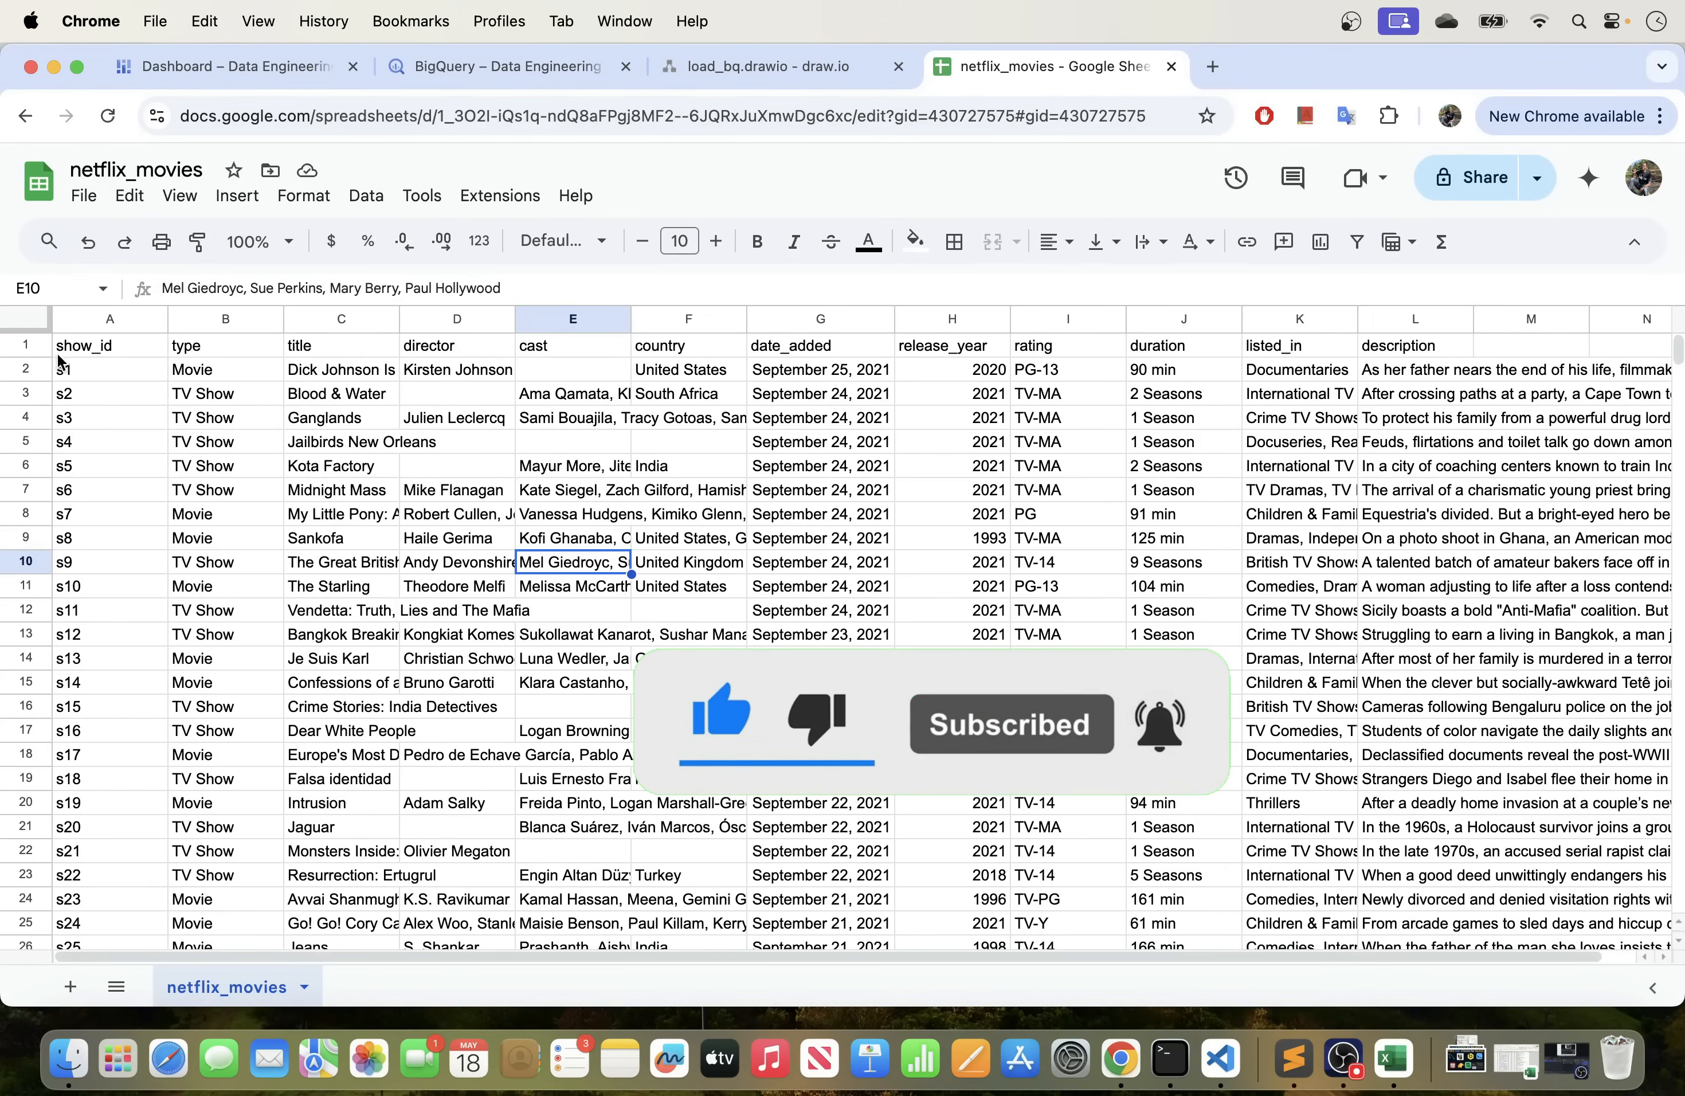
left_click(25, 345)
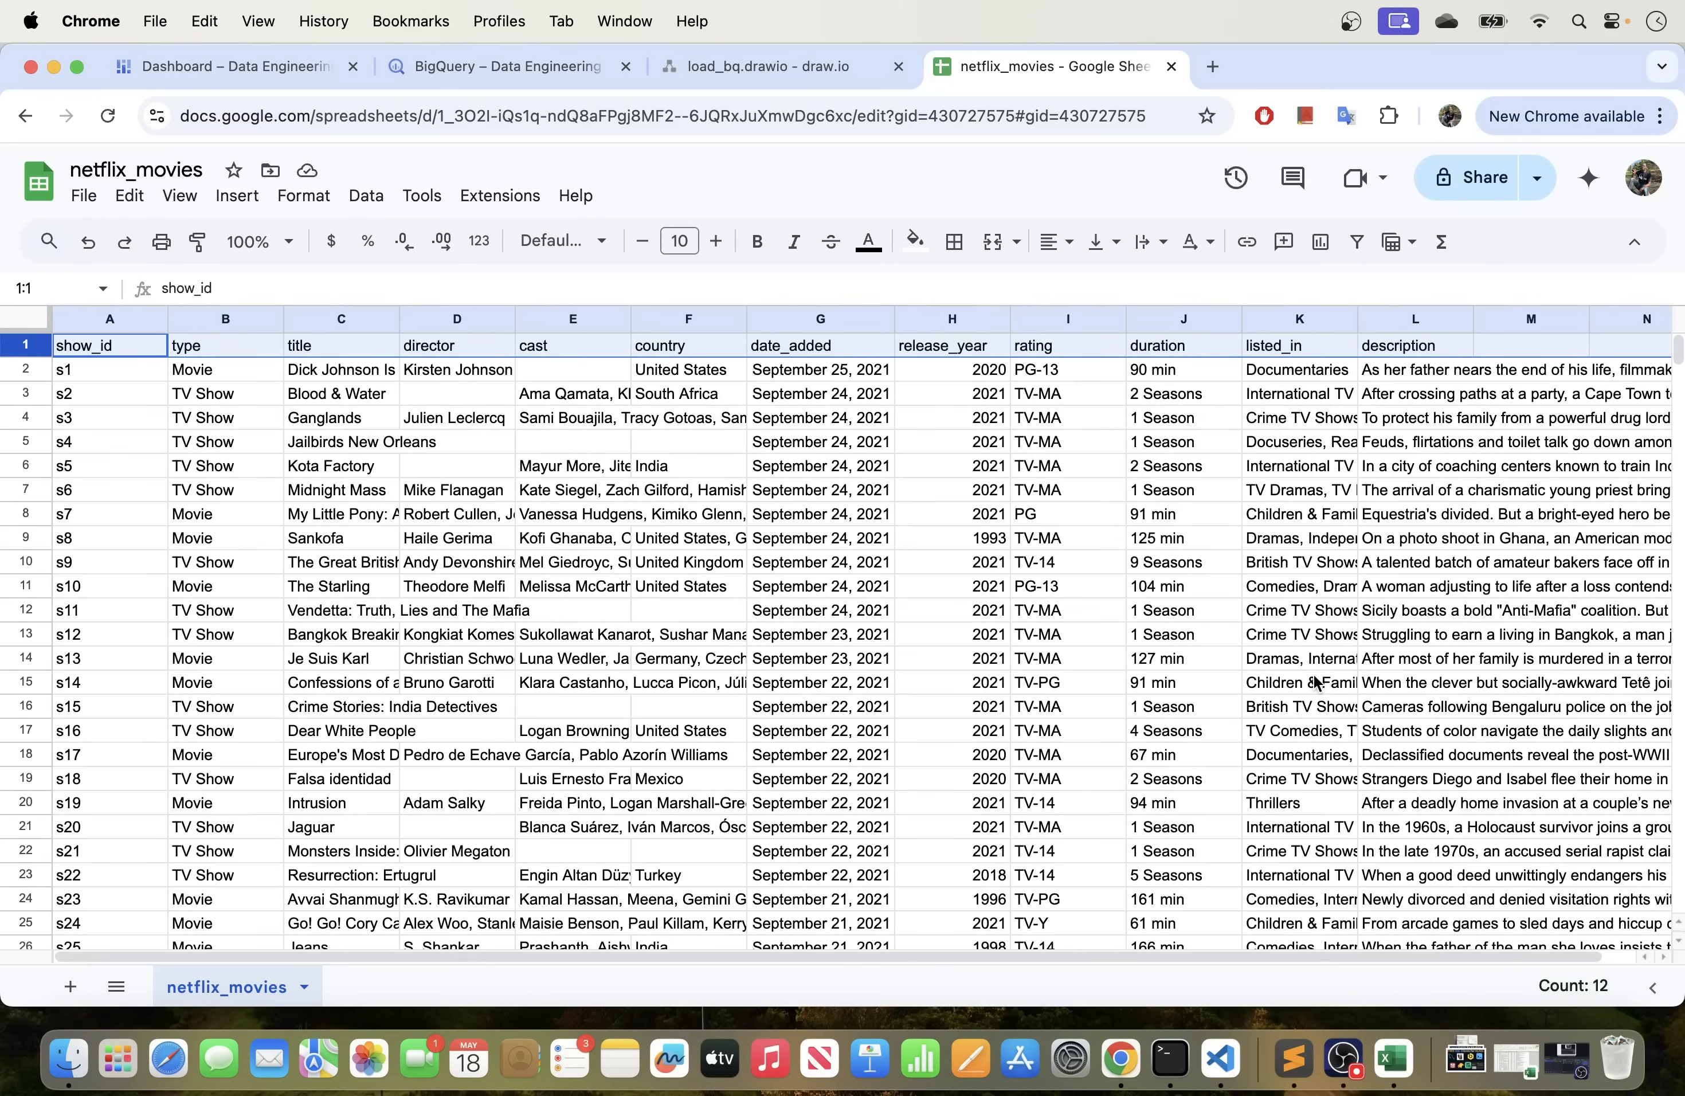
scroll(933, 689, "down", 20)
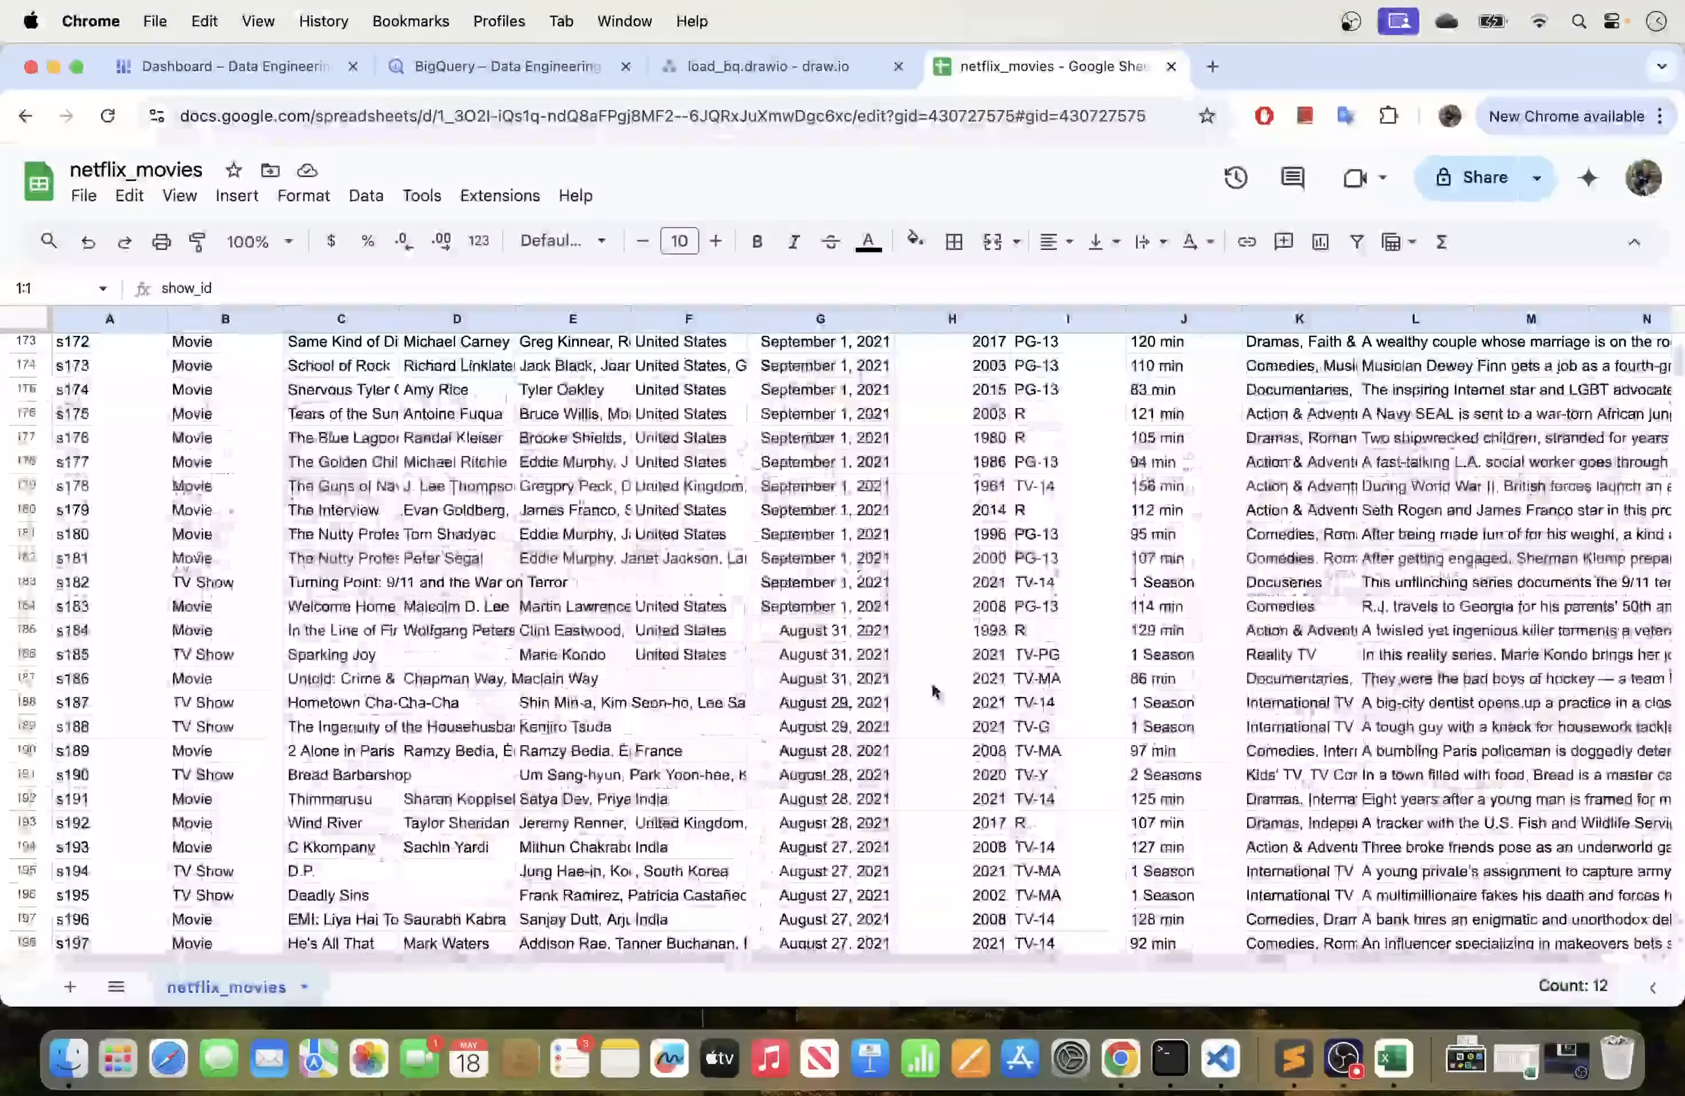
scroll(933, 689, "down", 16)
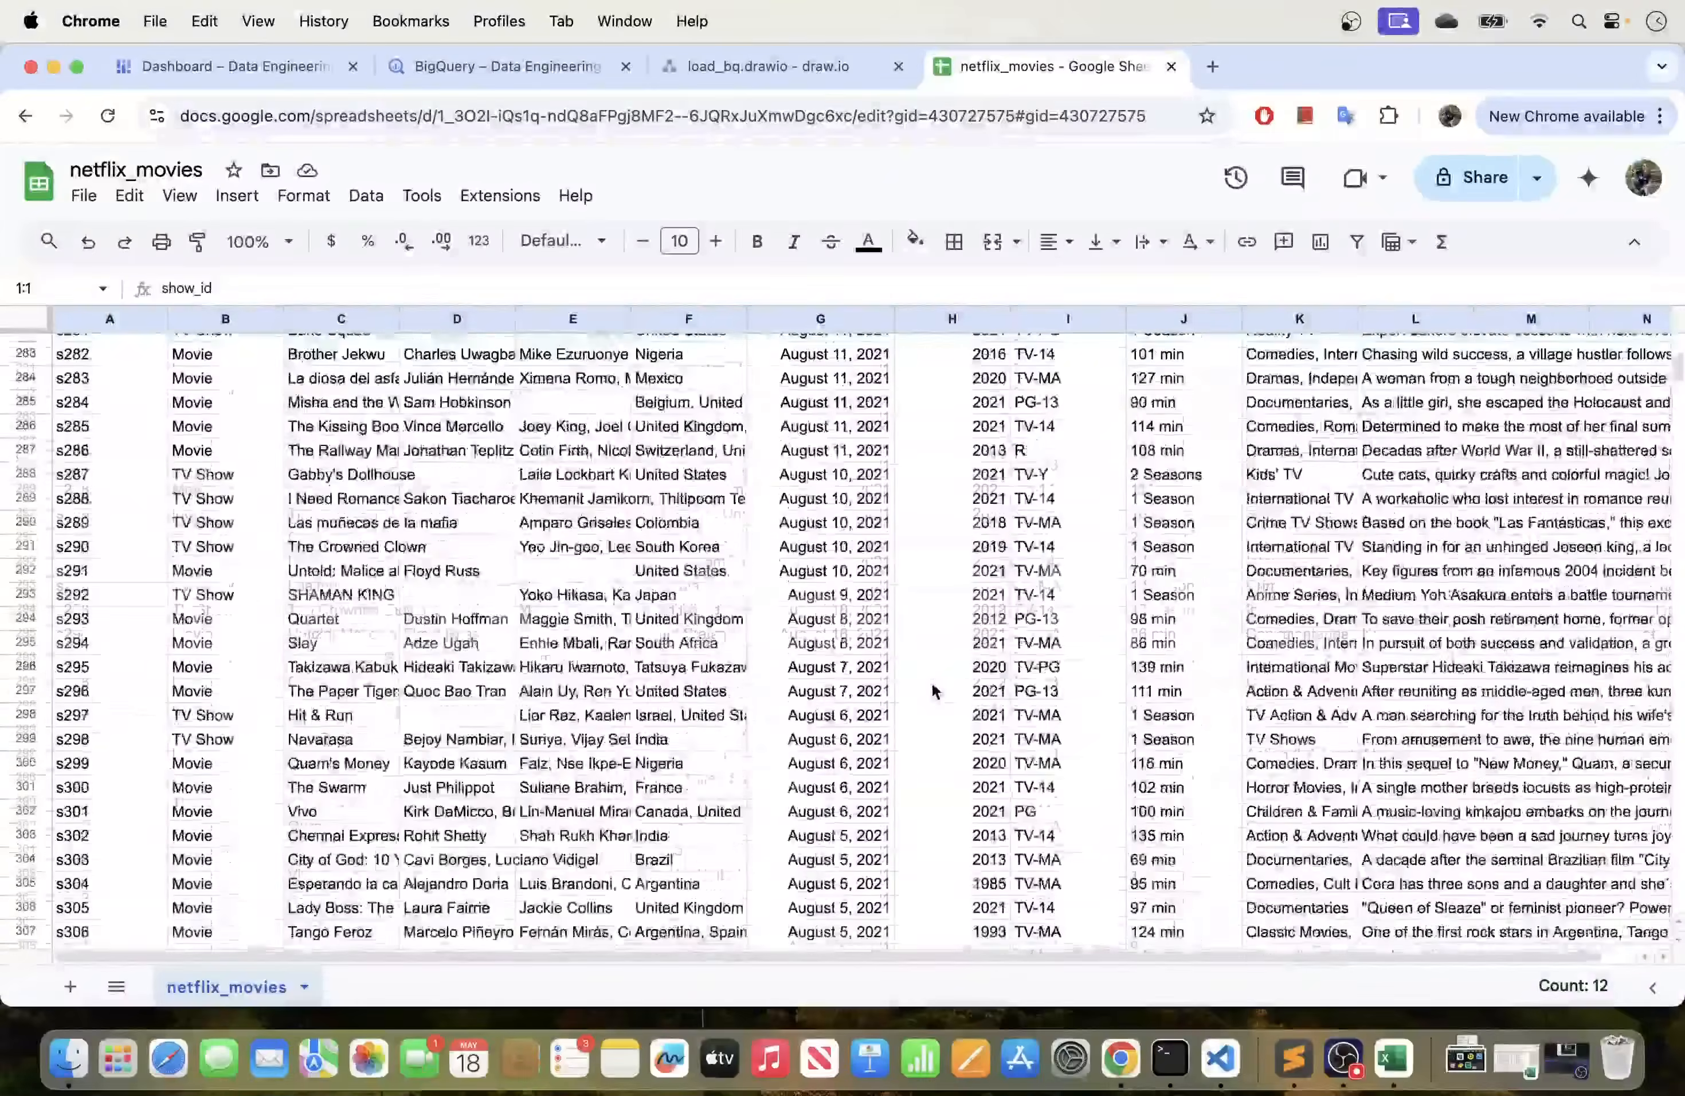
scroll(934, 689, "up", 20)
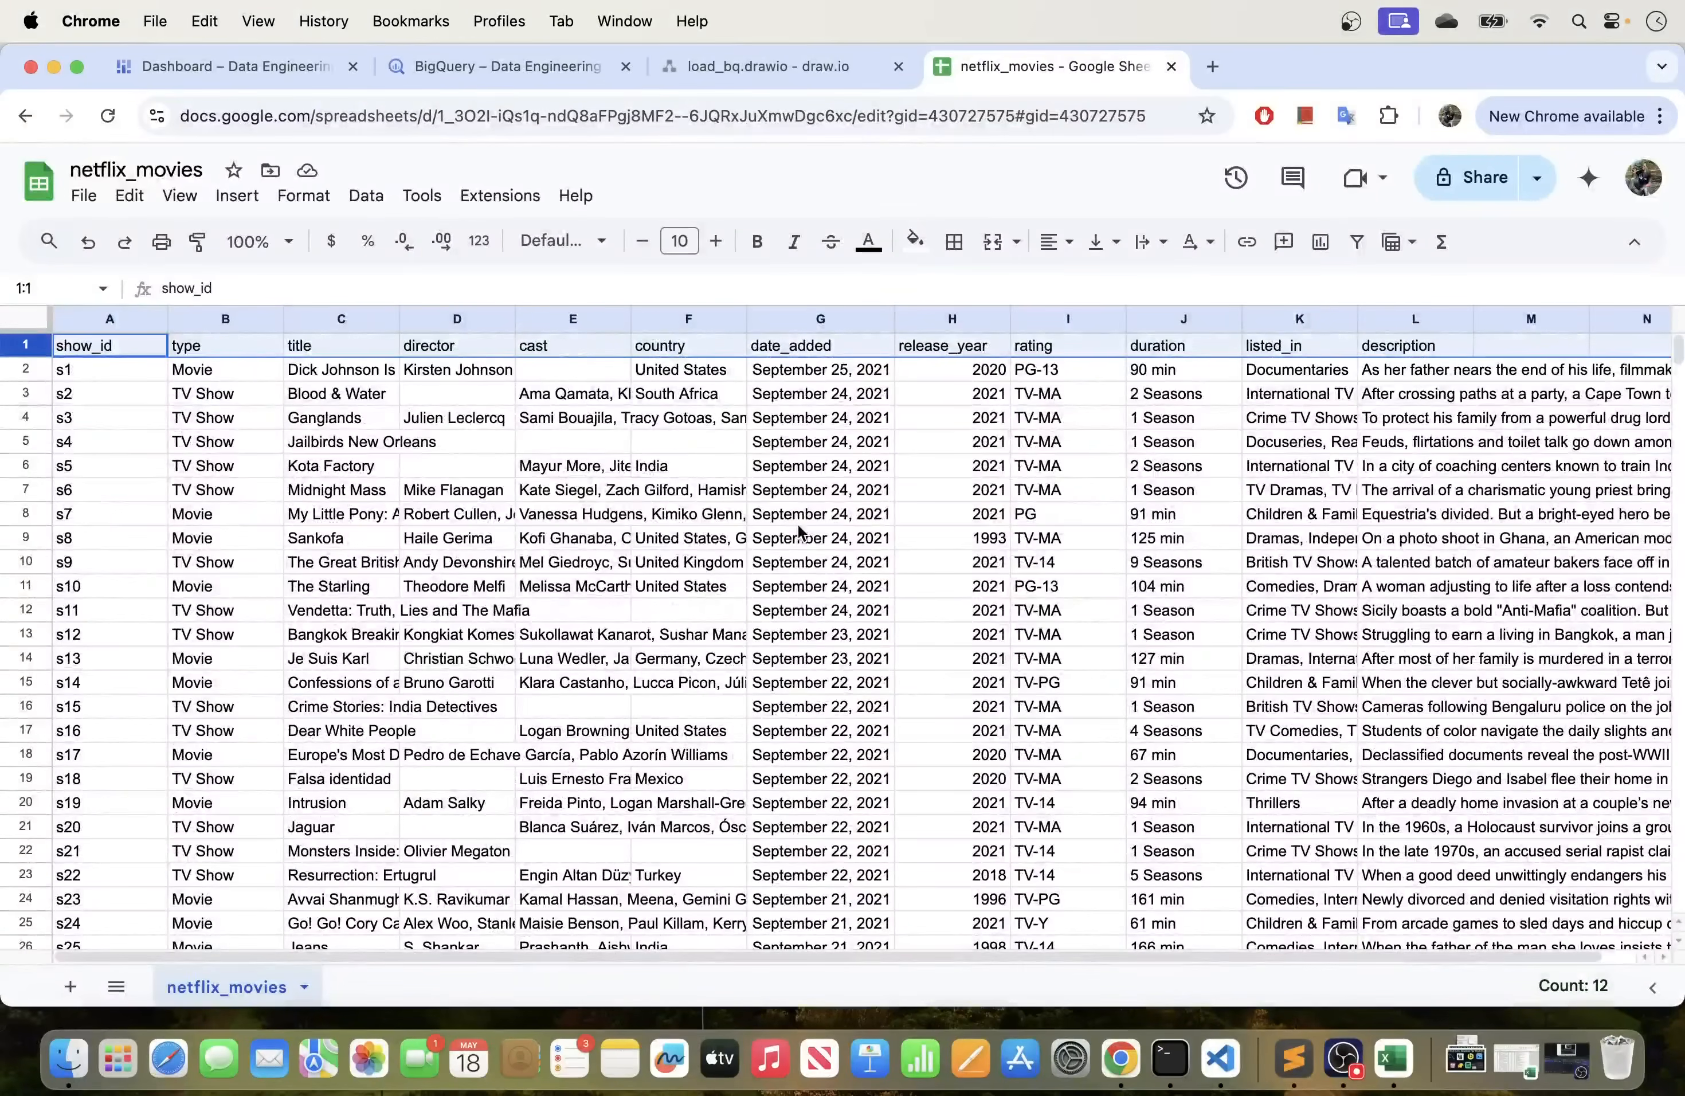
left_click(103, 321)
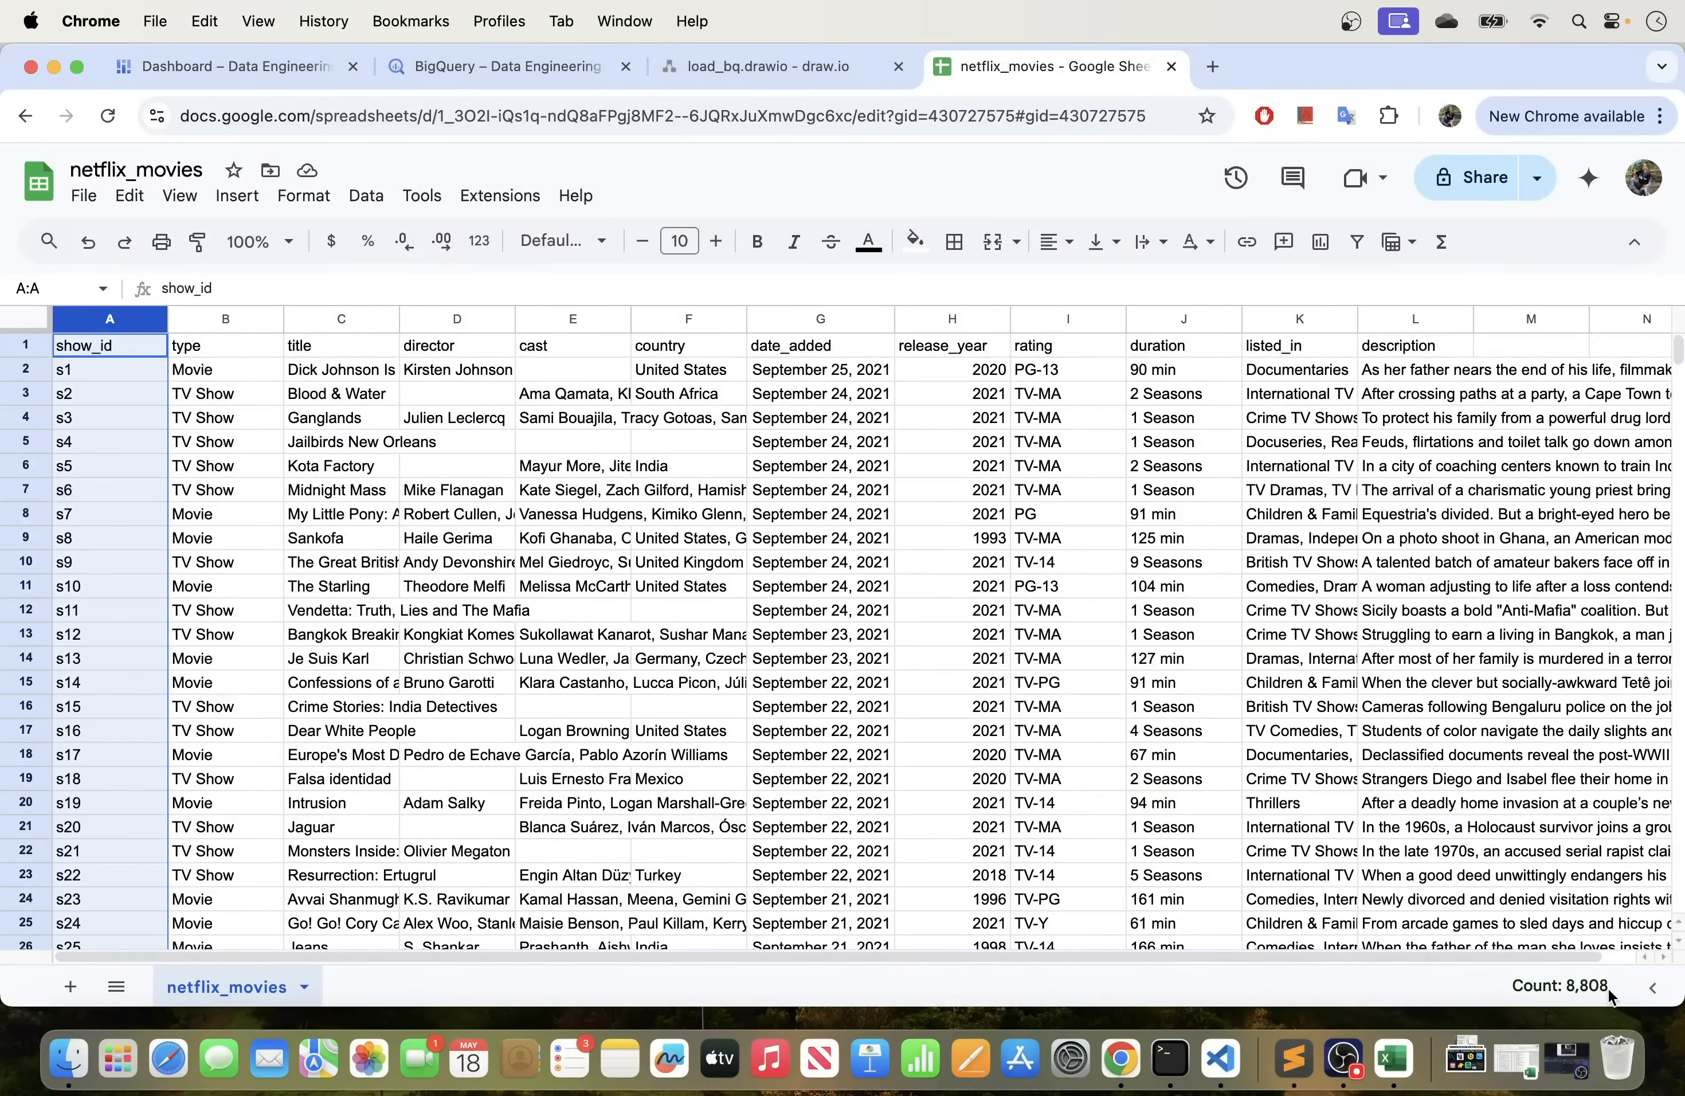
left_click_drag(1609, 992, 1567, 986)
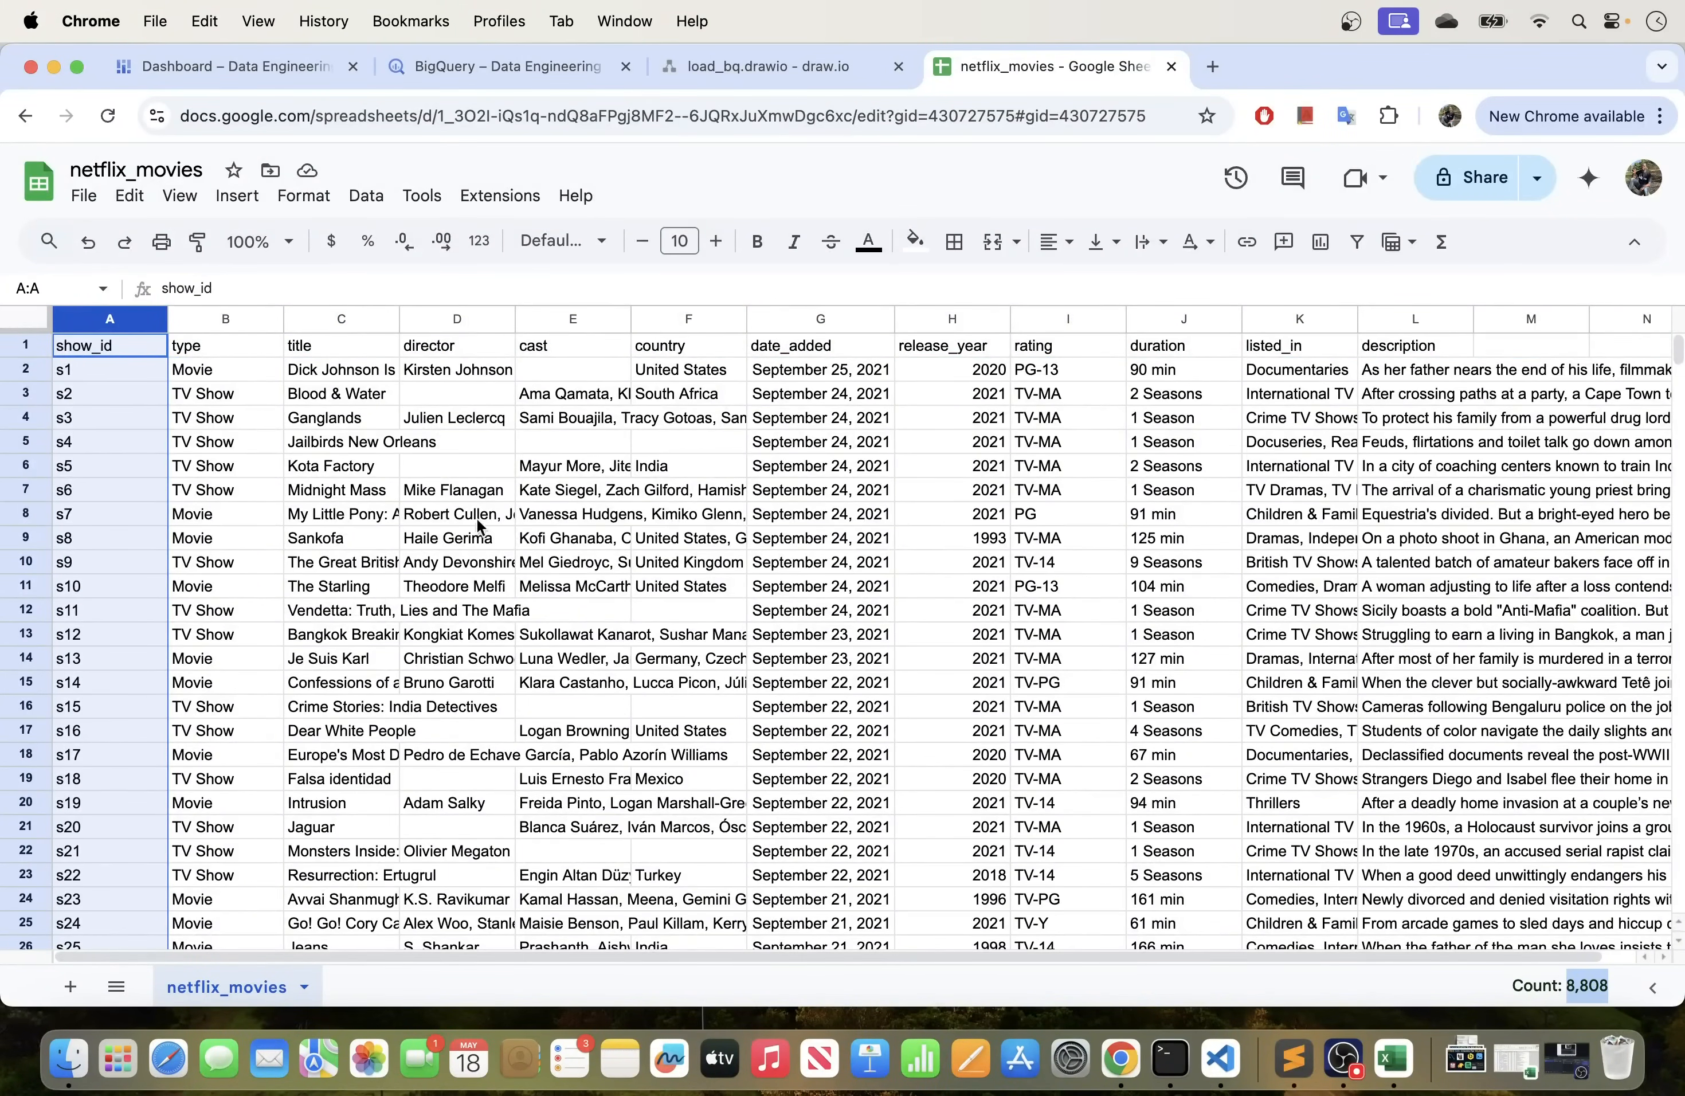
left_click(24, 347)
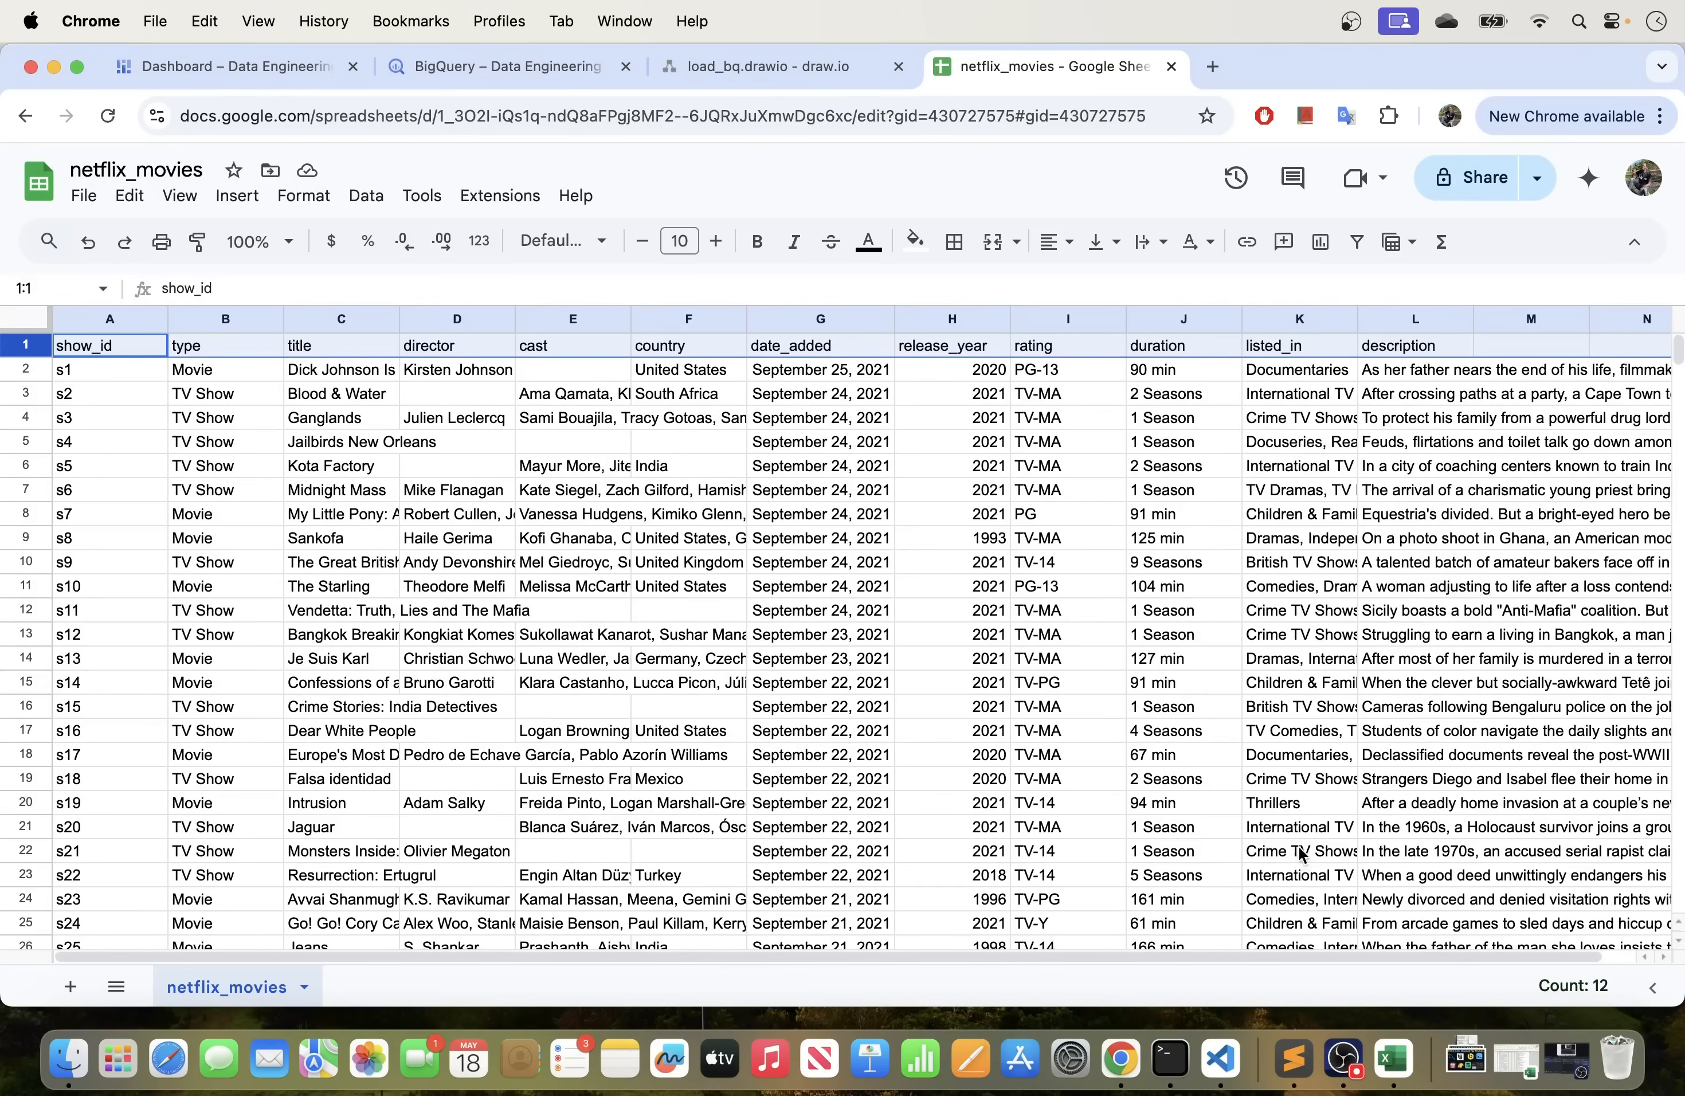
left_click(107, 320)
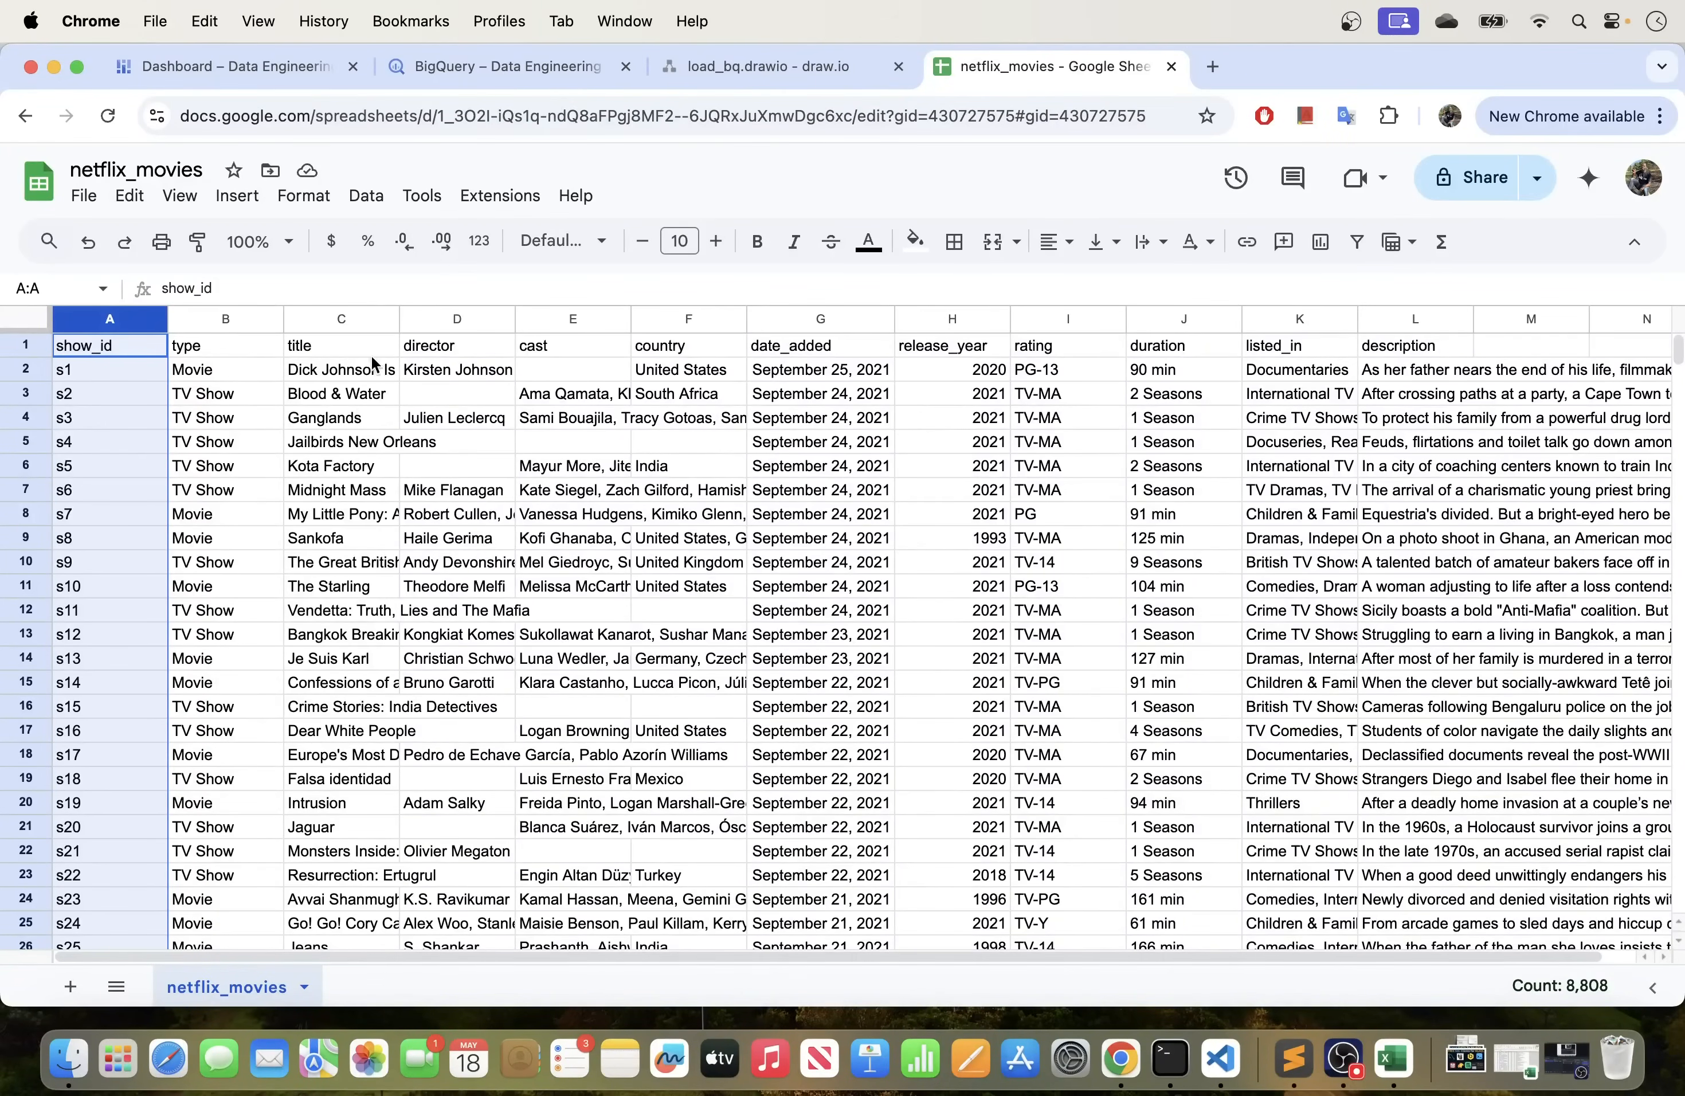
Return to BigQuery, open the ck_data_tech dataset and start creating a new table in it.
left_click(470, 68)
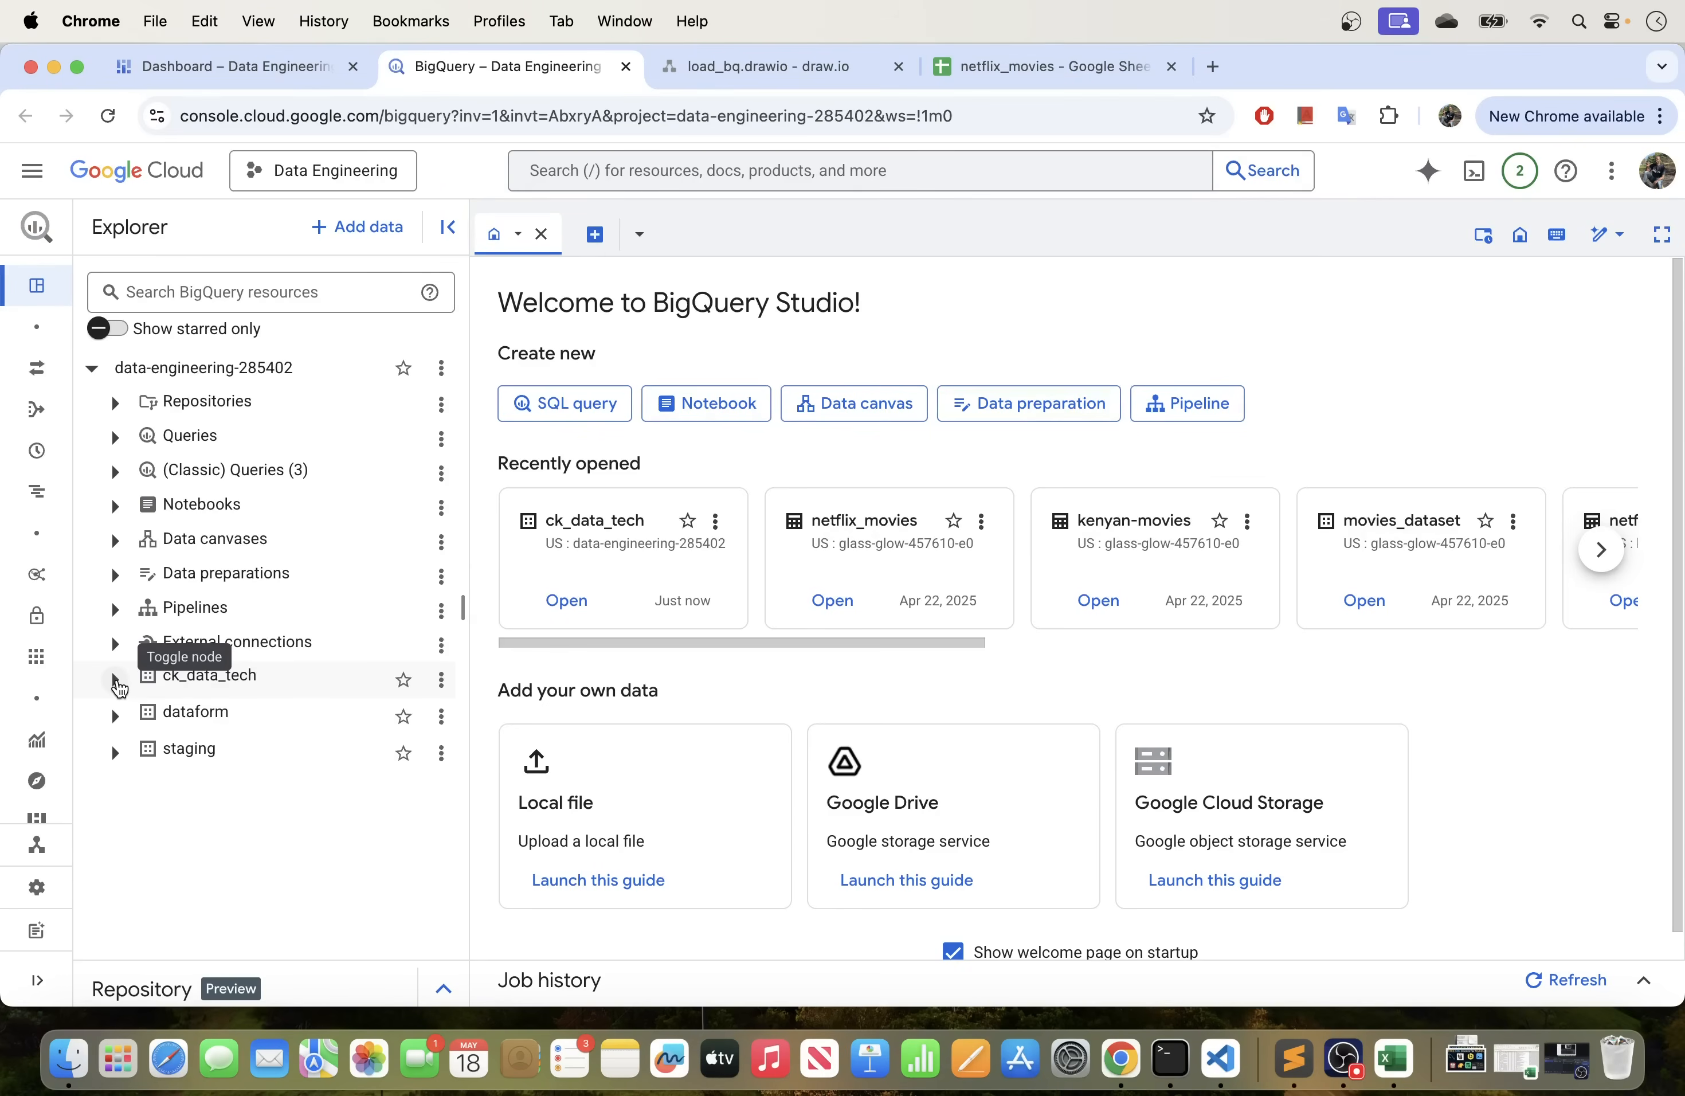
left_click(116, 681)
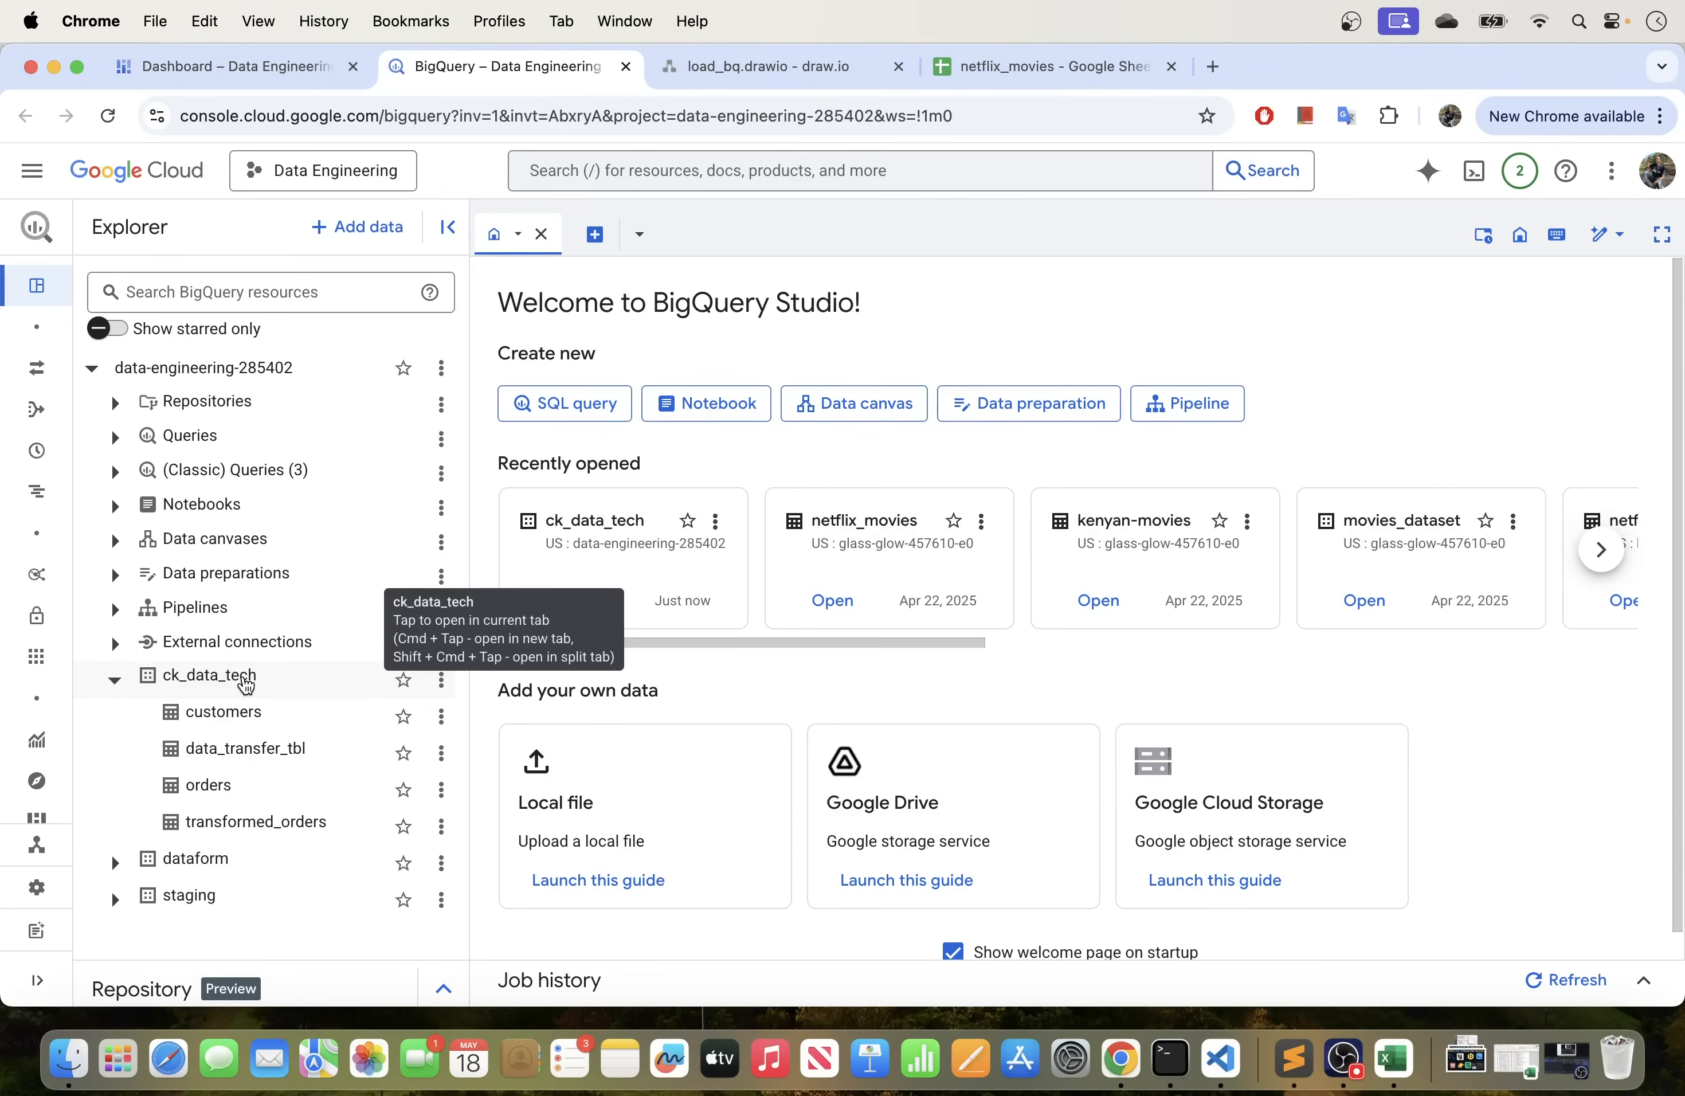
left_click(245, 683)
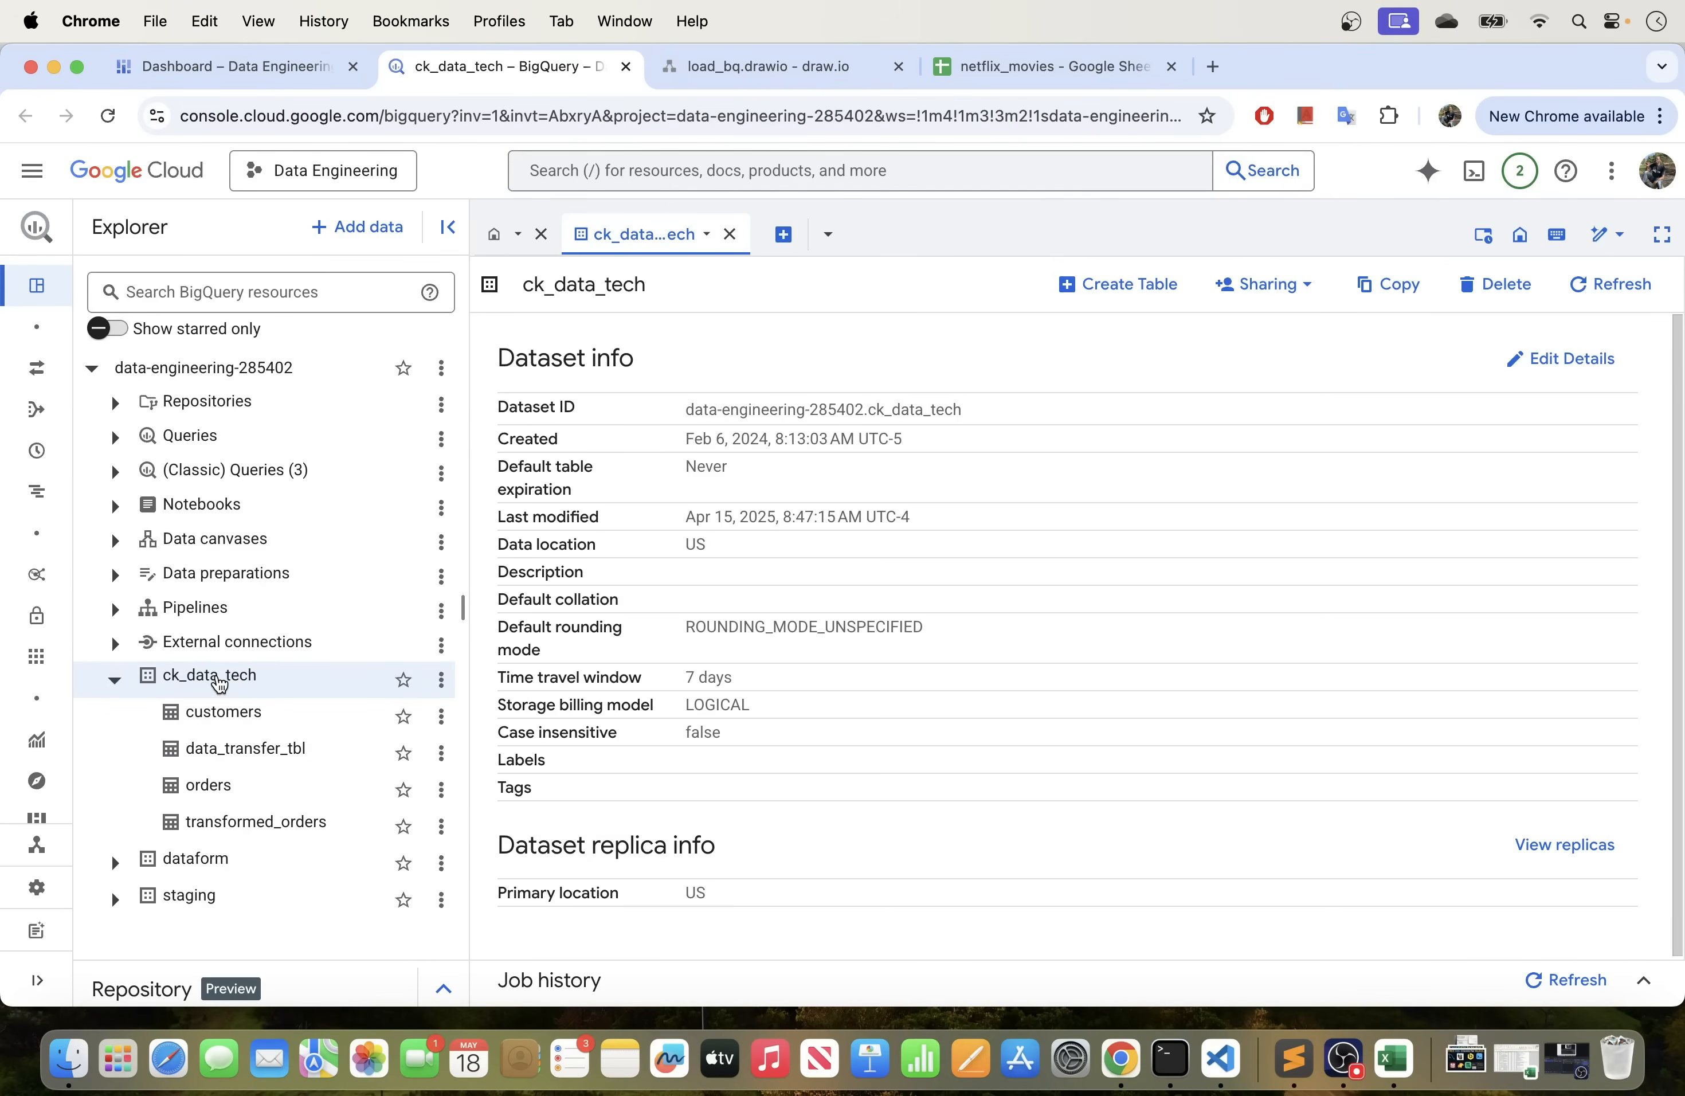
left_click(441, 681)
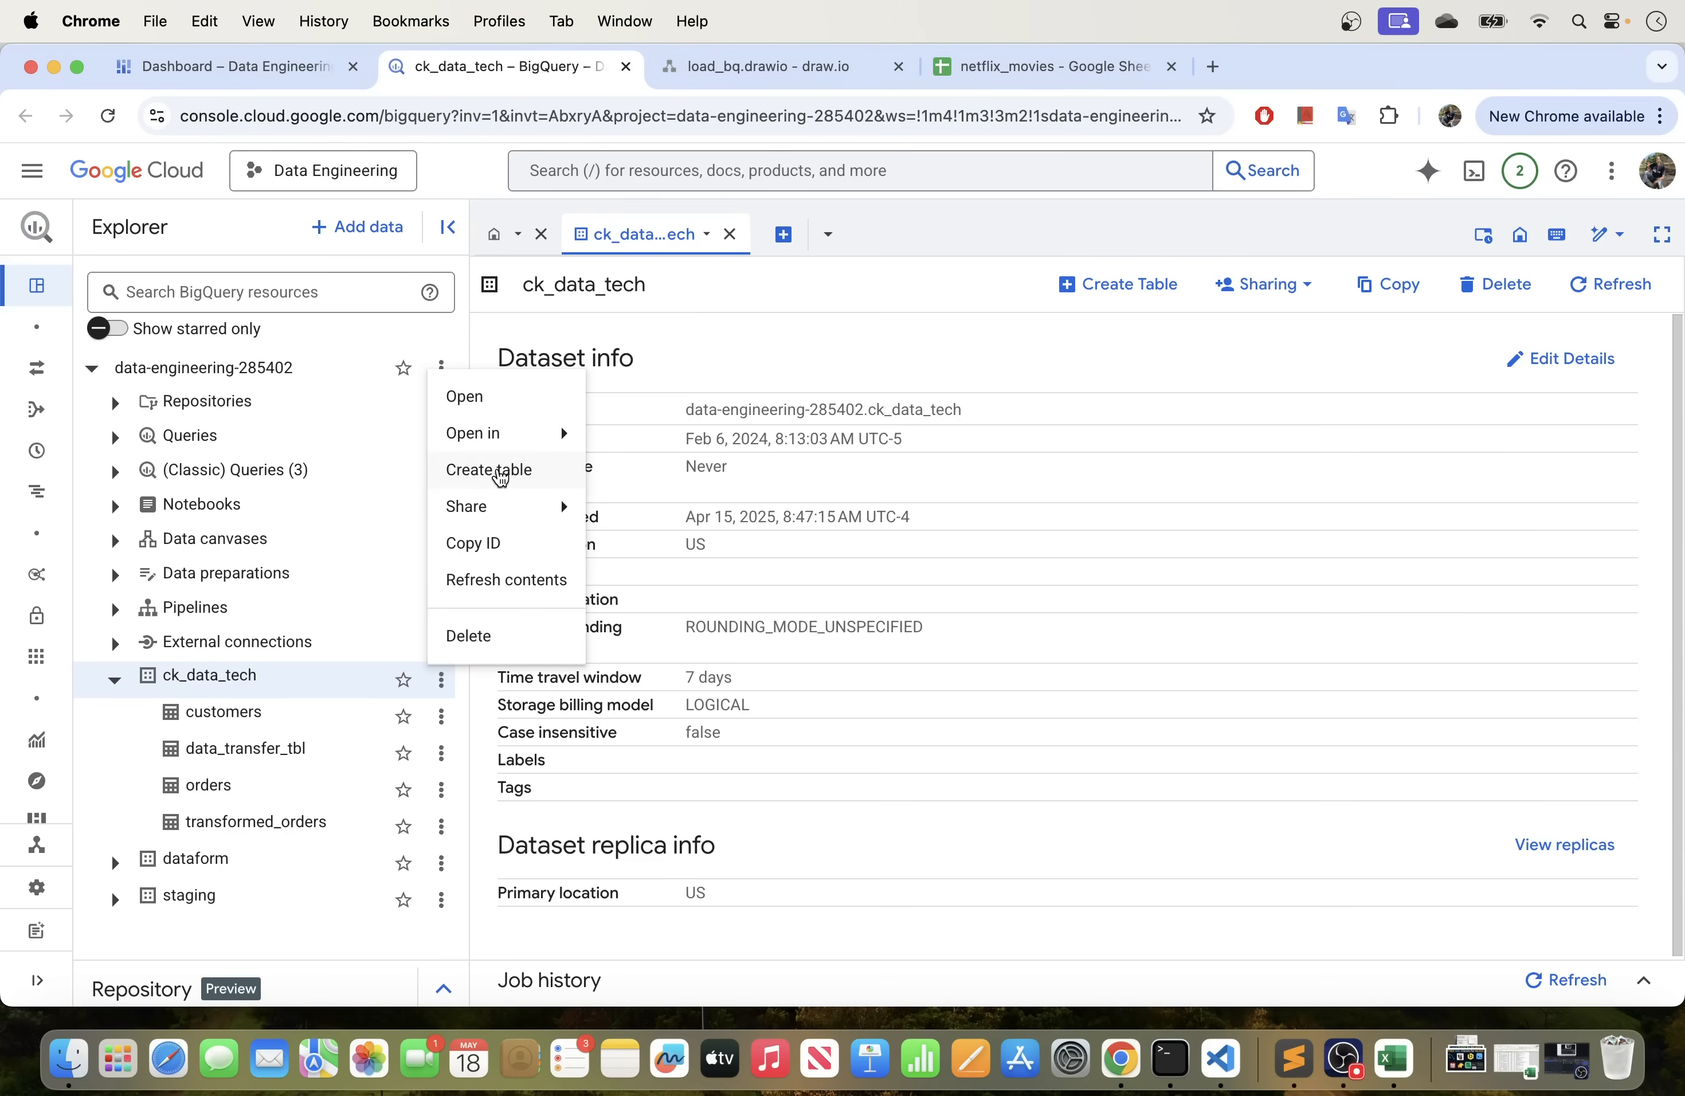
left_click(500, 472)
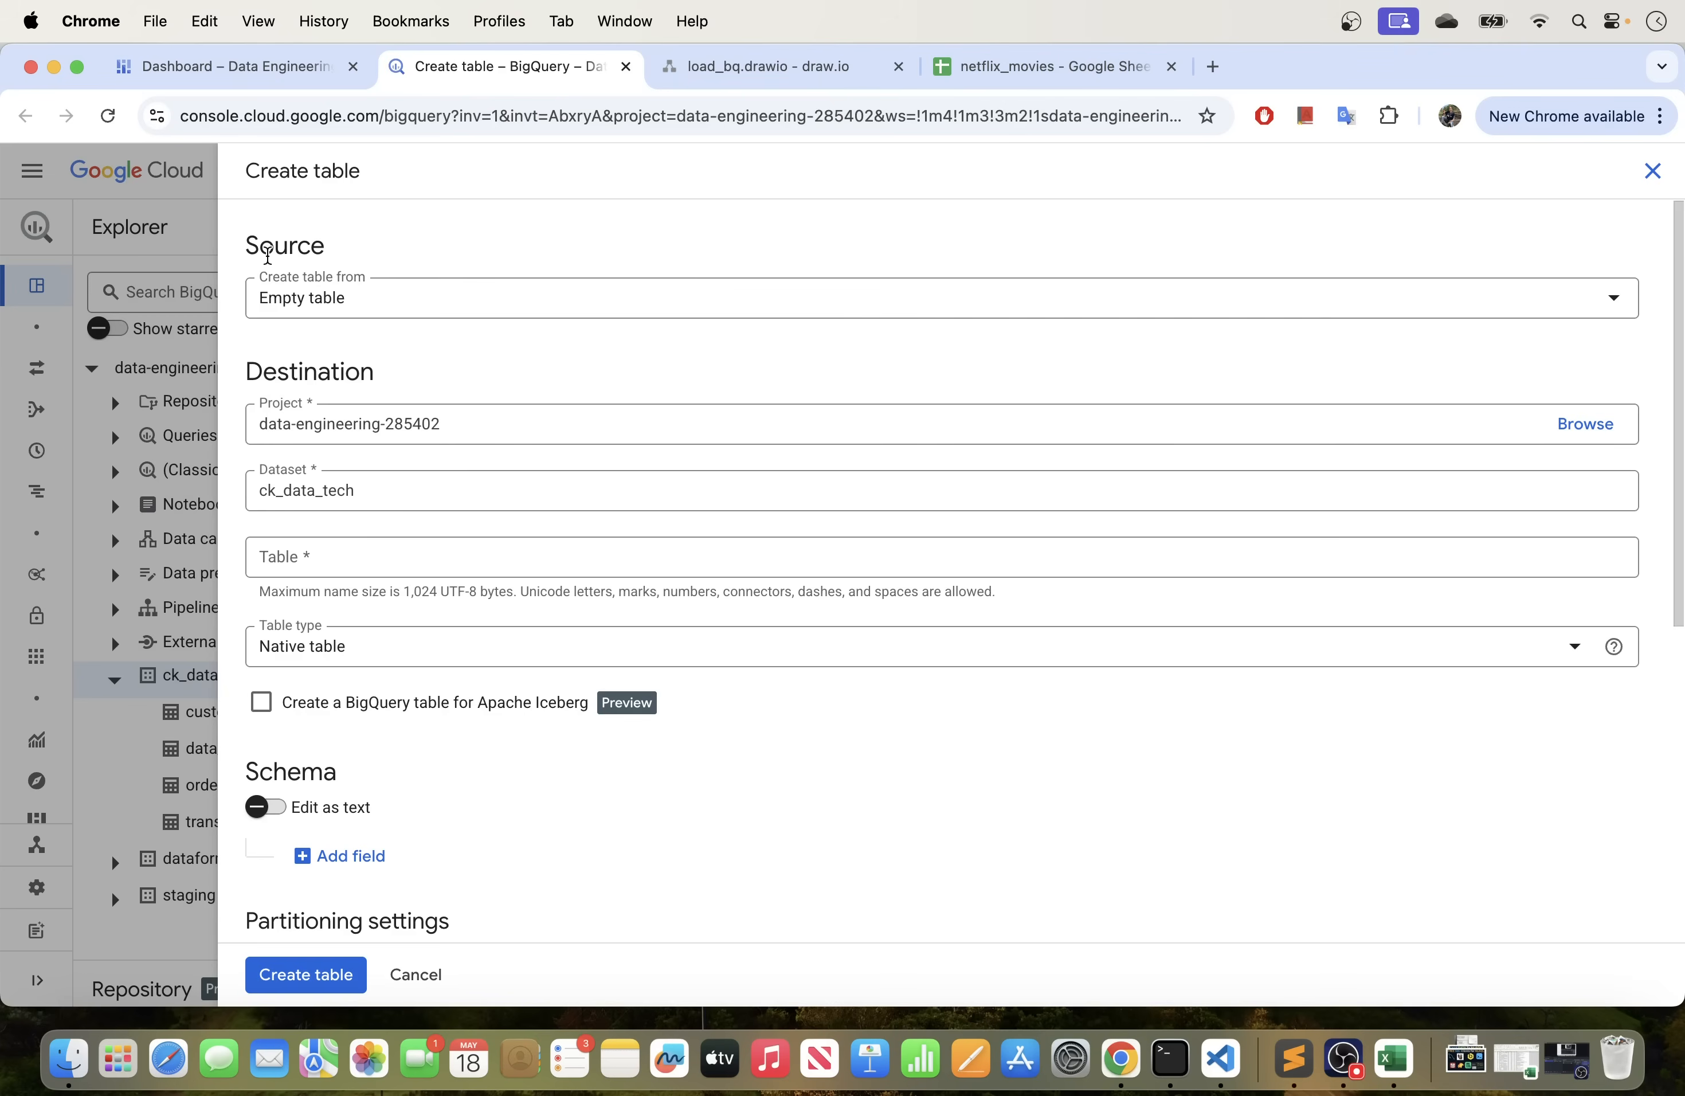
Set the new table's source to Drive and its file format to Google Sheet.
left_click(381, 293)
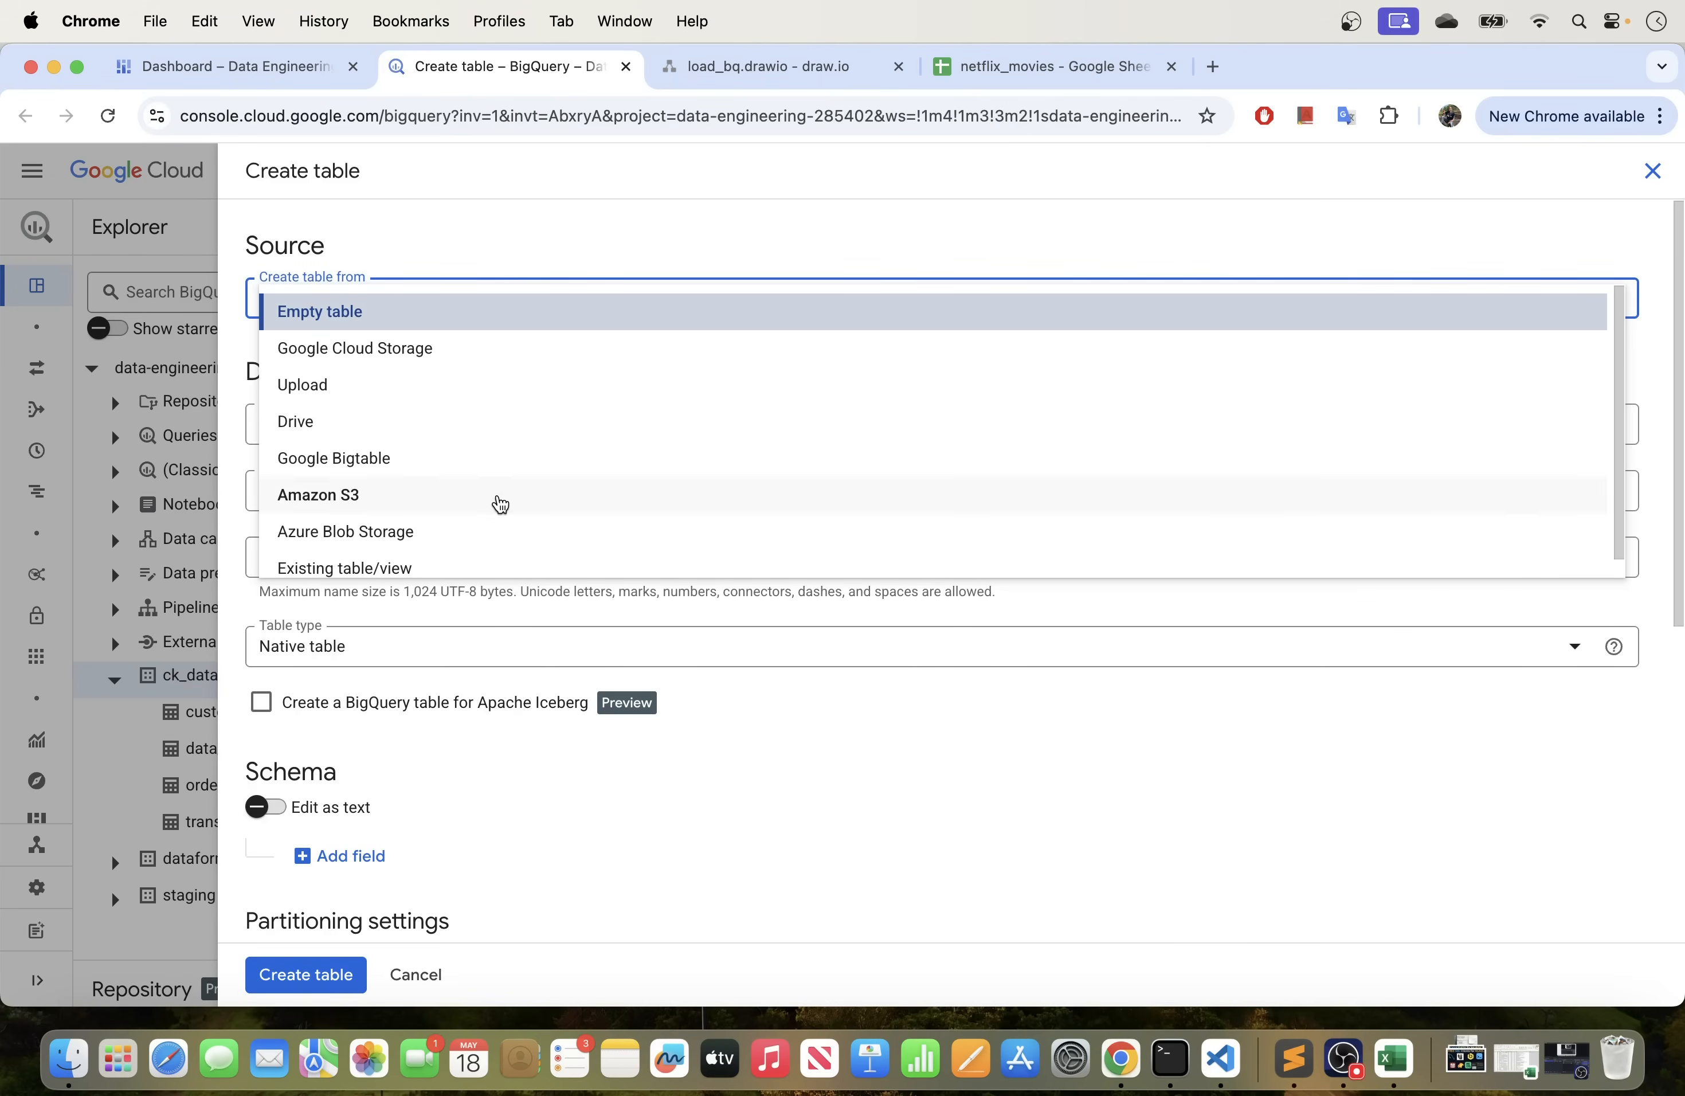
scroll(494, 498, "down", 1)
scroll(500, 501, "up", 1)
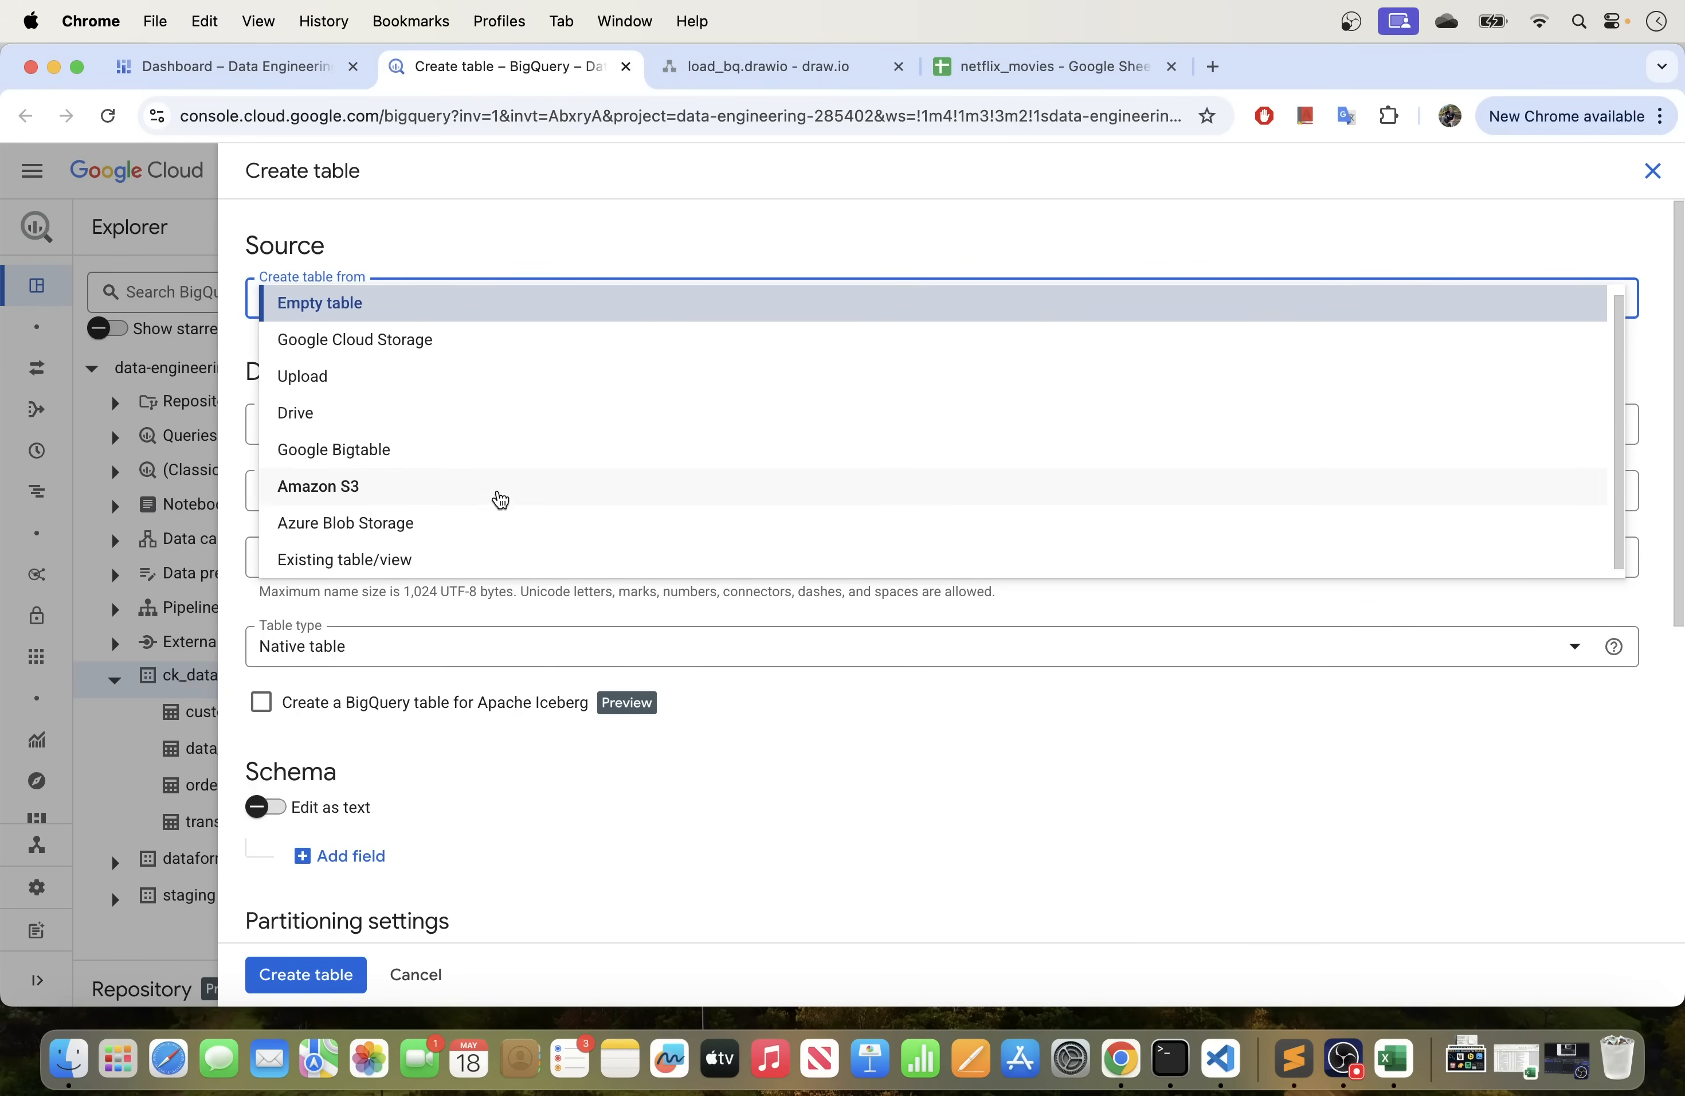
left_click(348, 425)
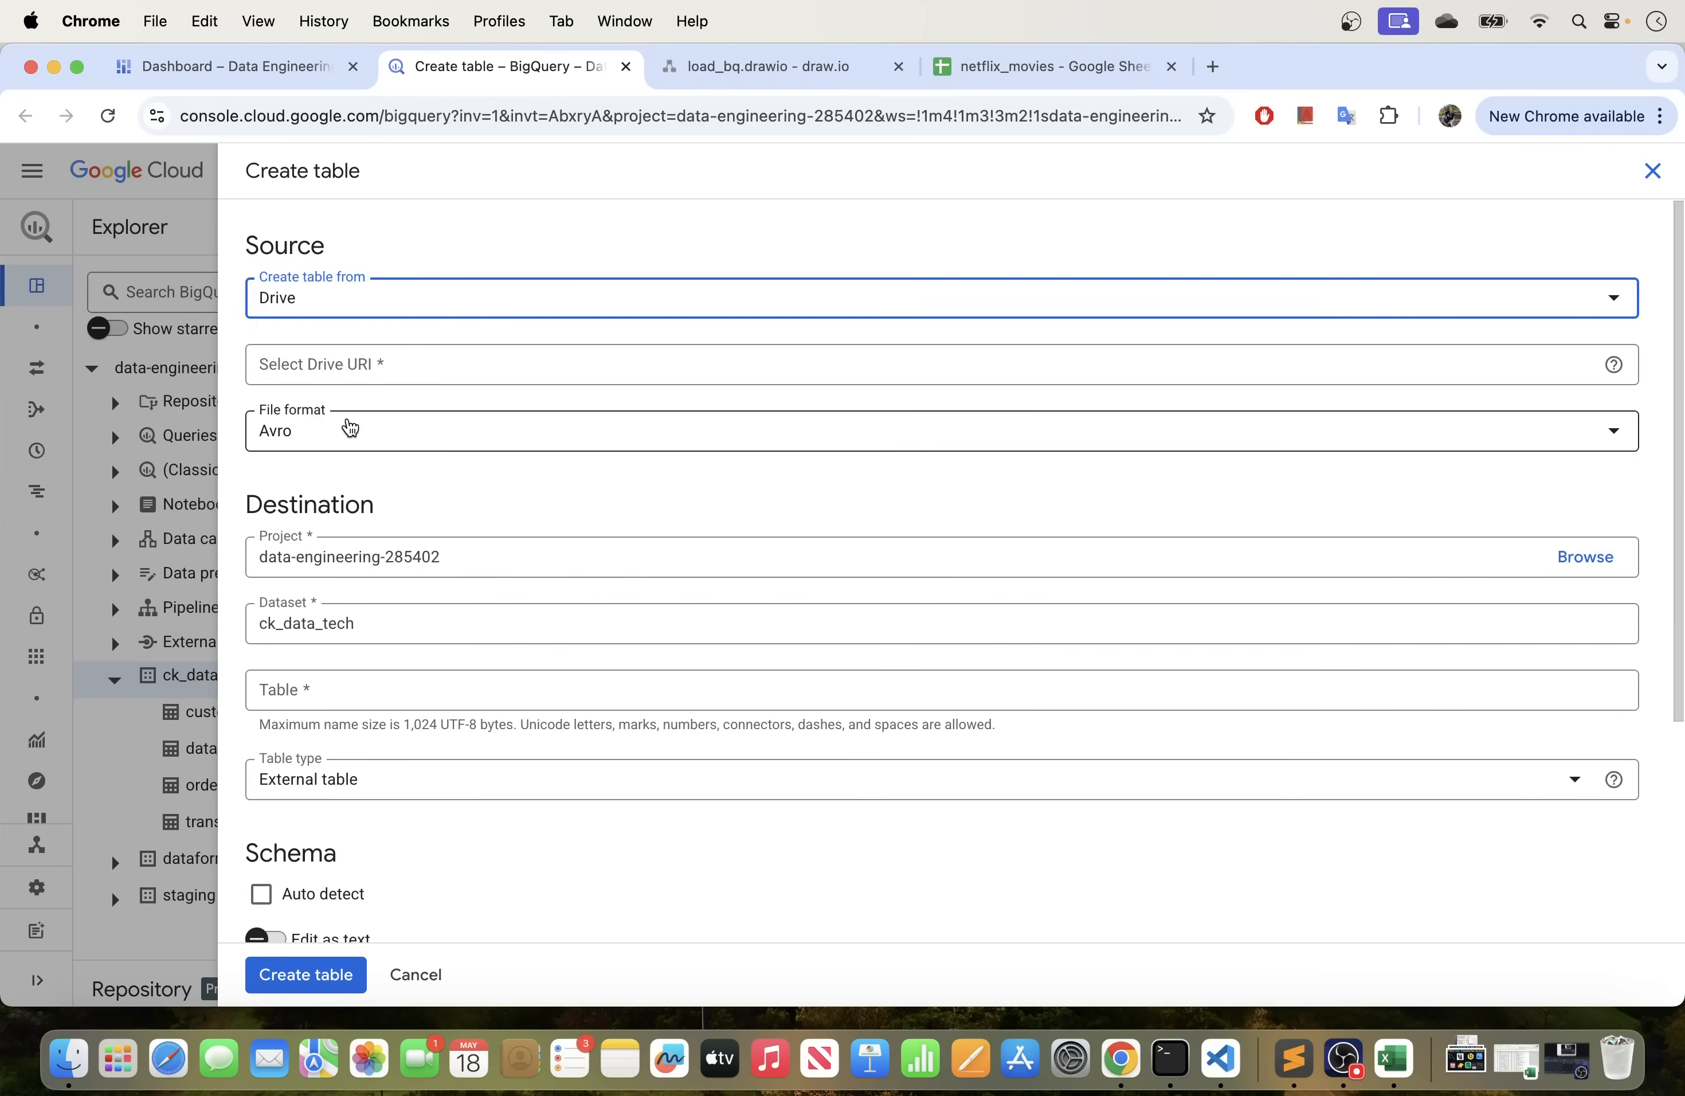
left_click(337, 439)
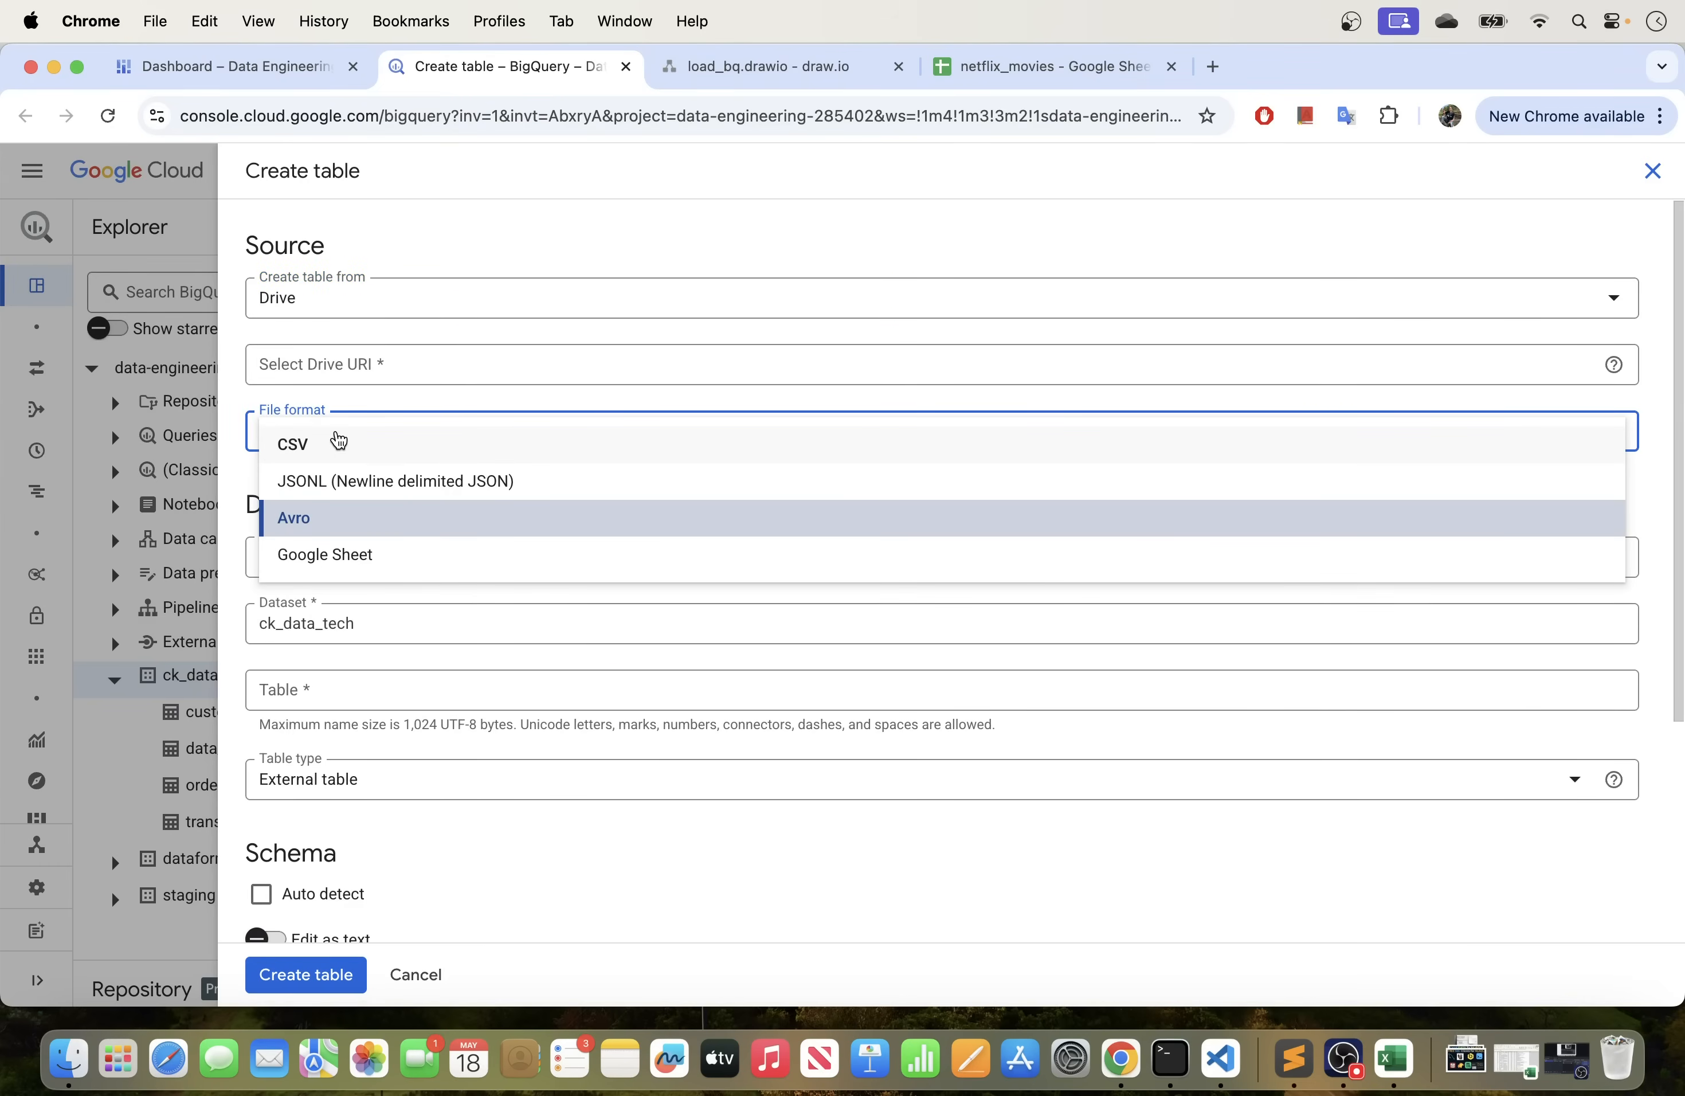
left_click(344, 556)
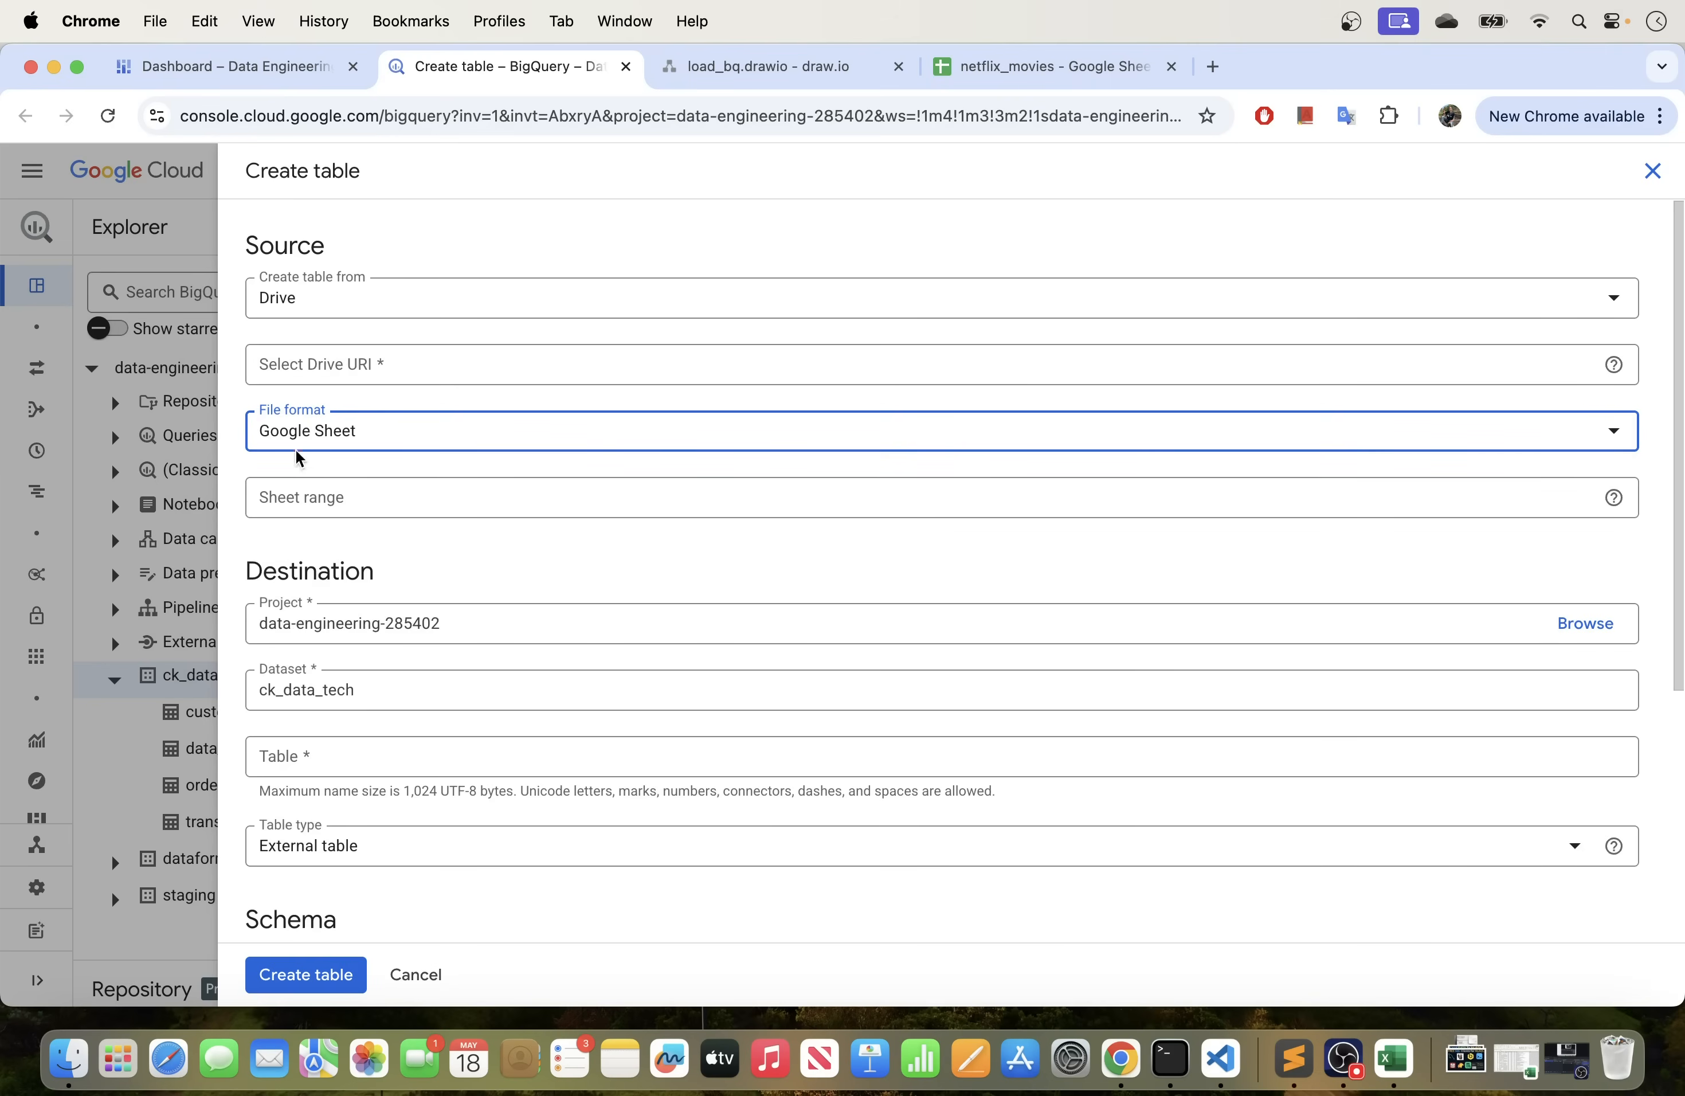
Copy the sharing link of the netflix_movies spreadsheet and enter it as the Drive URI of the new BigQuery table.
left_click(419, 362)
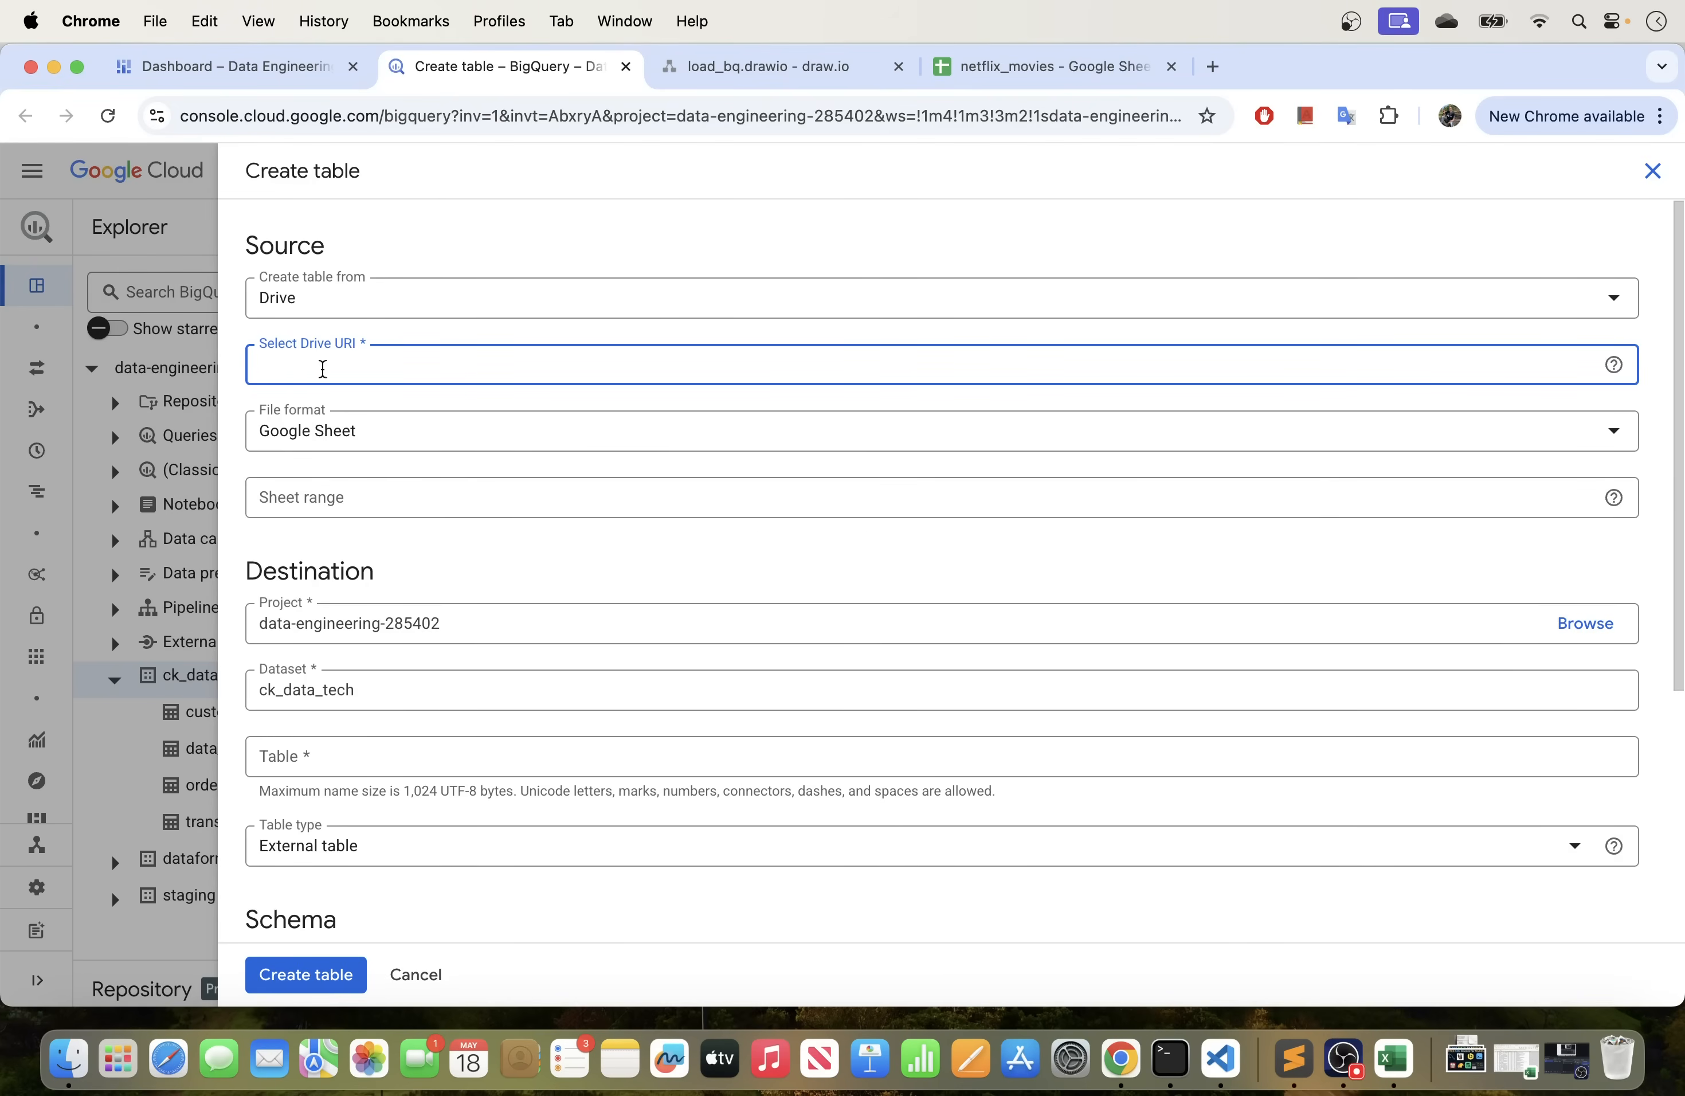
left_click(1008, 65)
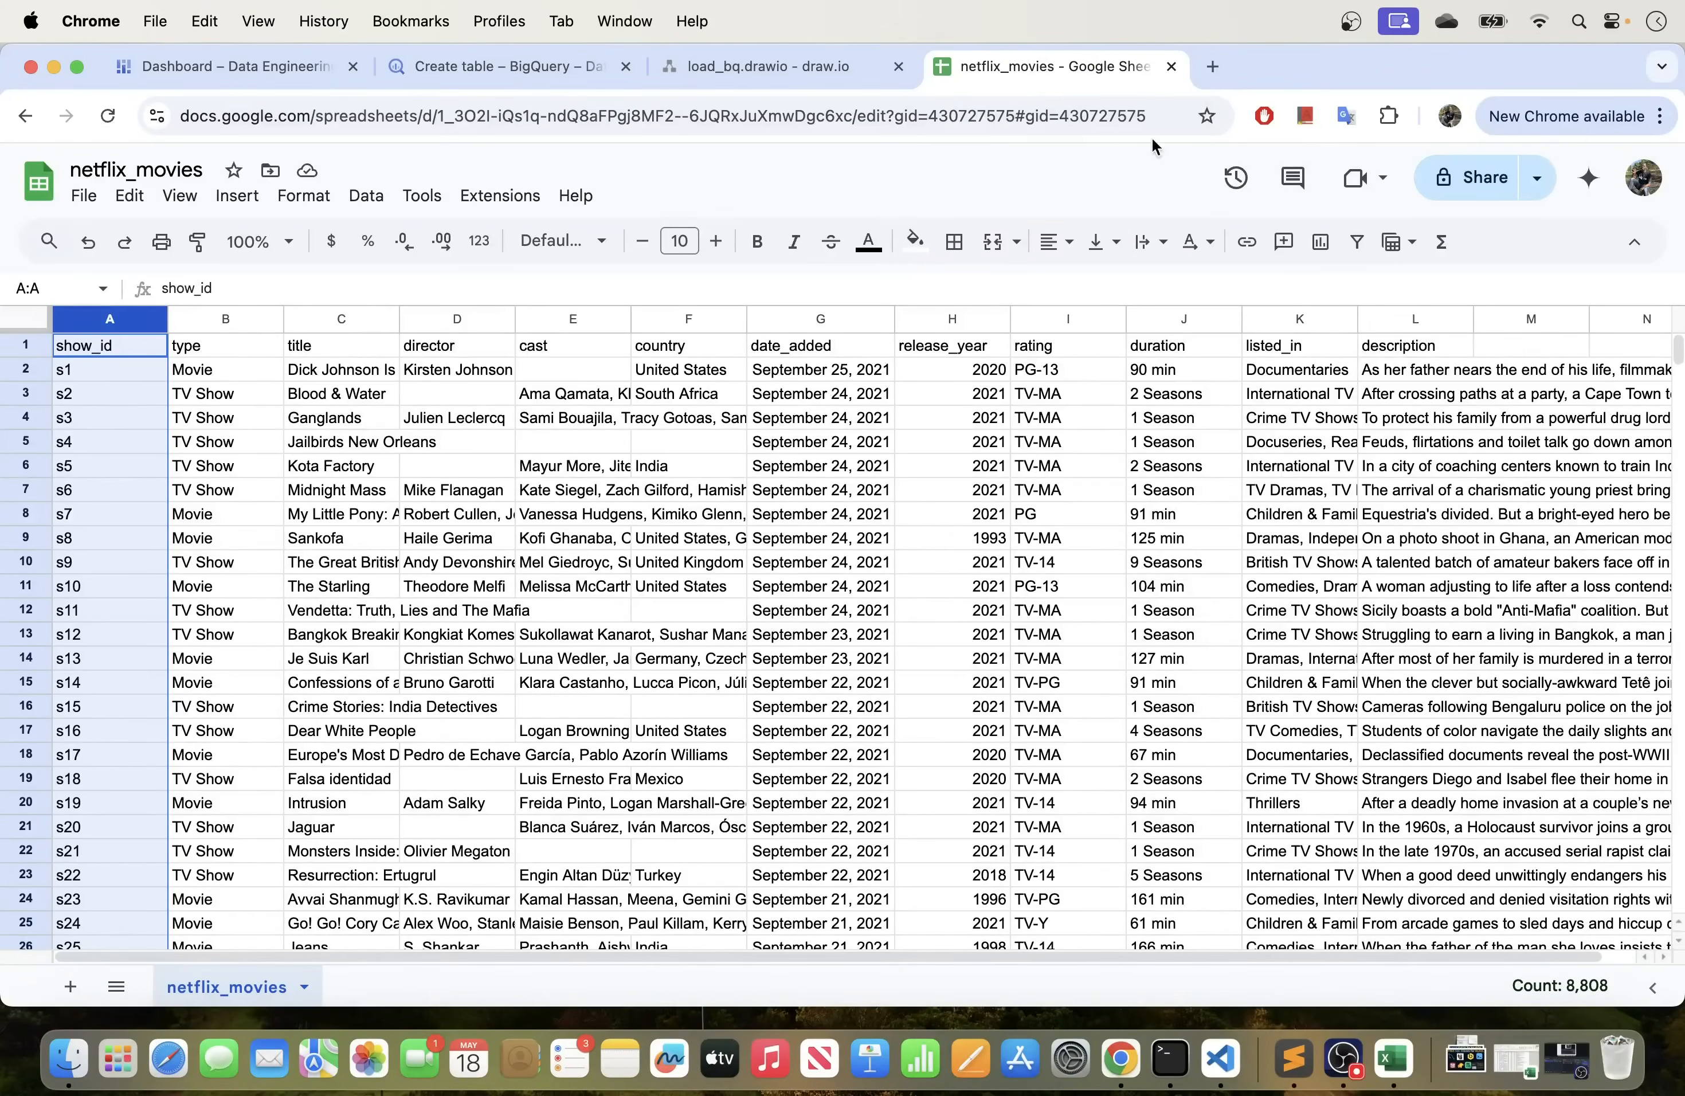
left_click(646, 123)
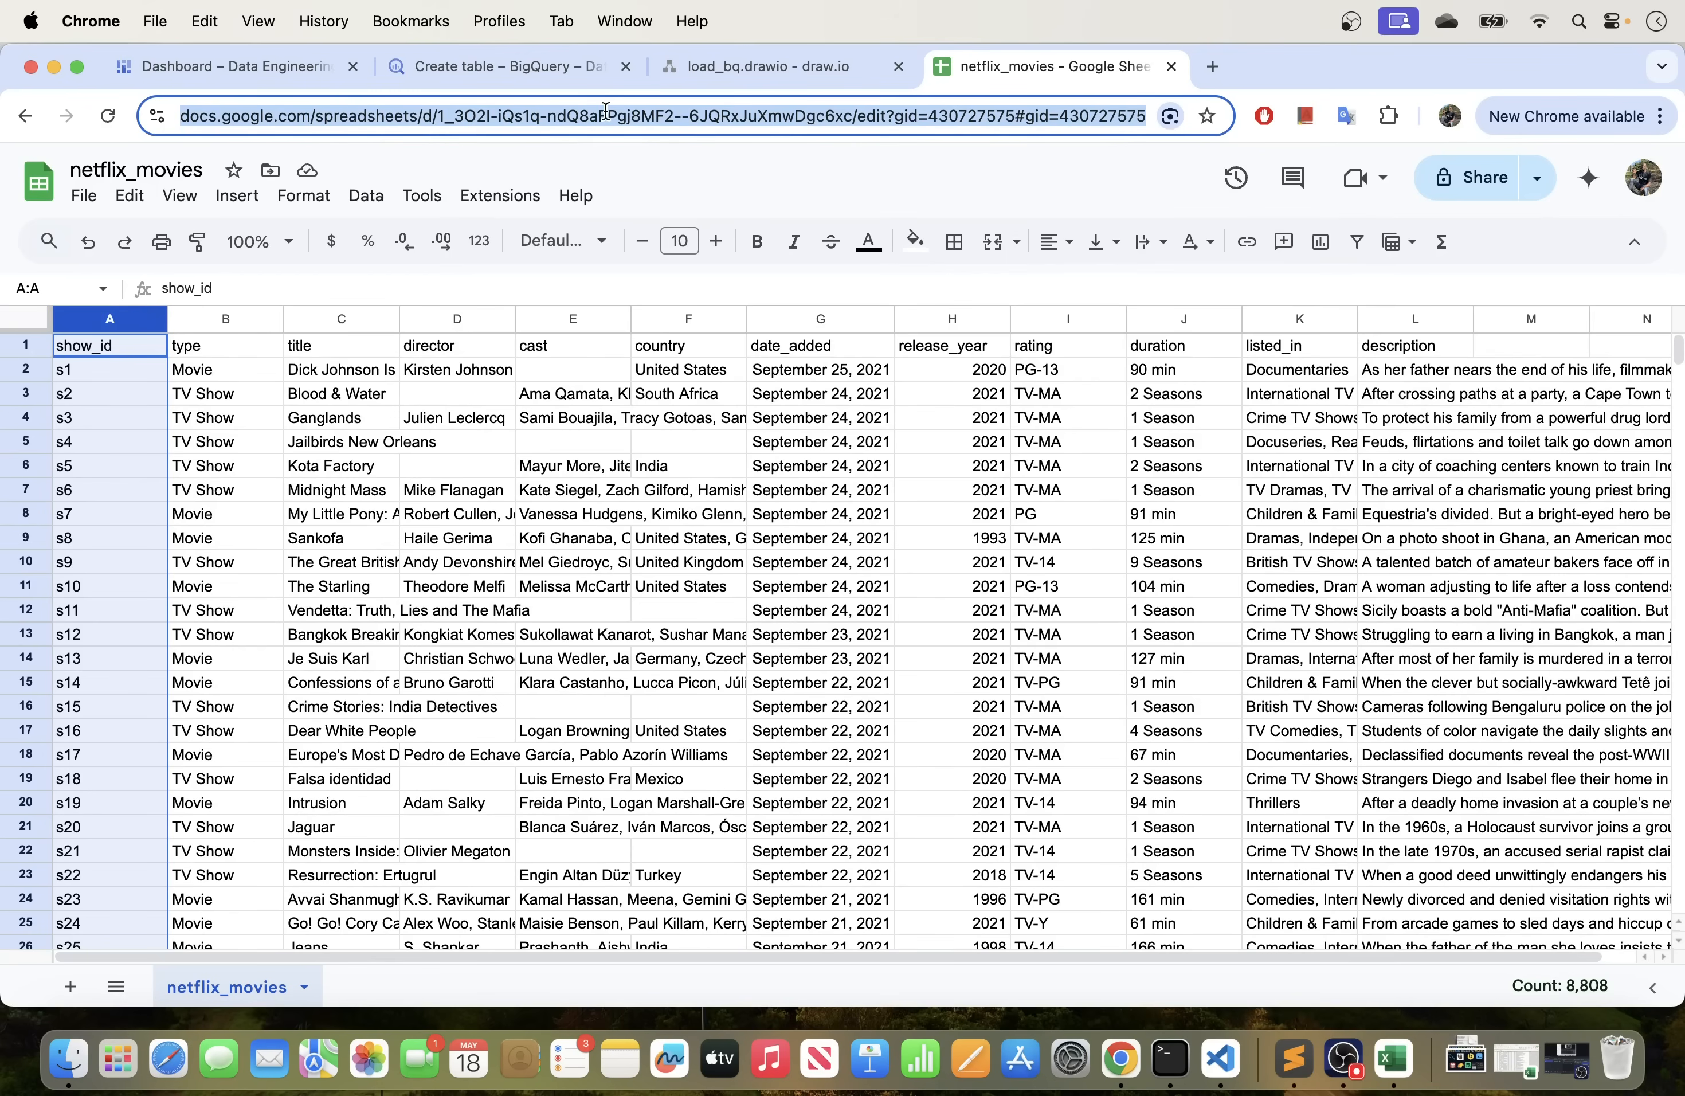
left_click(1476, 186)
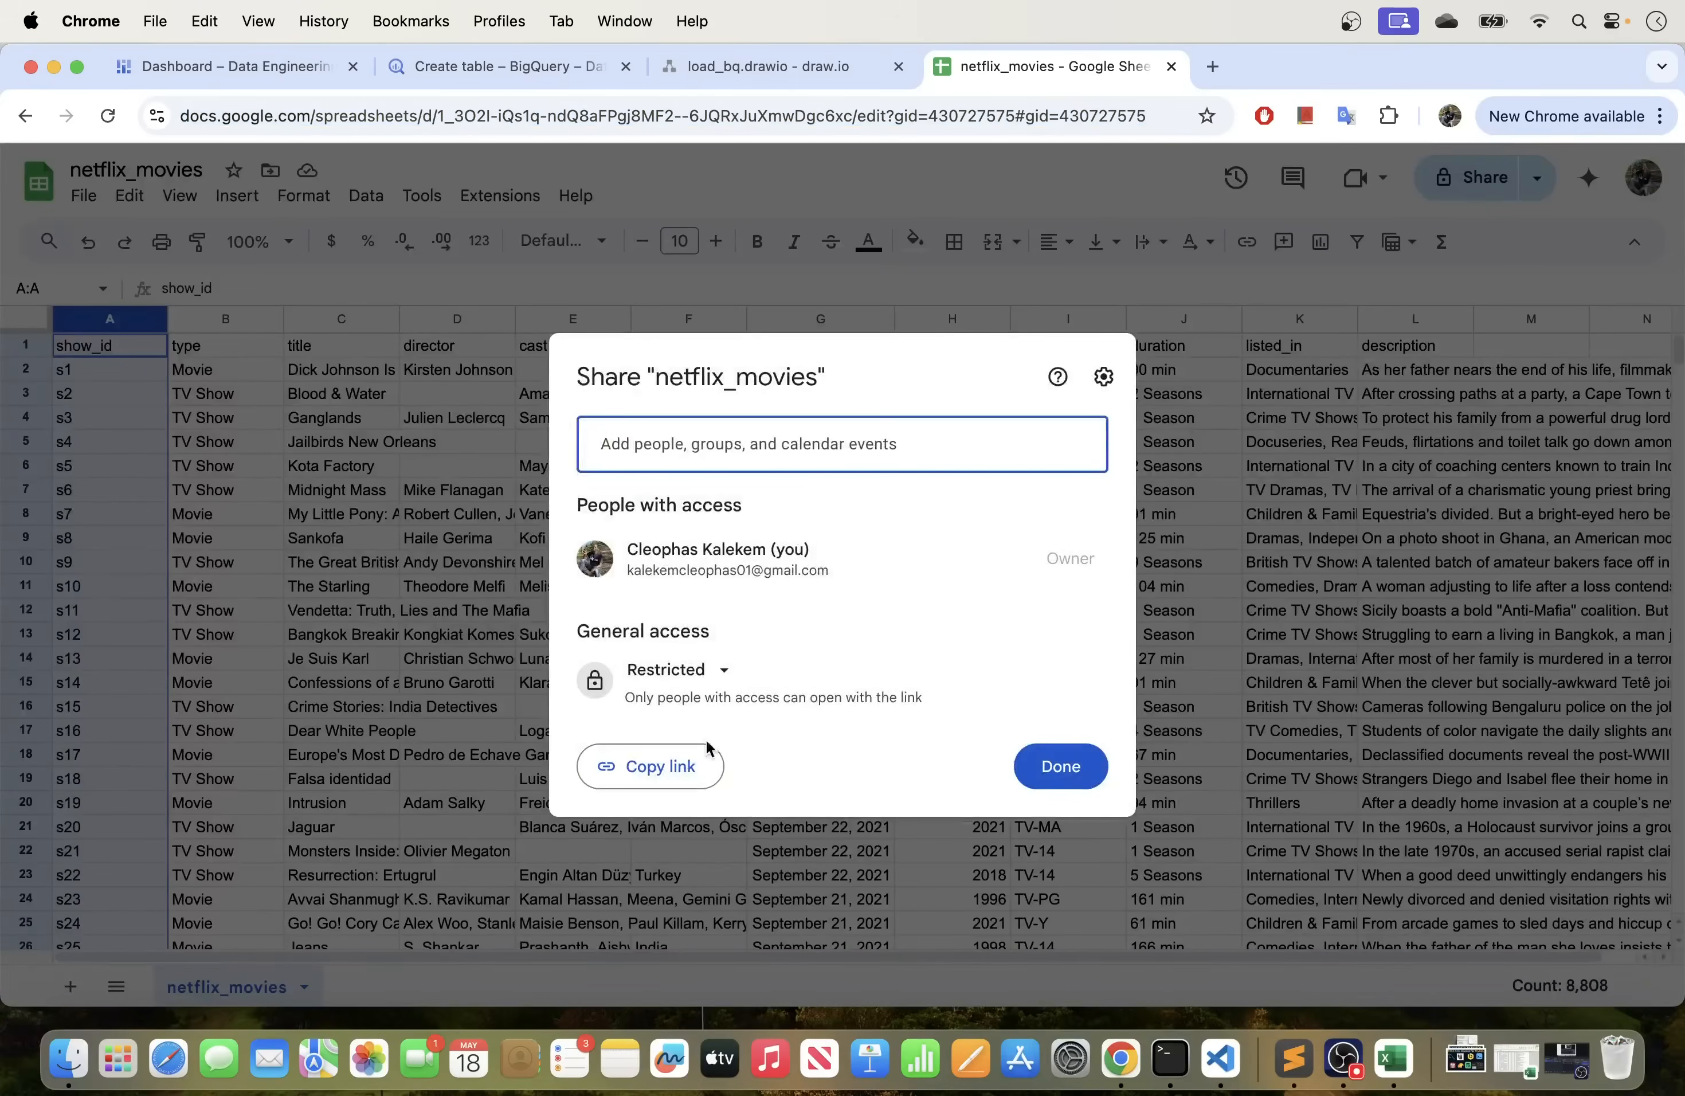
left_click(682, 767)
left_click(1054, 767)
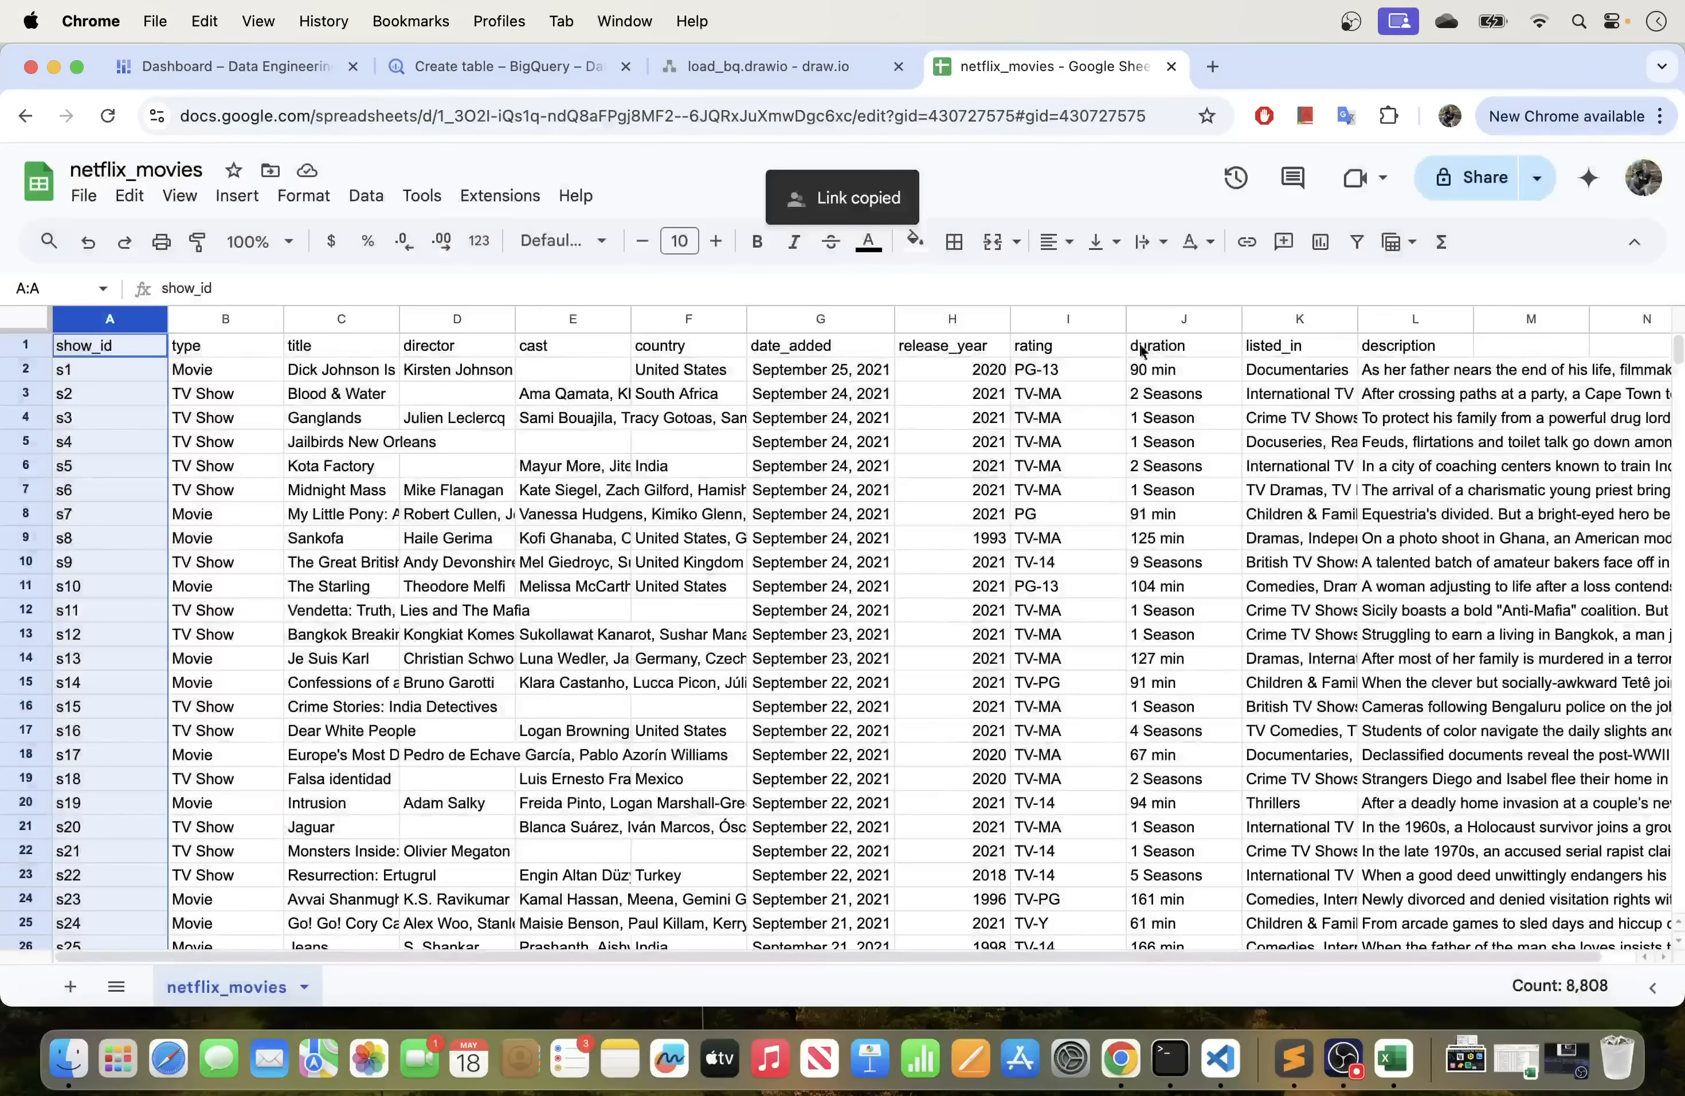
left_click(492, 63)
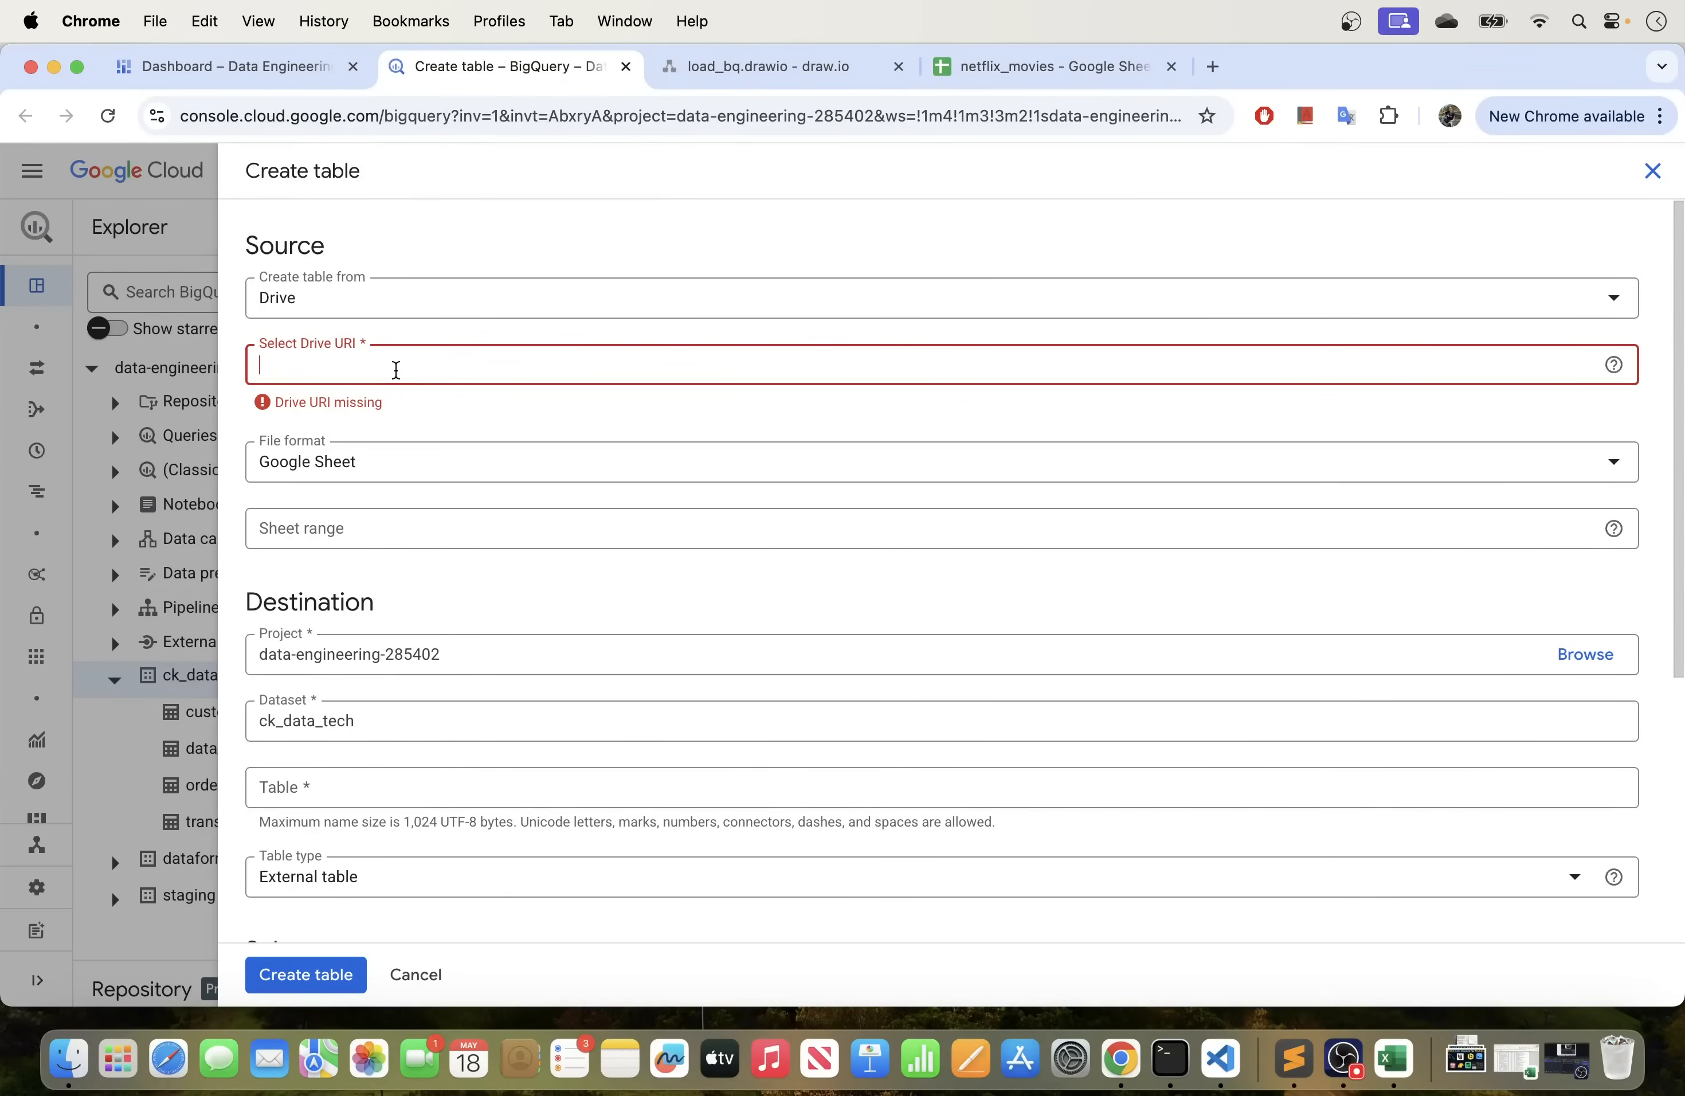
key("super+v")
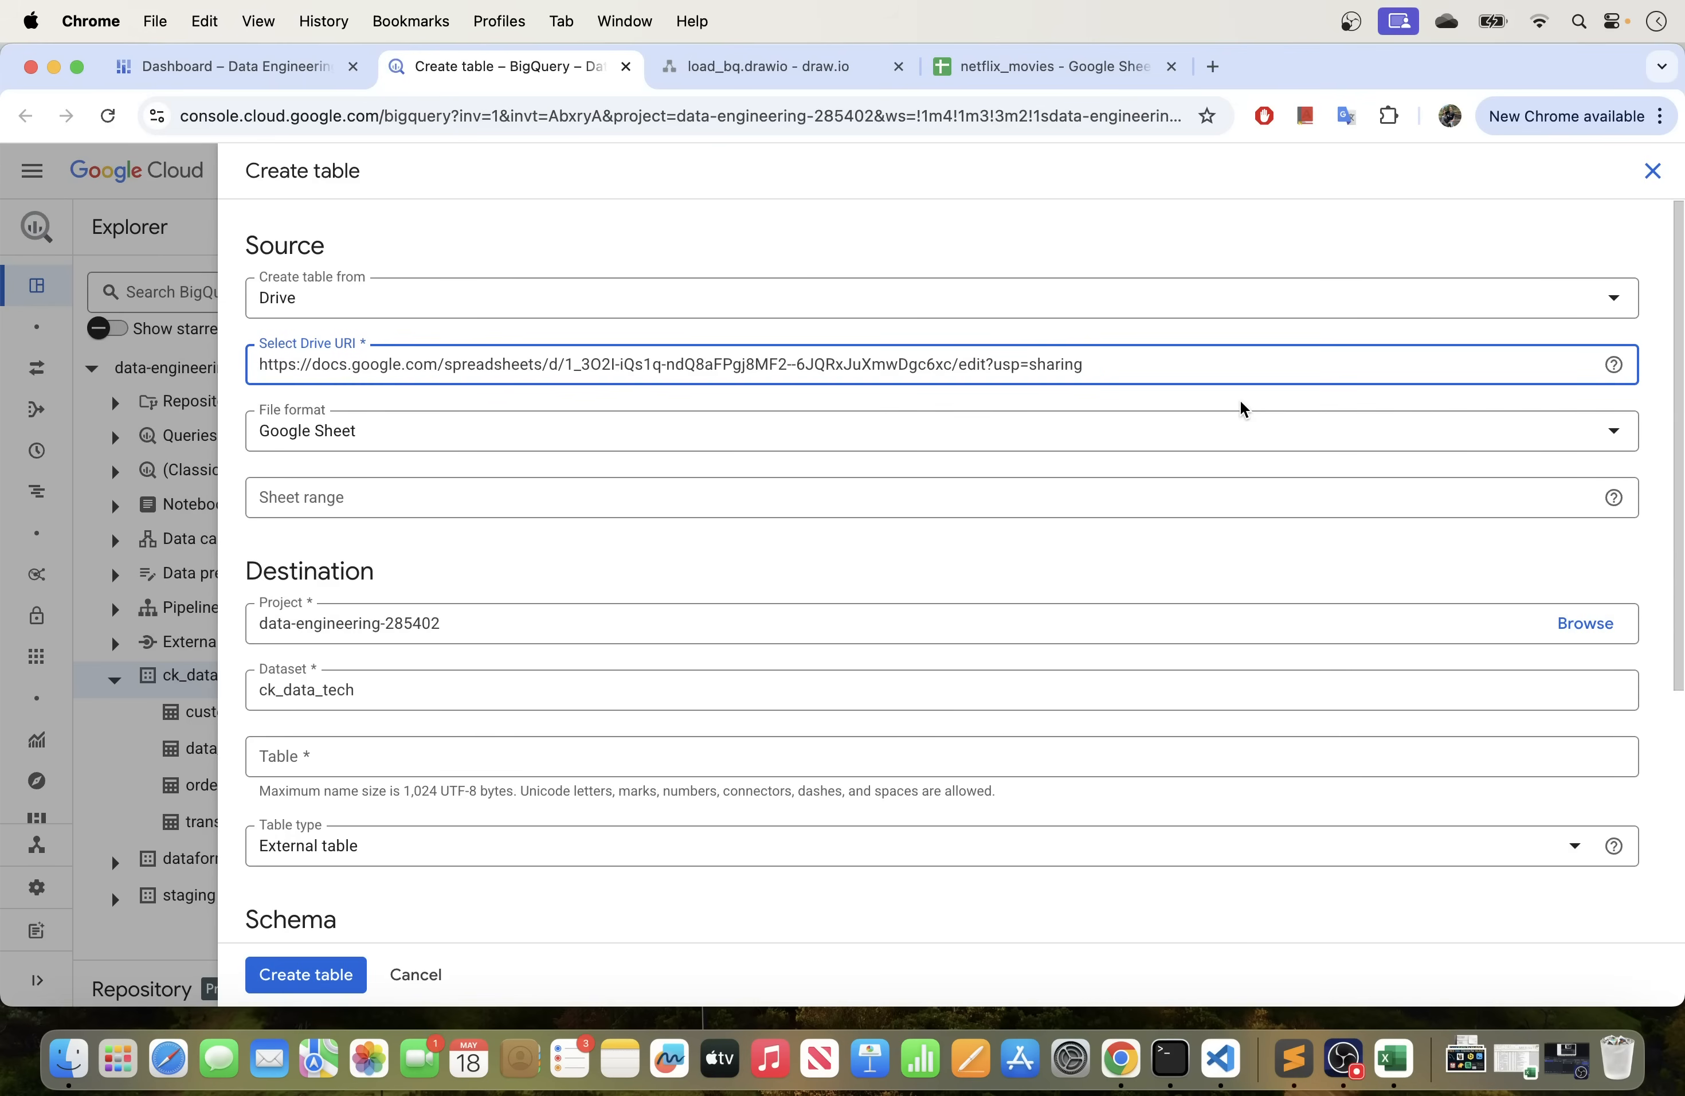
left_click(1225, 395)
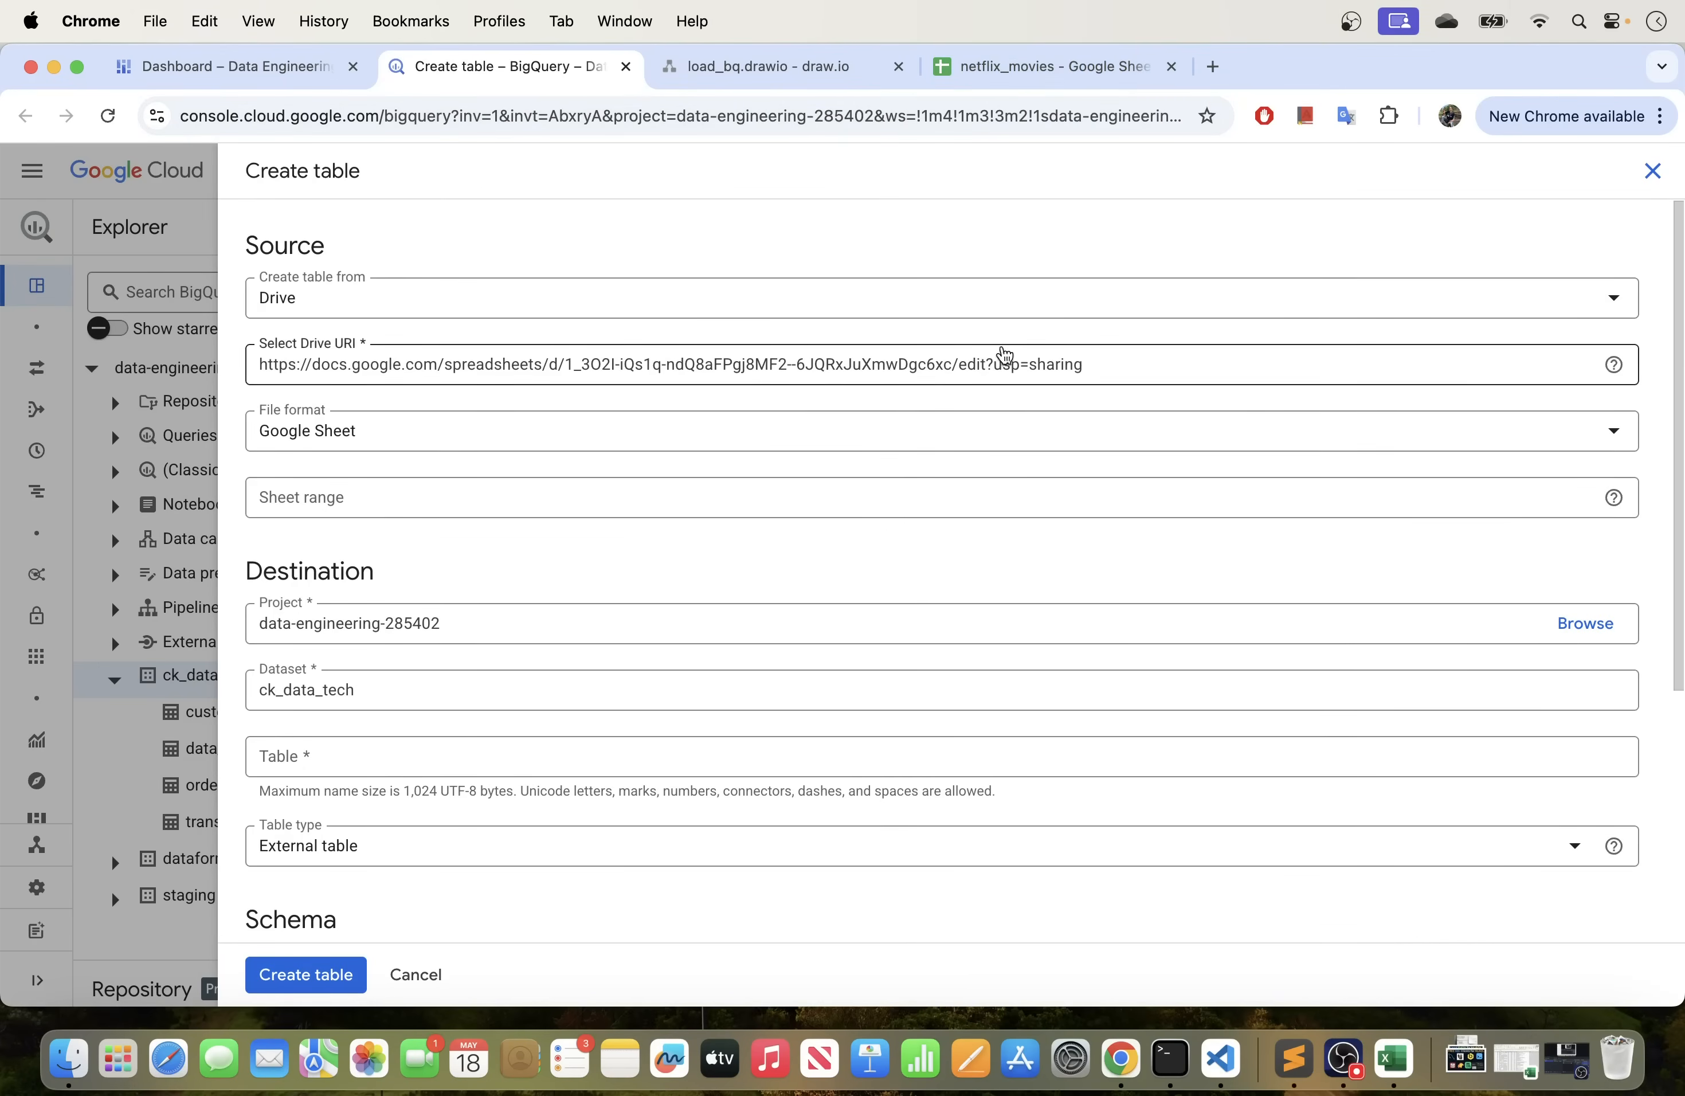
Review the new table's source settings: the available file formats, the Drive URI and the optional sheet range.
left_click(387, 433)
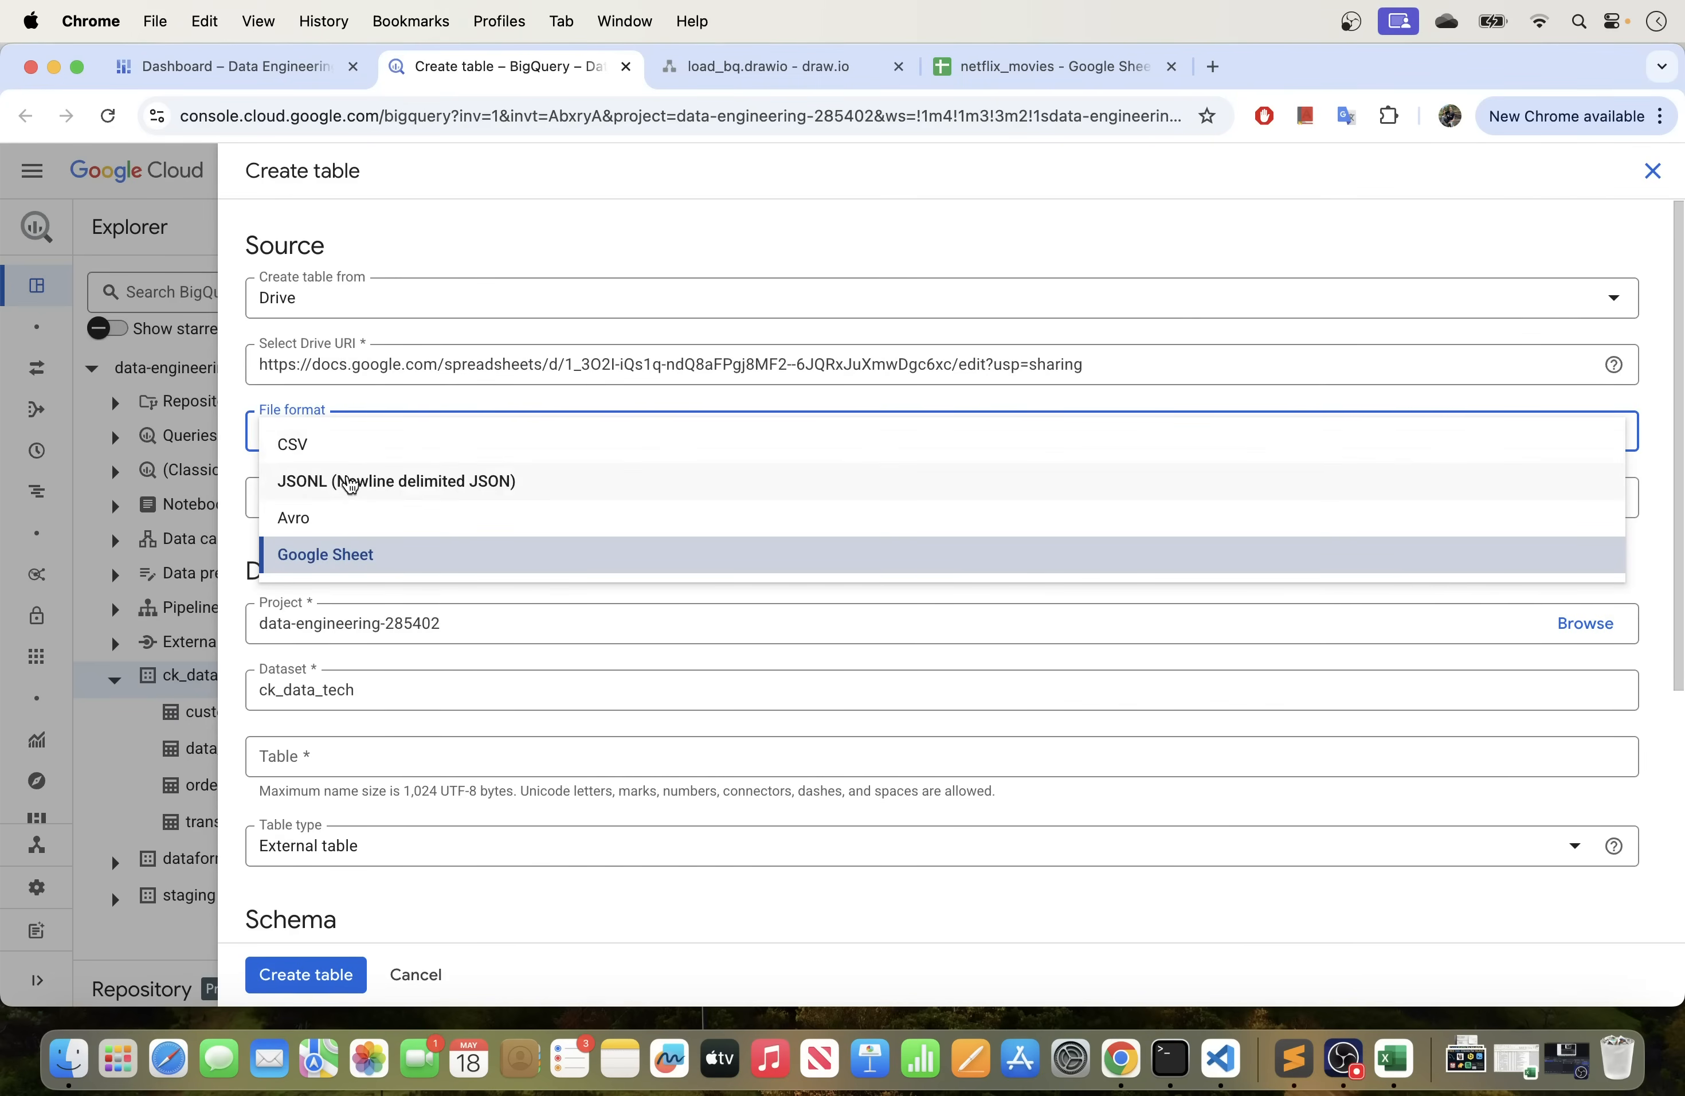
left_click(392, 561)
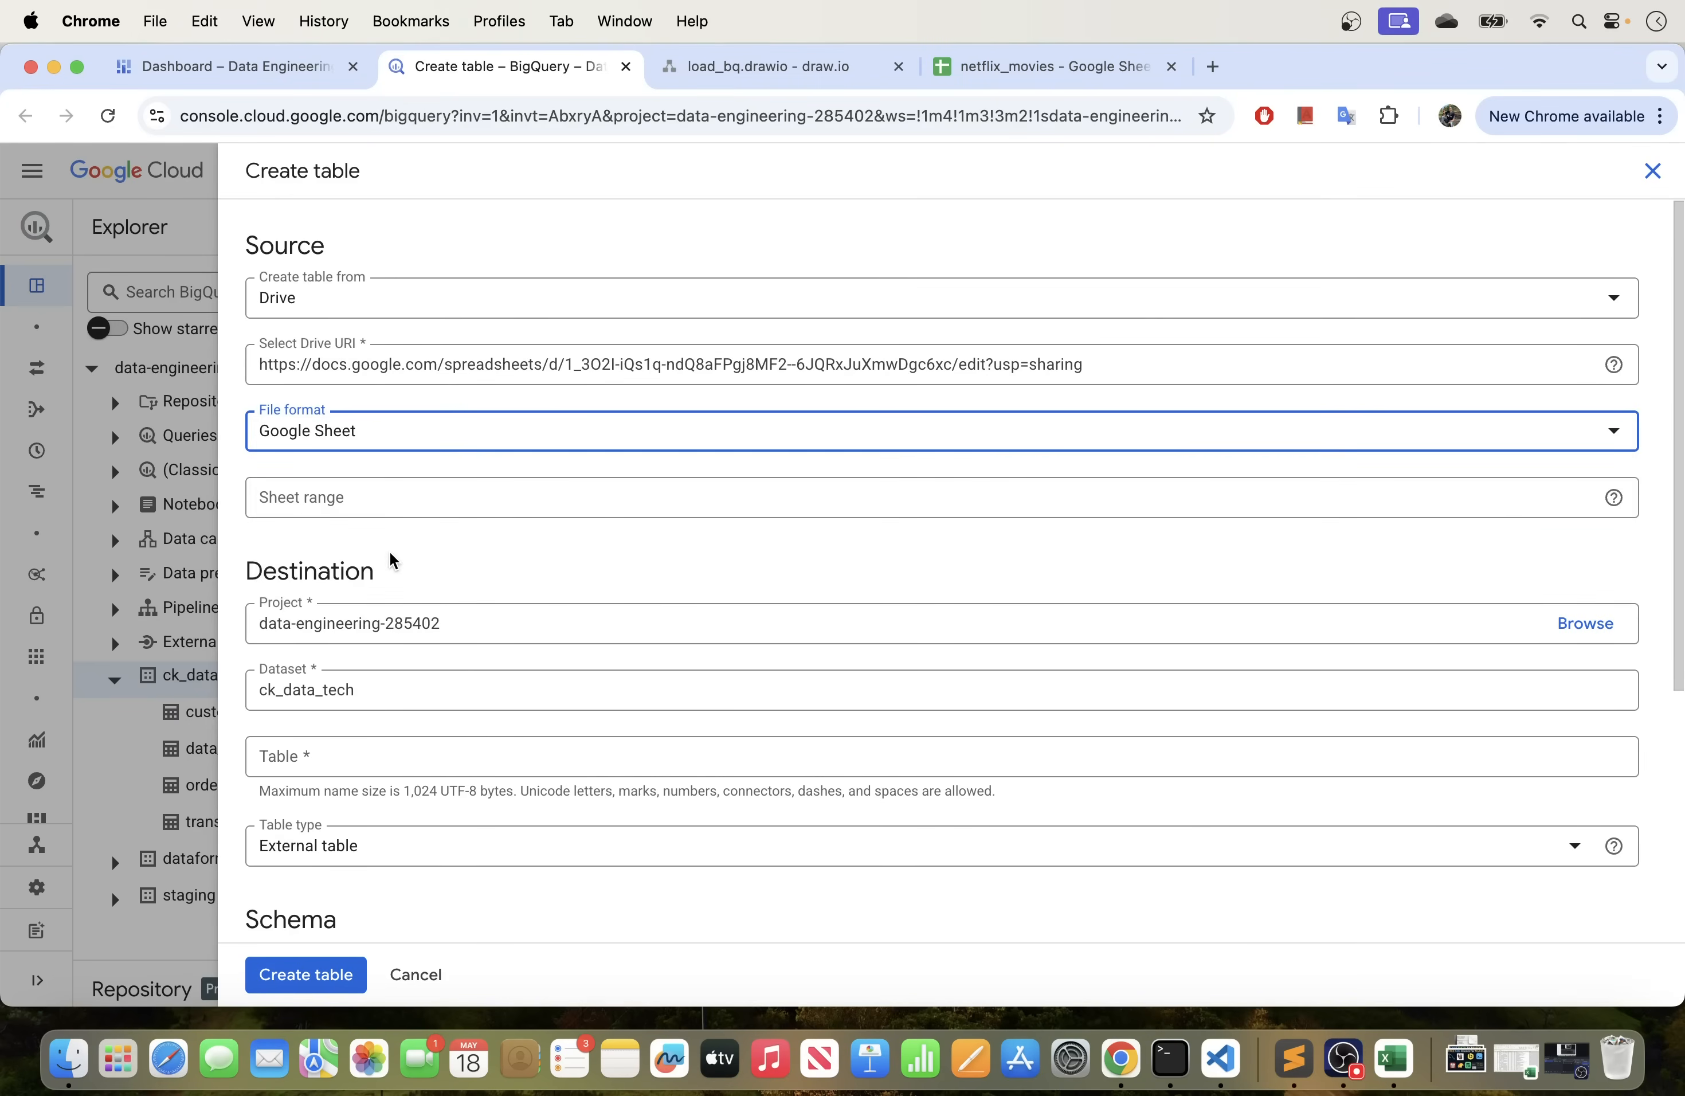
left_click(344, 504)
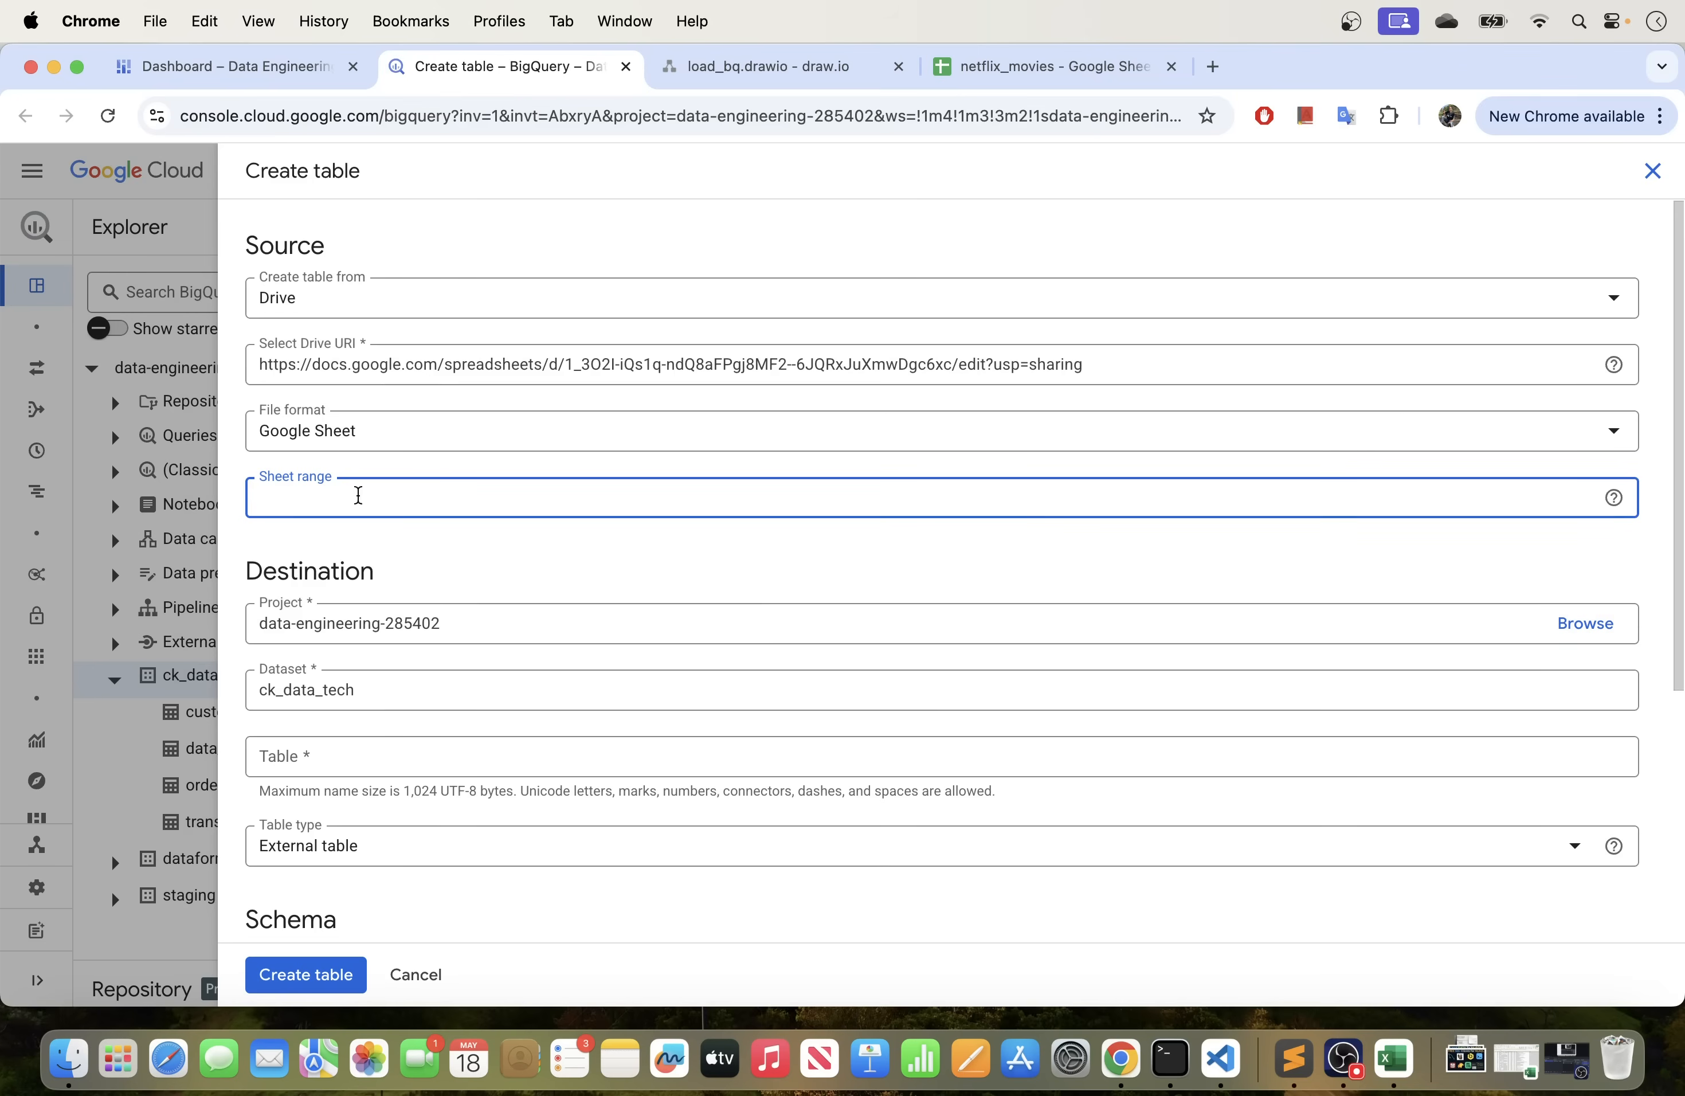
left_click(1179, 366)
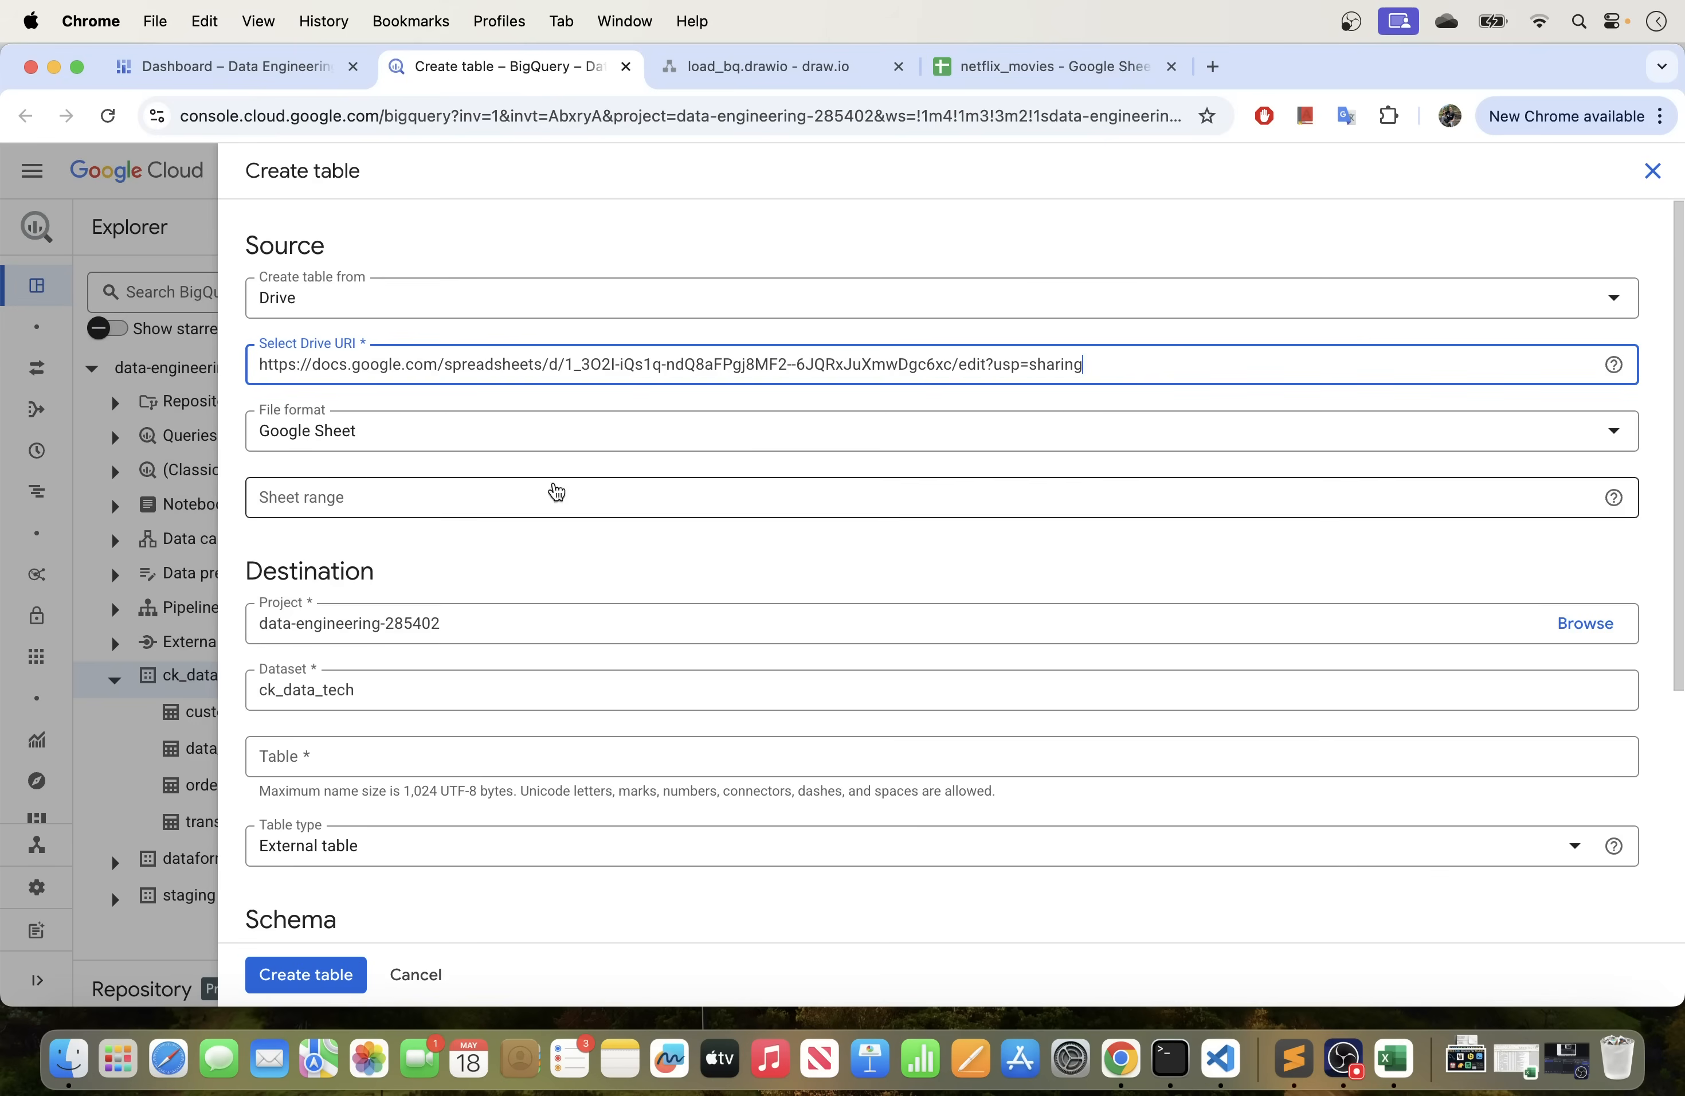
left_click(330, 501)
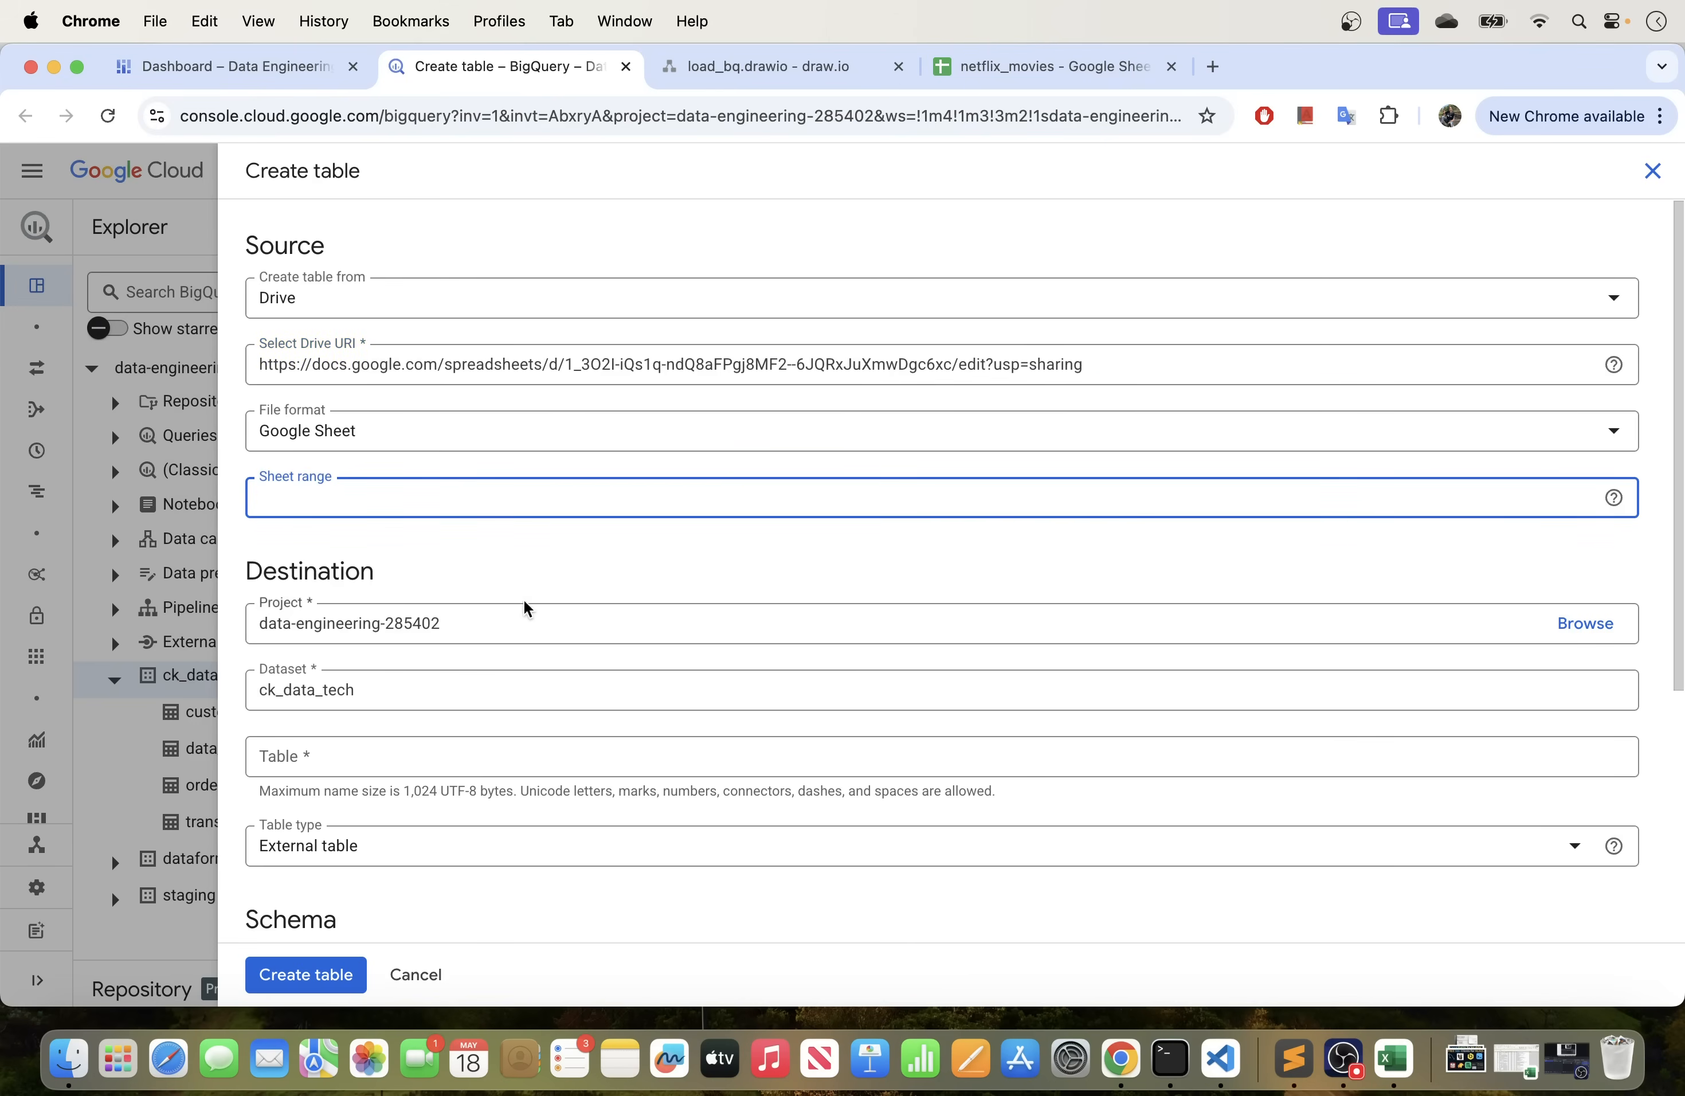
left_click(571, 576)
scroll(562, 562, "down", 1)
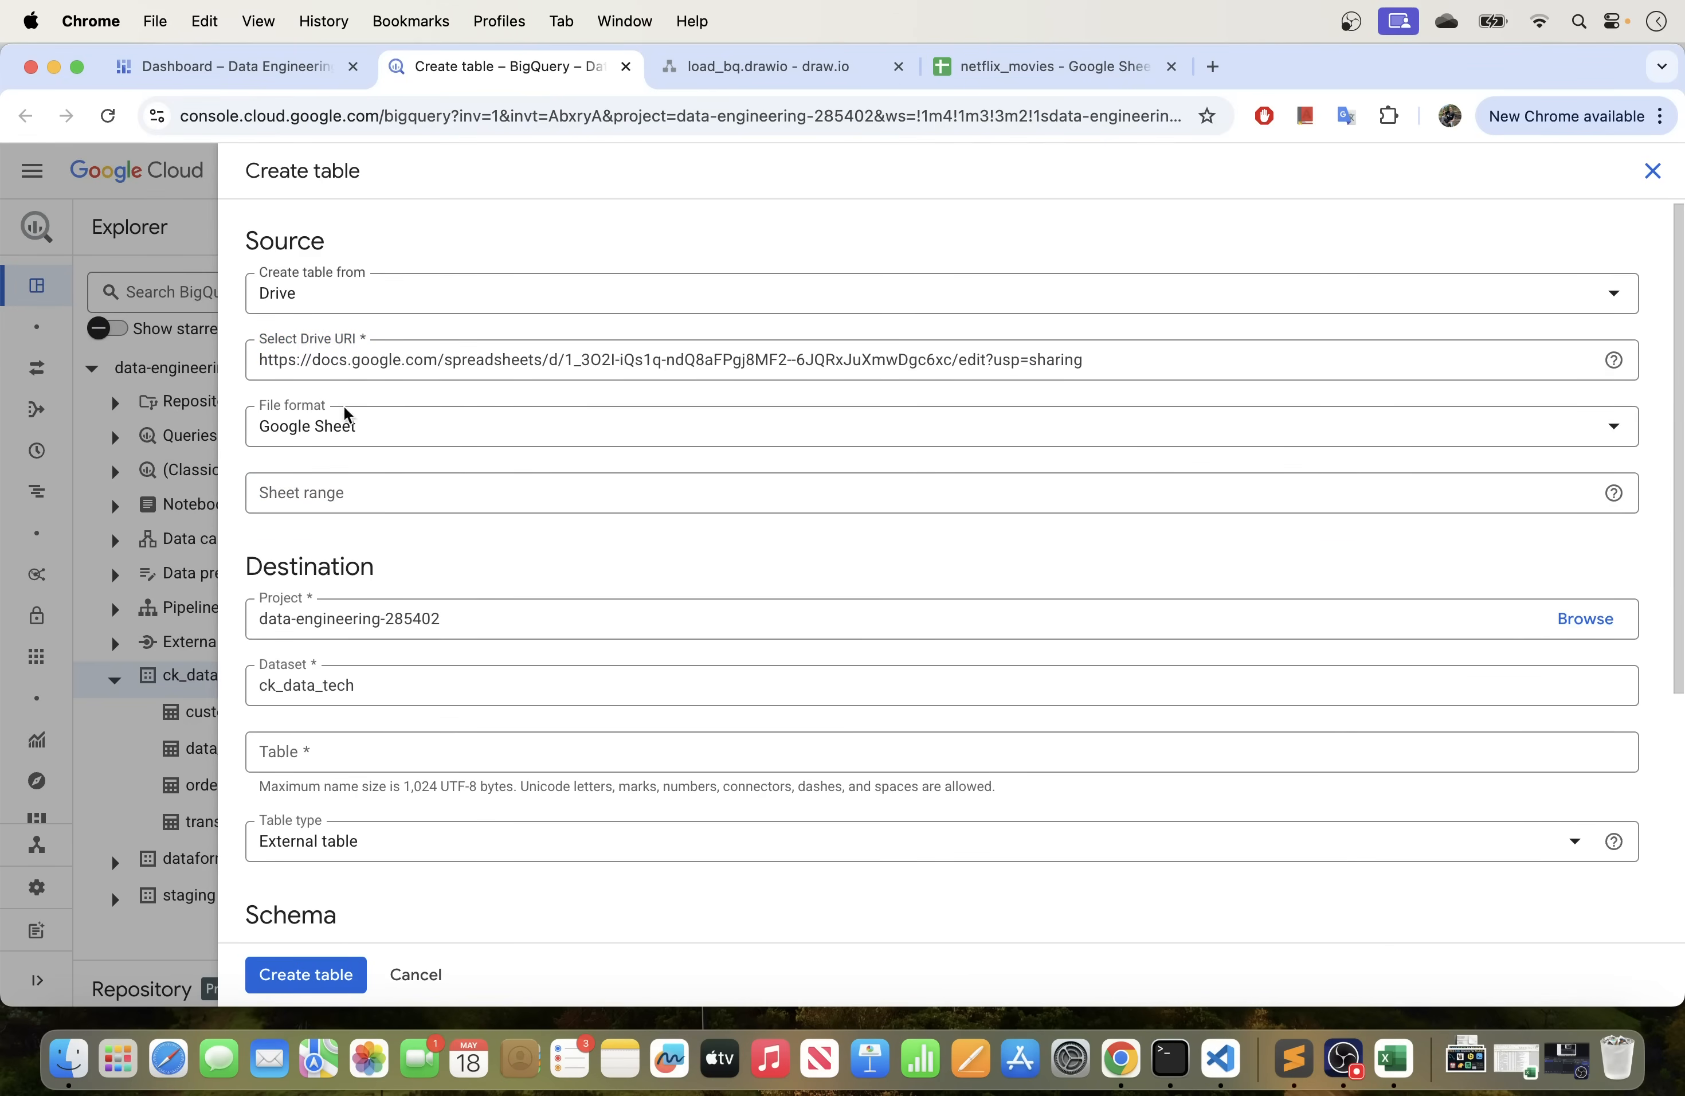
scroll(381, 544, "down", 2)
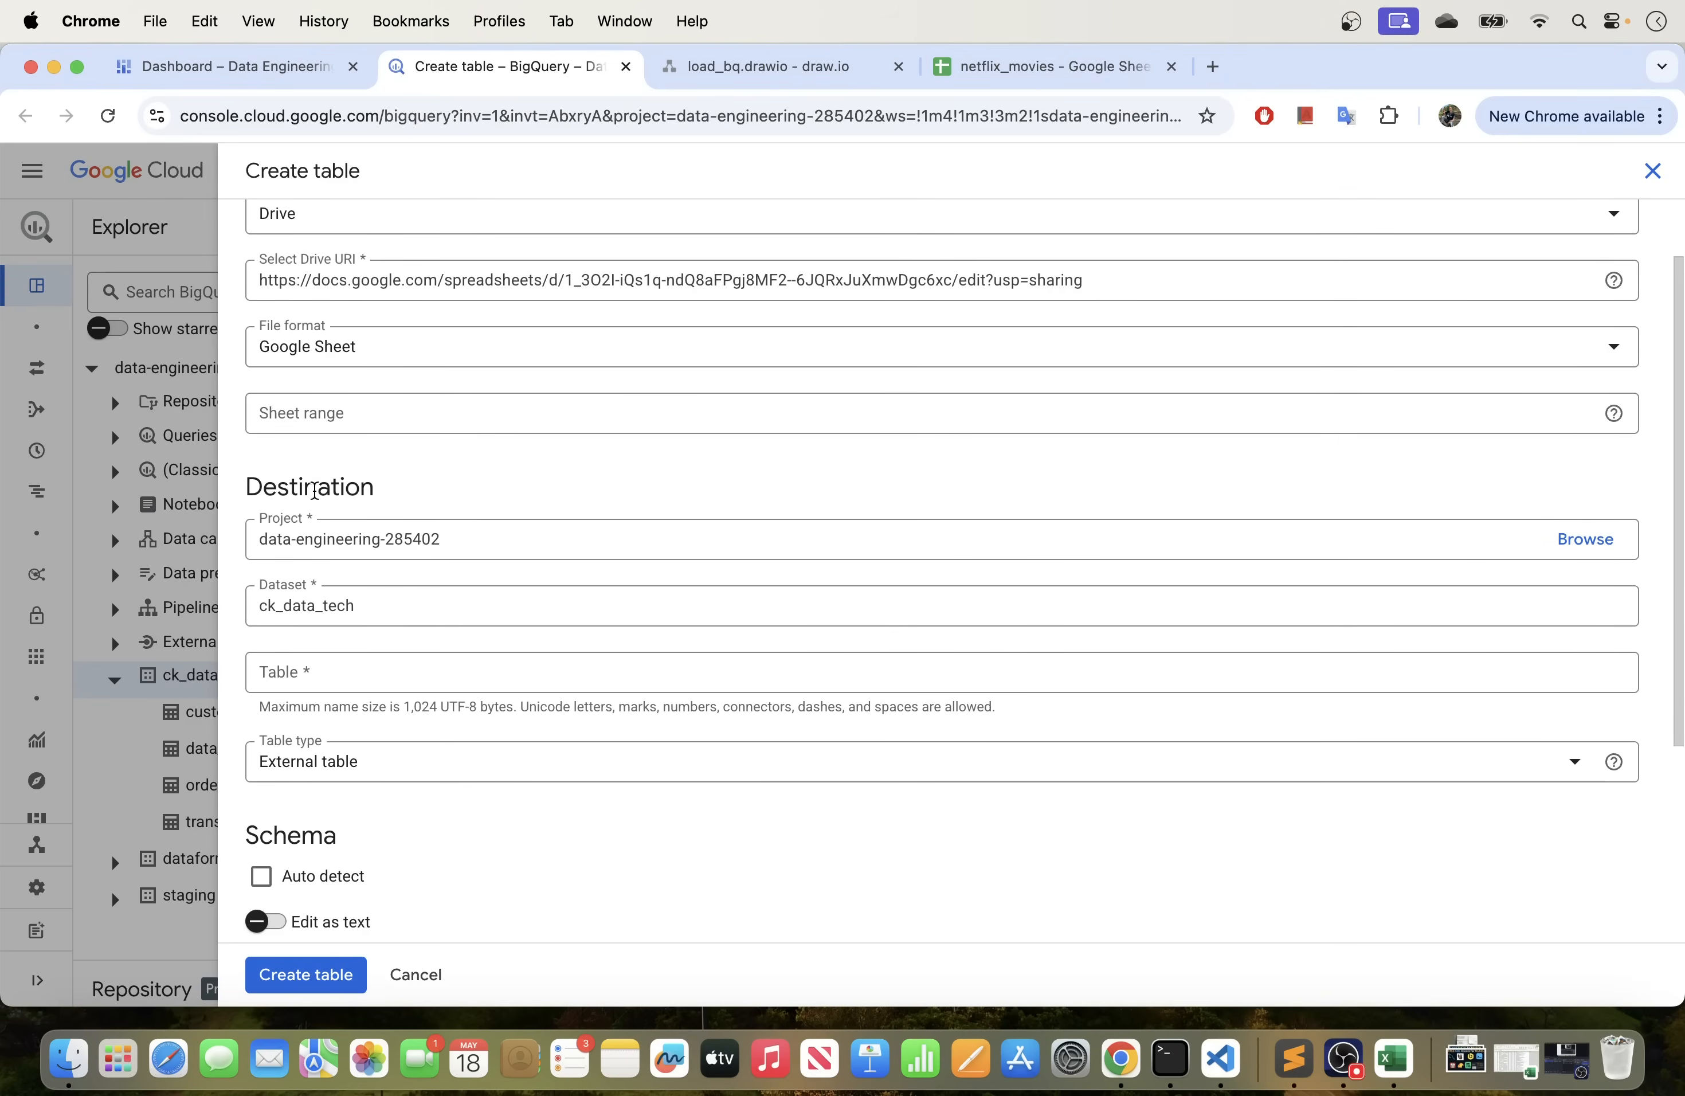
Check the destination project and the ck_data_tech dataset chosen for the new table.
left_click_drag(380, 486, 250, 486)
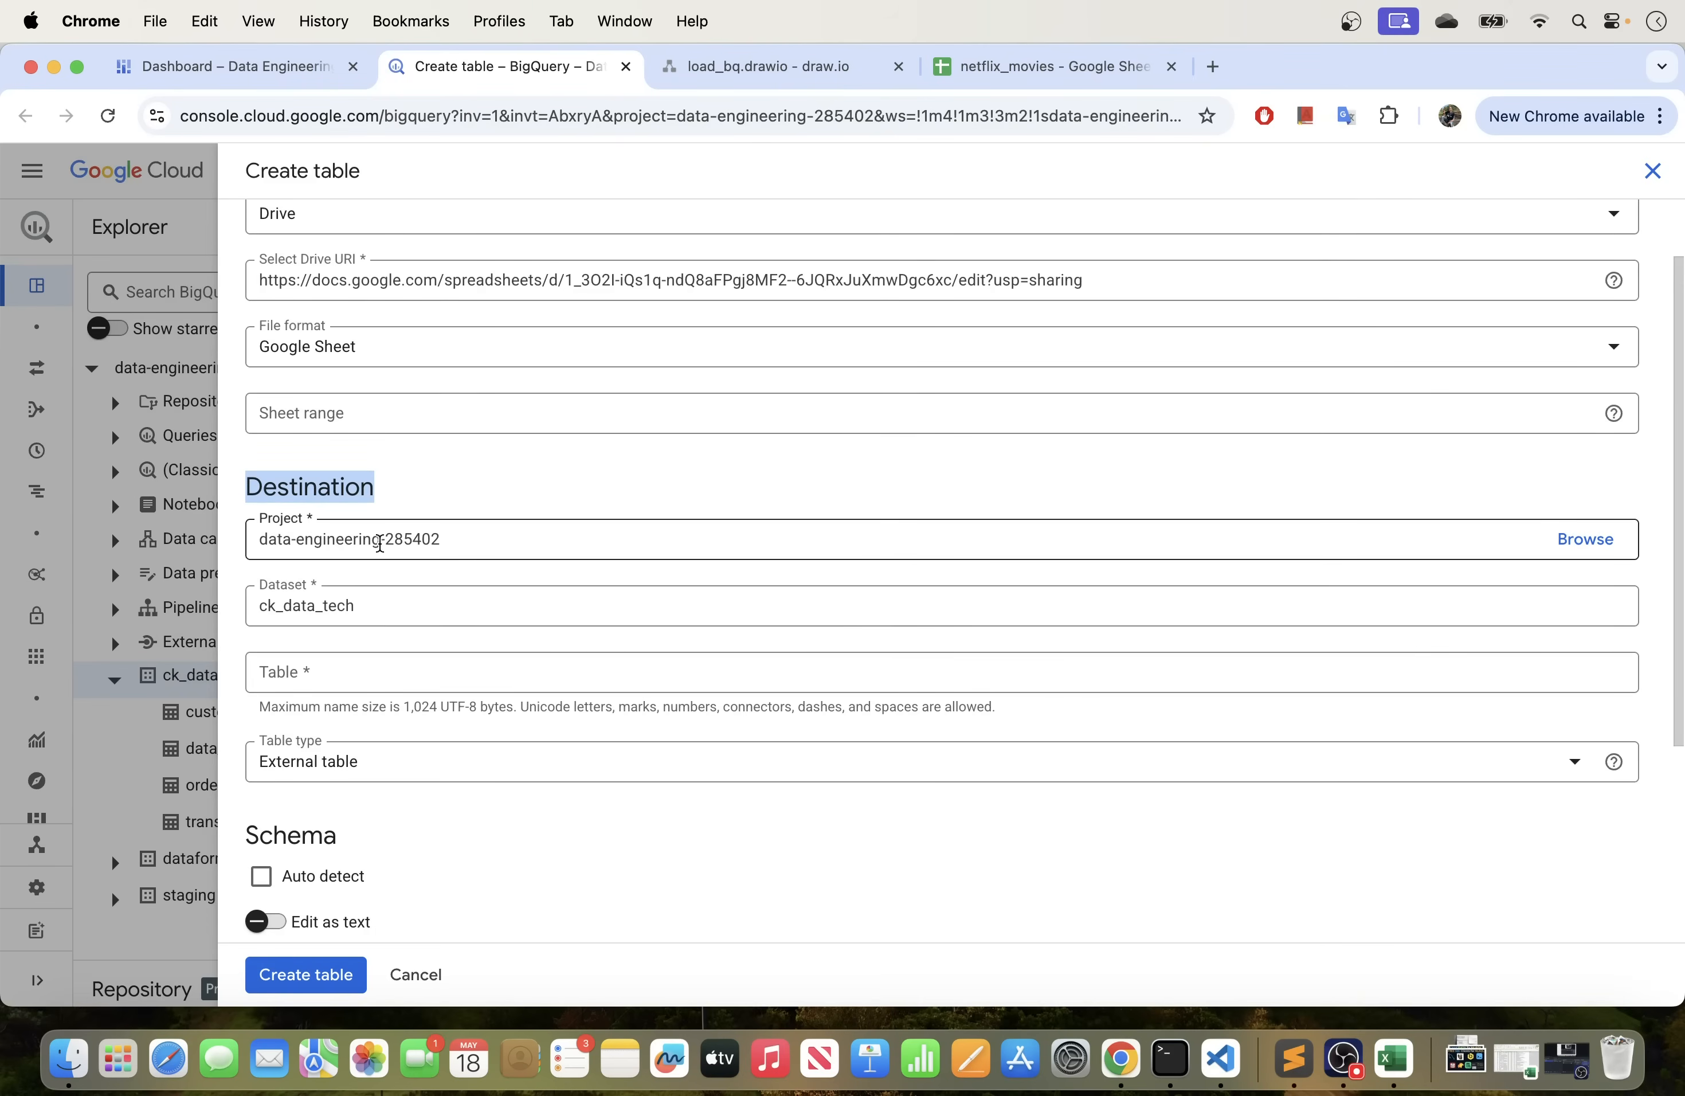
left_click_drag(448, 539, 256, 541)
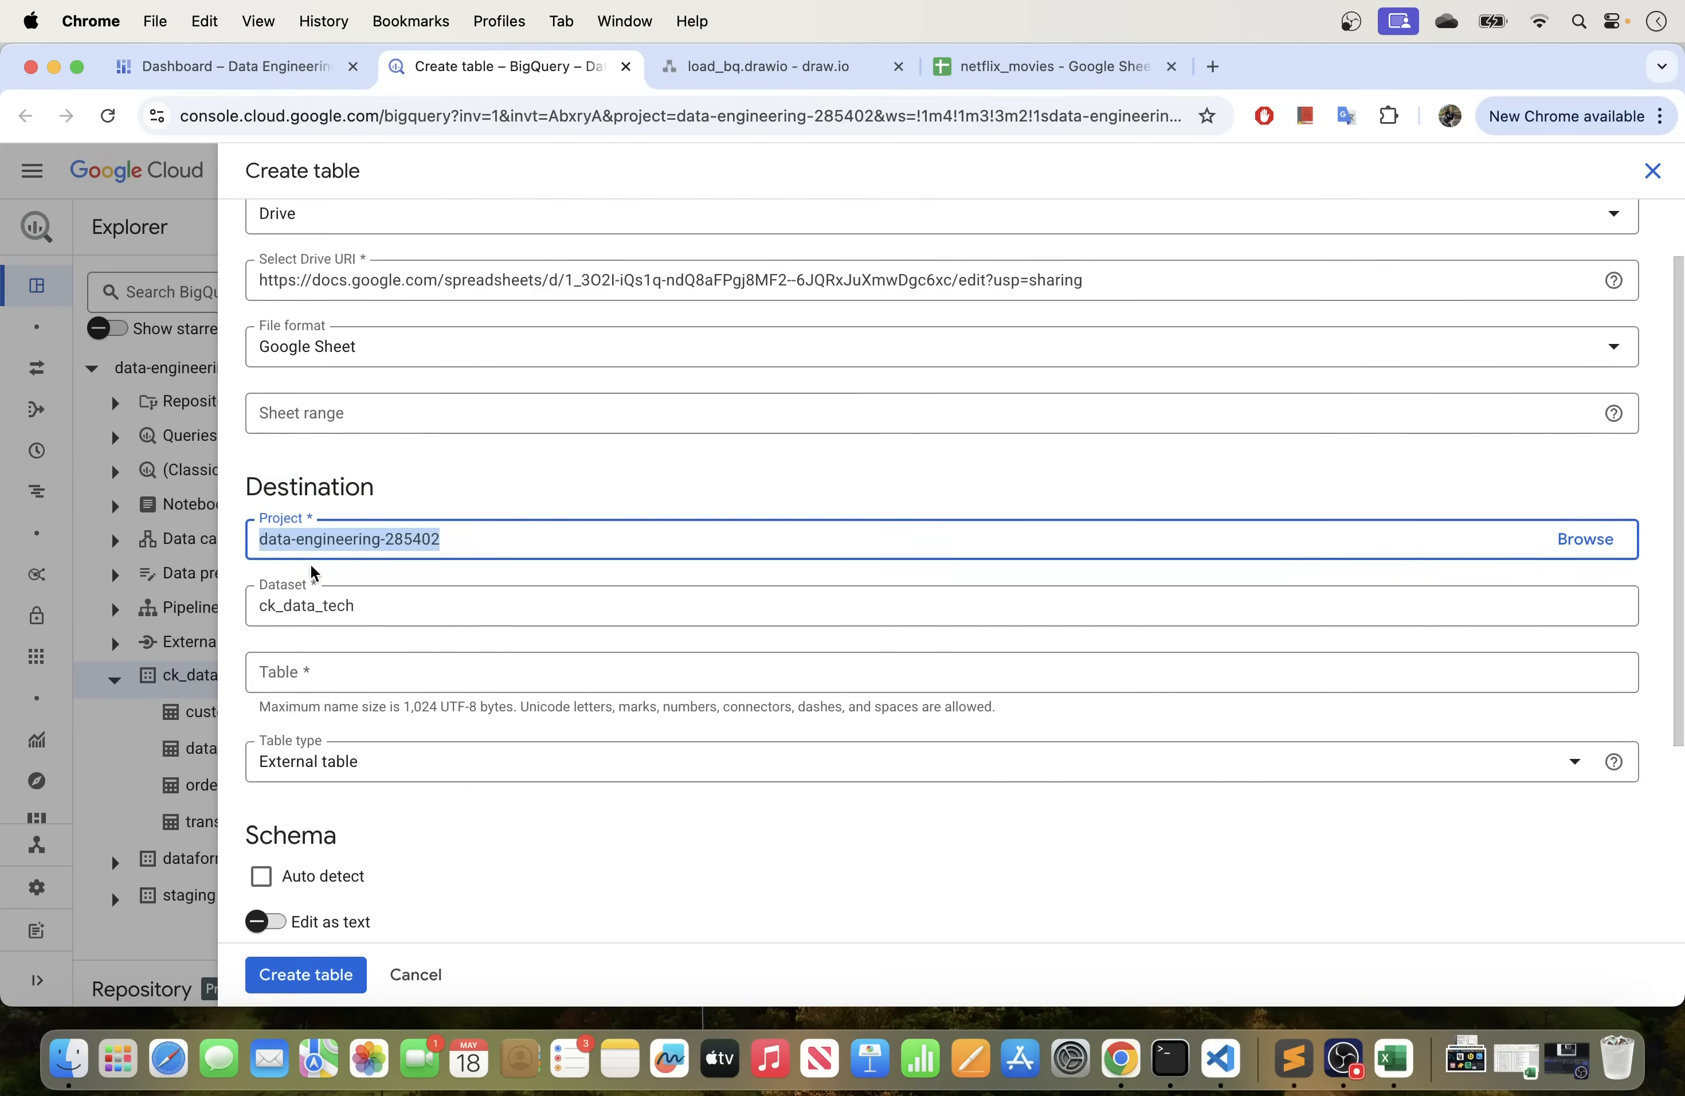
left_click(369, 606)
left_click_drag(368, 606, 261, 619)
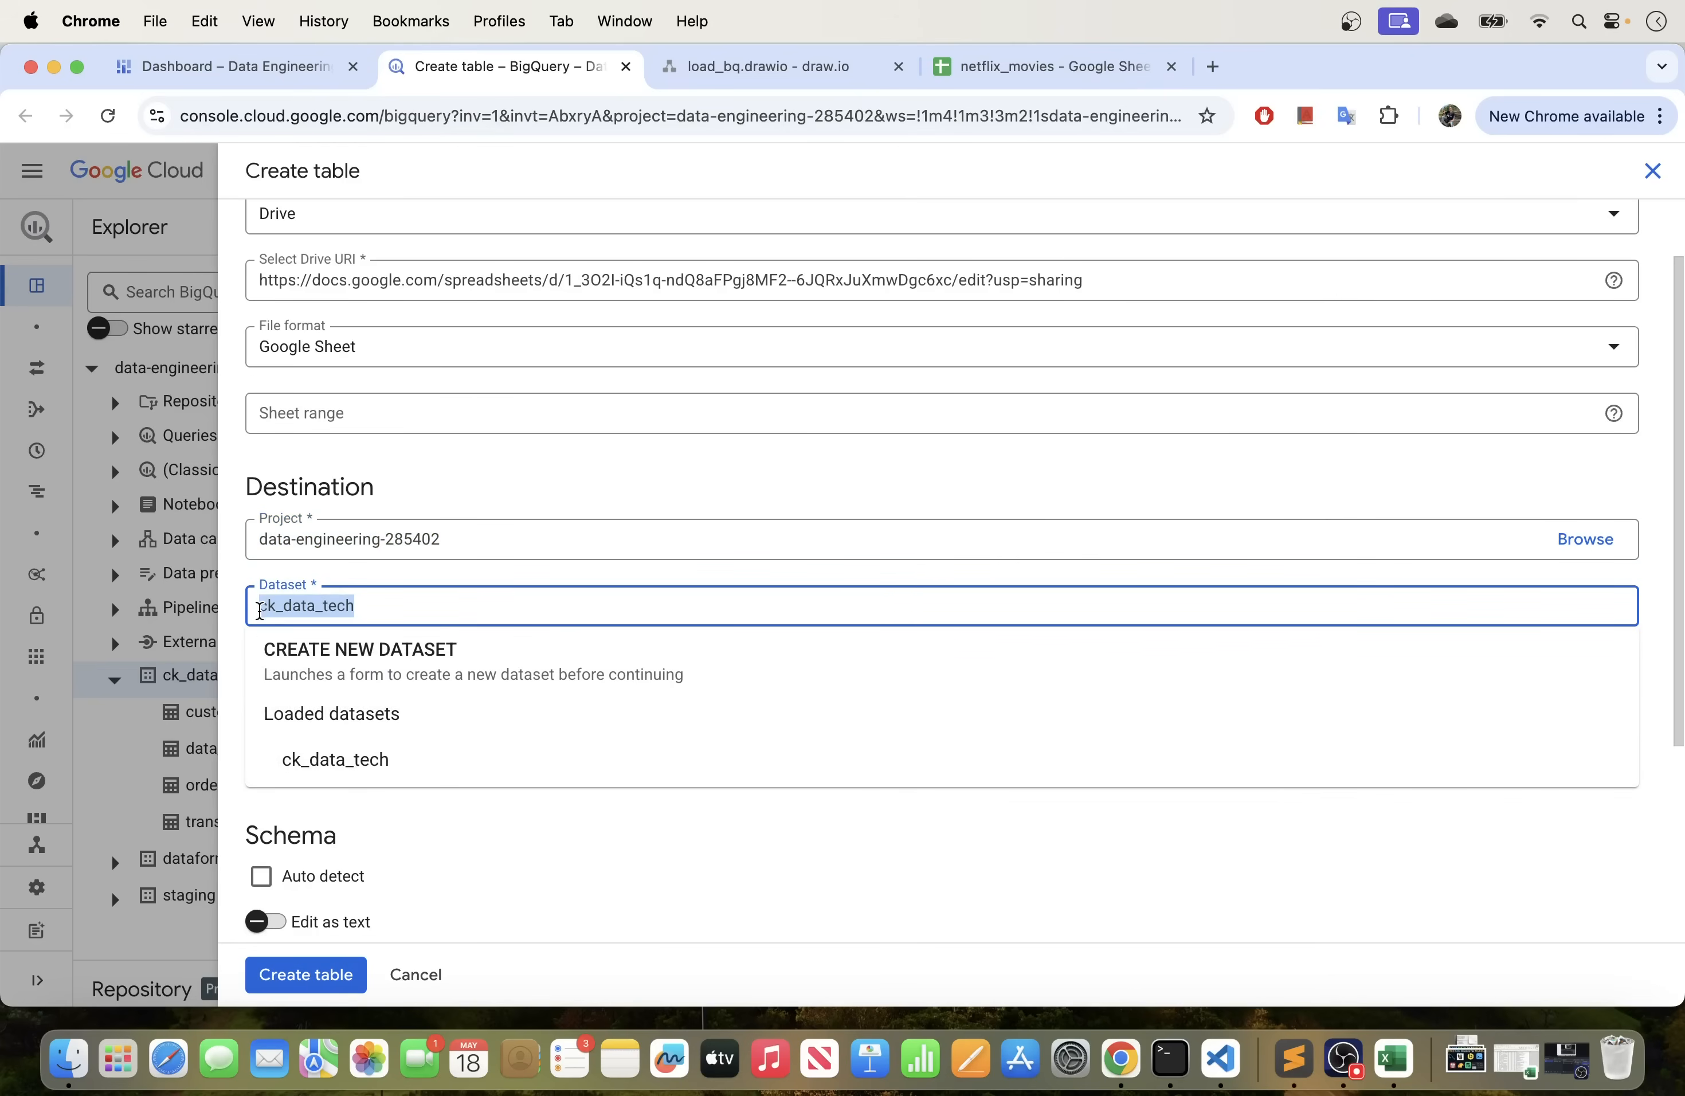
left_click(384, 607)
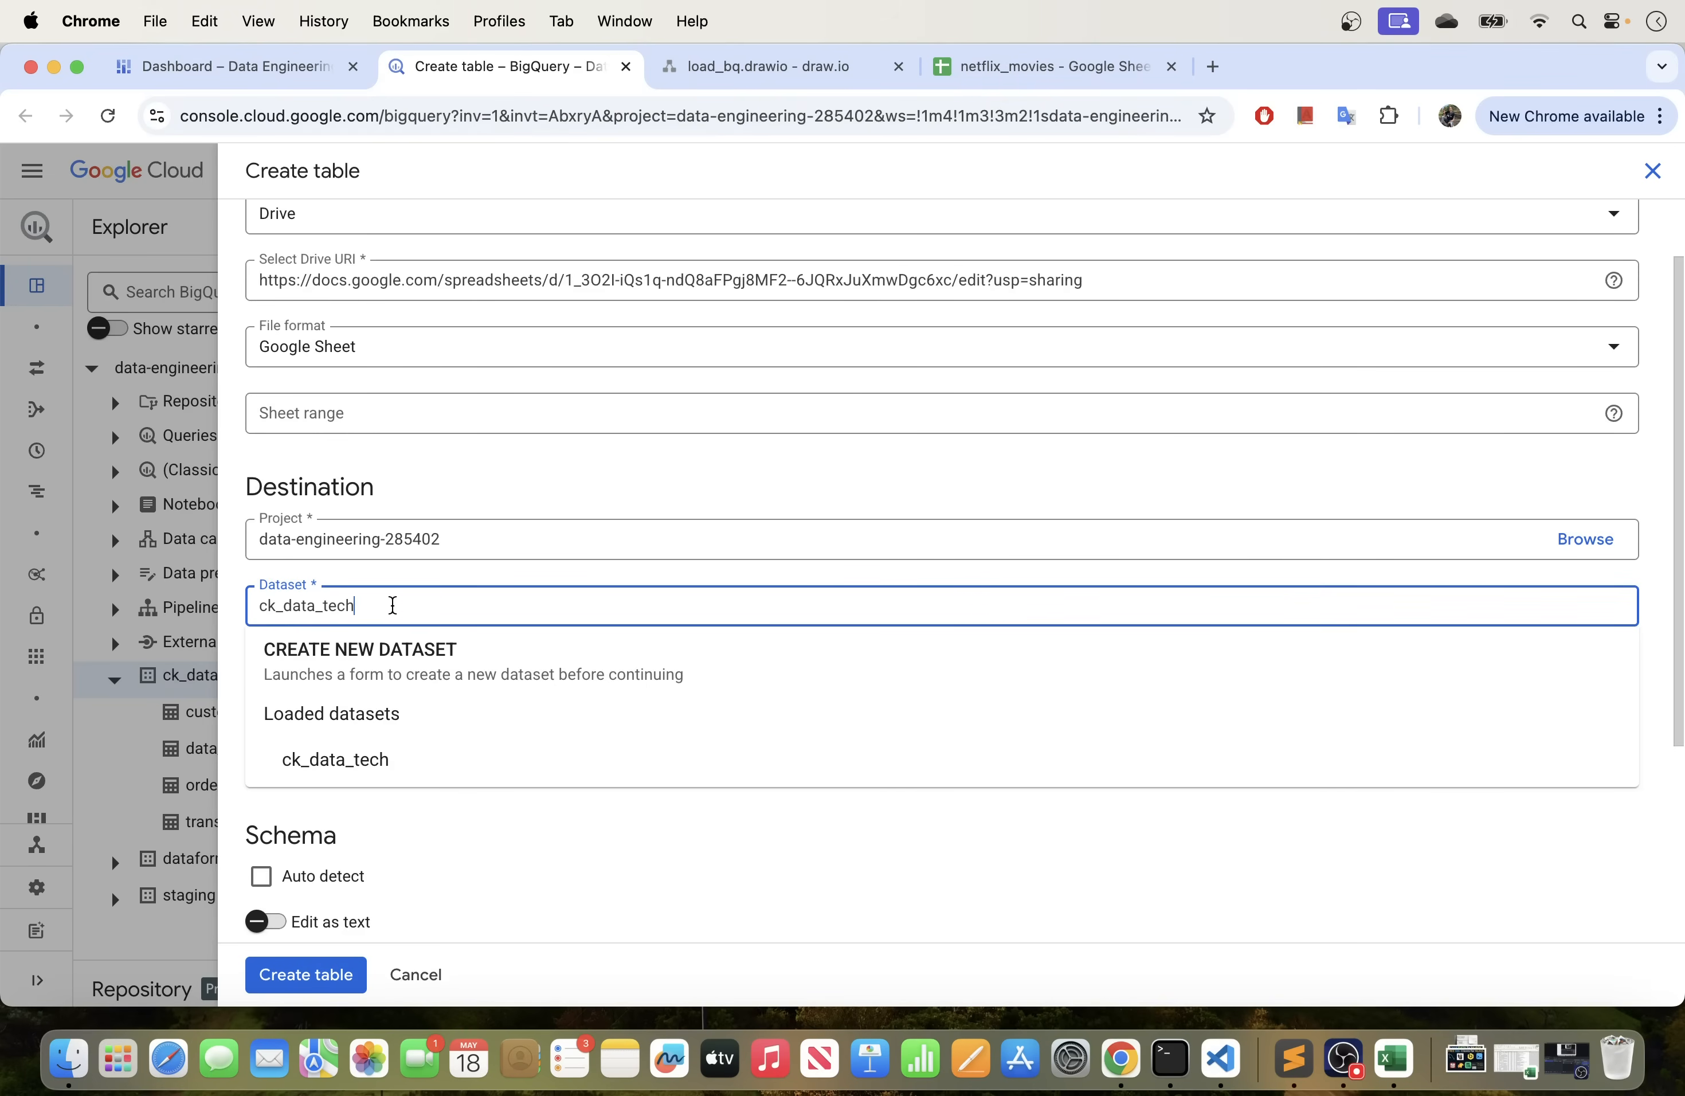
left_click_drag(391, 606, 260, 606)
left_click(442, 562)
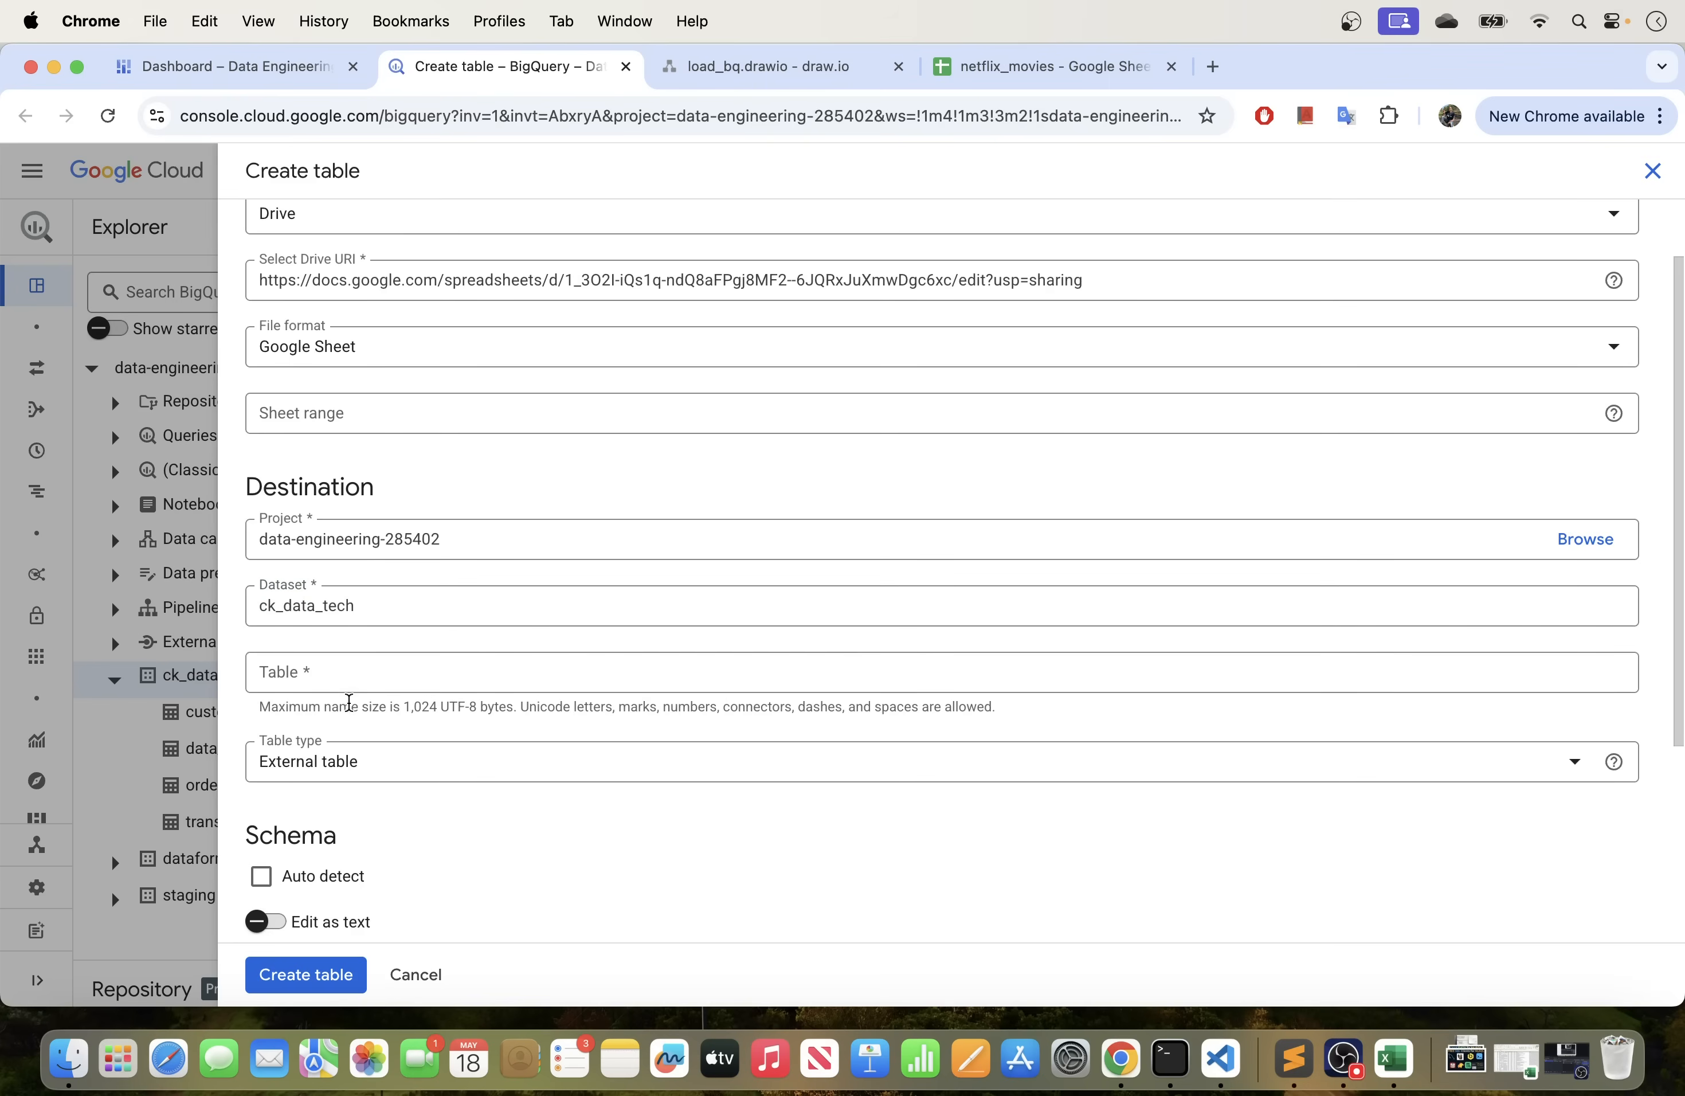
Name the destination table netflix_movies.
left_click(336, 668)
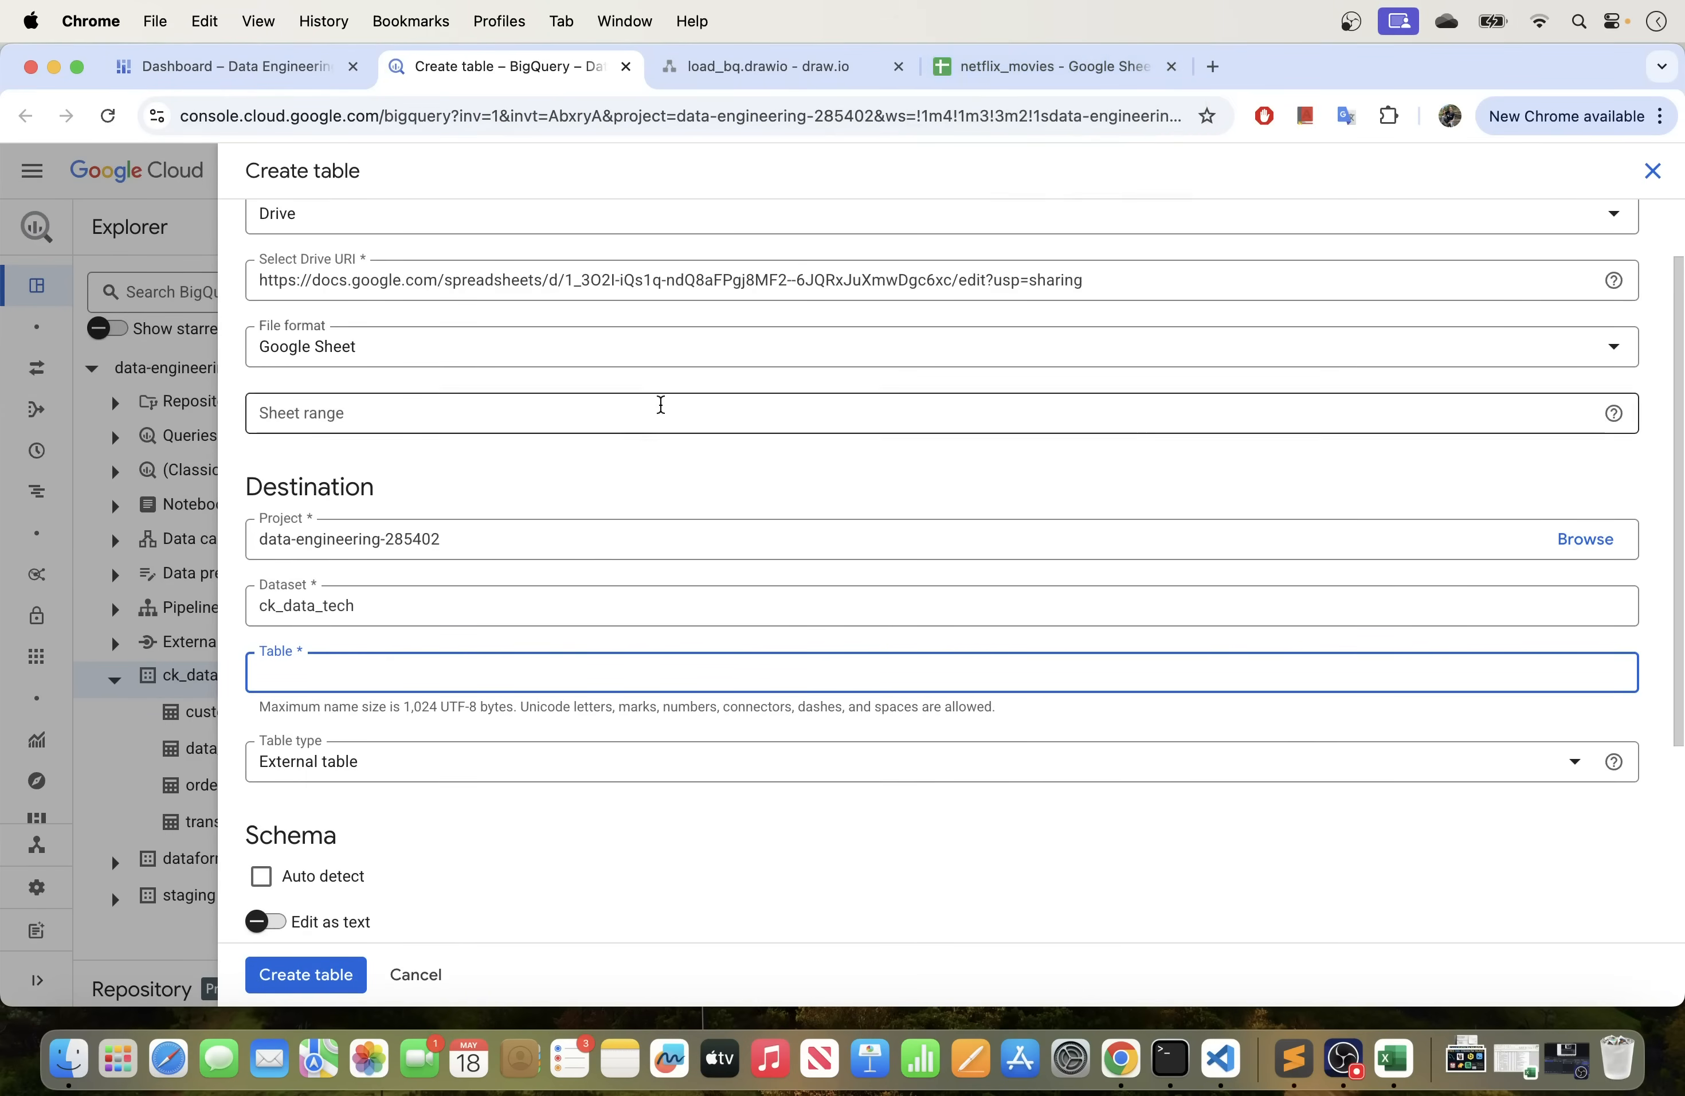
left_click(382, 694)
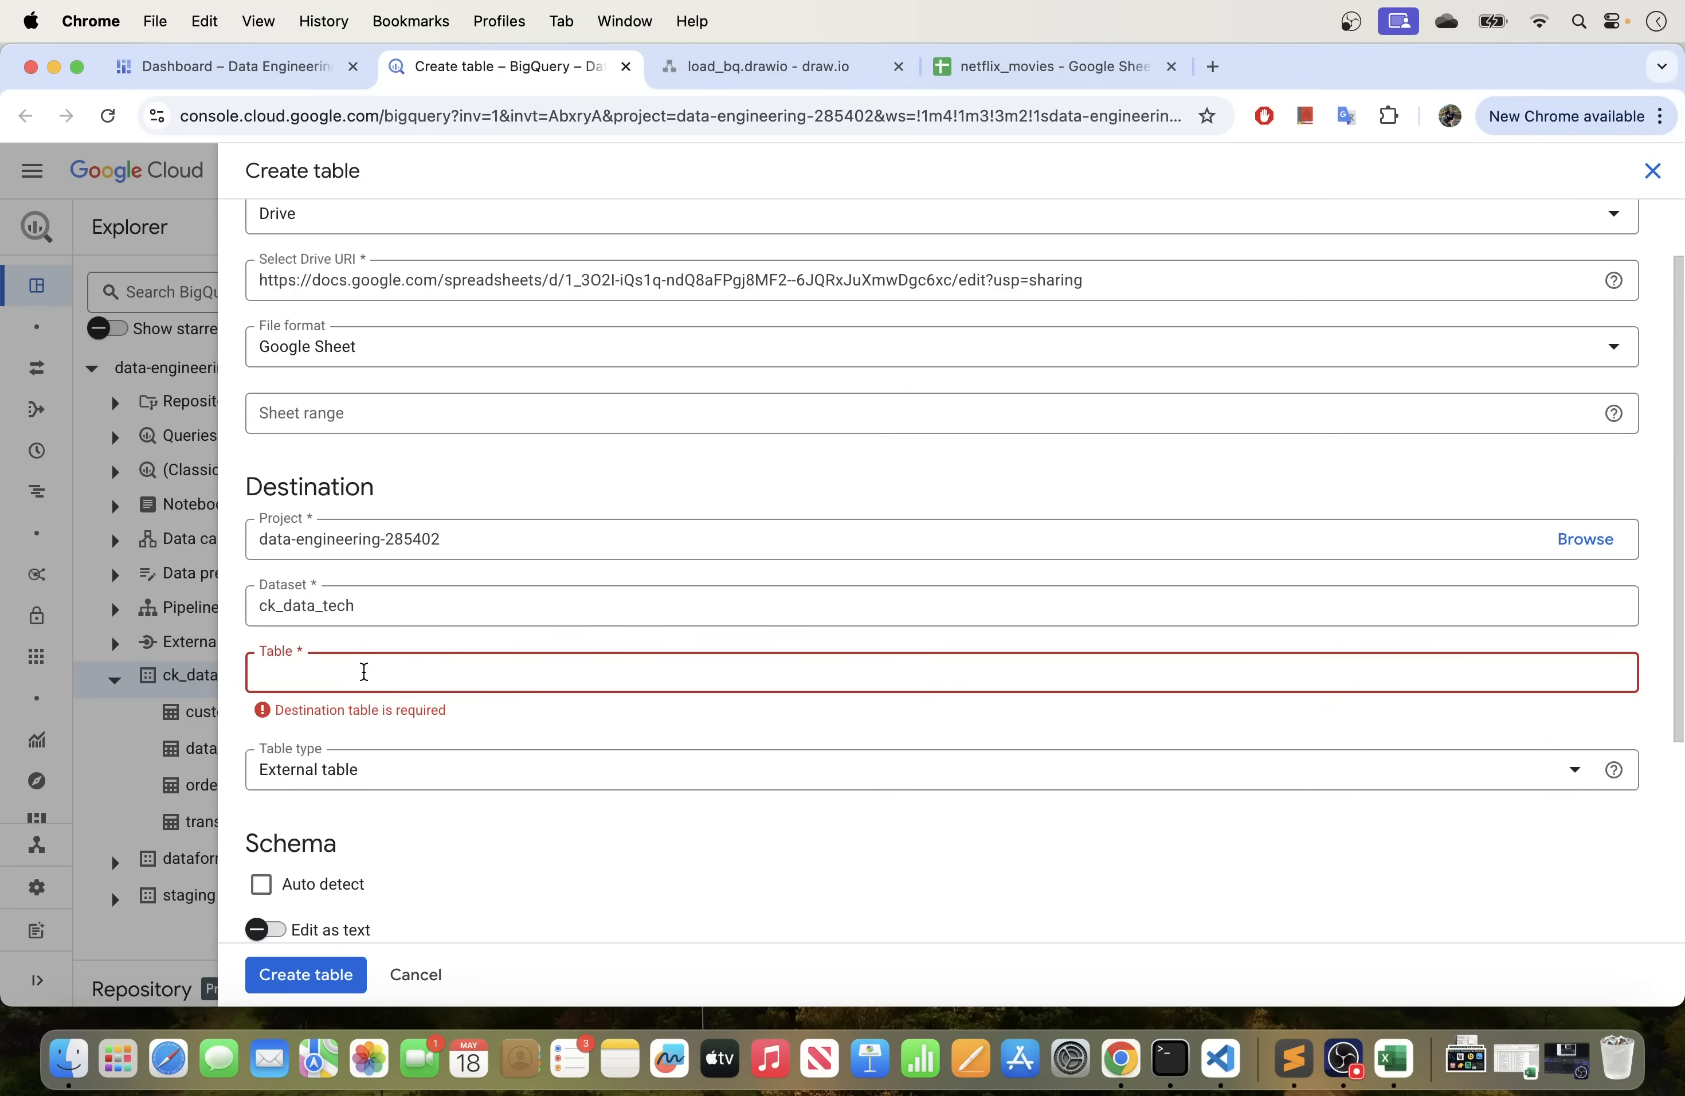
type("net")
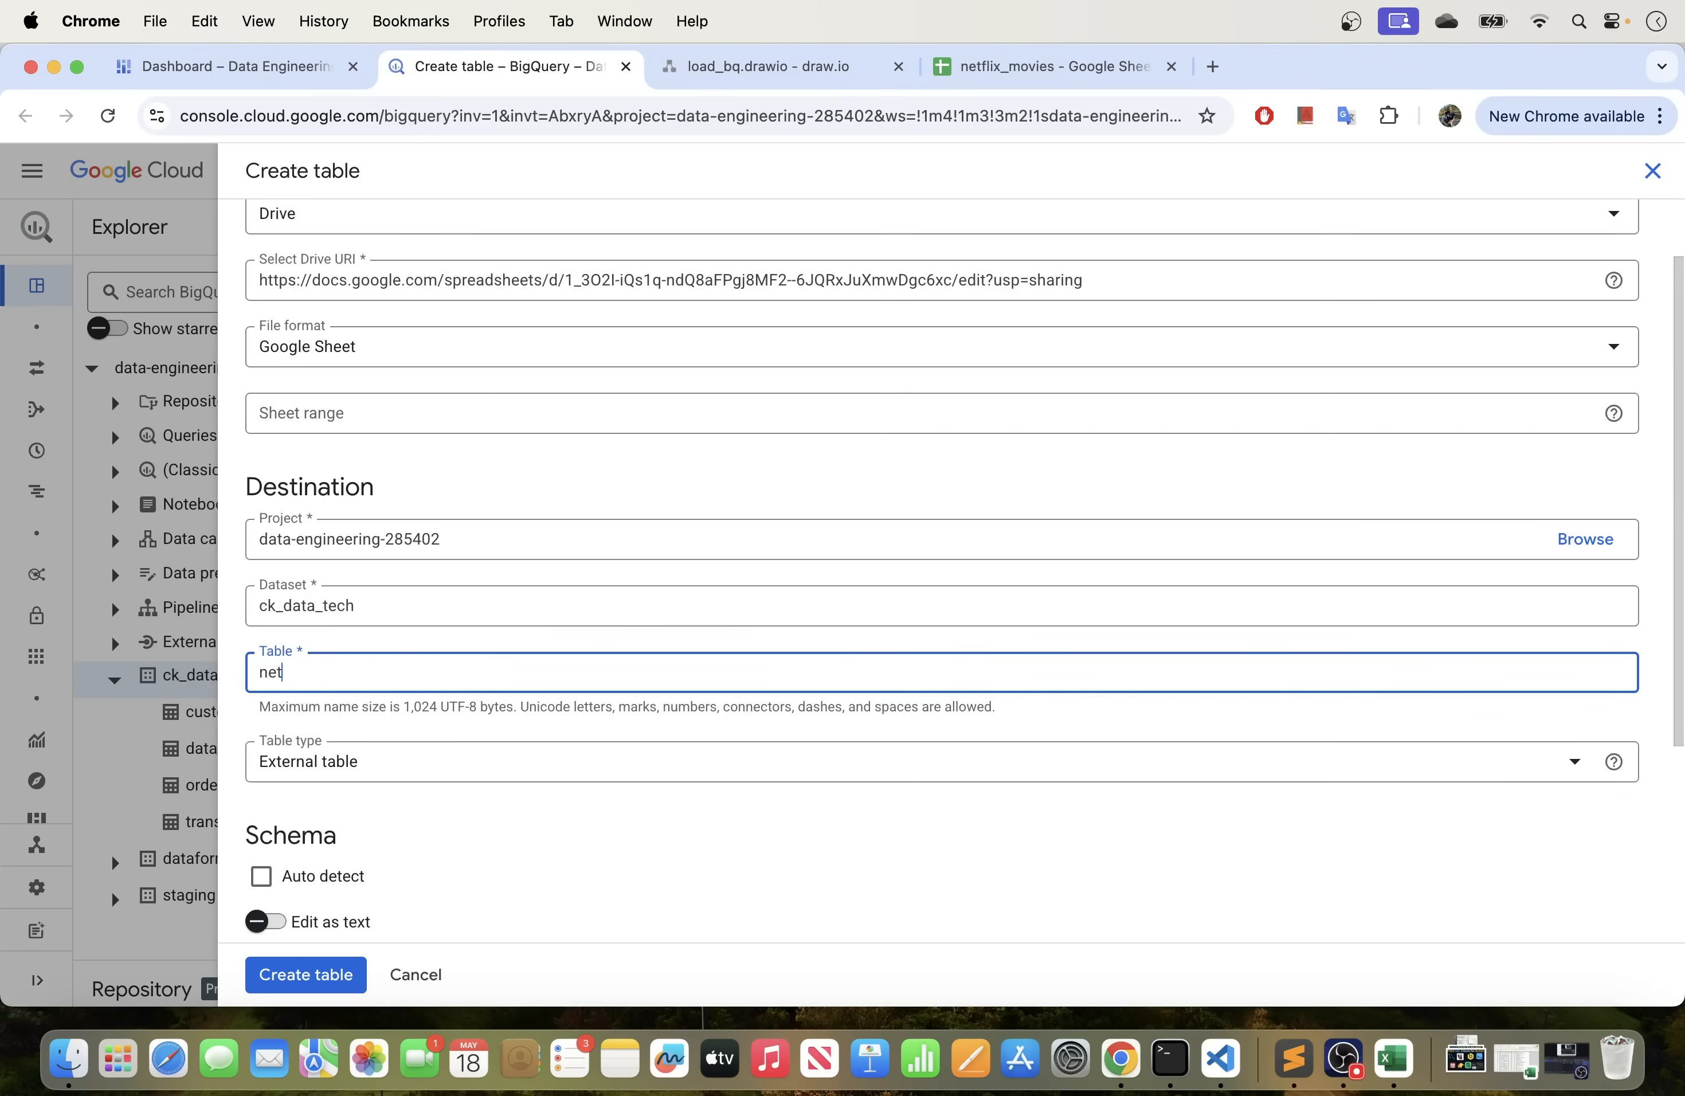
type("flix_movies")
left_click(475, 807)
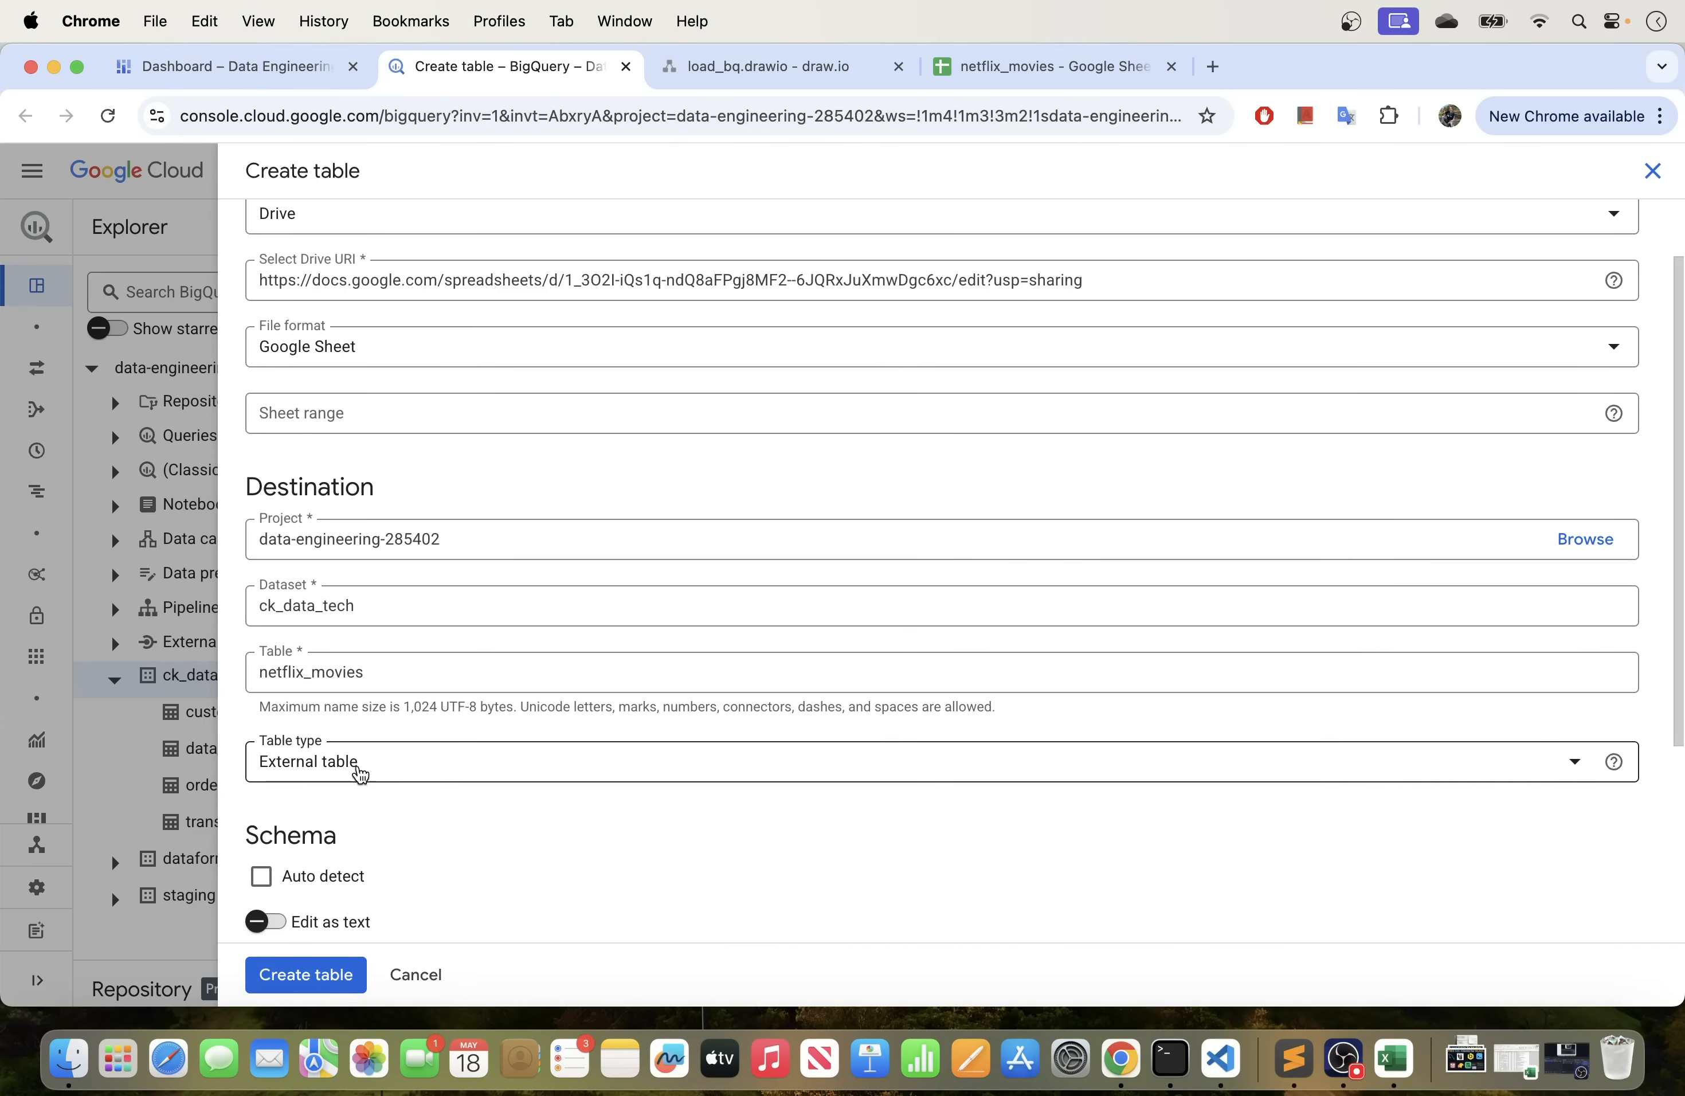
Examine the table types offered for the Google Sheet source, keeping External table selected.
scroll(482, 655, "down", 3)
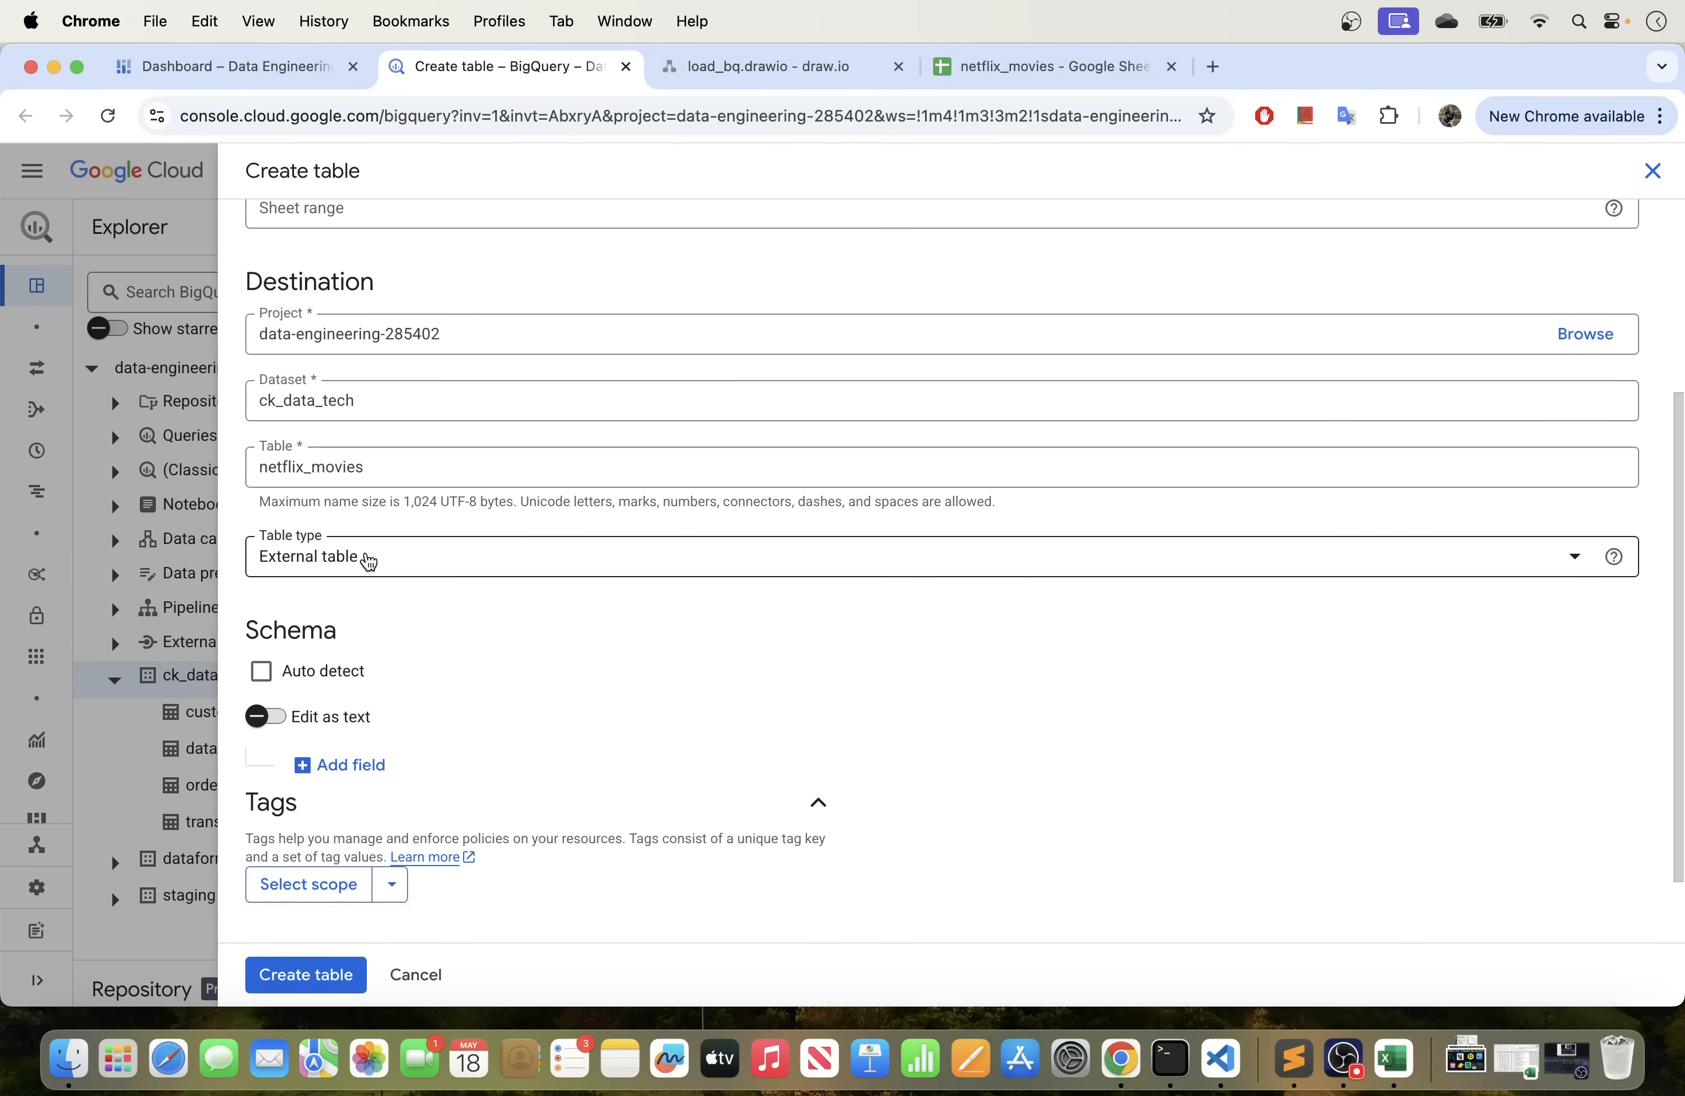
left_click(395, 562)
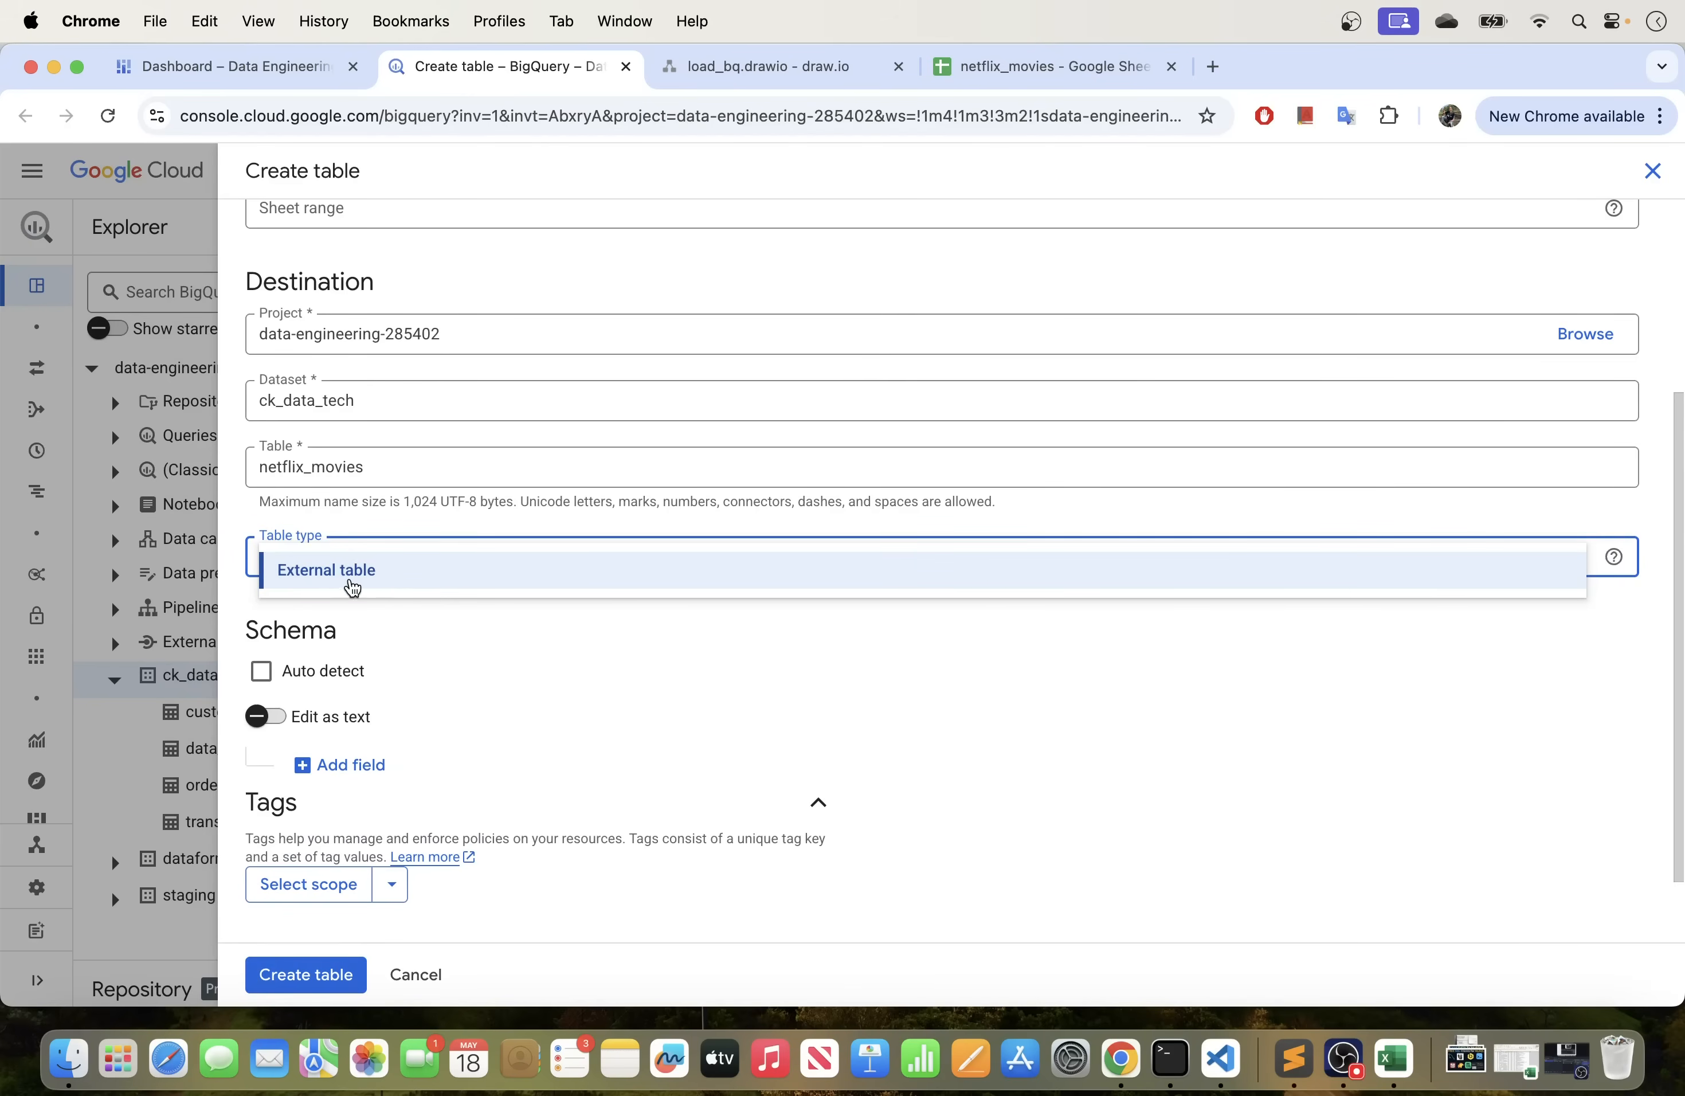
left_click(390, 577)
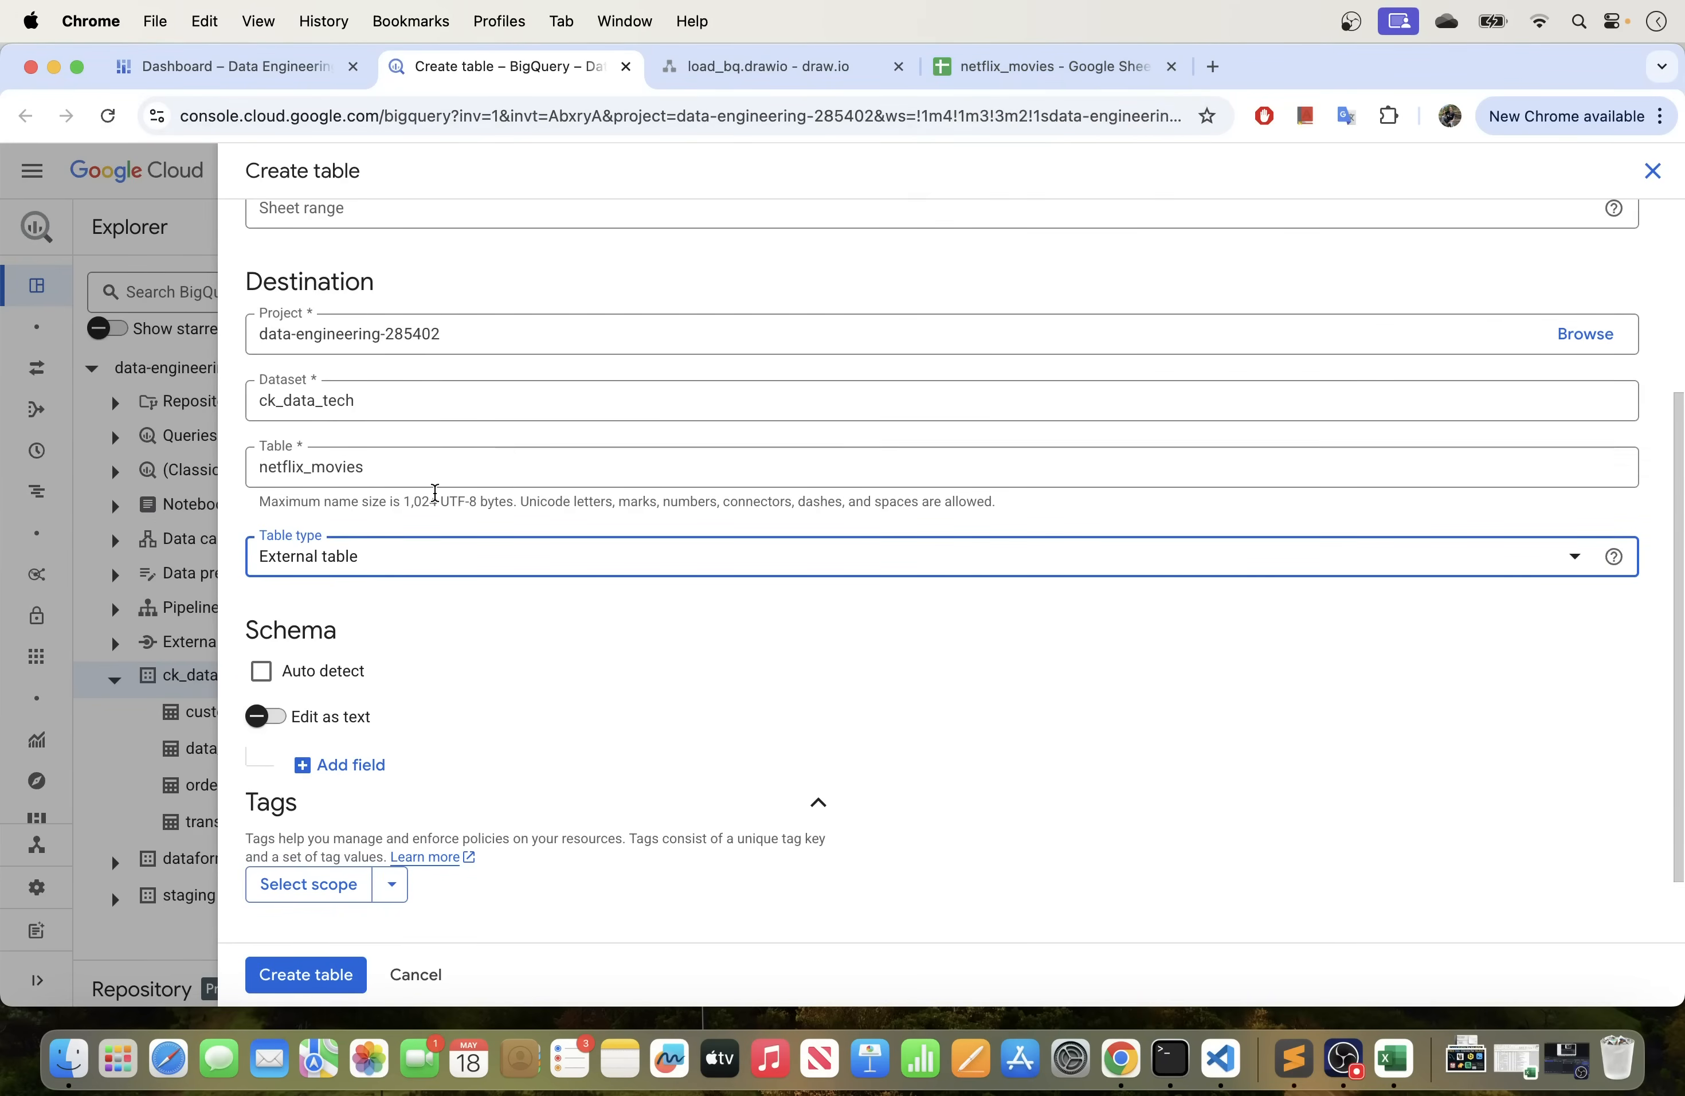
left_click(373, 568)
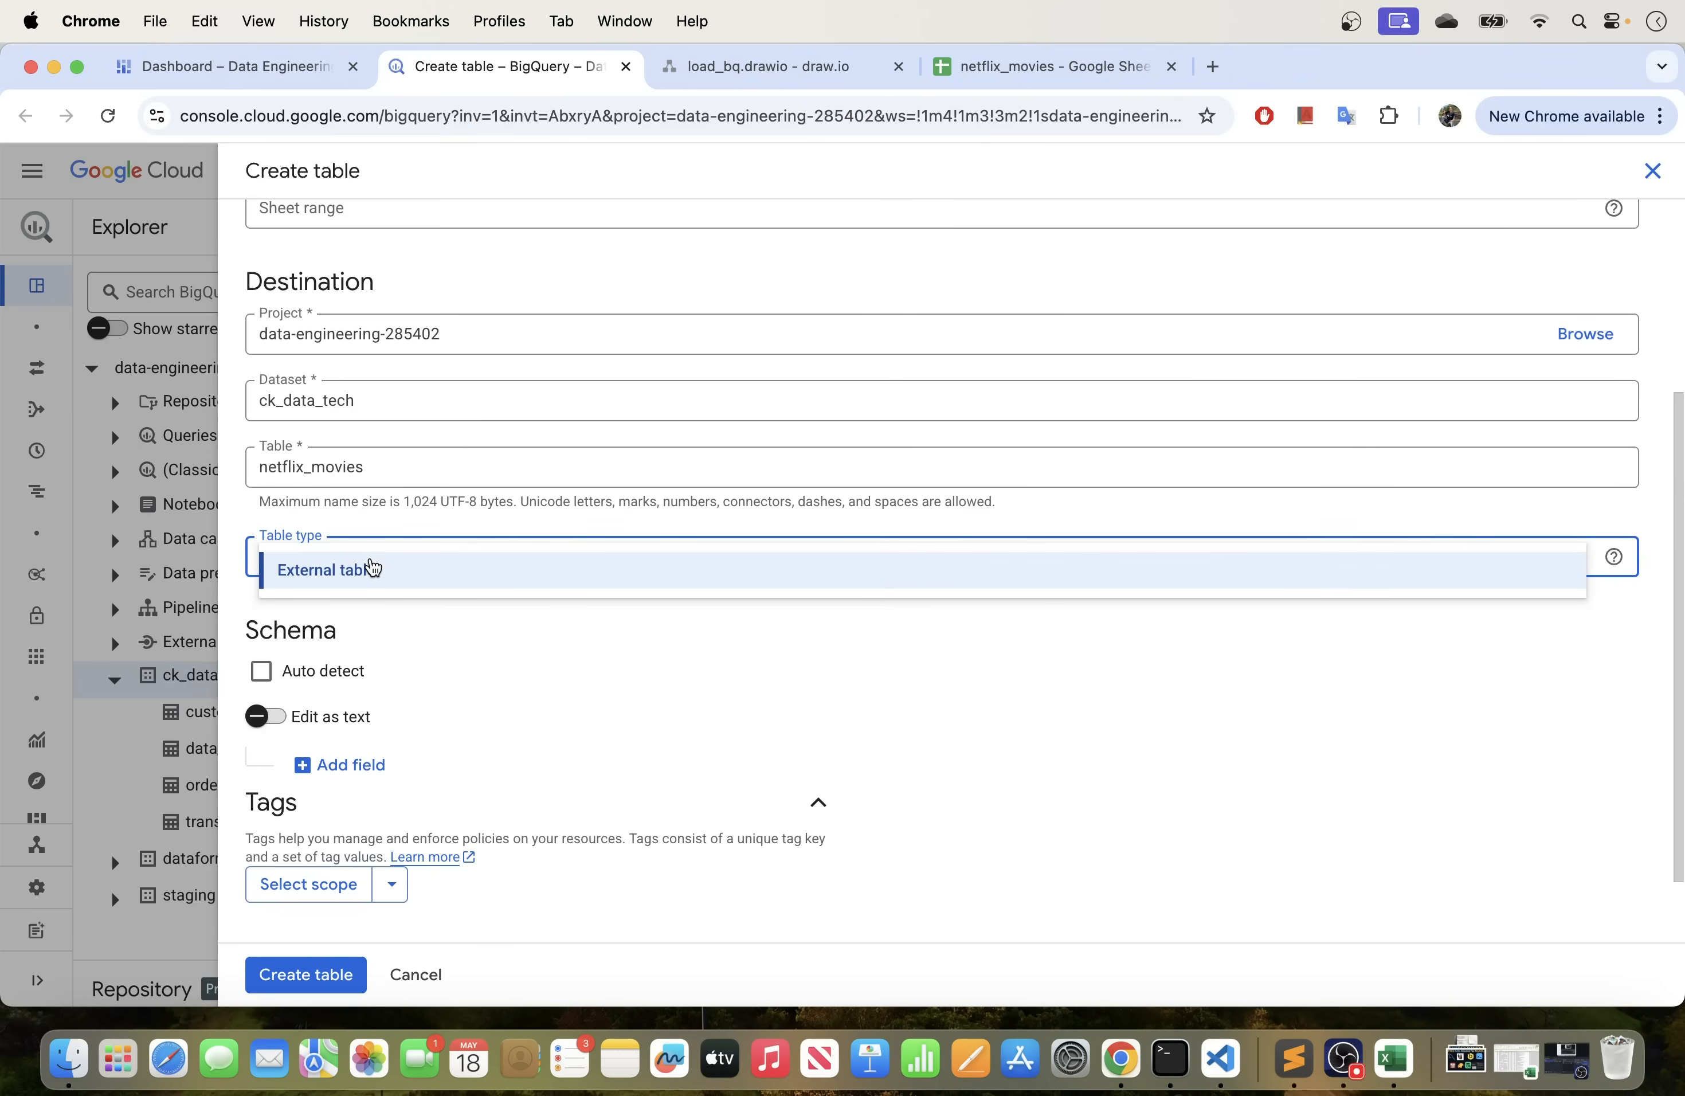
left_click(373, 567)
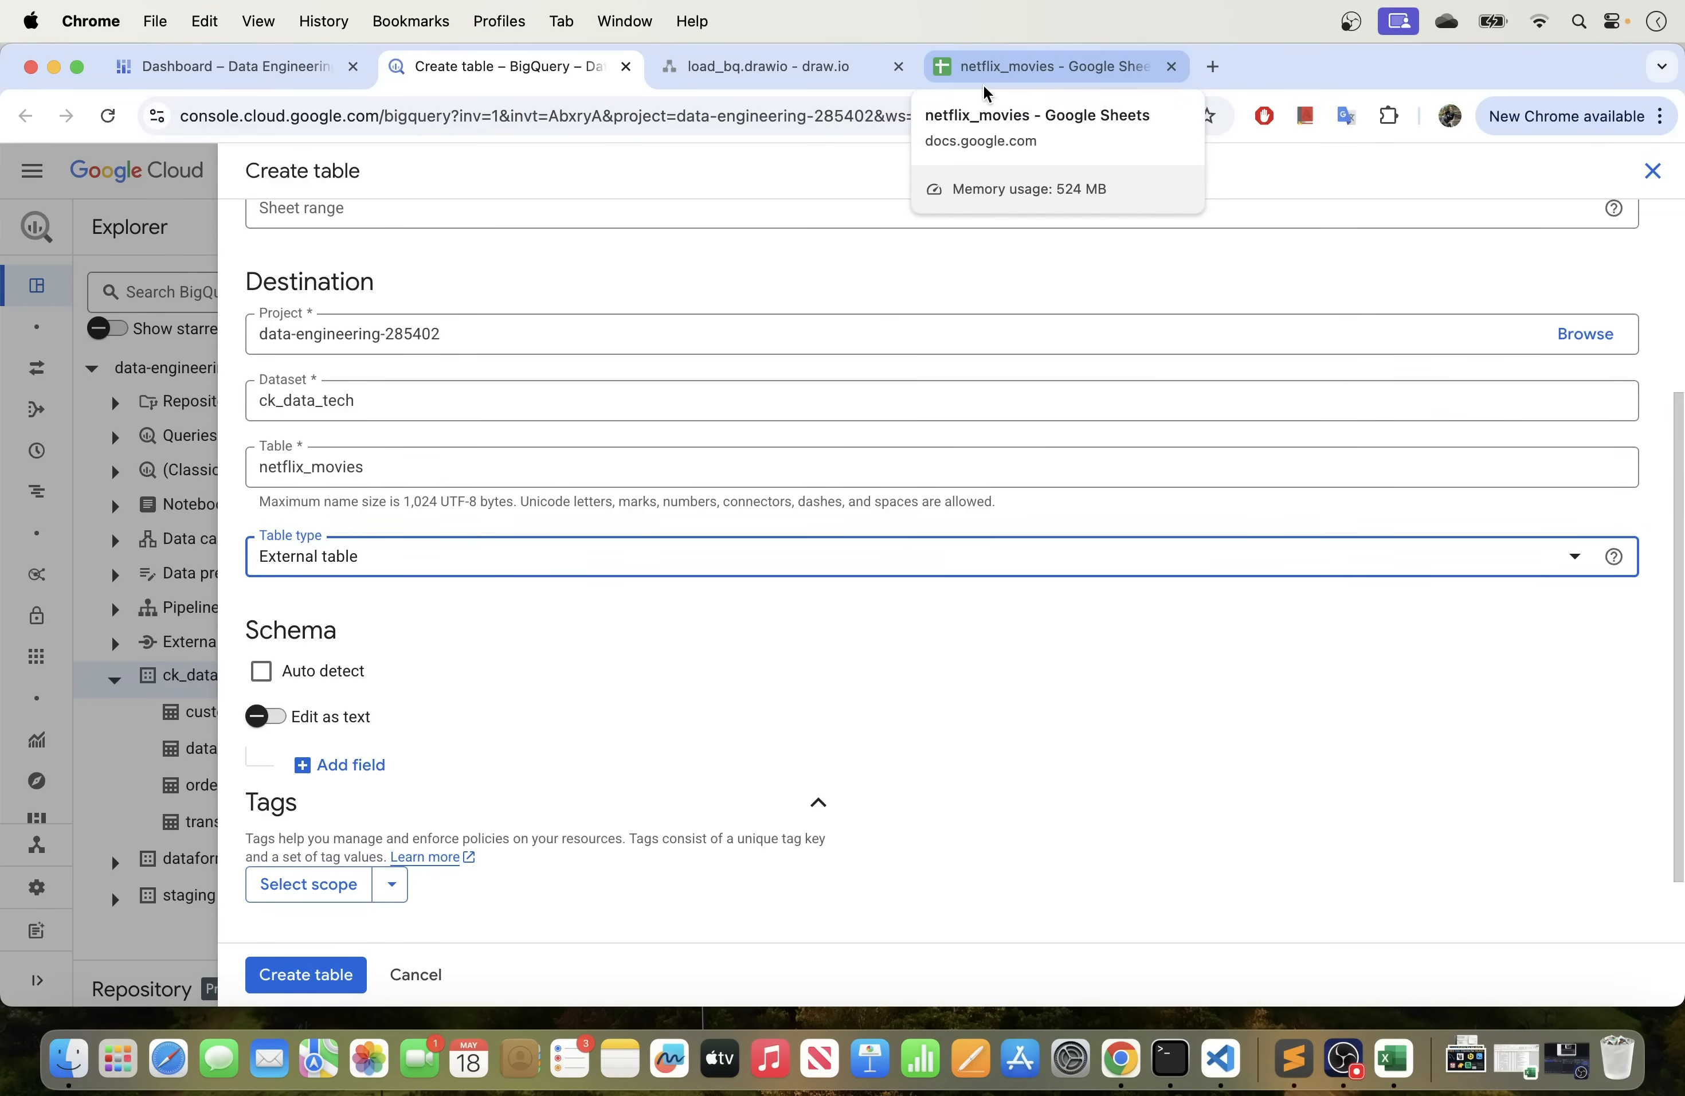
left_click(742, 616)
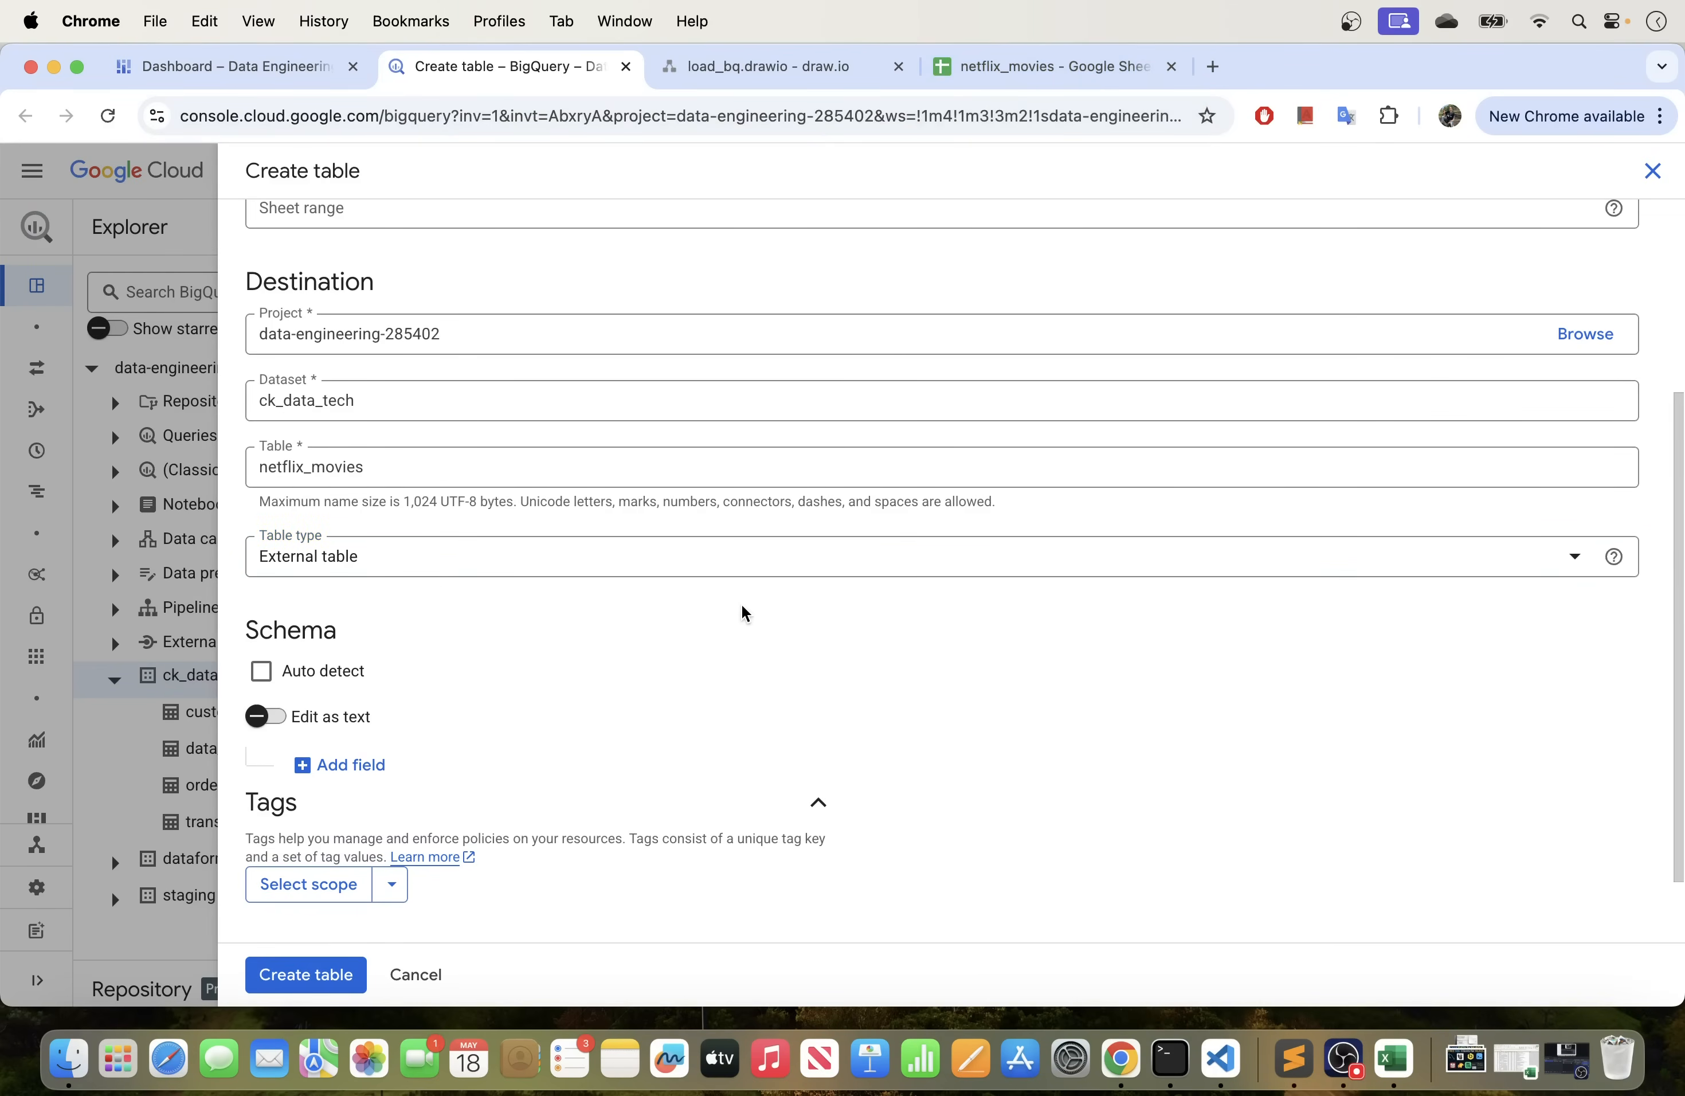
left_click(365, 560)
left_click(506, 569)
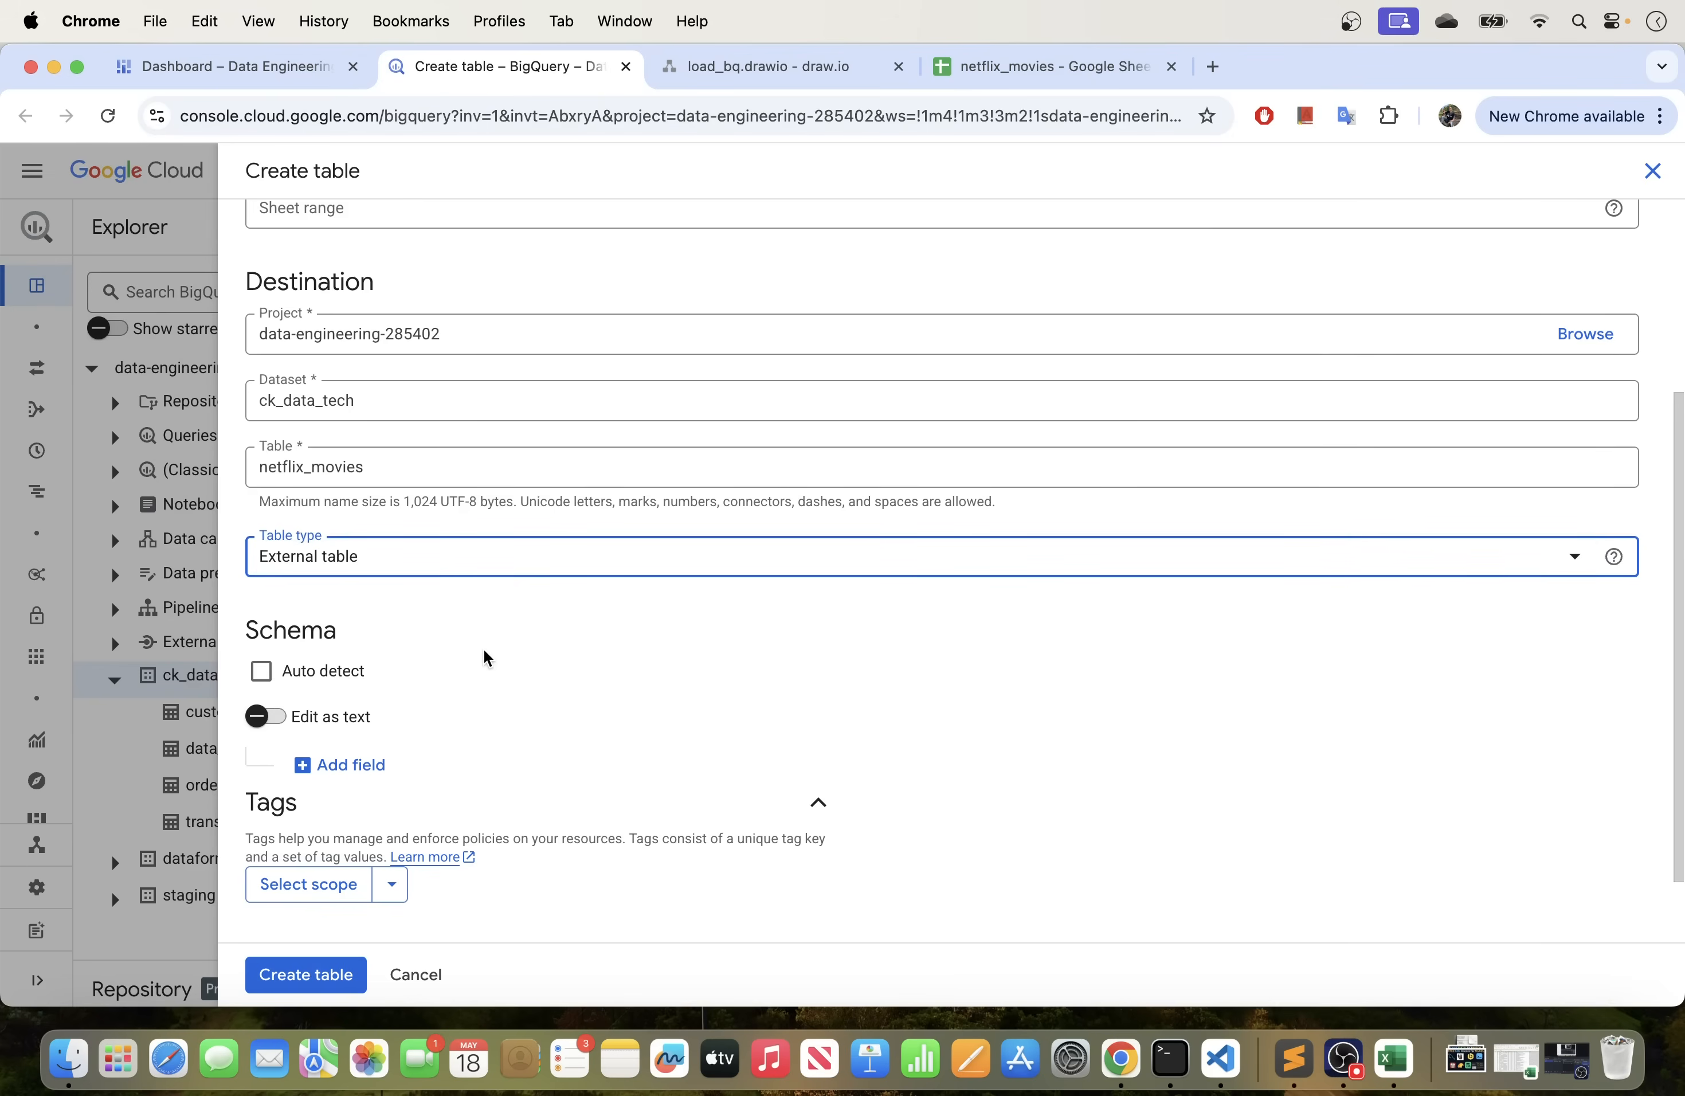
scroll(482, 657, "down", 2)
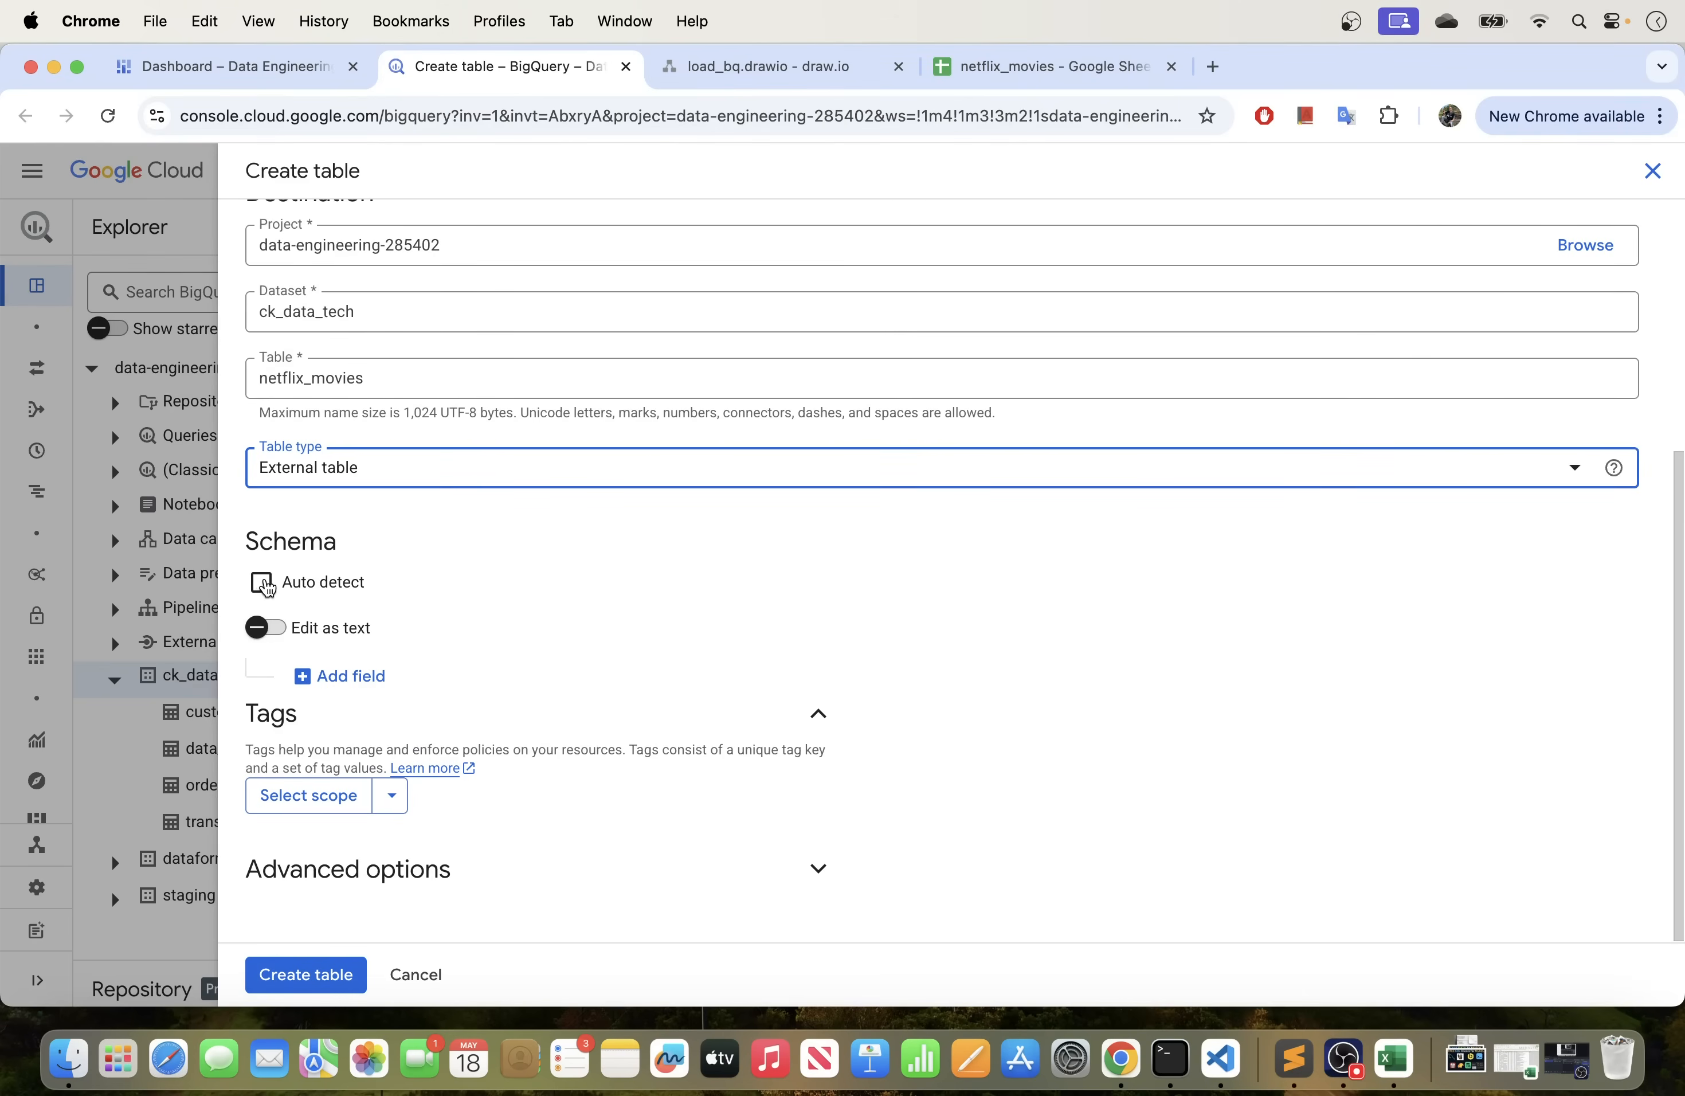
left_click(263, 585)
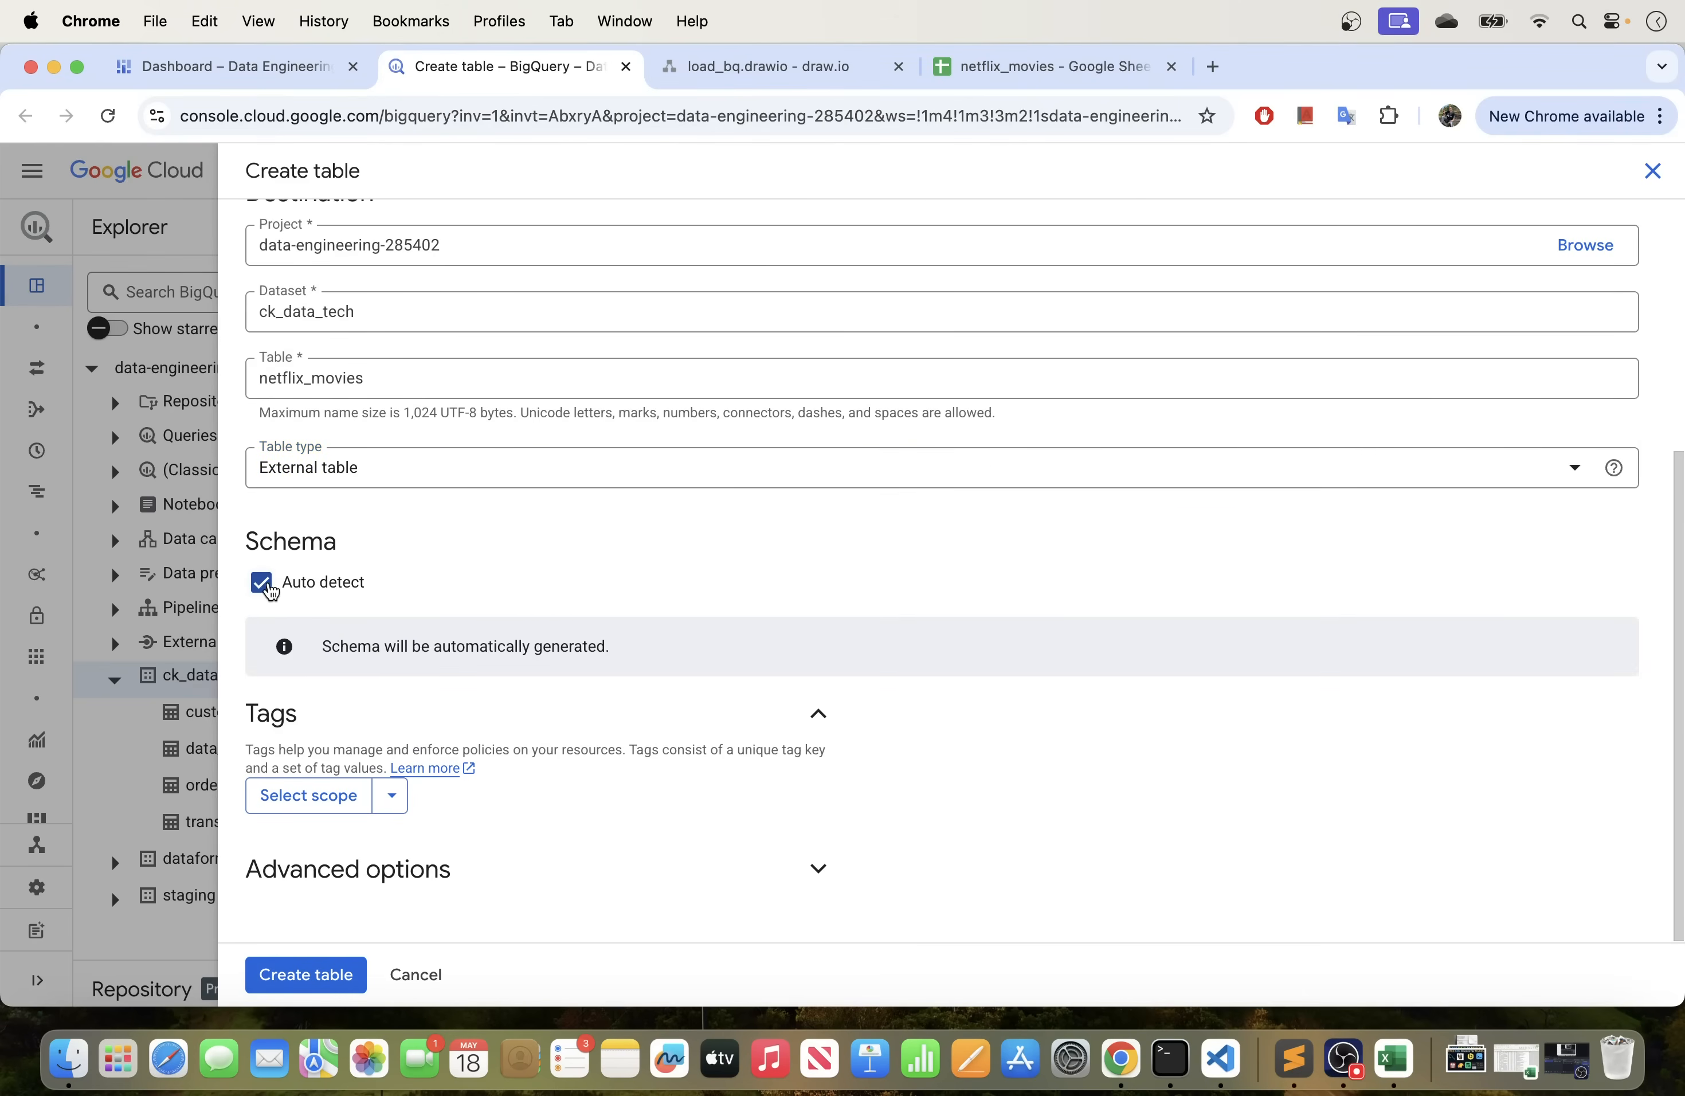
left_click(263, 585)
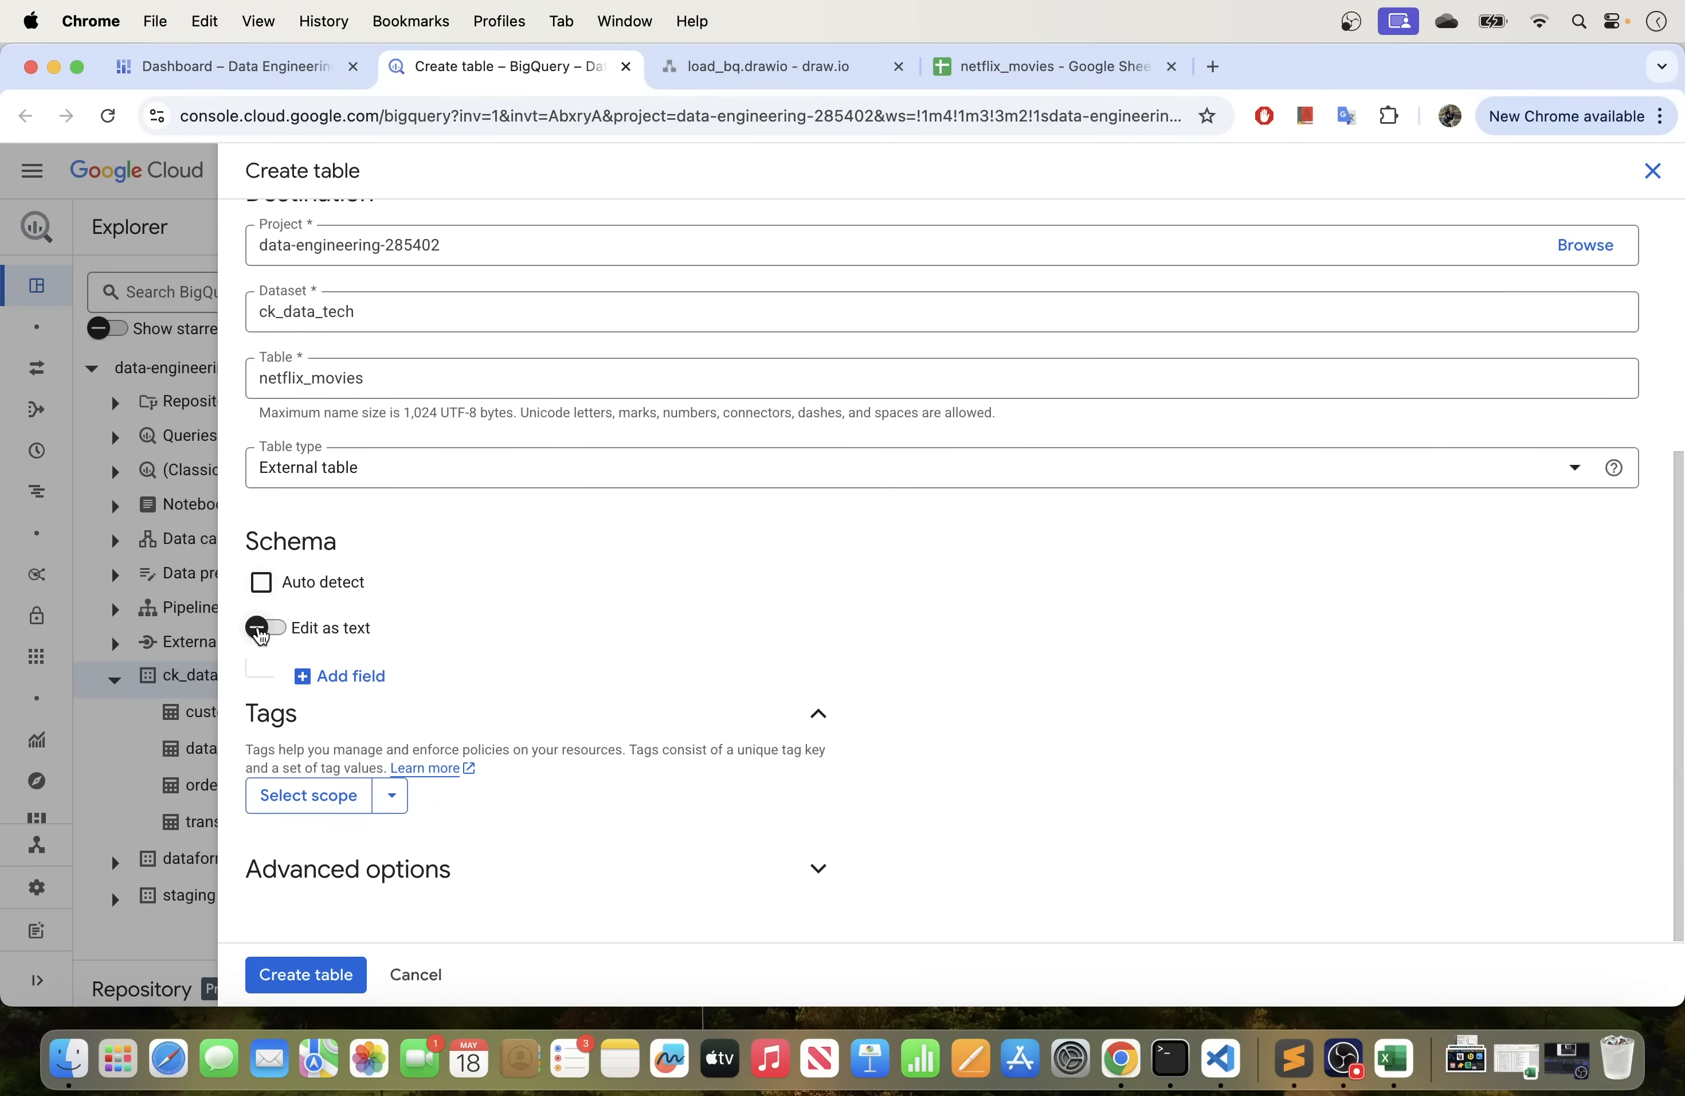
left_click(259, 628)
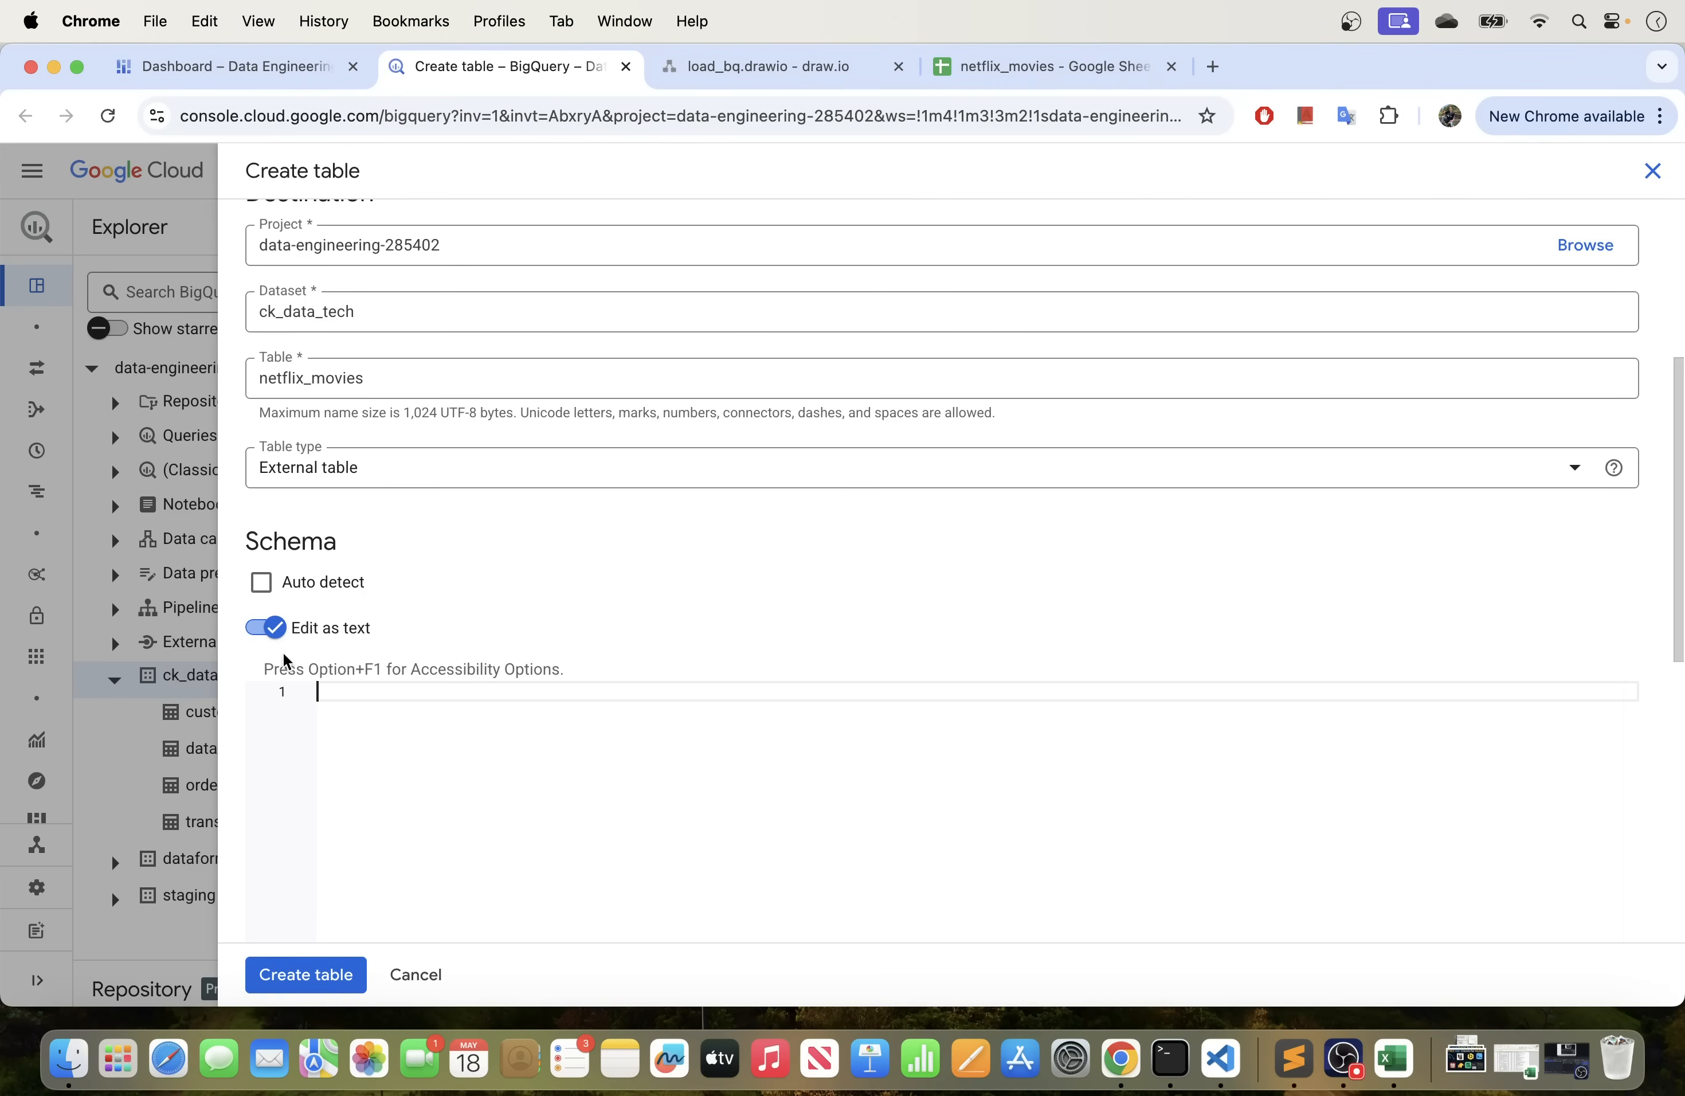
left_click(269, 629)
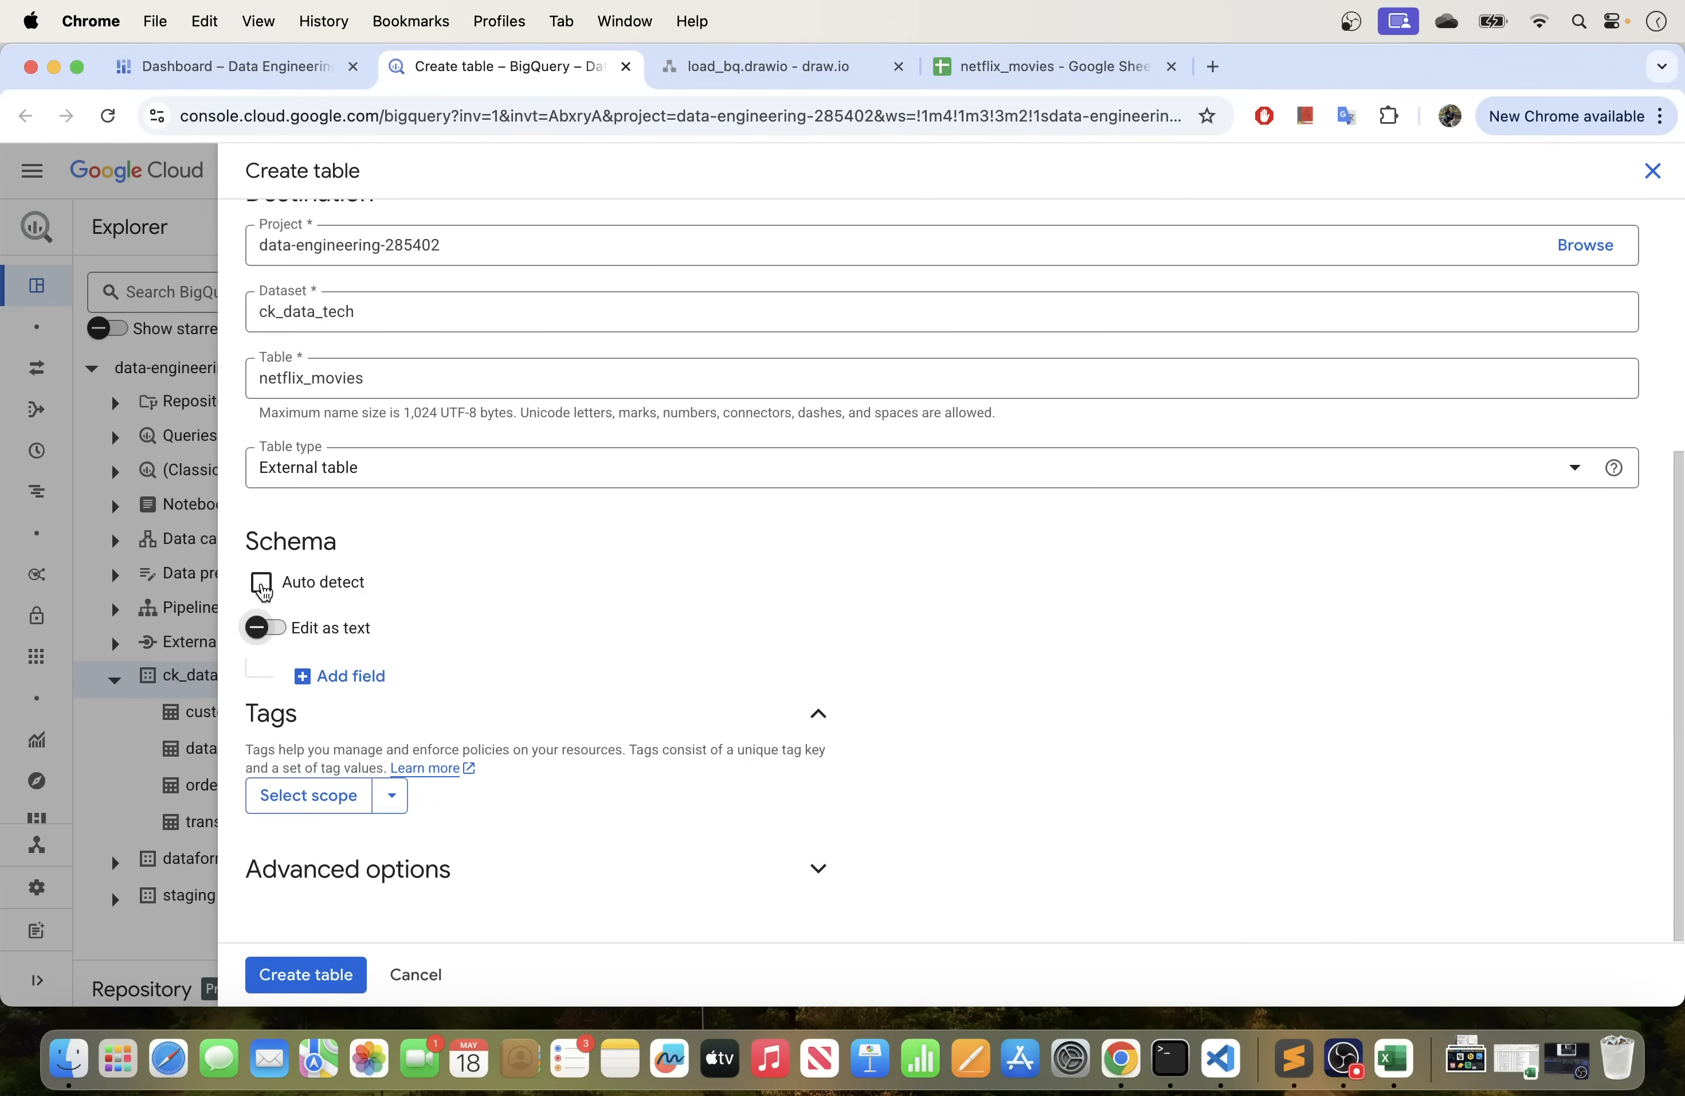
Enable automatic schema detection for the netflix_movies table and expand its advanced options.
left_click(262, 587)
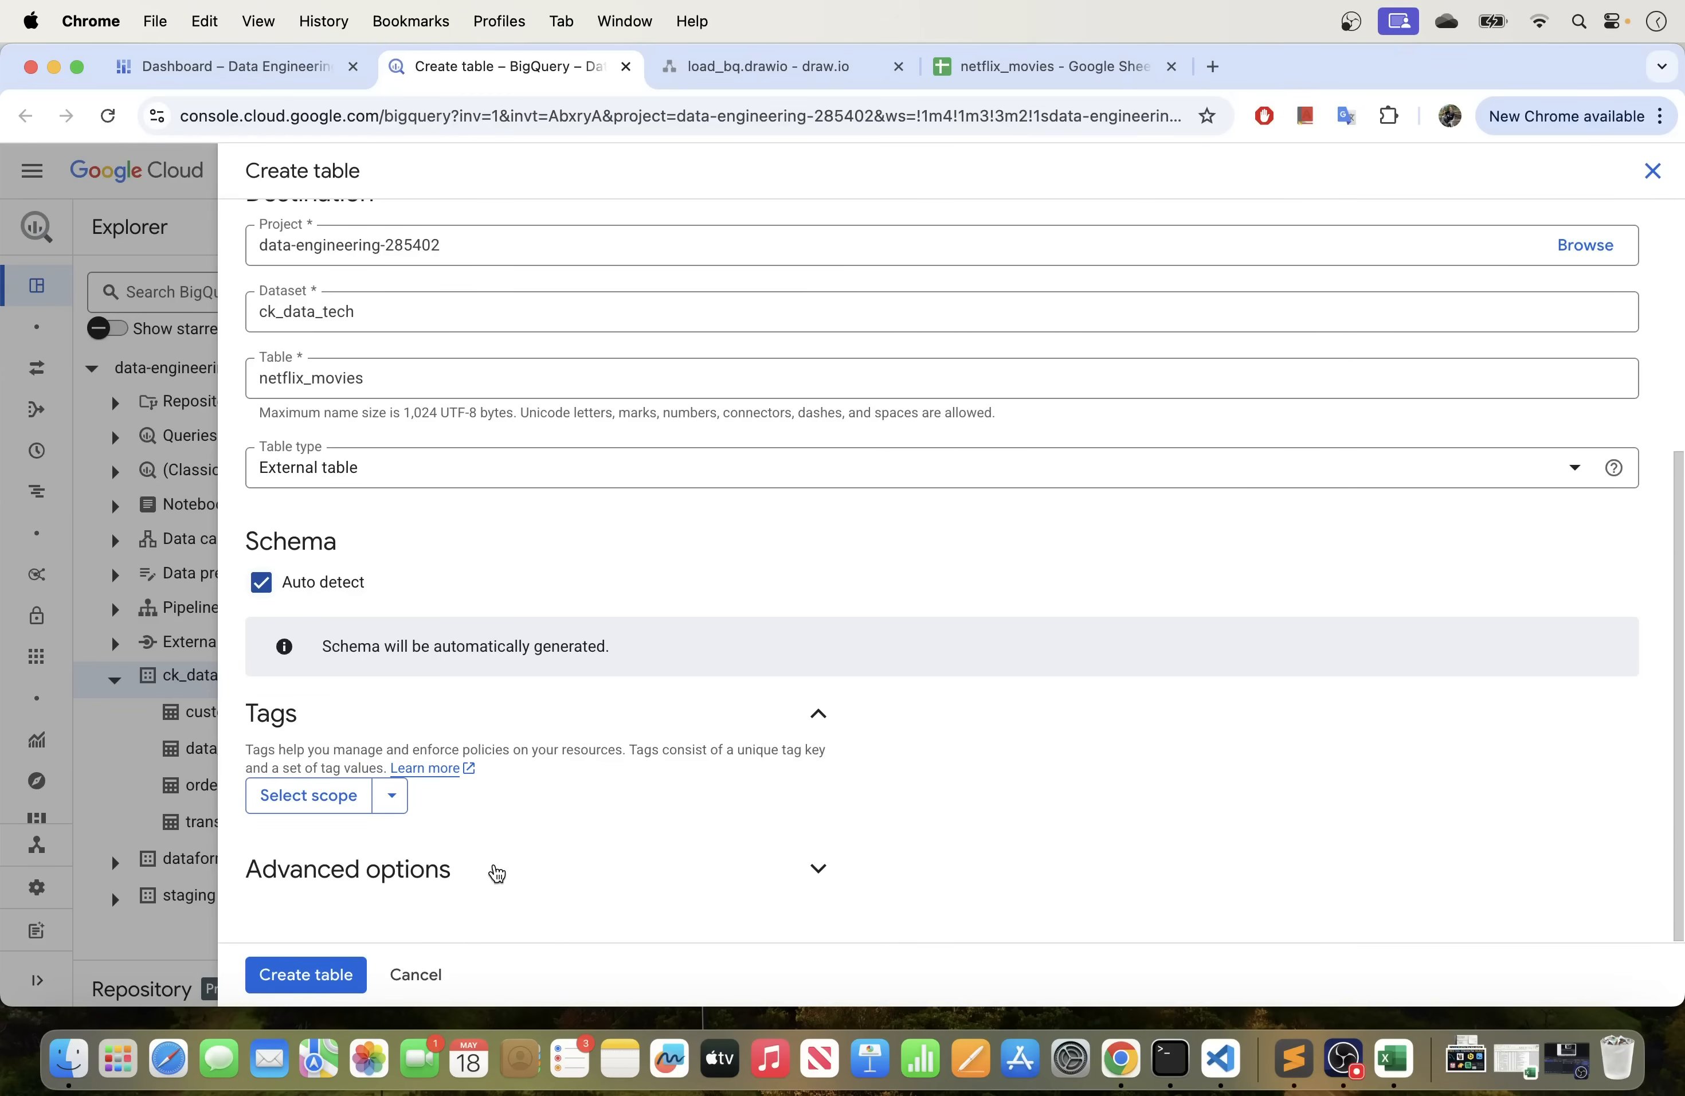
left_click(820, 871)
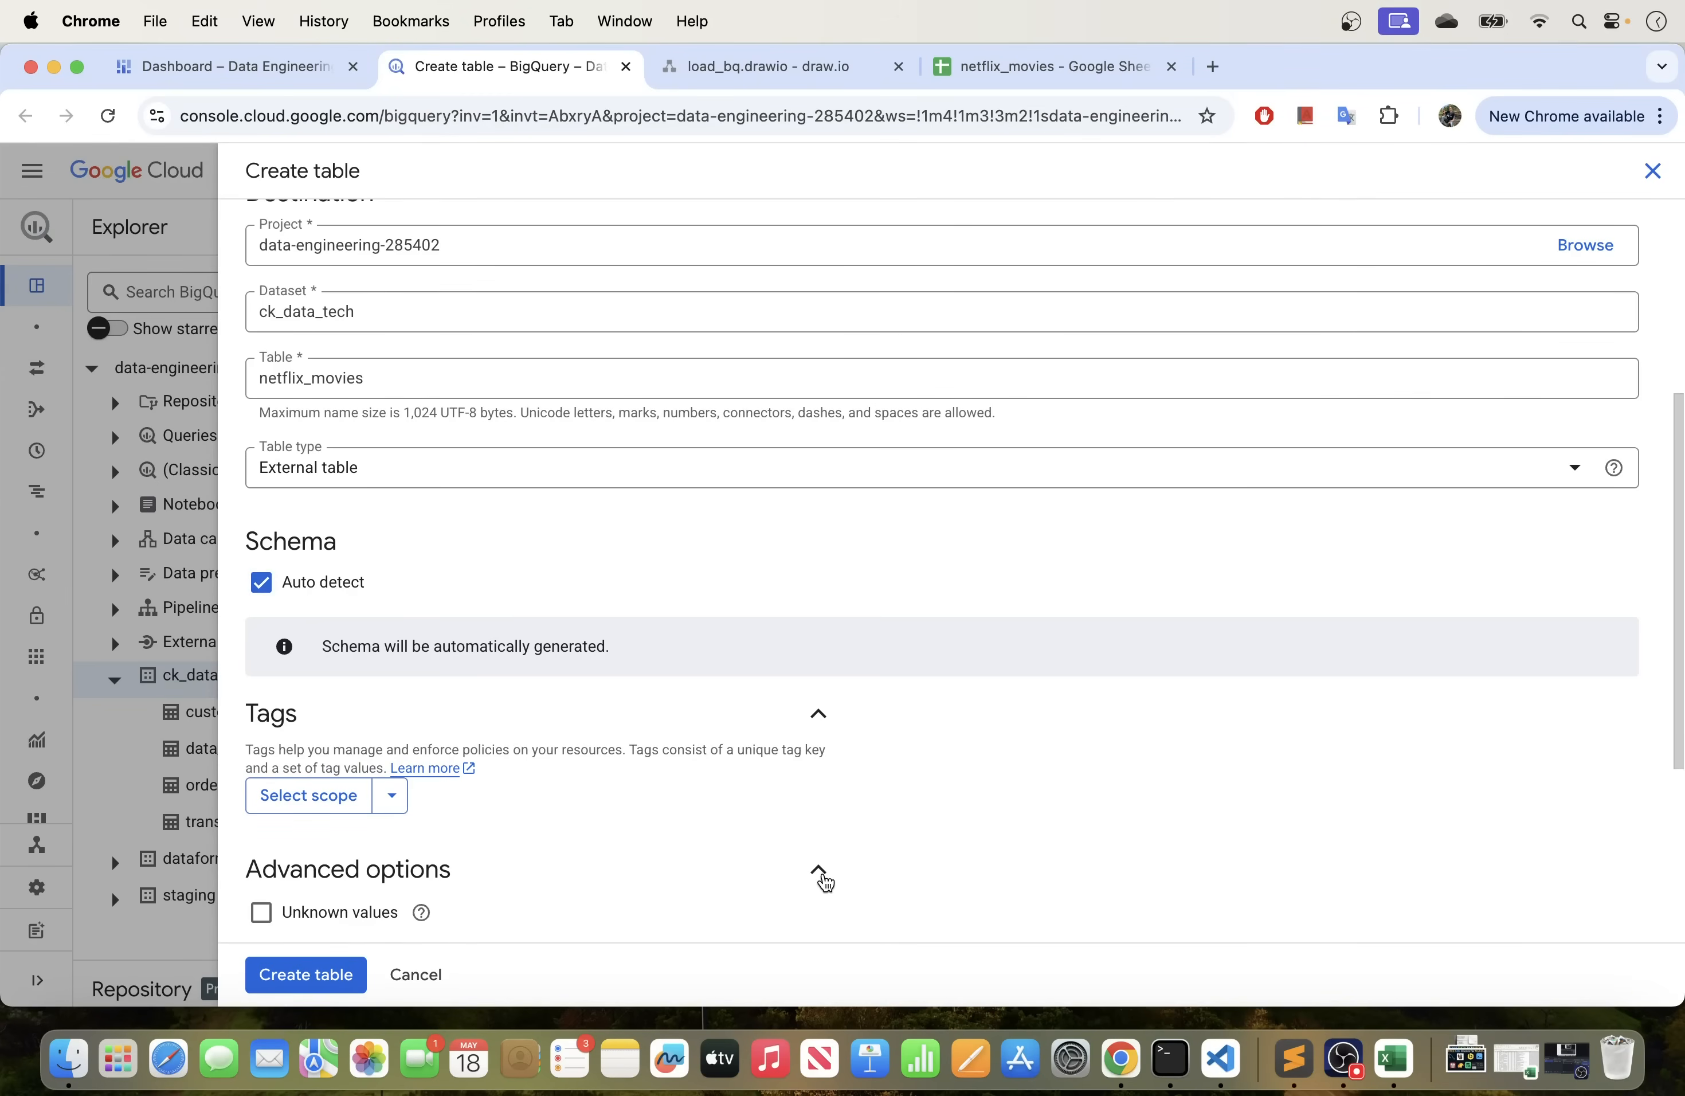
scroll(676, 790, "down", 4)
scroll(677, 790, "down", 2)
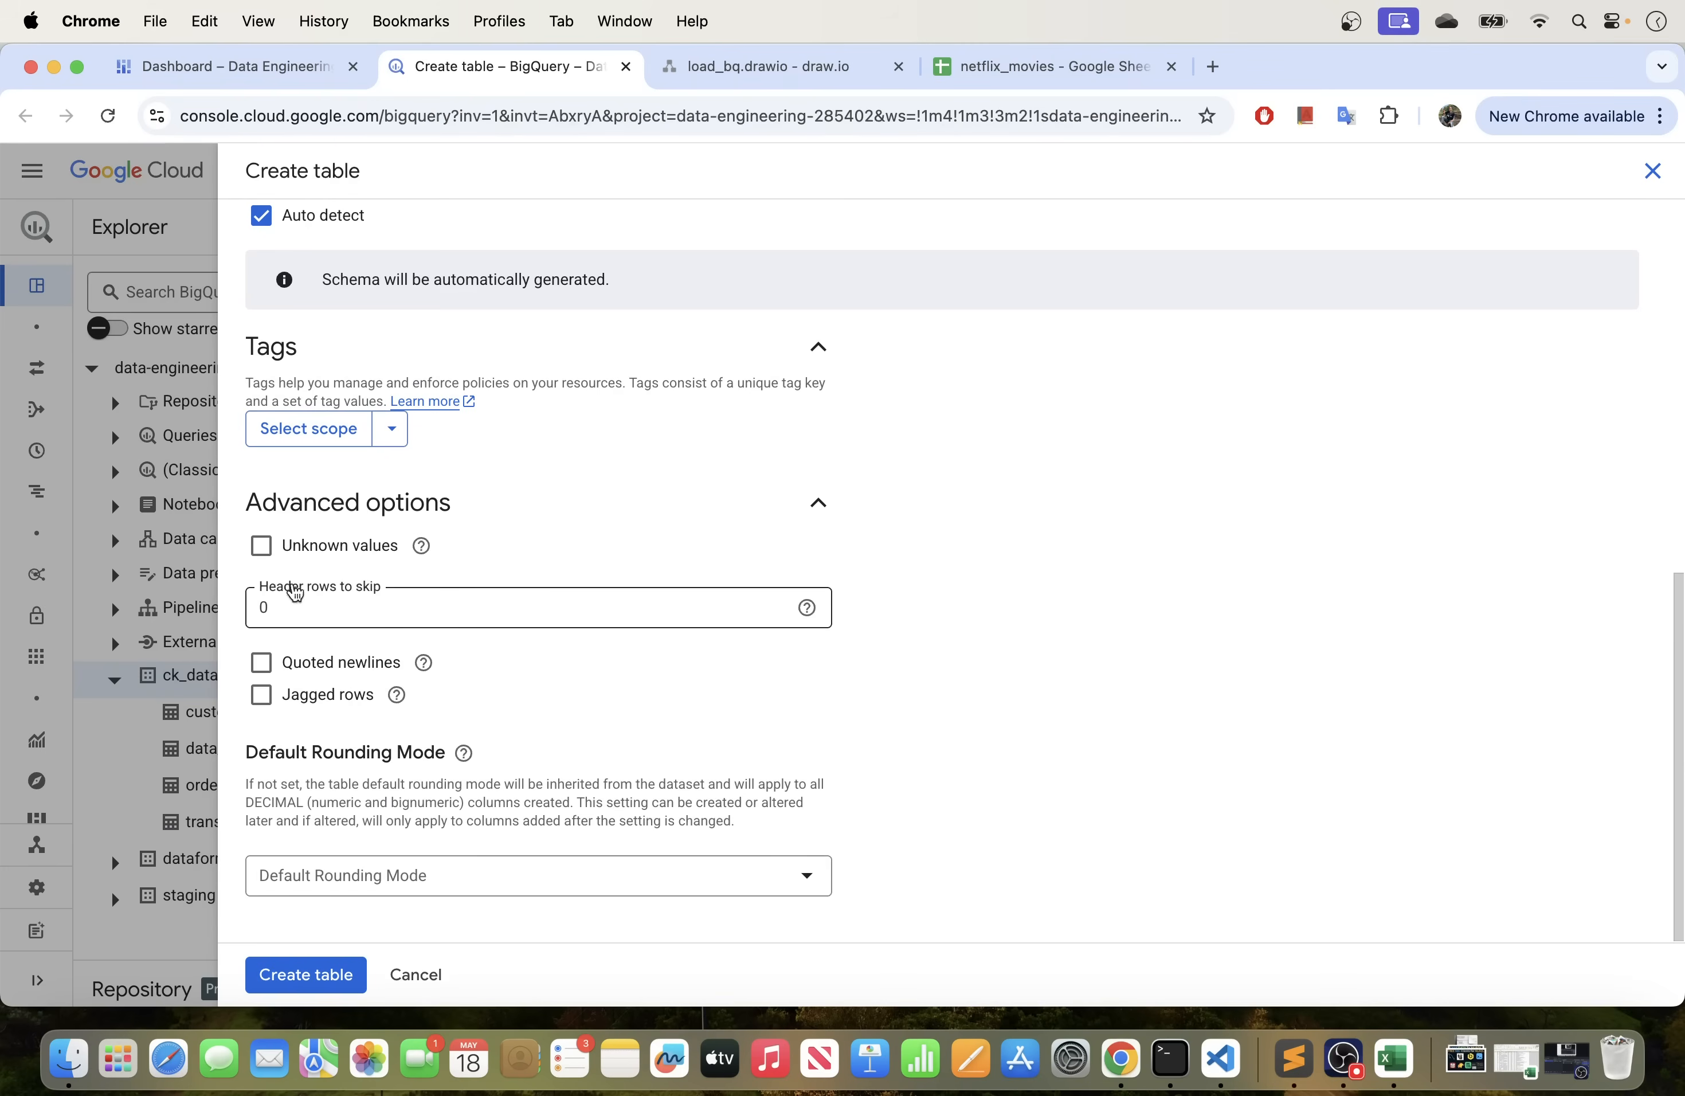
Examine the Unknown values option and its explanation in the advanced options, leaving it disabled.
mouse_move(426, 549)
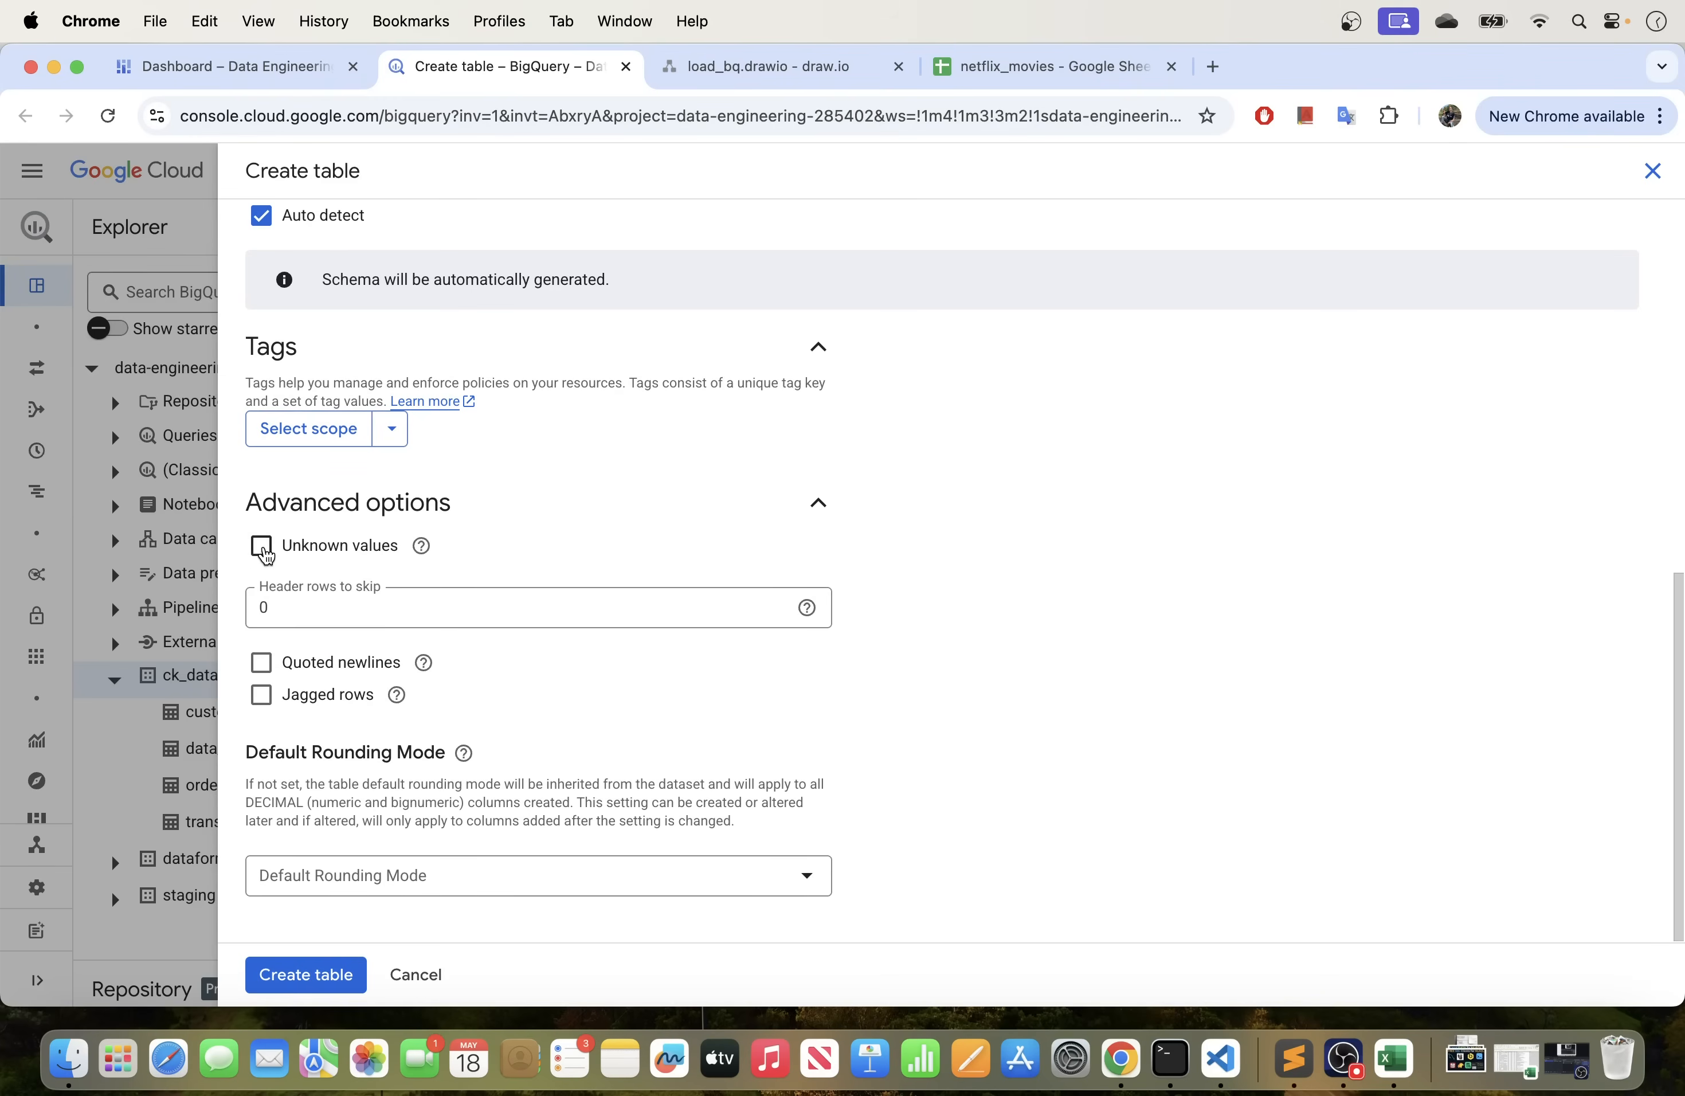
left_click(265, 554)
left_click(266, 554)
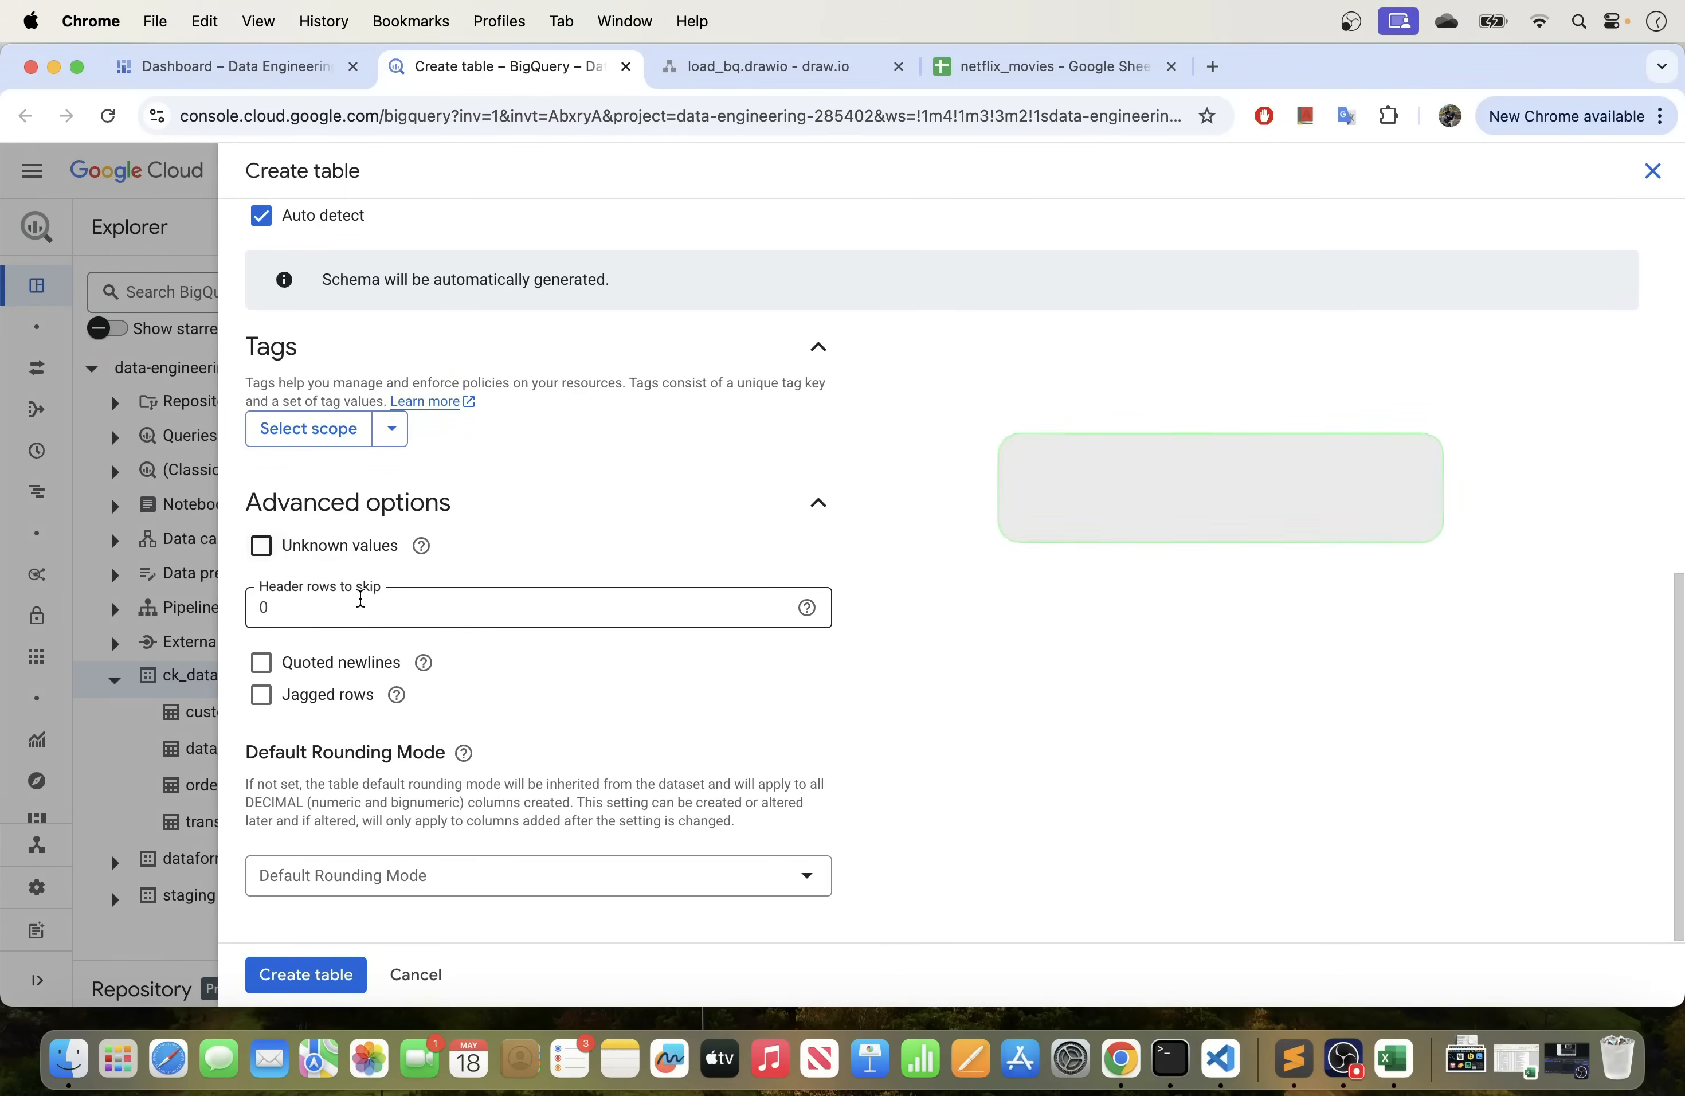
Switch to Excel and examine the header row of the netflix_movies file, selecting that row and minimizing the workbook when done.
left_click(308, 606)
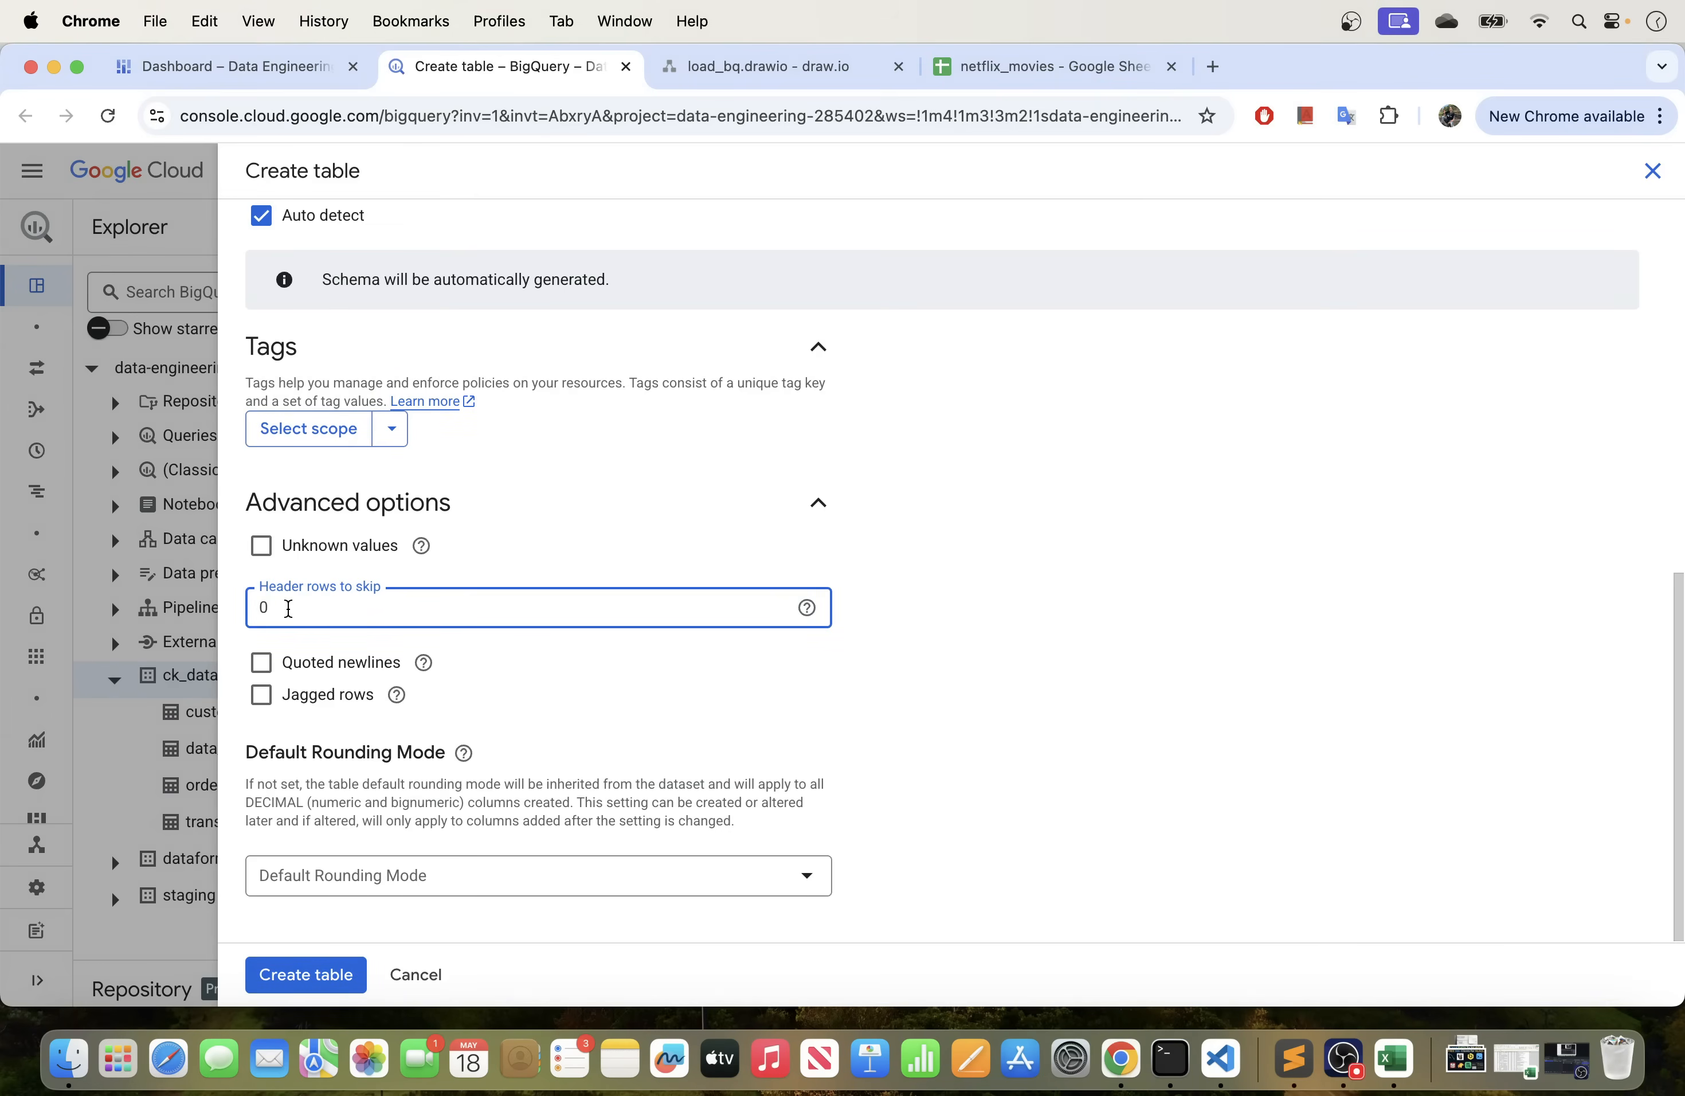
left_click(1391, 1051)
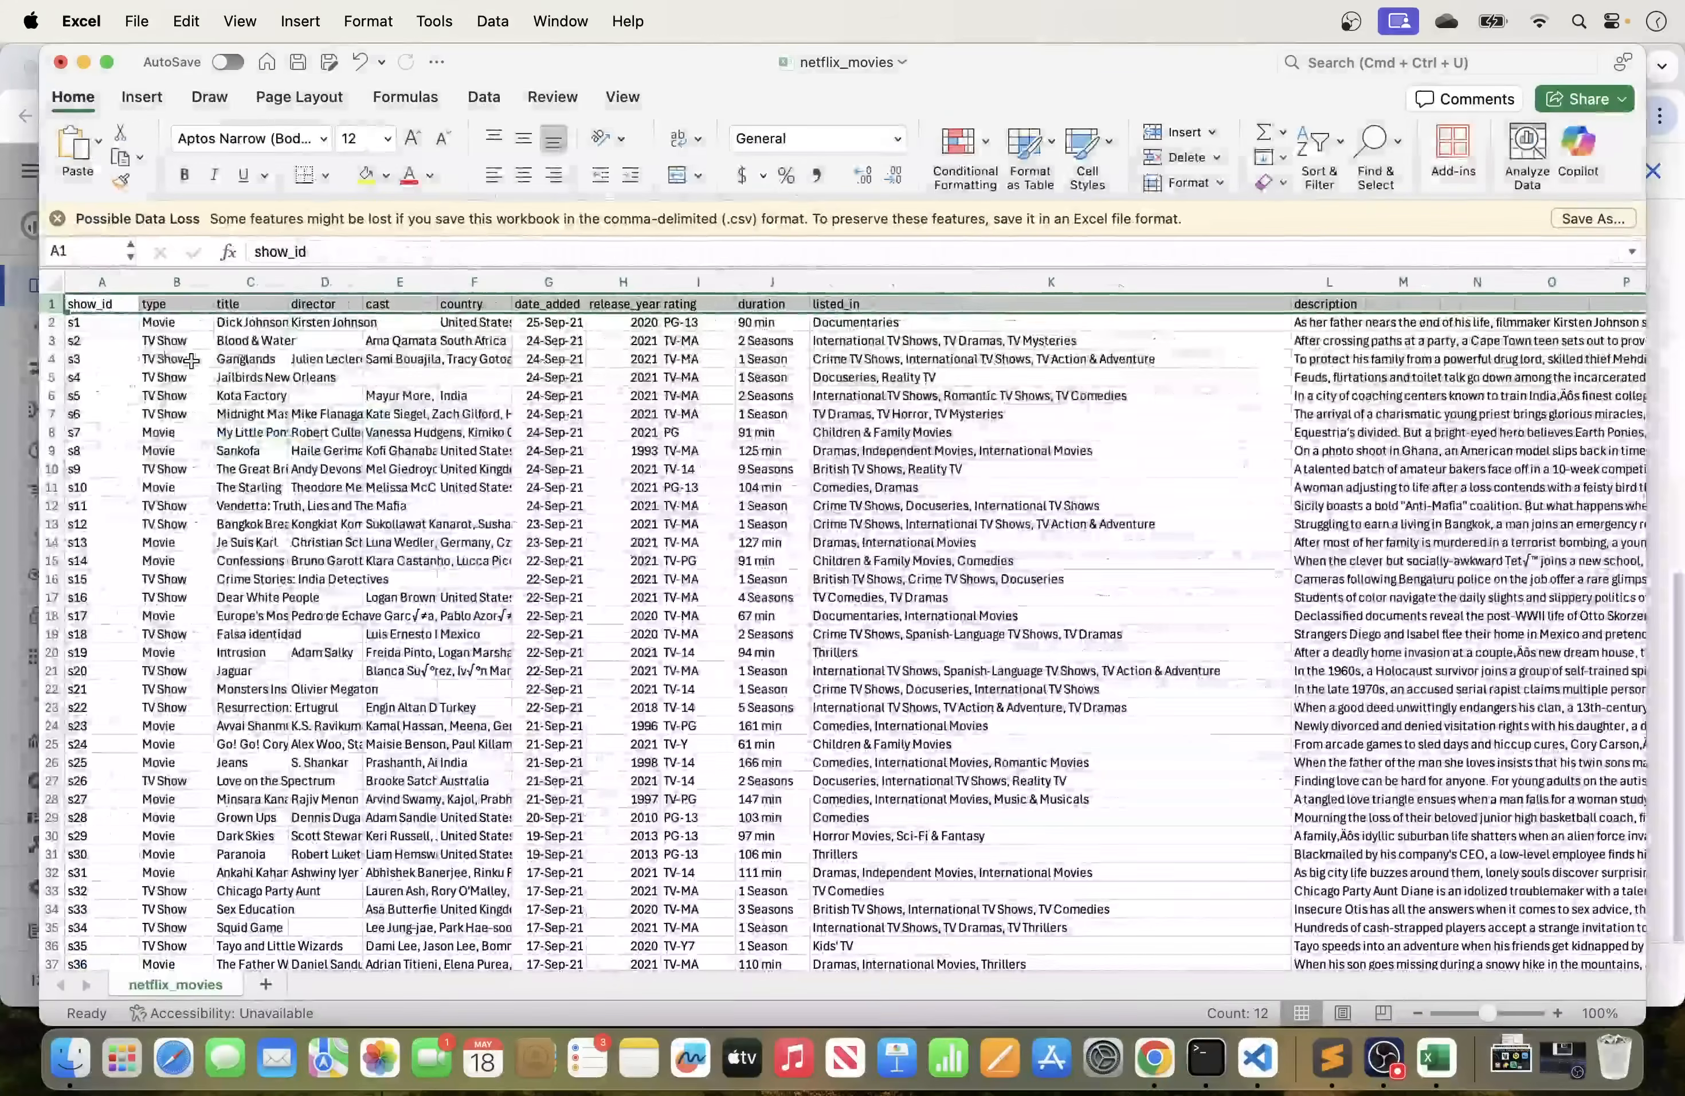
left_click(174, 413)
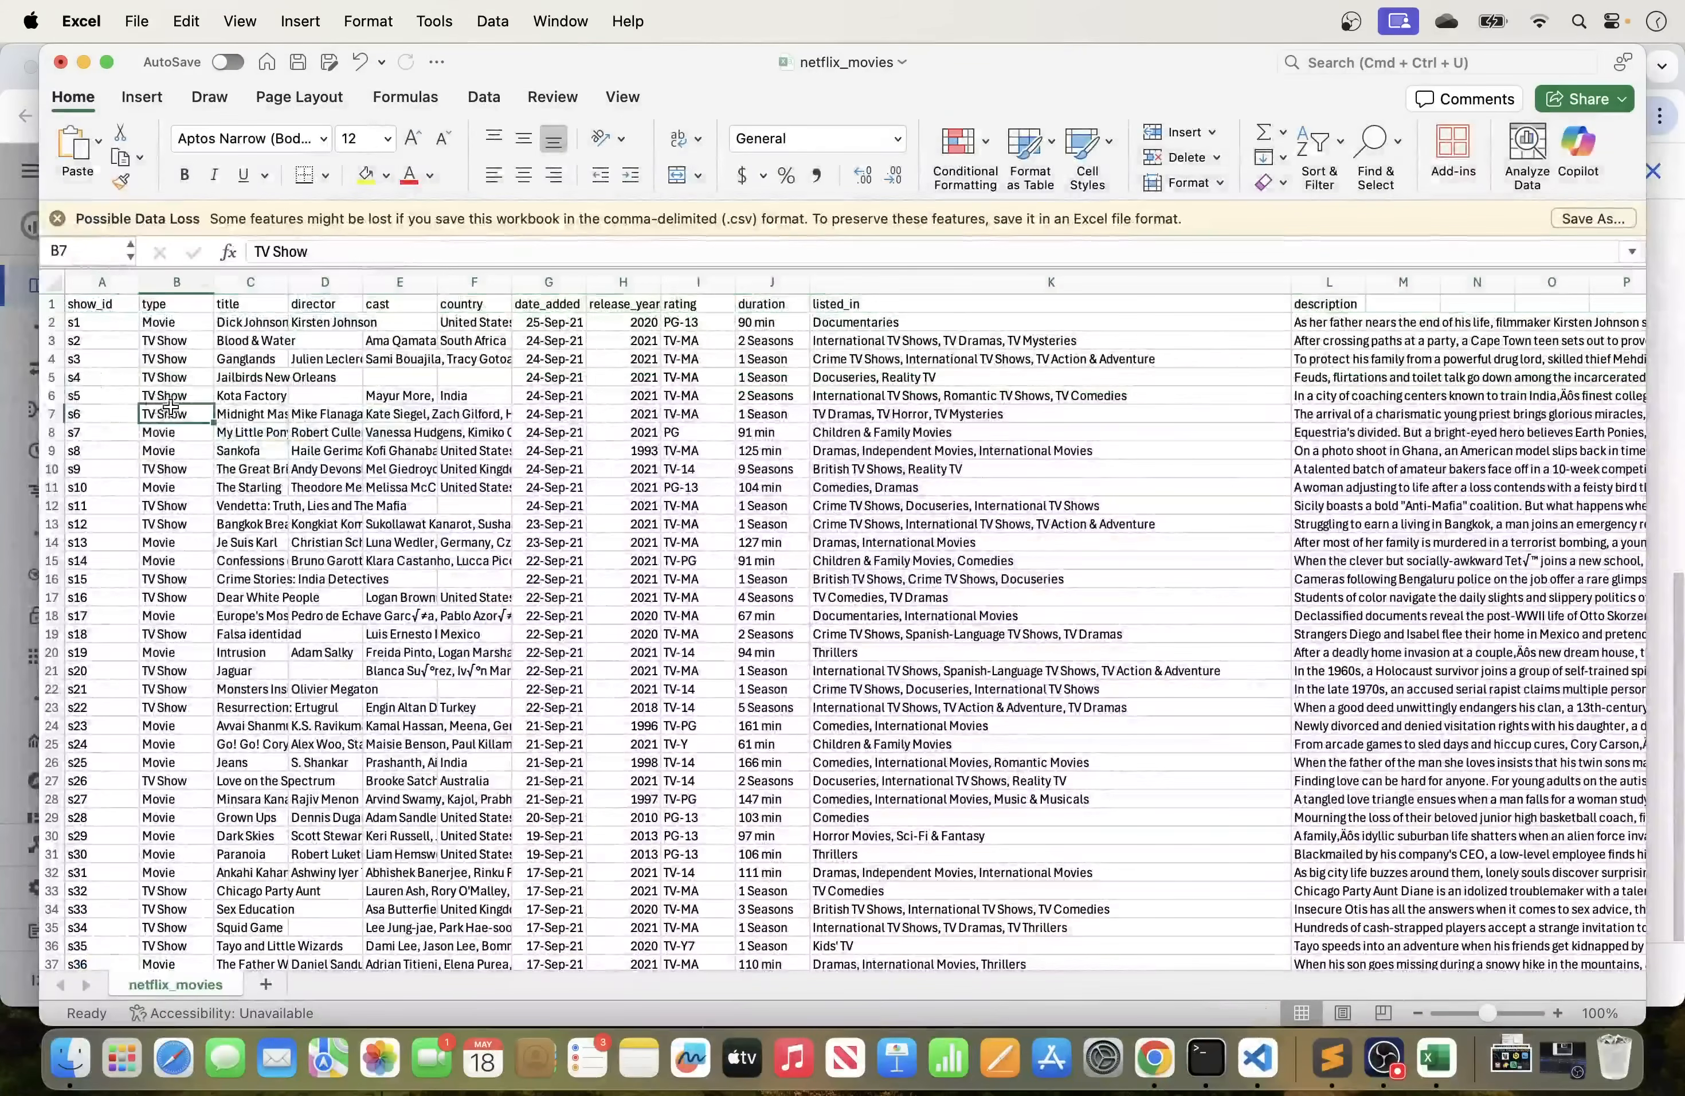
left_click(48, 306)
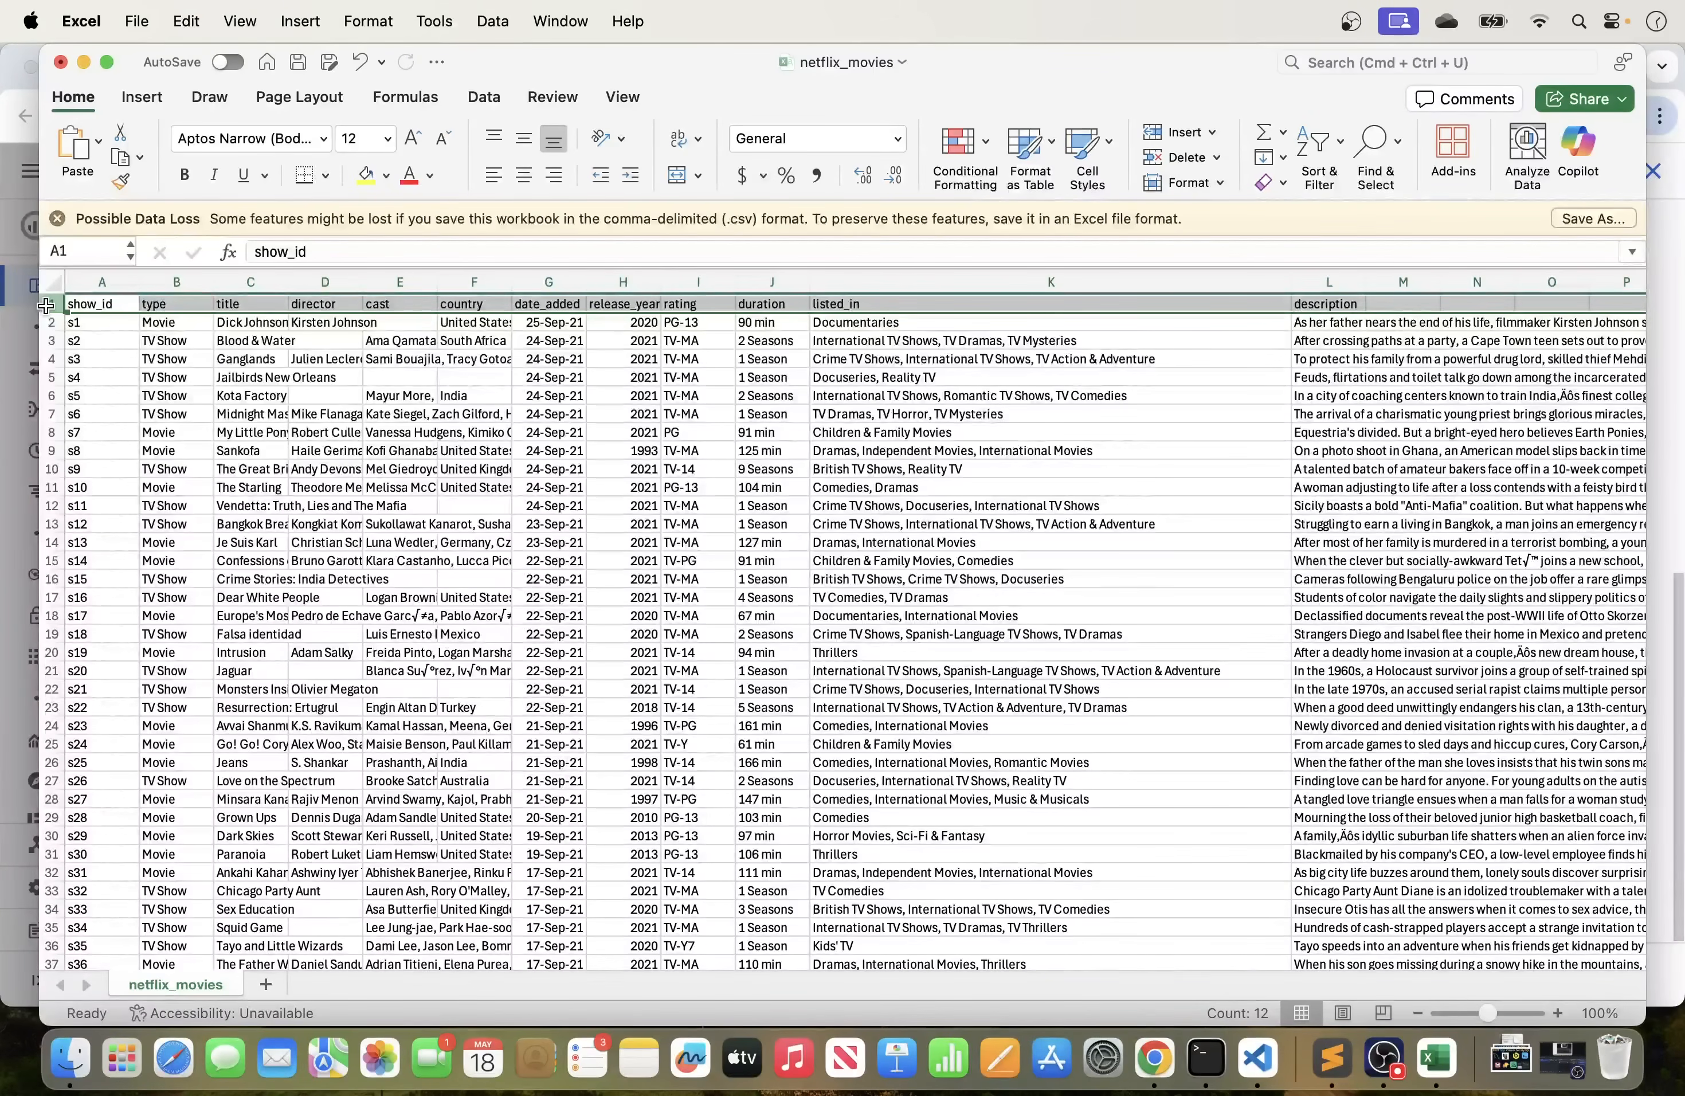
left_click(83, 61)
Set the number of header rows to skip to 1 for the new table.
left_click(298, 607)
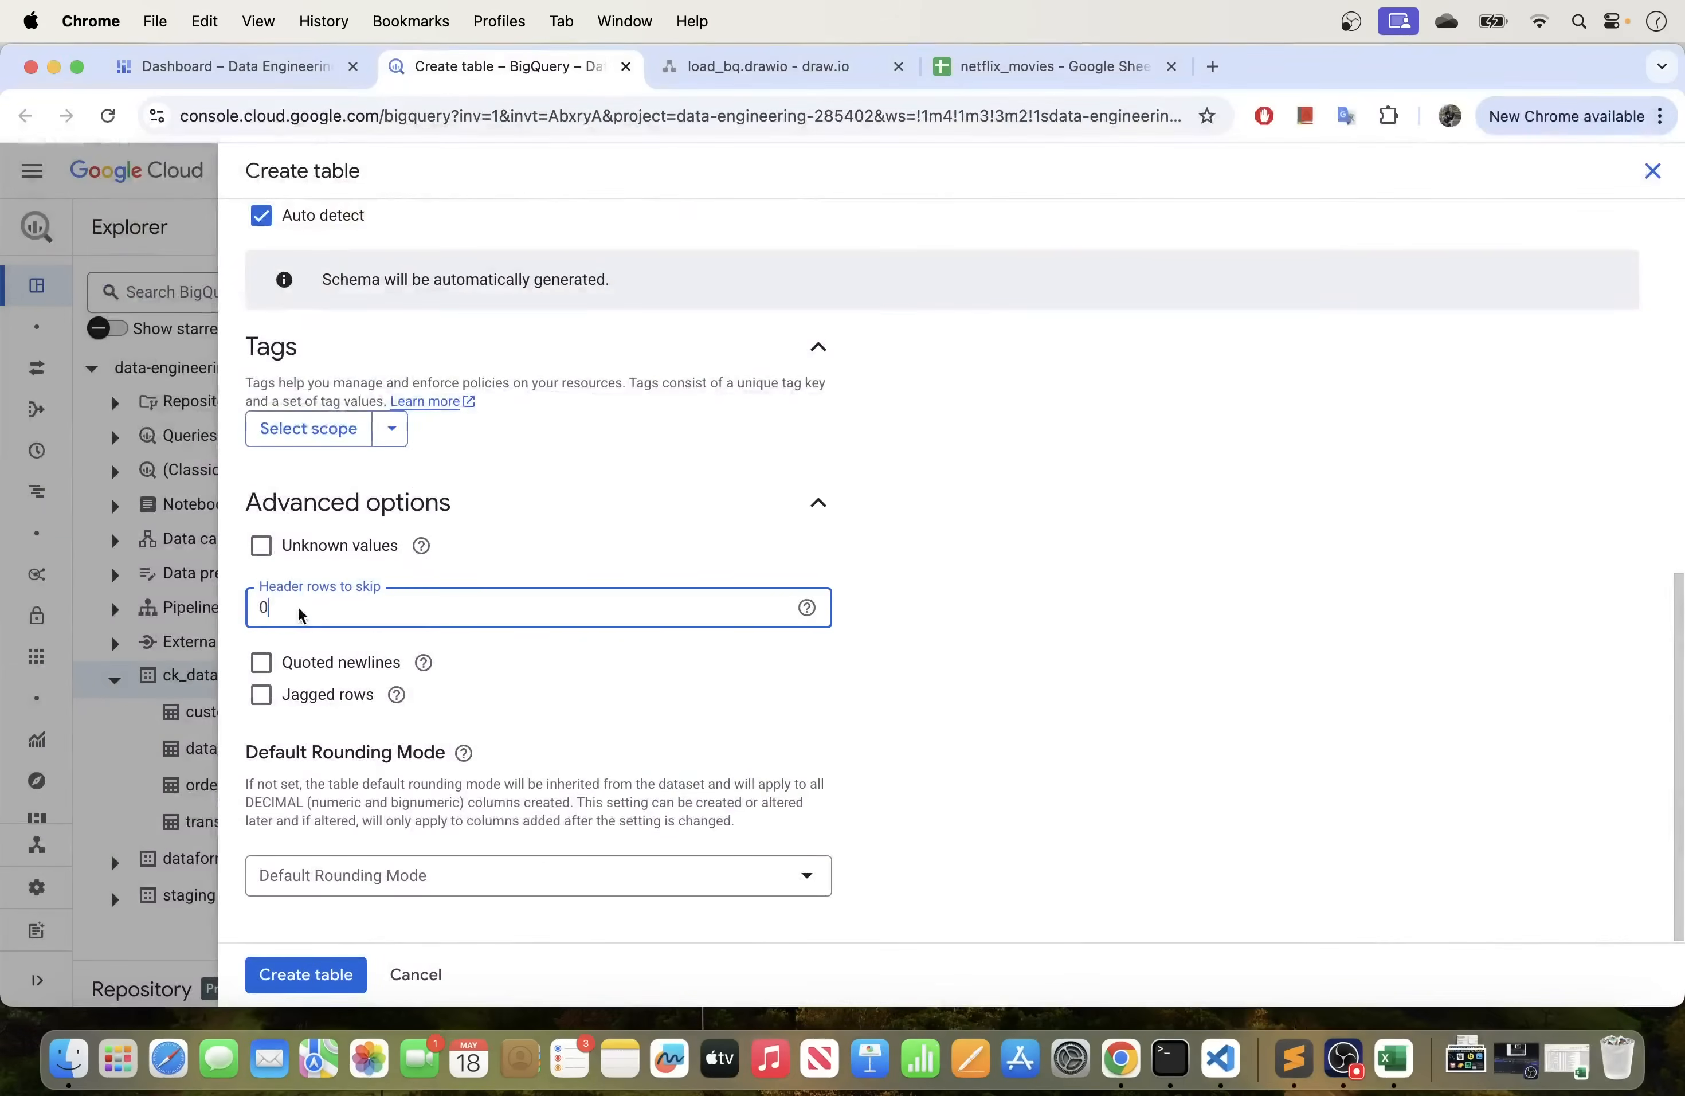
key("BackSpace")
left_click(538, 682)
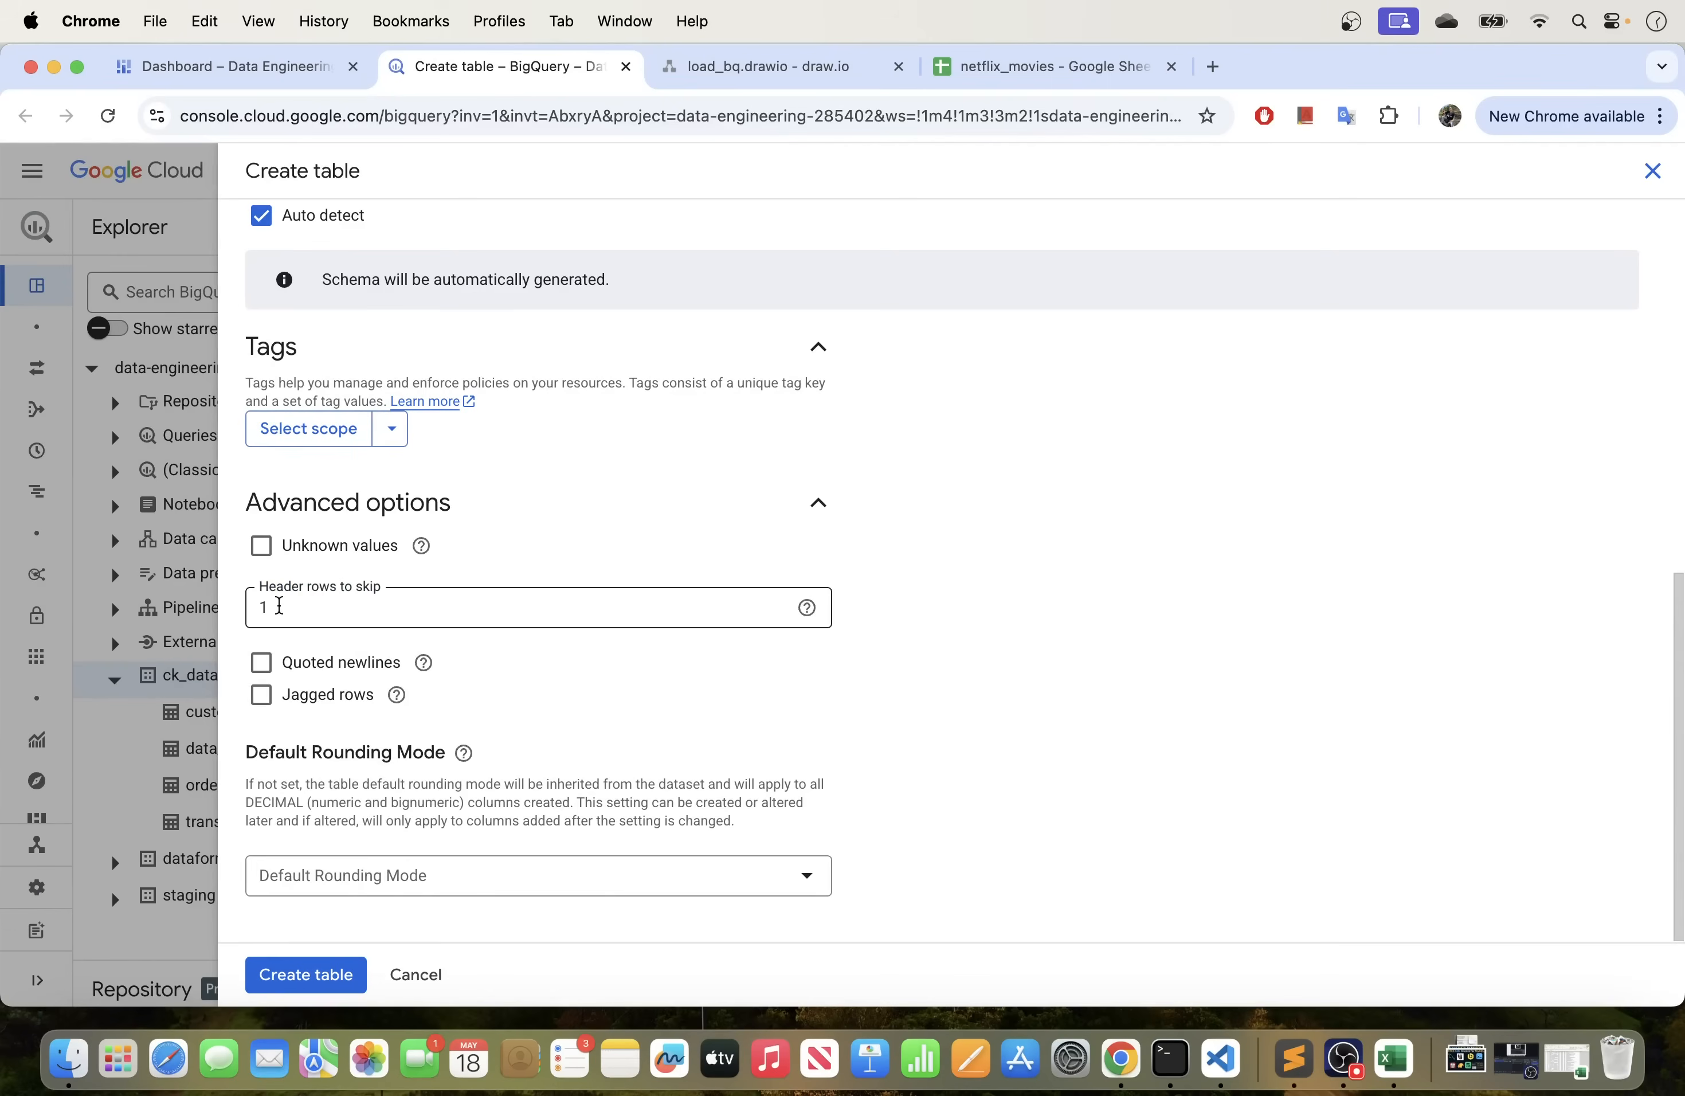
double_click(279, 606)
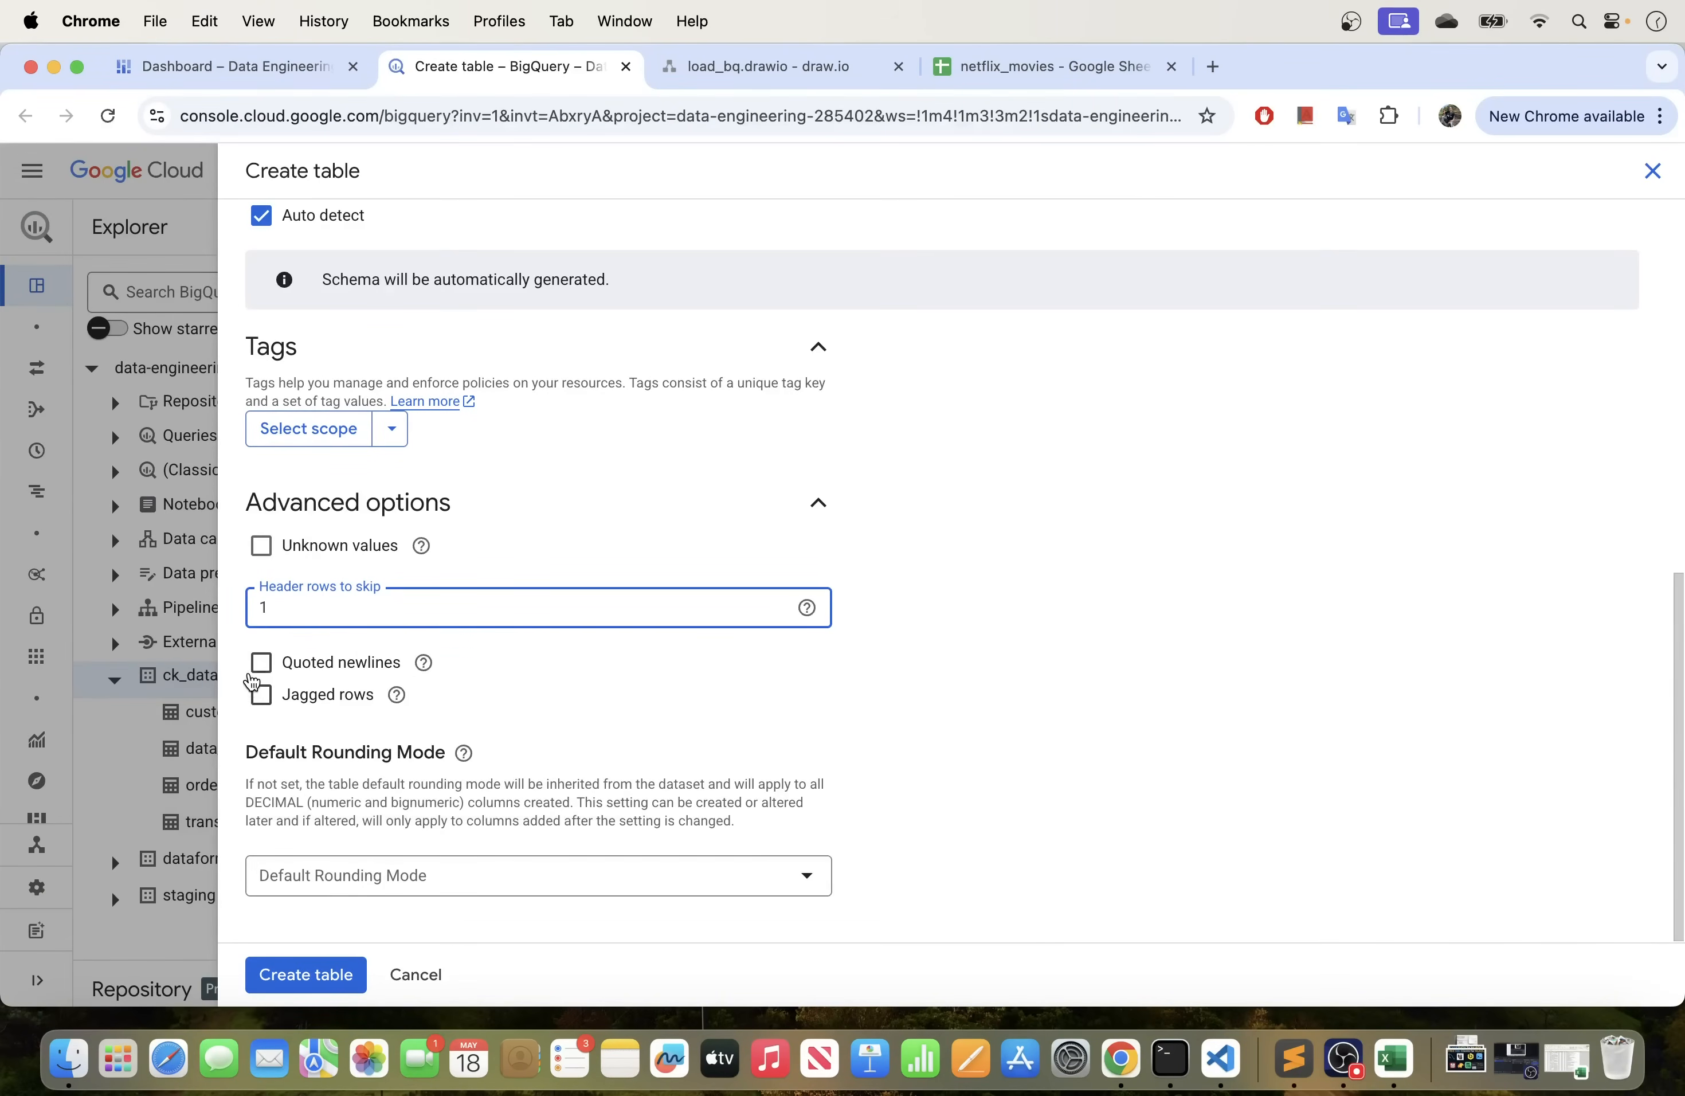
Try out the Quoted newlines and Jagged rows options, leaving both disabled.
mouse_move(424, 663)
left_click(262, 665)
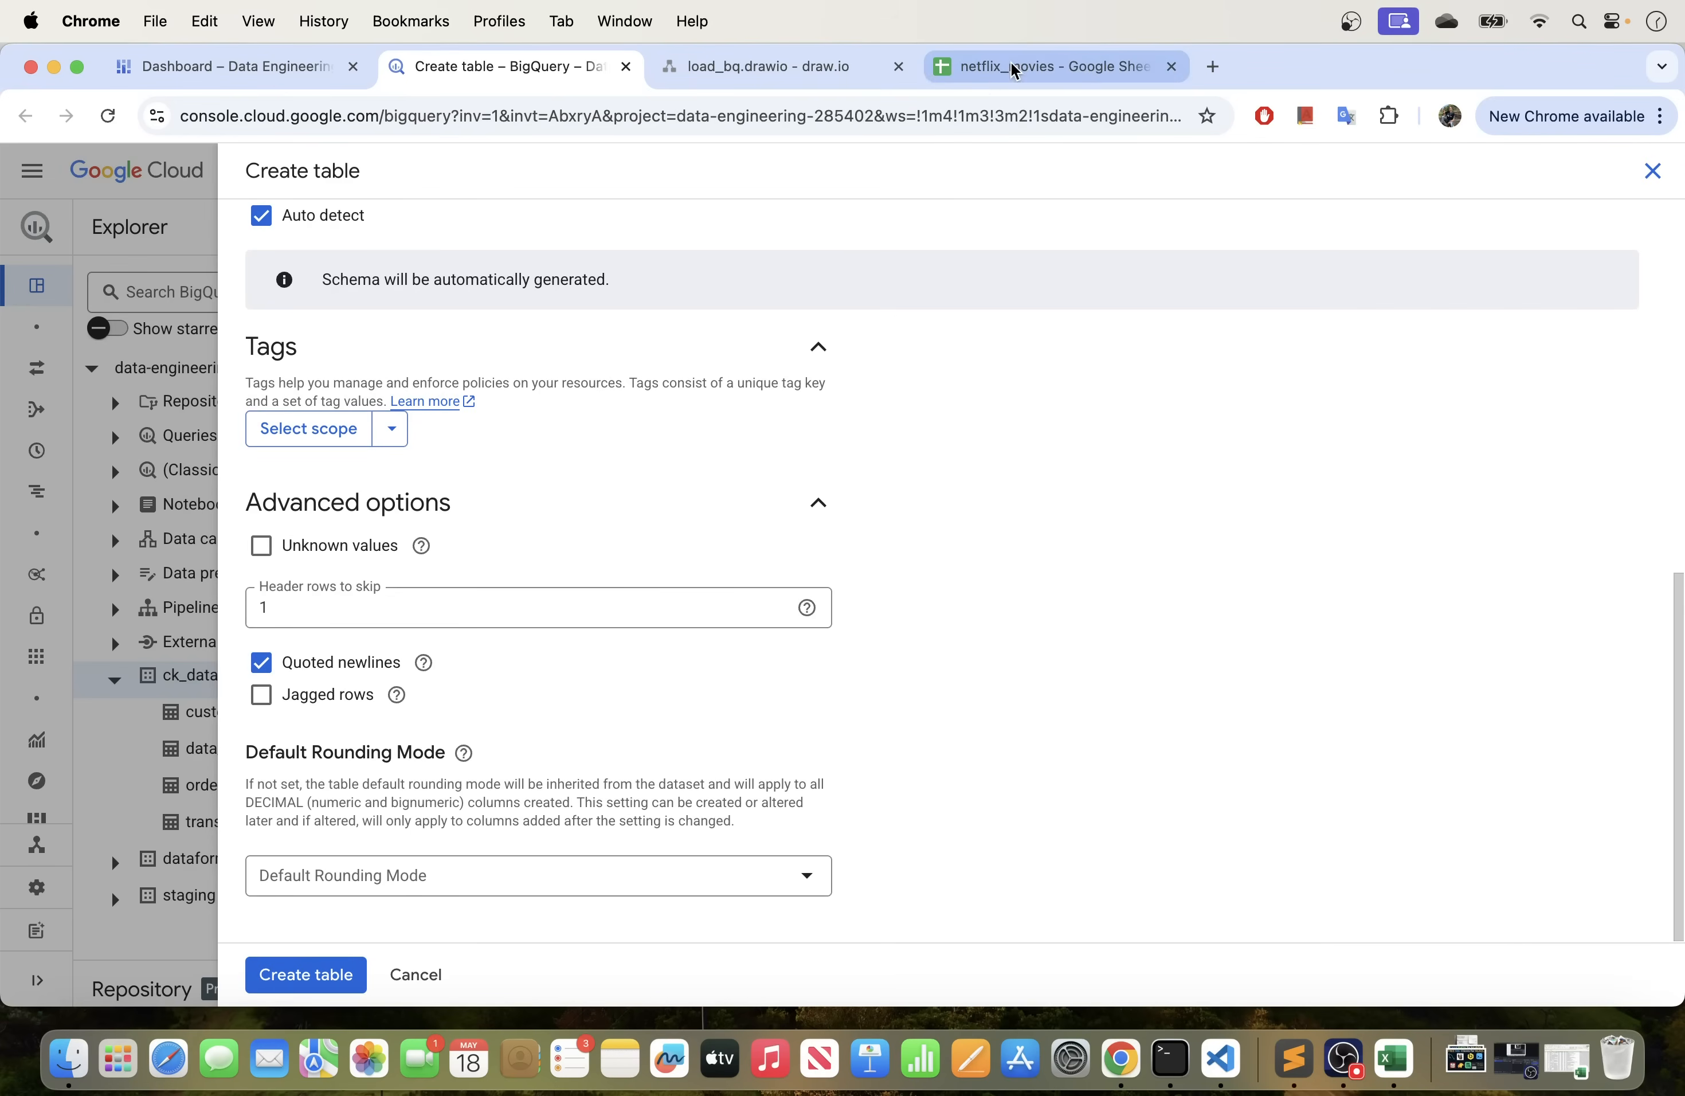
left_click(261, 662)
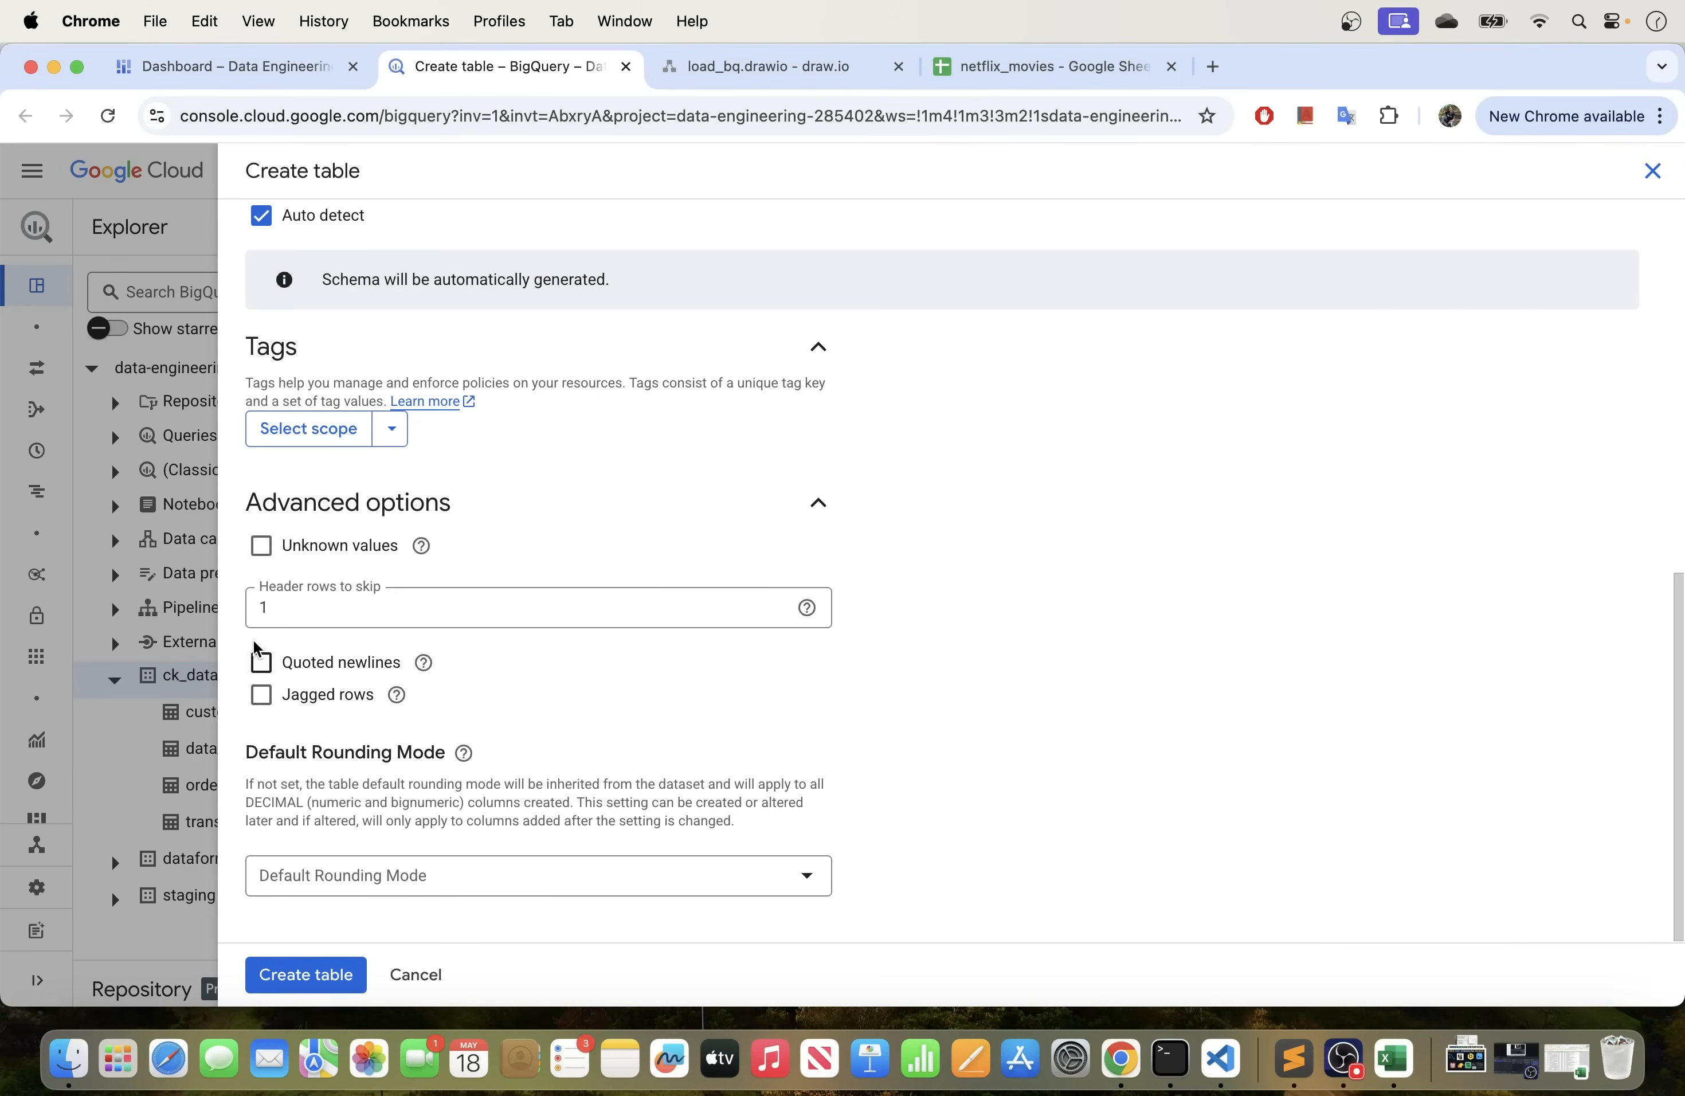
left_click(262, 695)
left_click(262, 694)
left_click(262, 662)
left_click(261, 662)
left_click(261, 694)
left_click(262, 694)
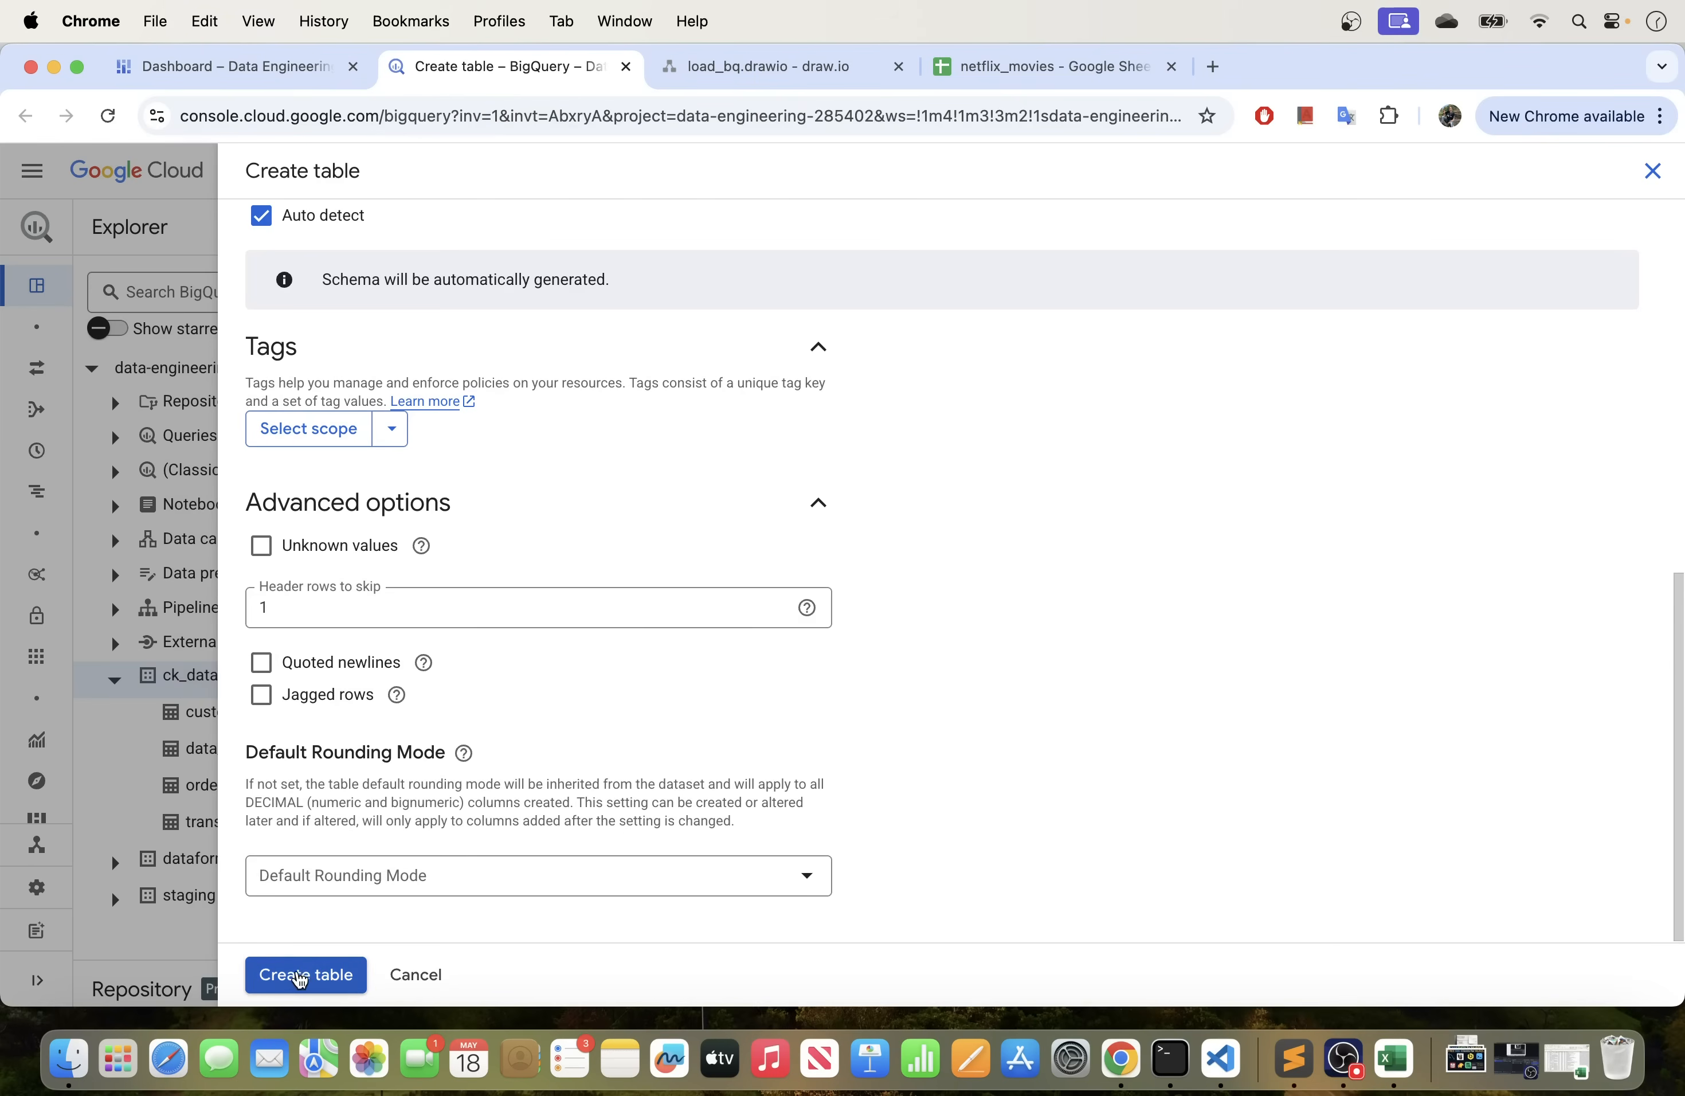
Create the netflix_movies external table and open it.
left_click(321, 983)
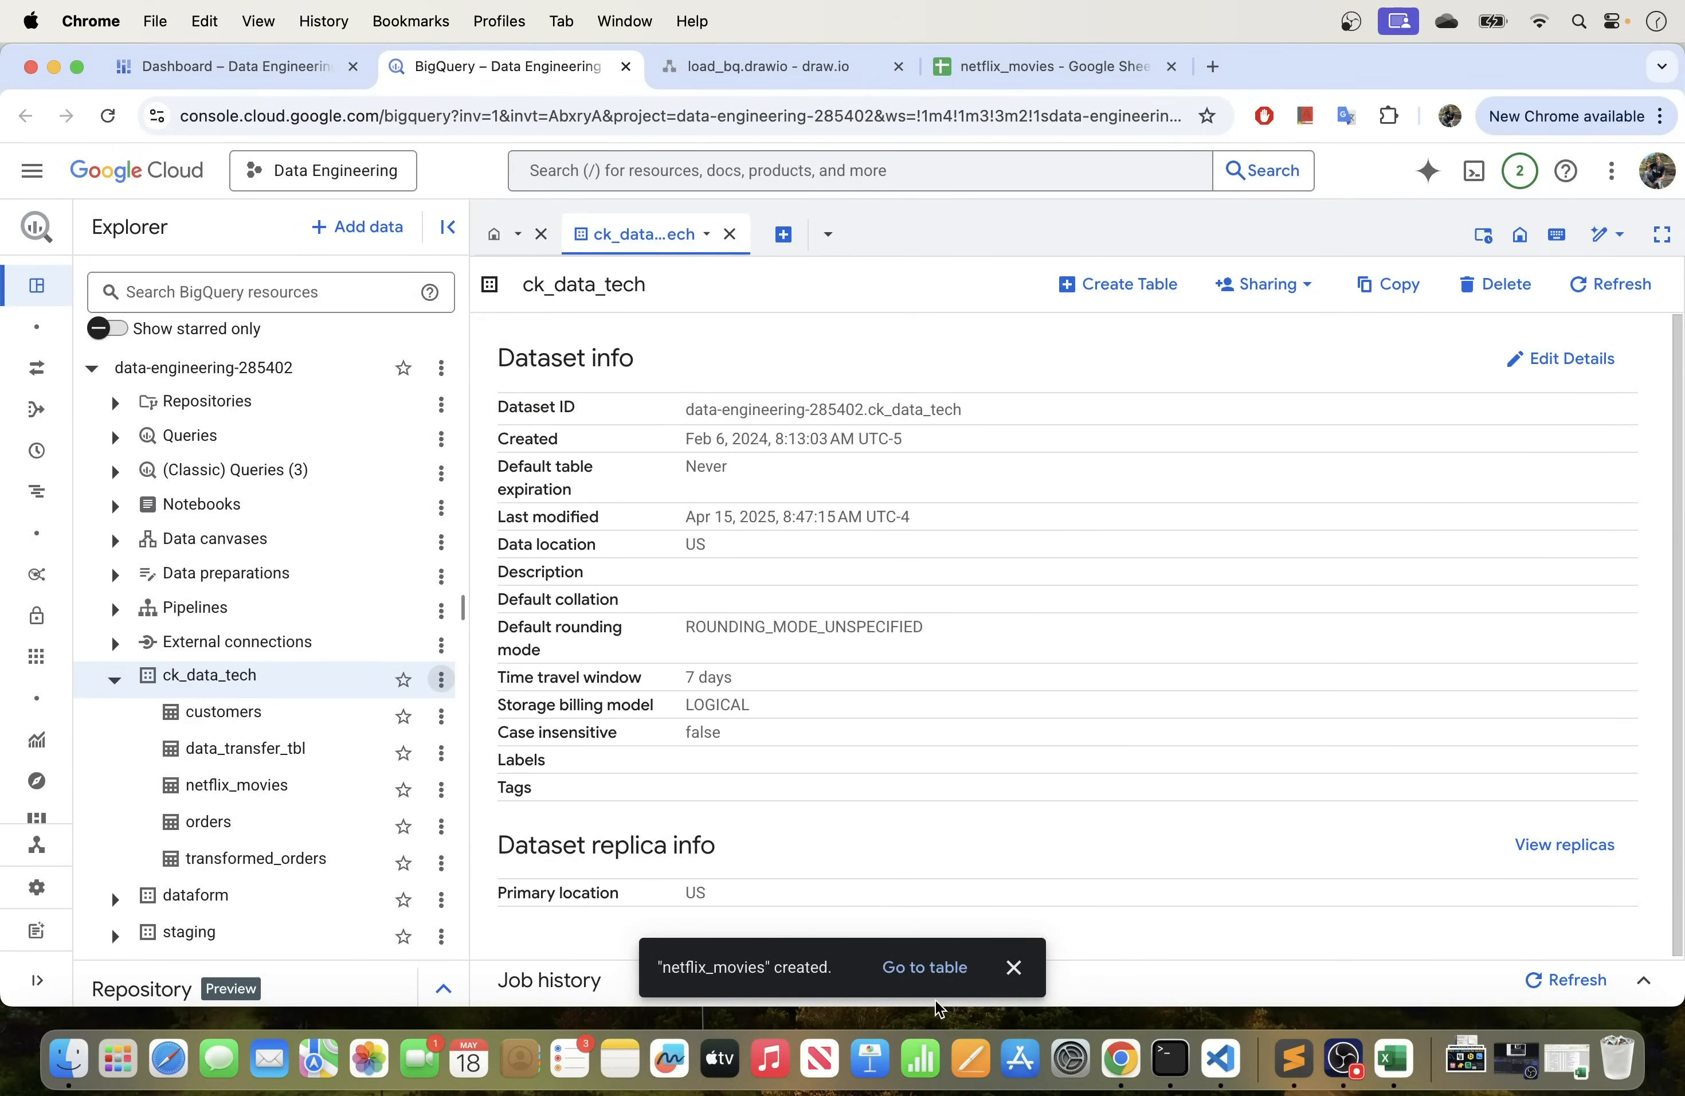
left_click(922, 985)
left_click(924, 983)
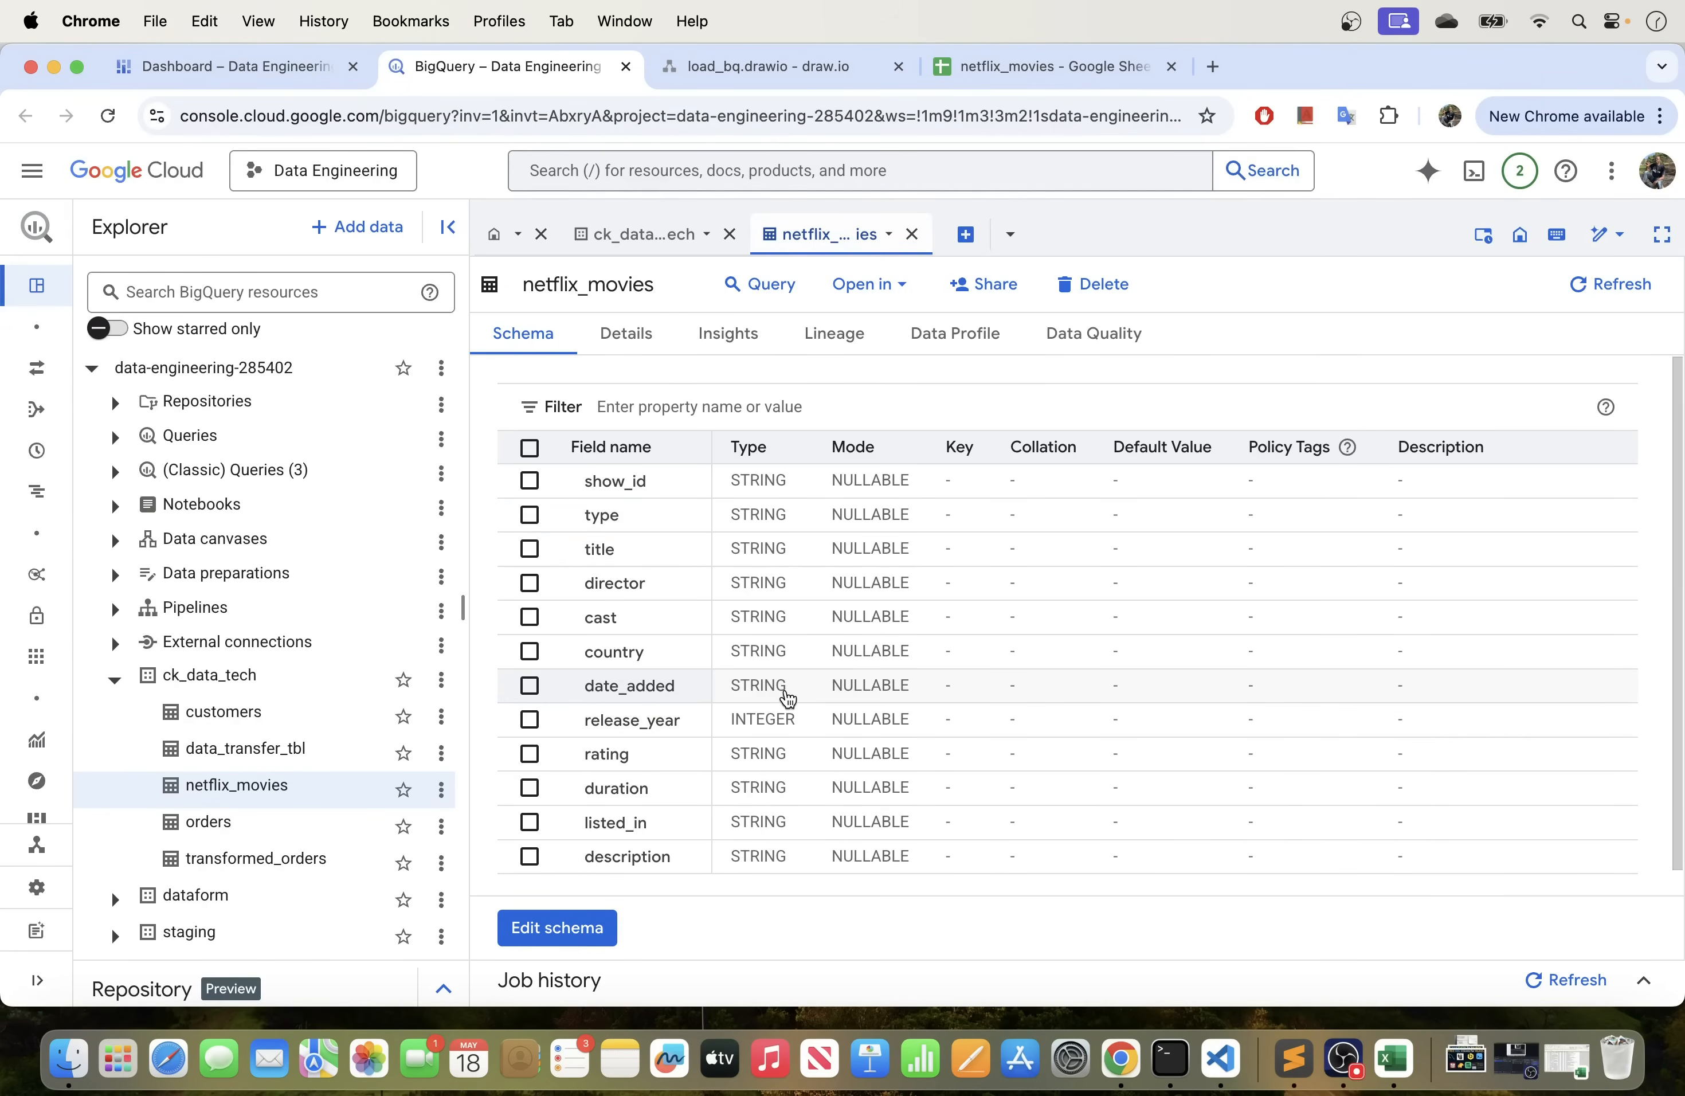
Examine the date_added and release_year field types in the schema, and the External Data Configuration in the table's details.
left_click_drag(789, 694, 720, 688)
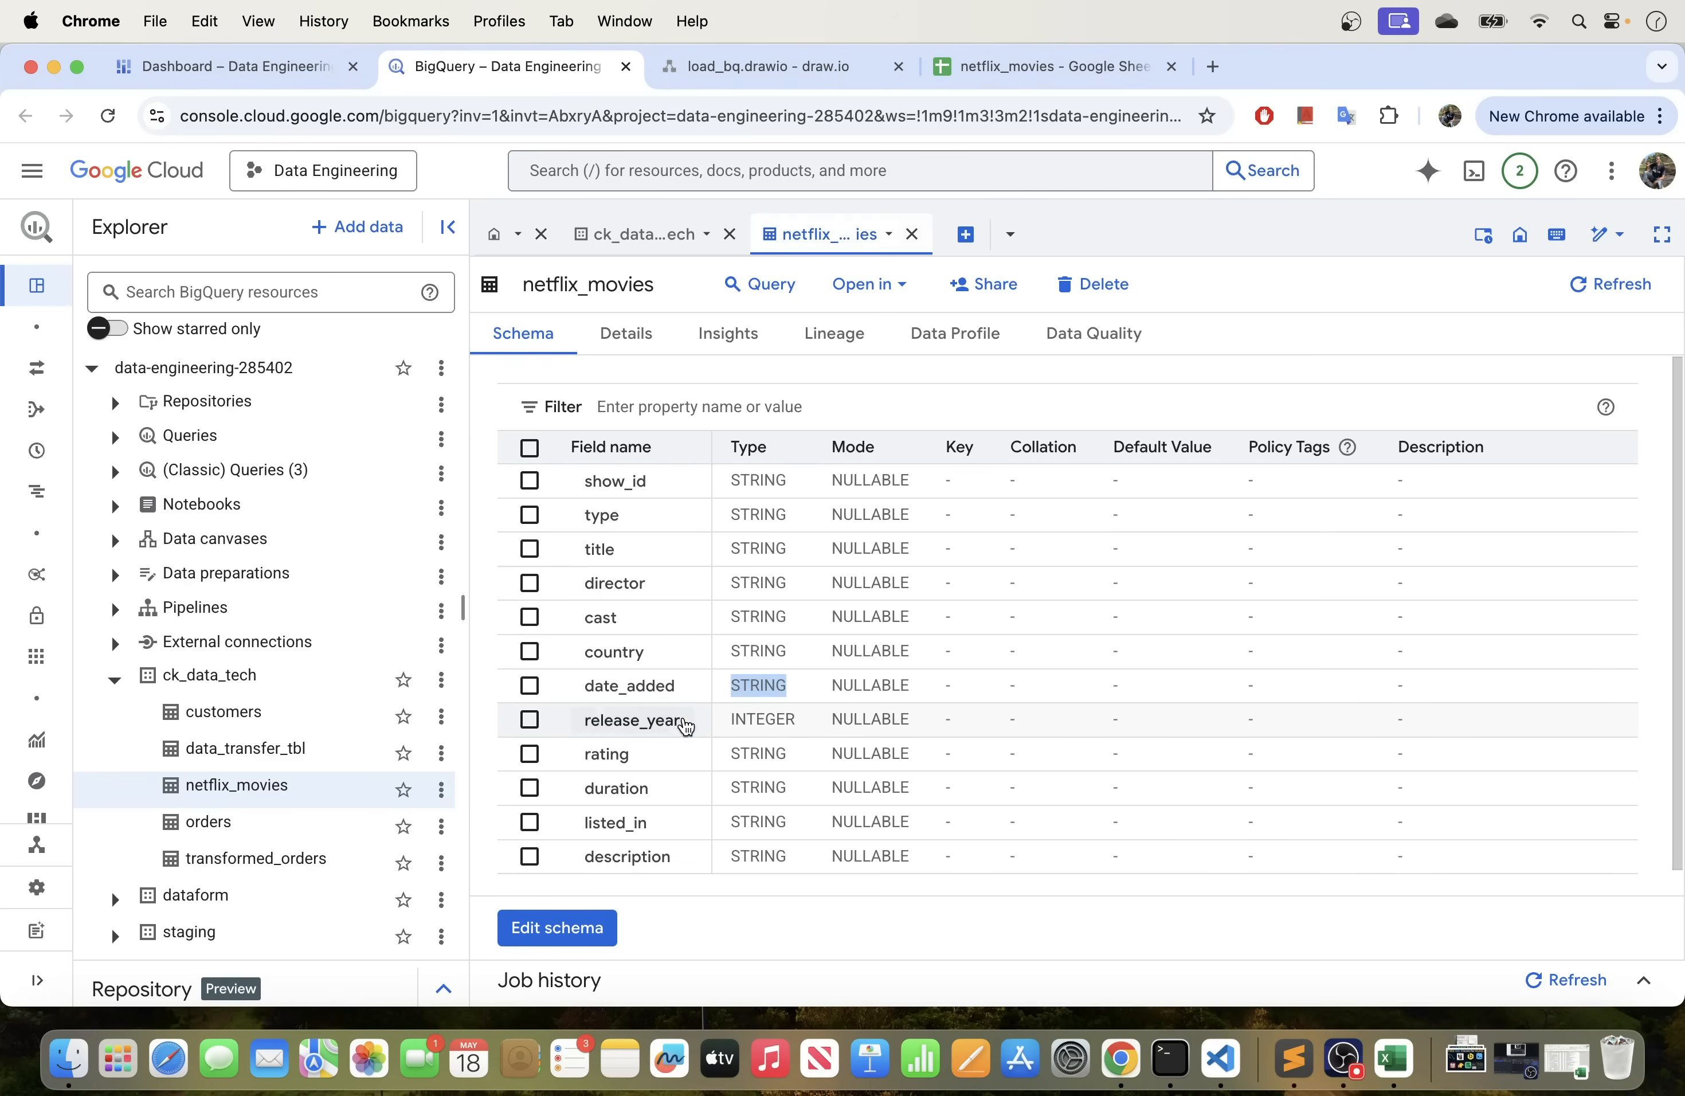
left_click_drag(801, 730, 731, 733)
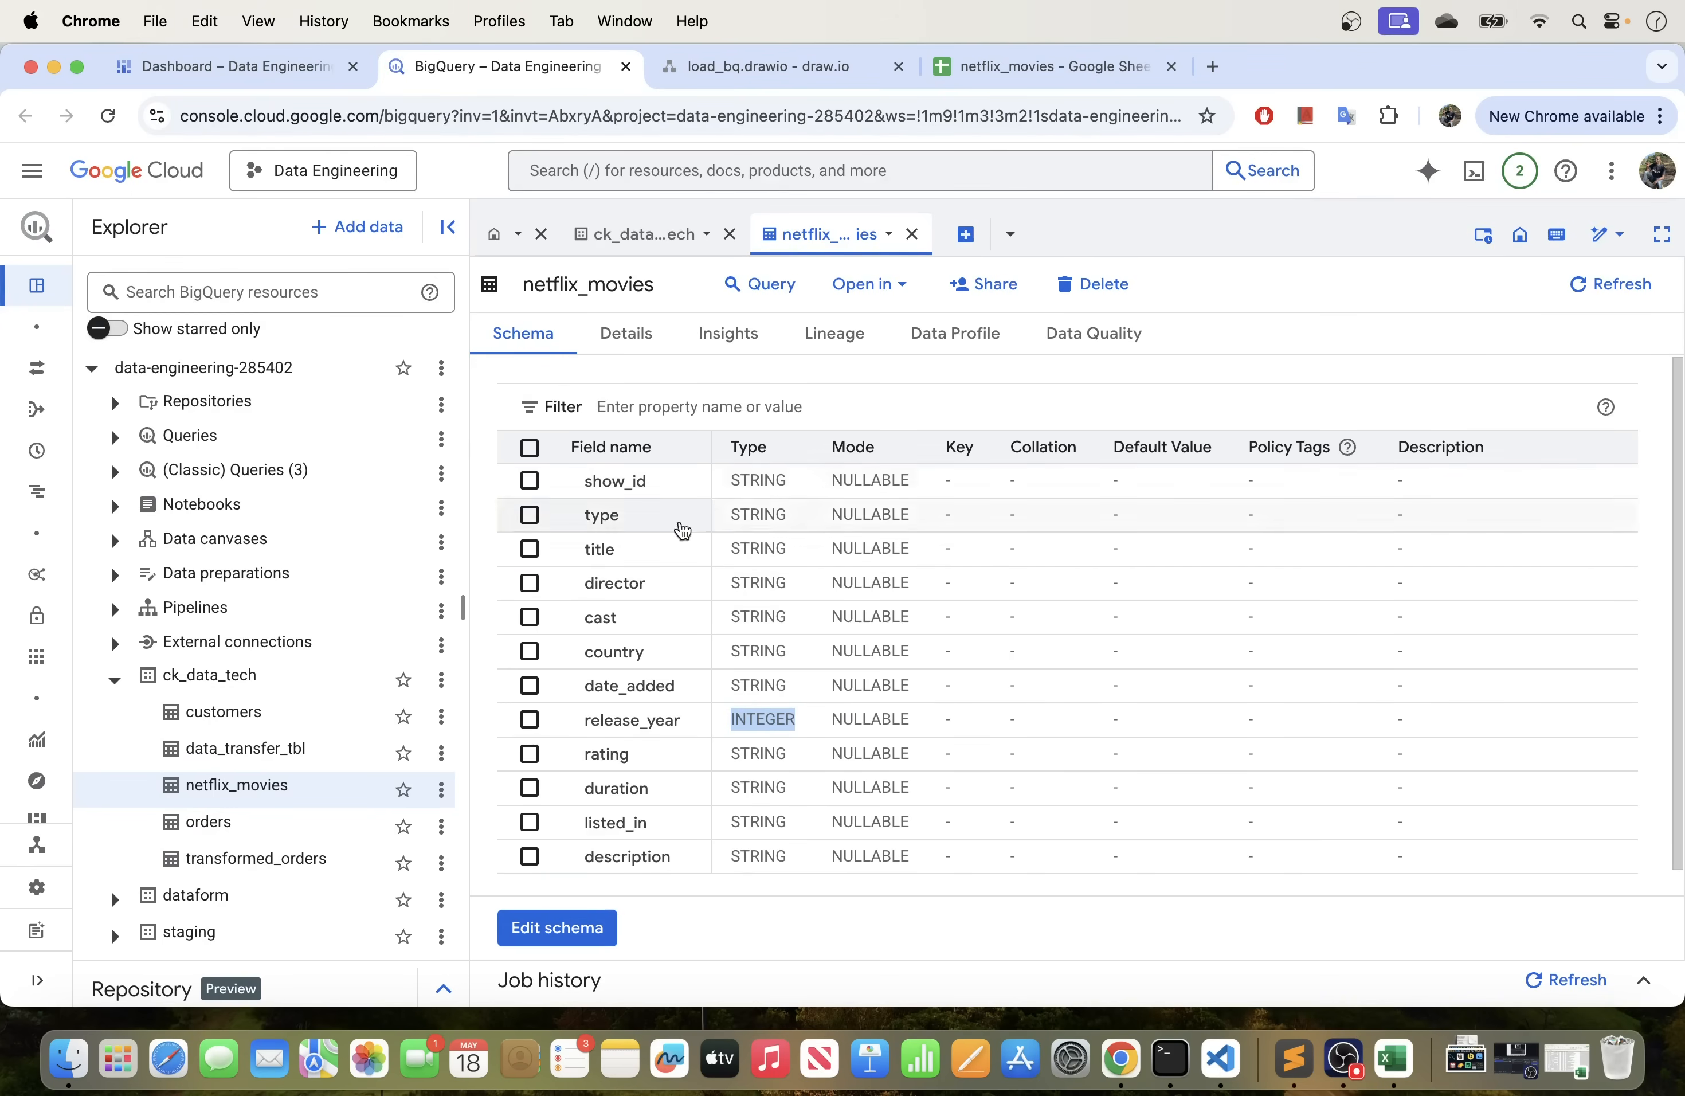
left_click(627, 335)
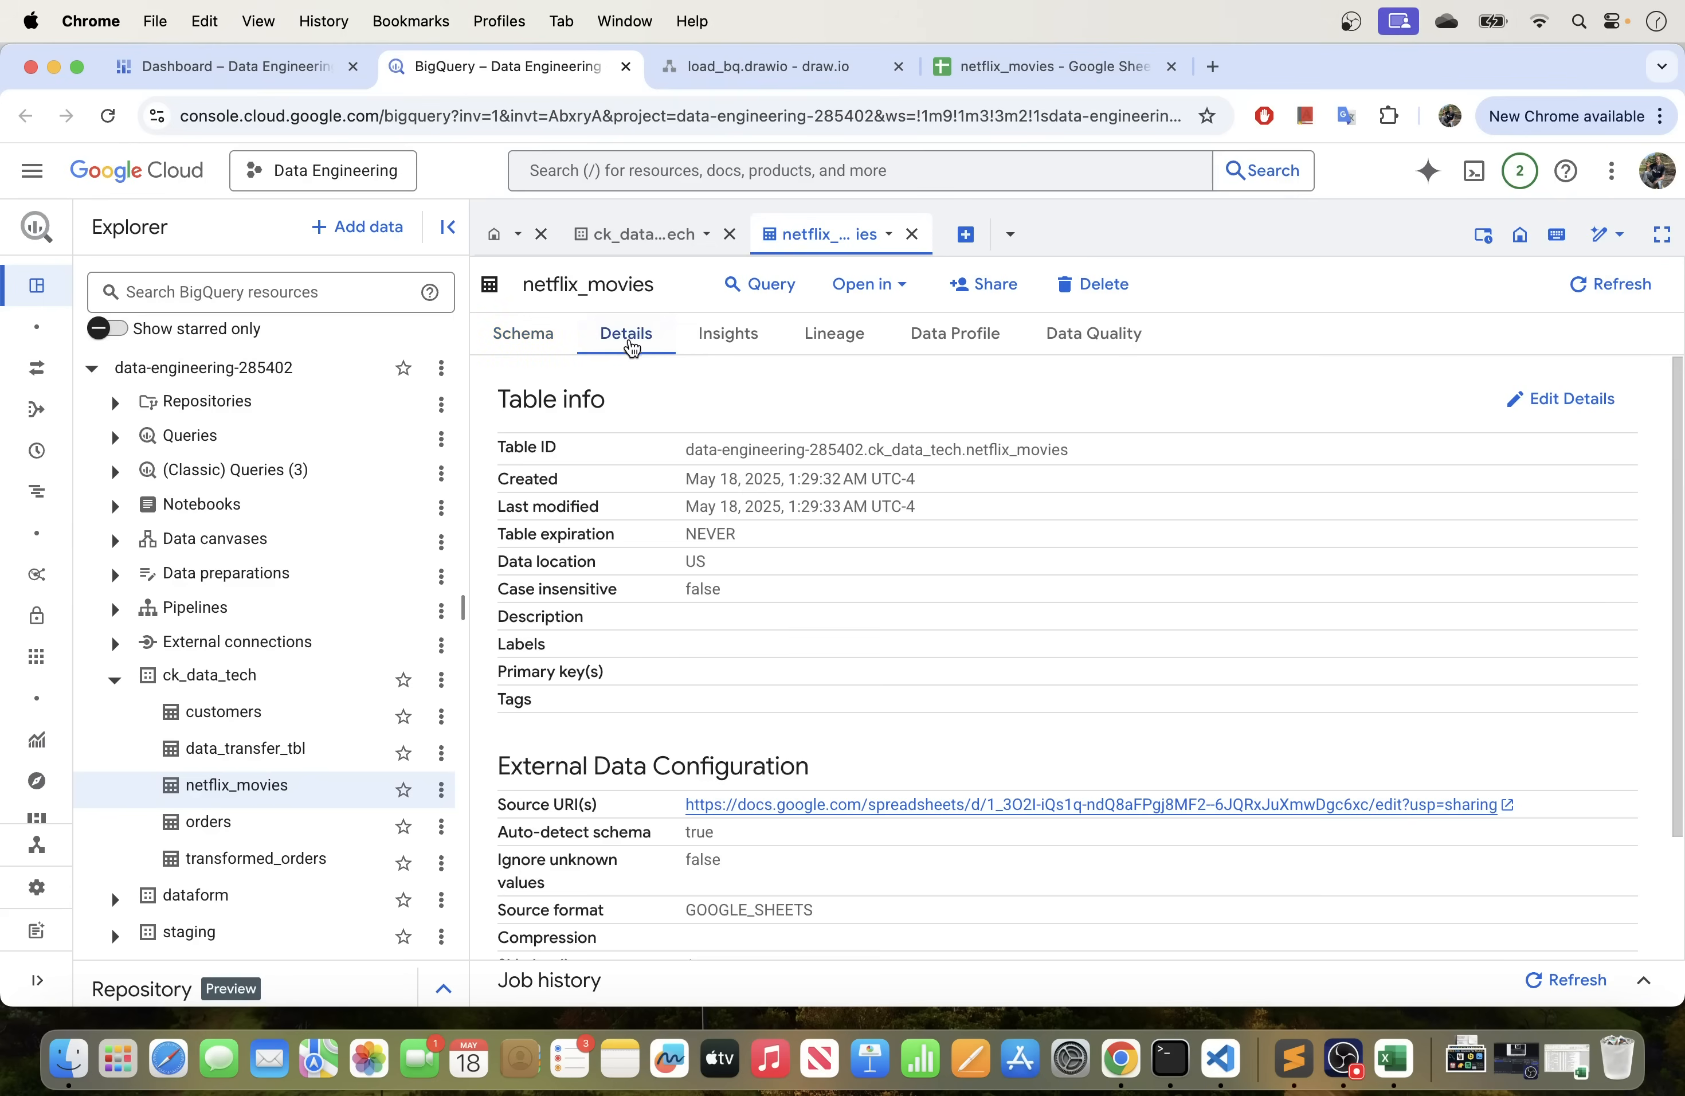
scroll(791, 645, "down", 3)
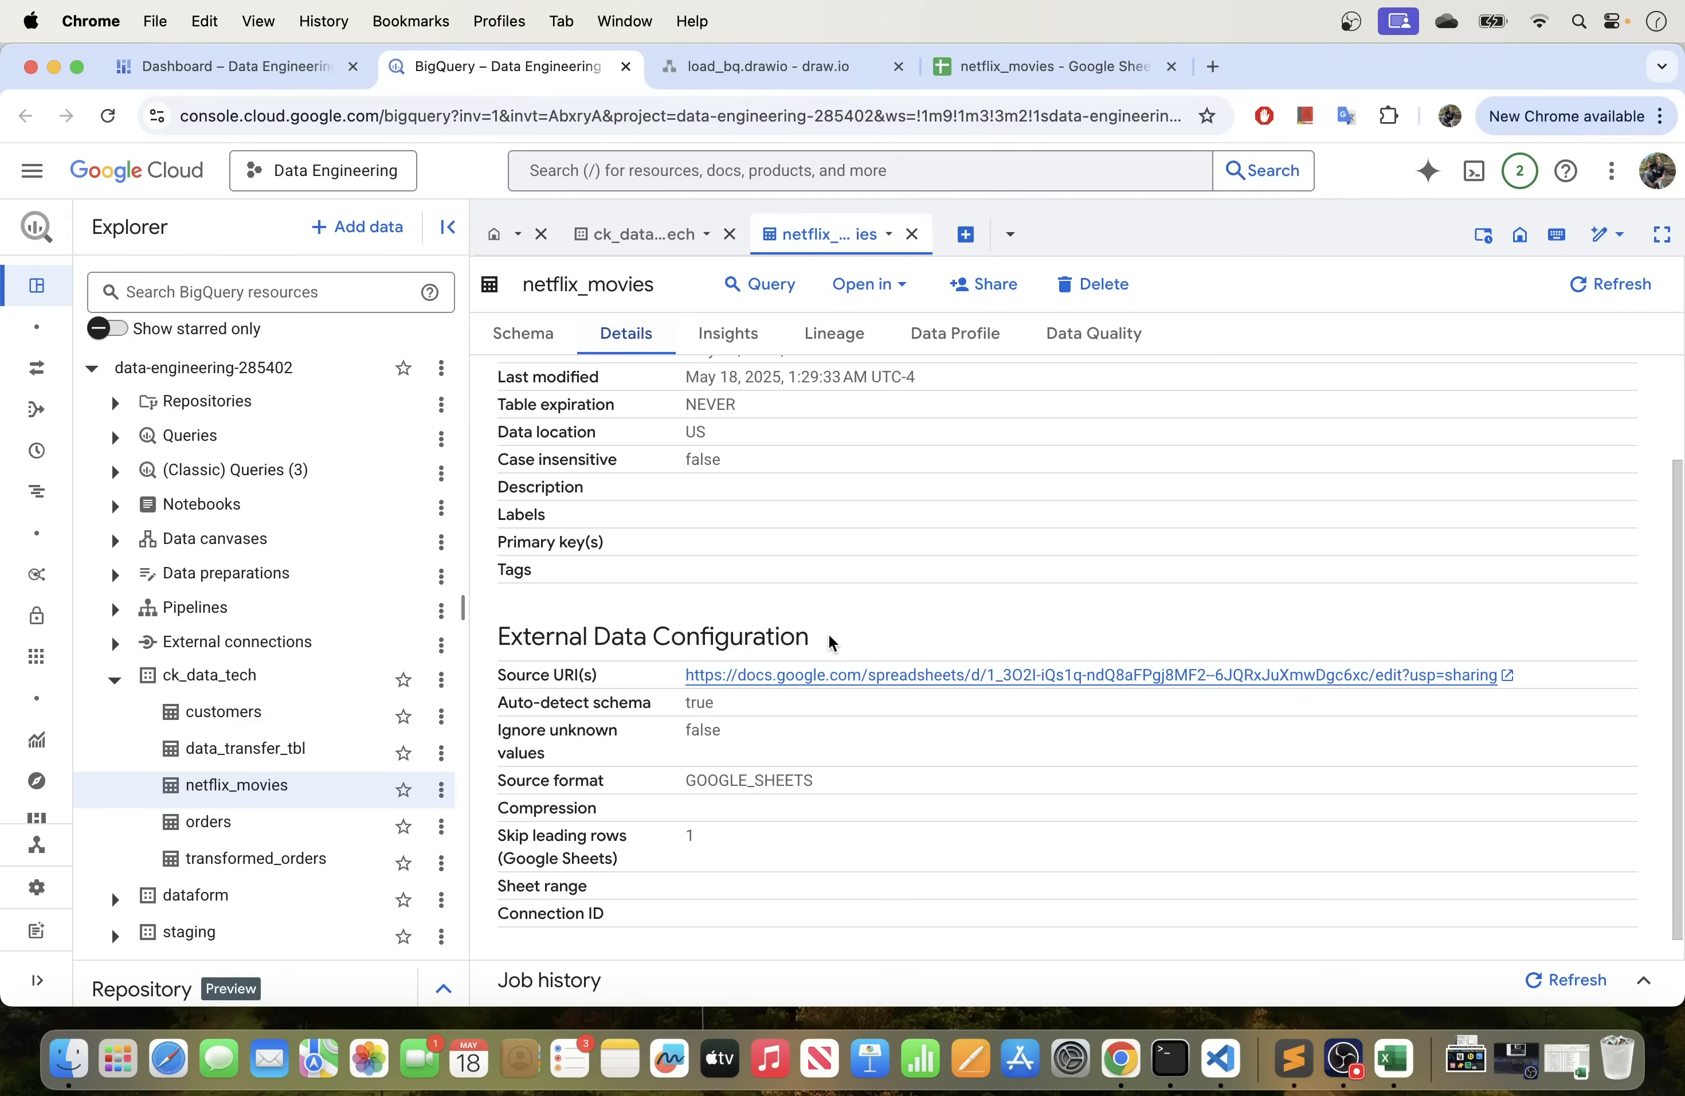
left_click_drag(822, 631, 497, 639)
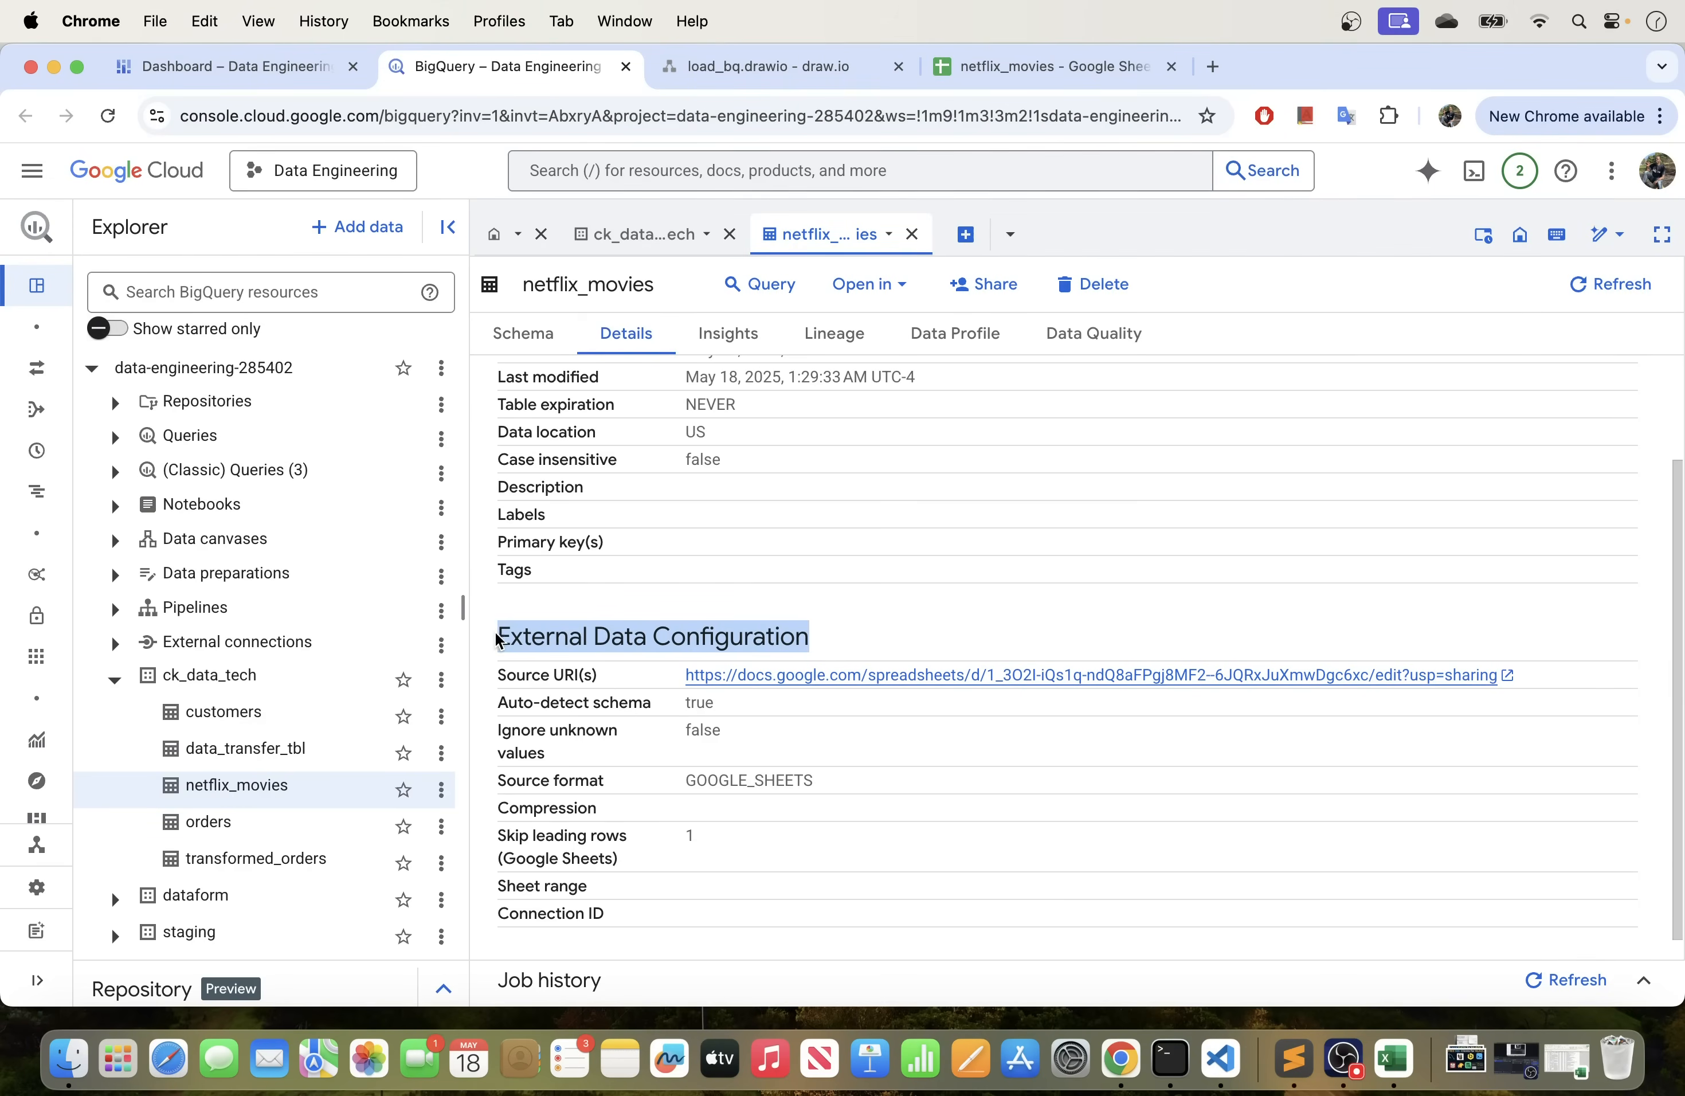
scroll(686, 557, "down", 1)
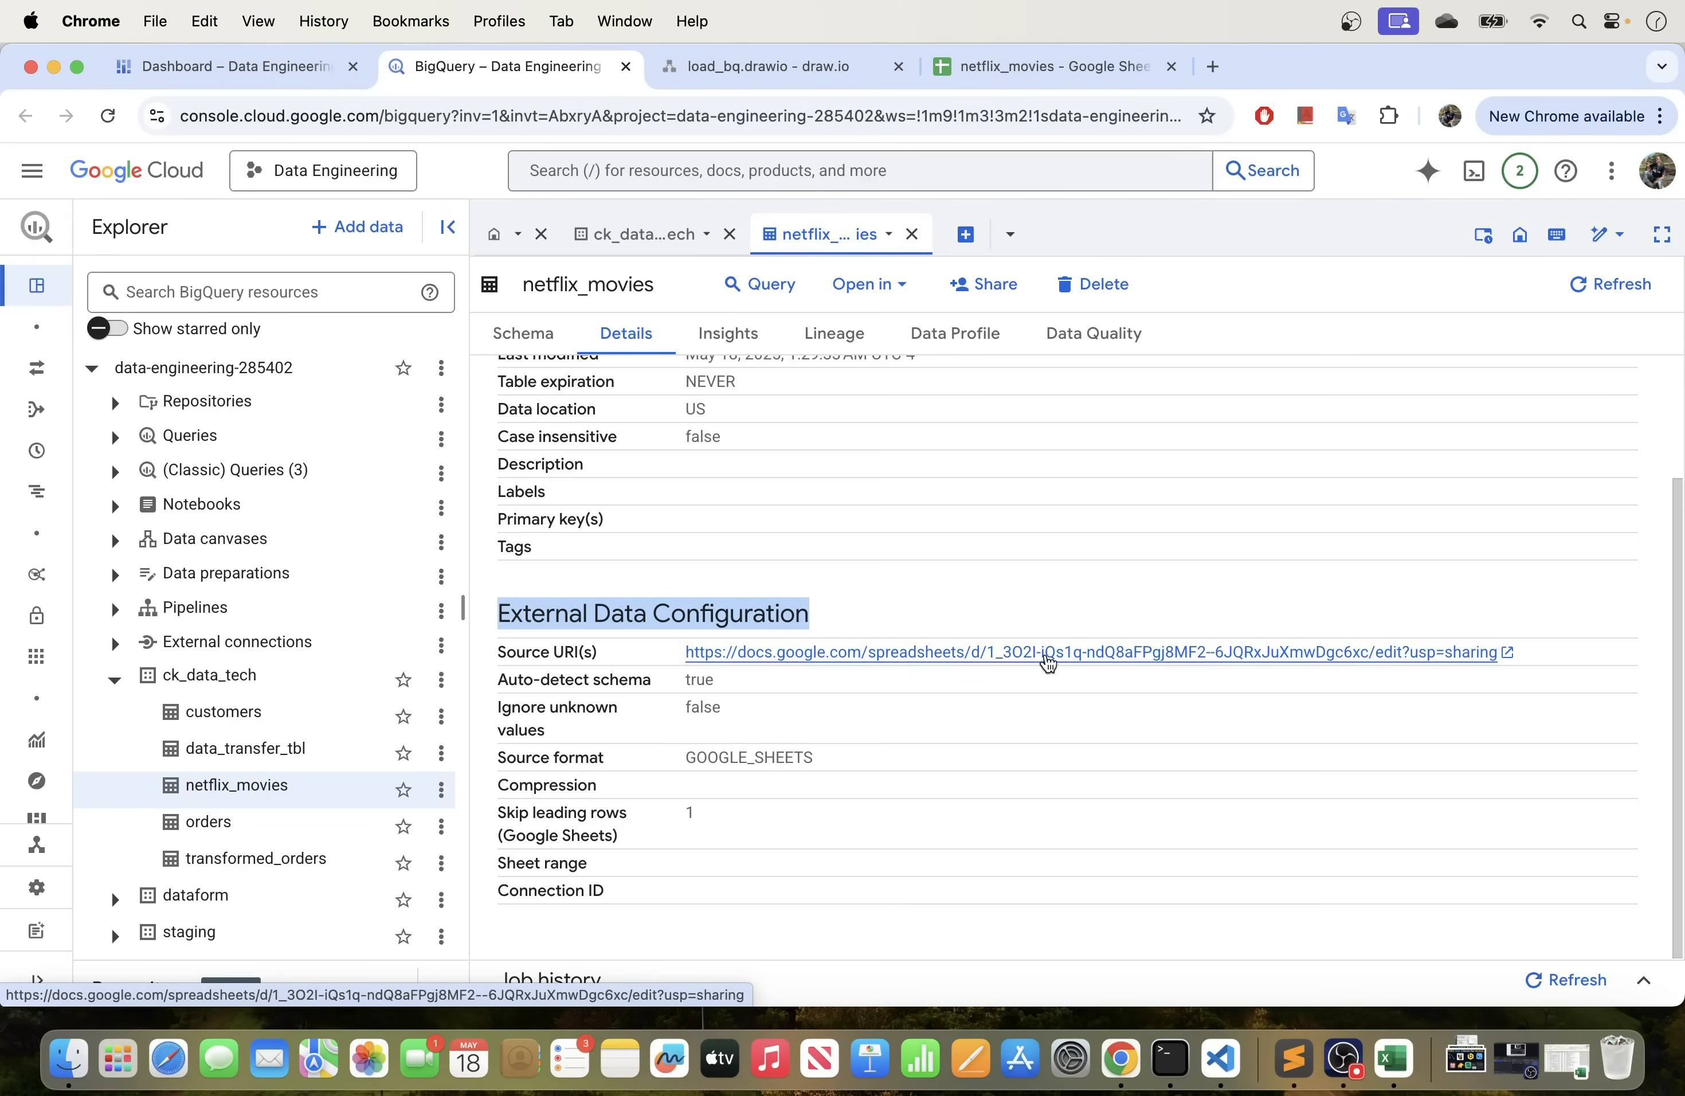
Open the source Google Sheet from the table's Source URI and look through its rows.
left_click(746, 662)
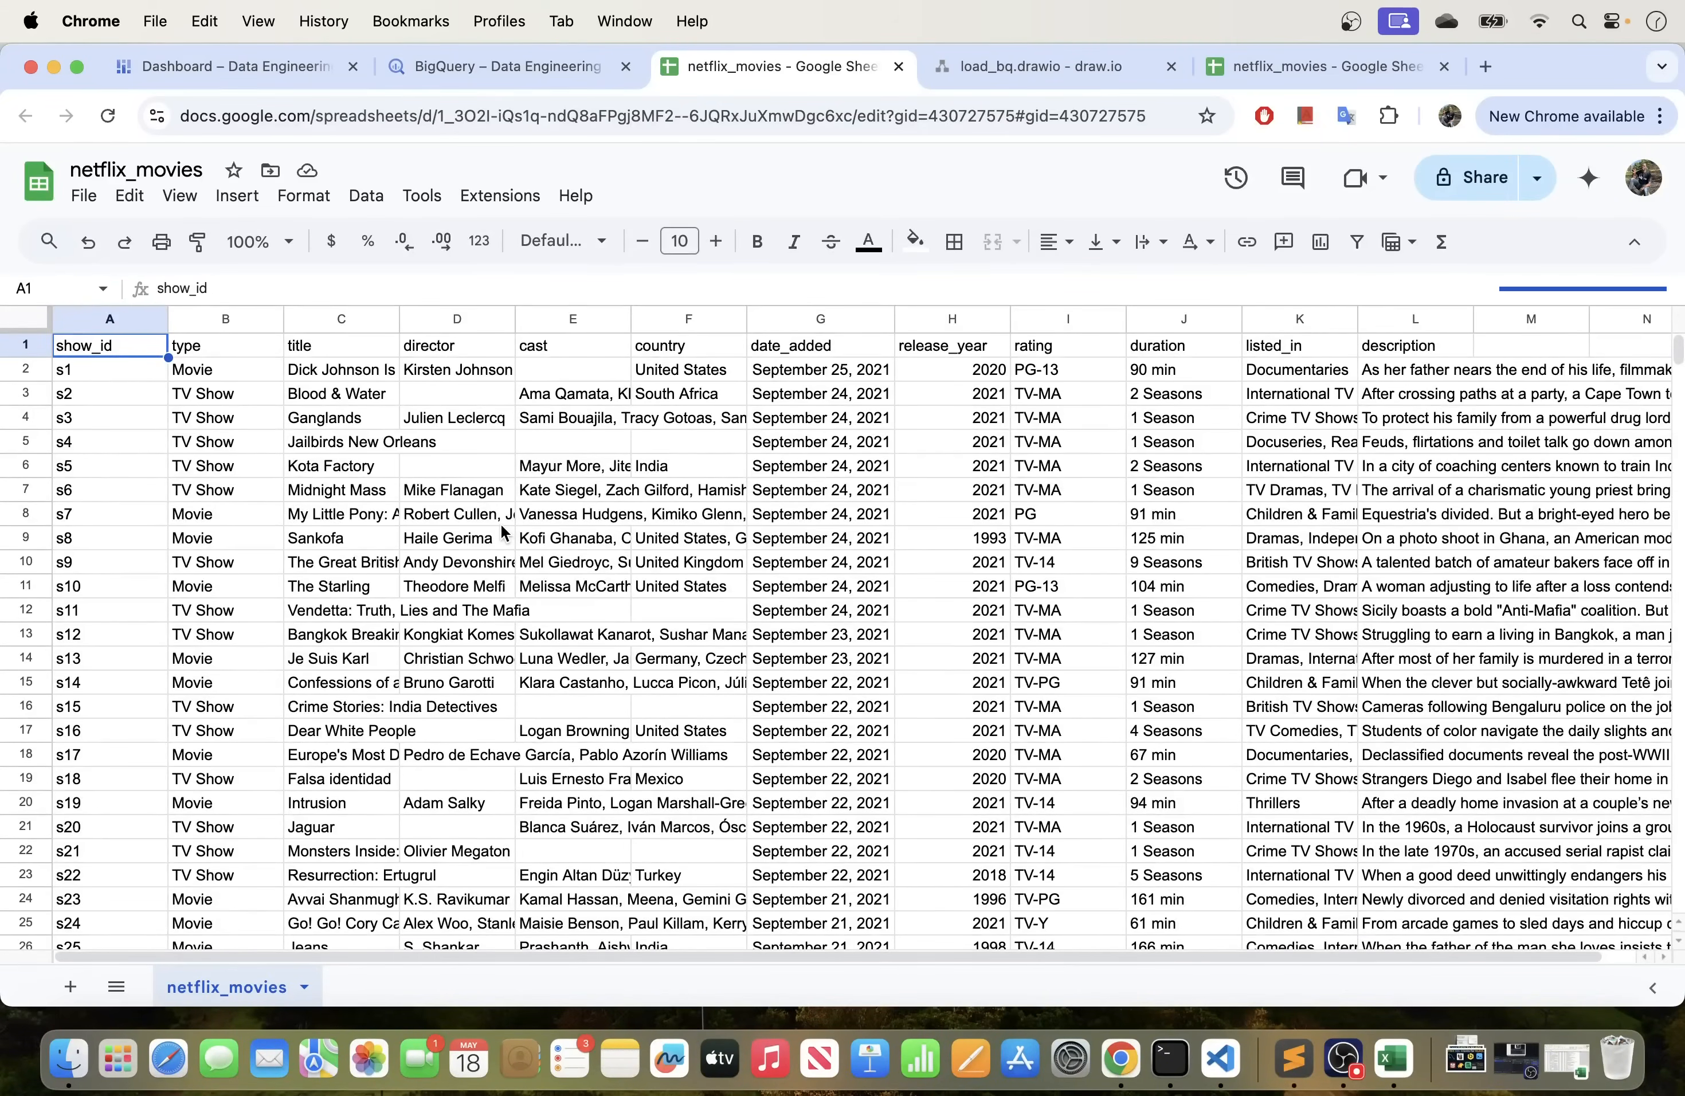
scroll(786, 562, "down", 15)
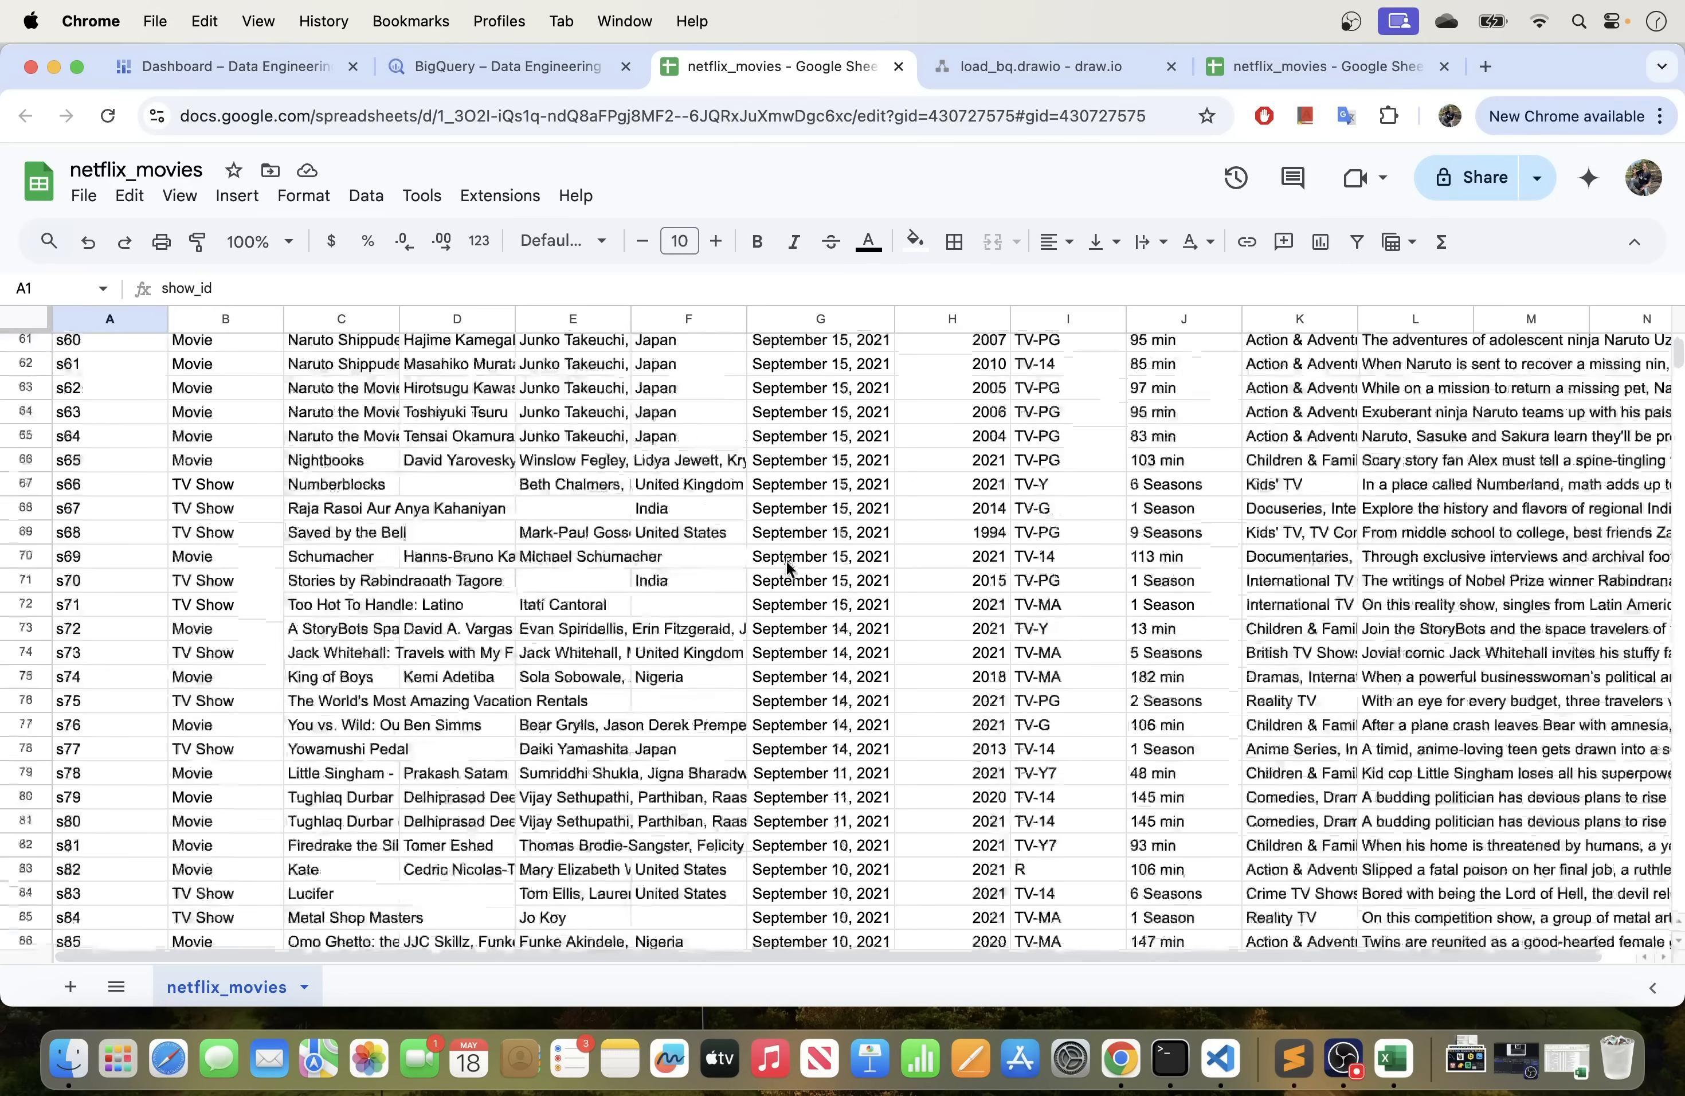
scroll(786, 565, "down", 20)
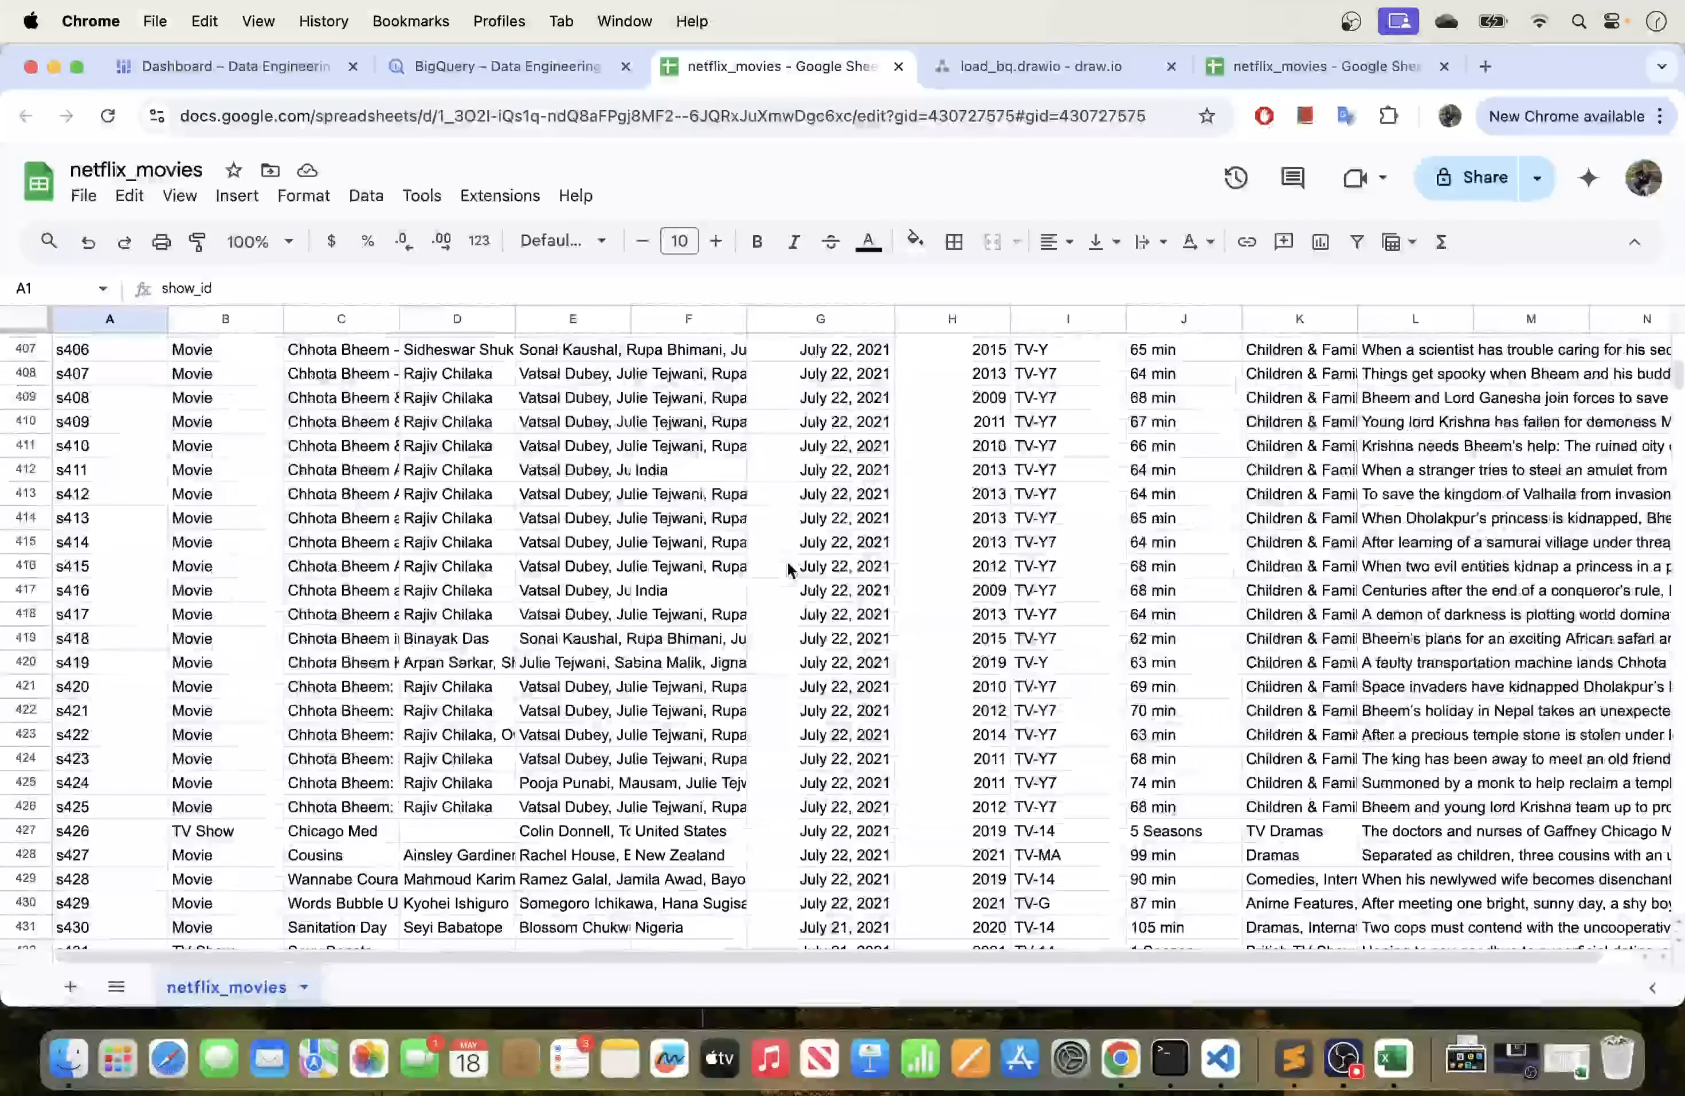
scroll(787, 567, "down", 20)
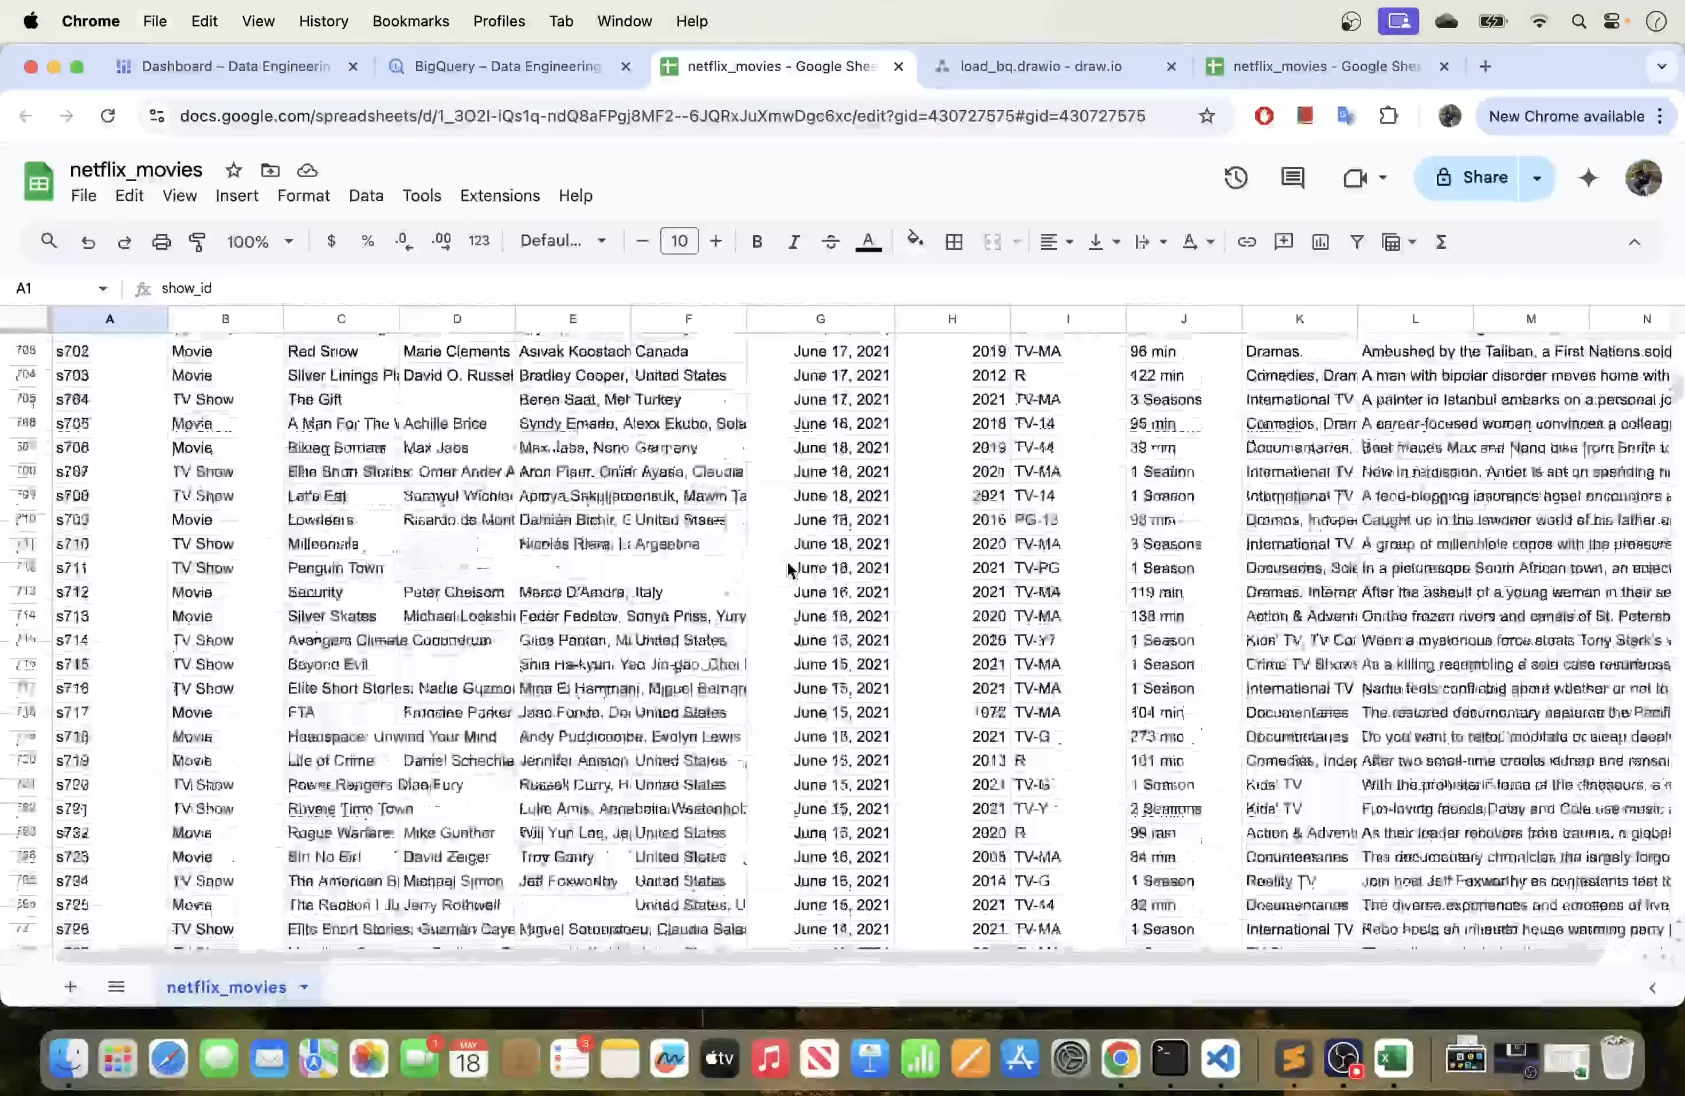
scroll(788, 567, "up", 20)
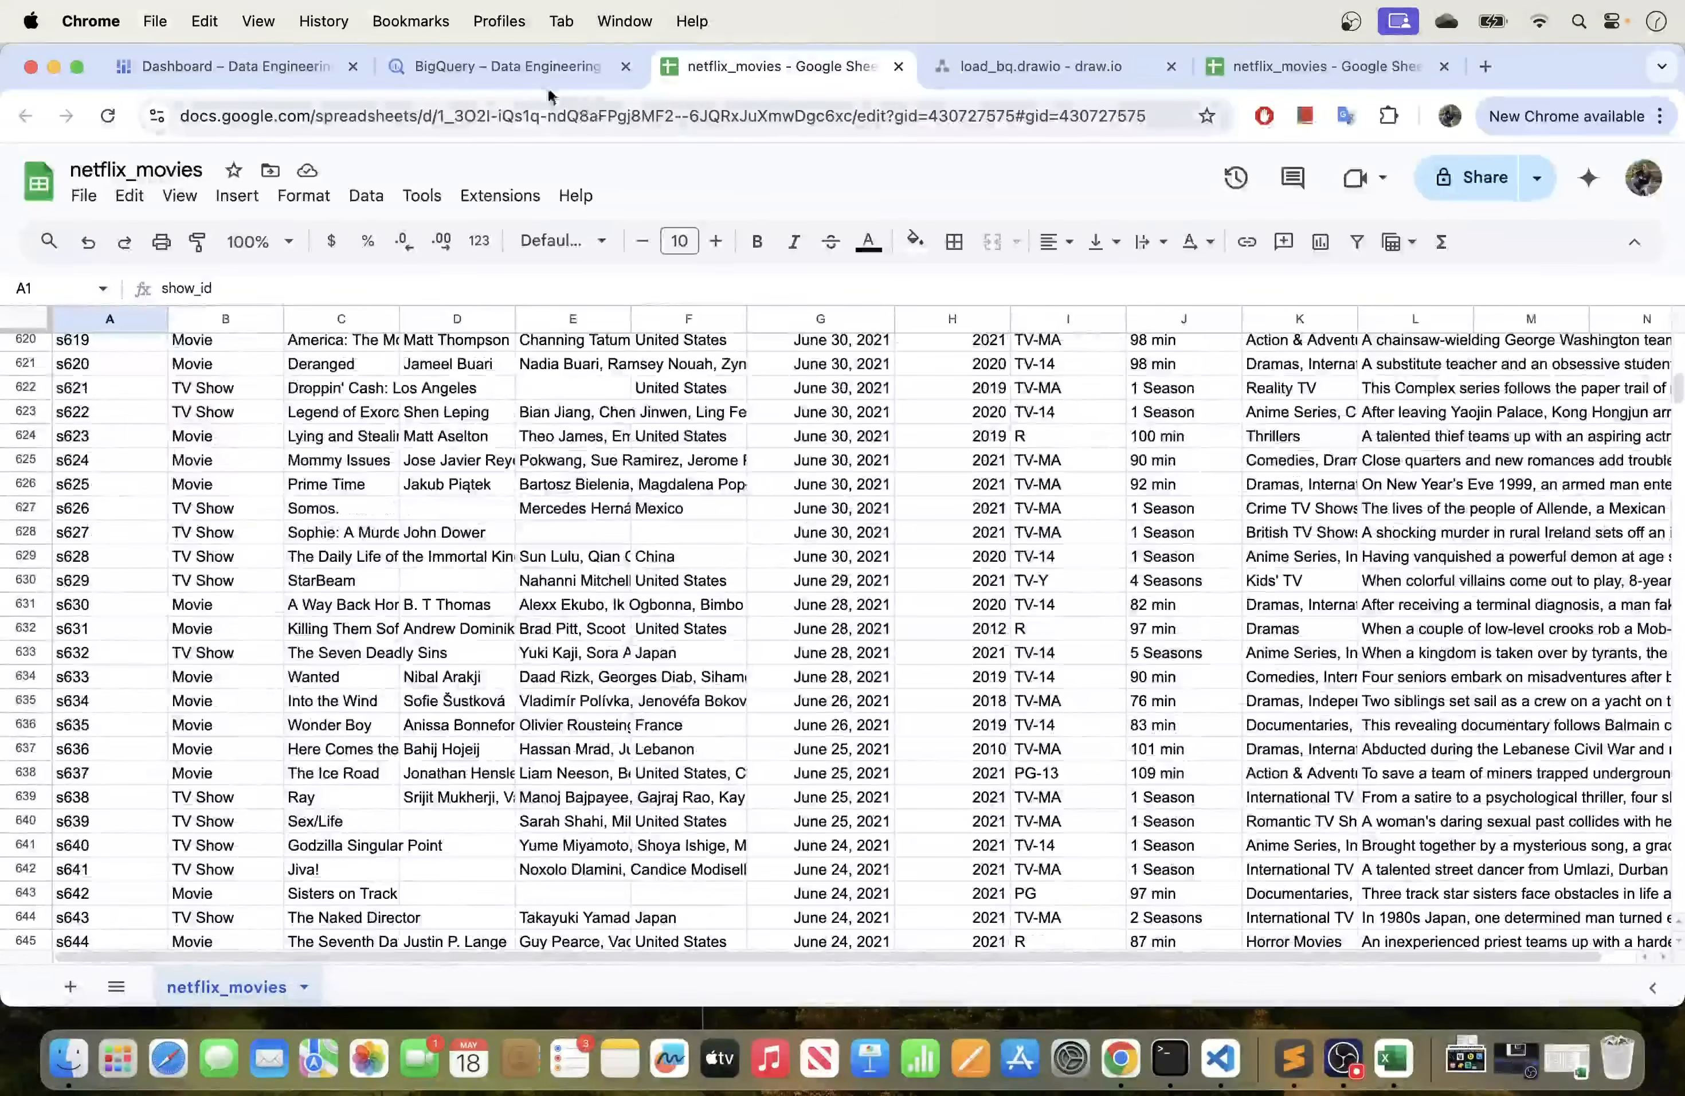
Return to BigQuery and examine the auto-detect schema and source format values in the table's External Data Configuration.
left_click(527, 66)
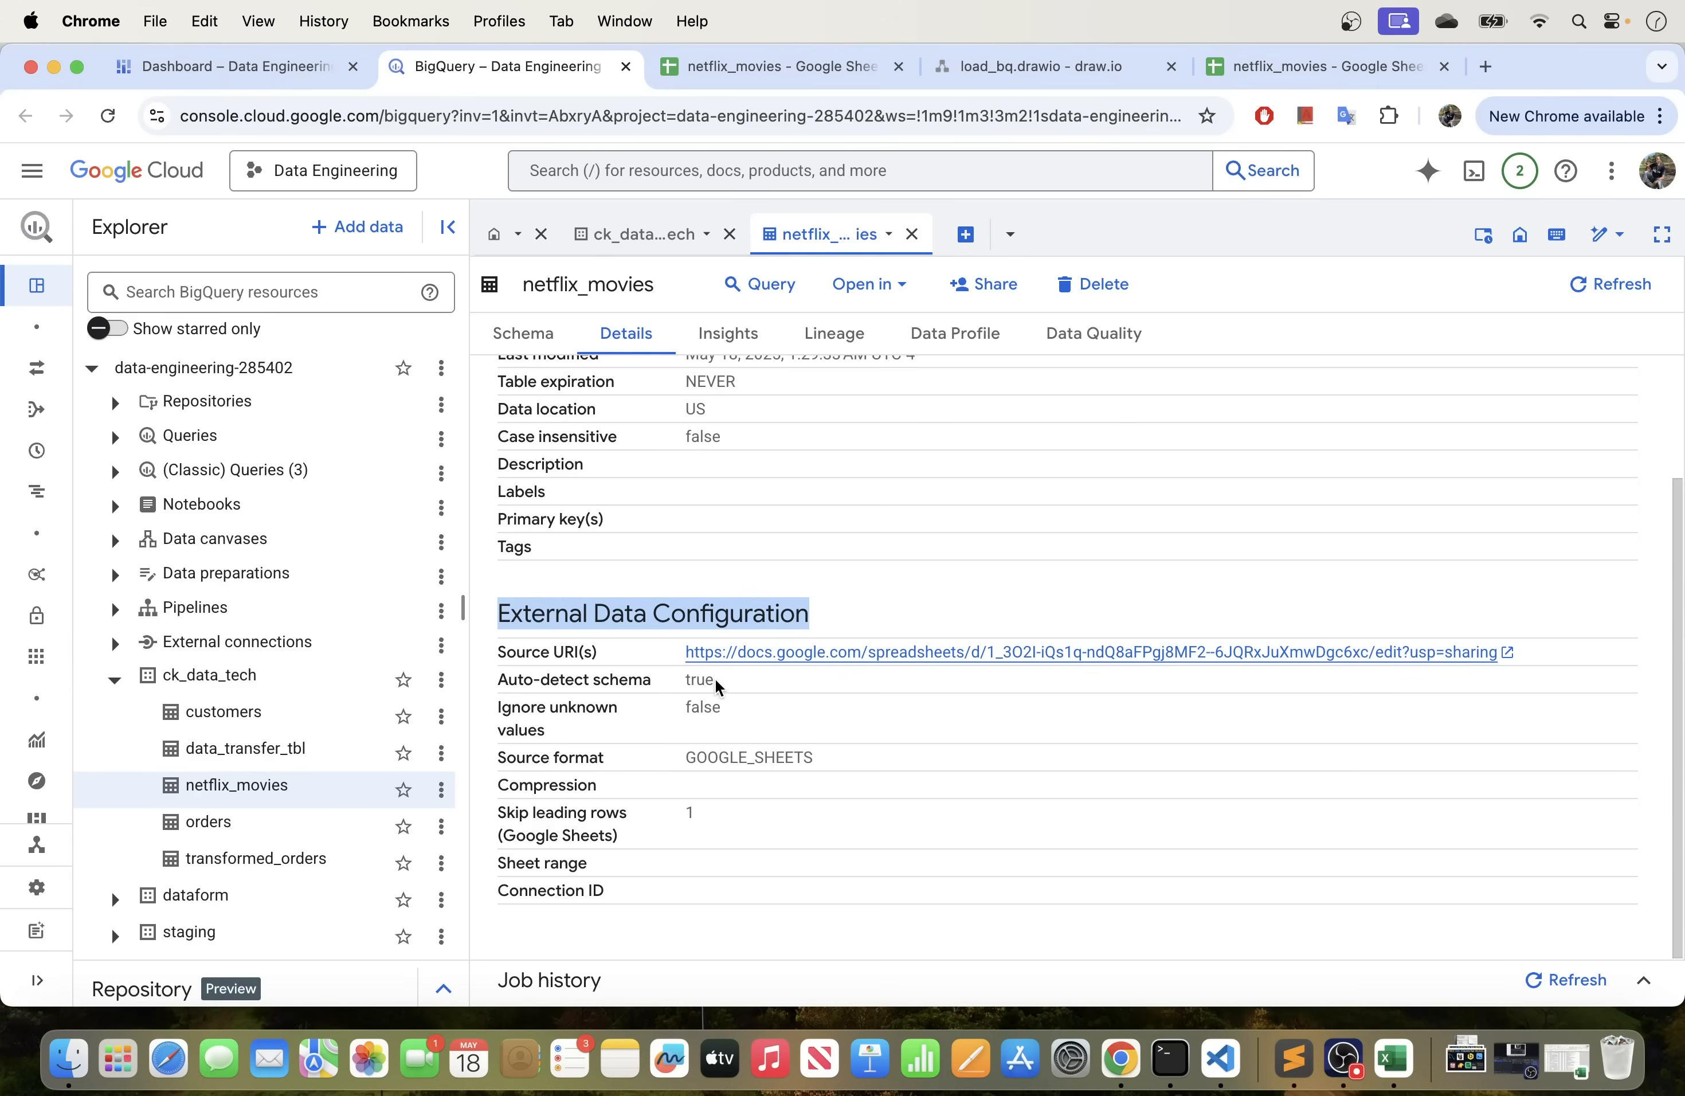
left_click_drag(716, 681, 673, 678)
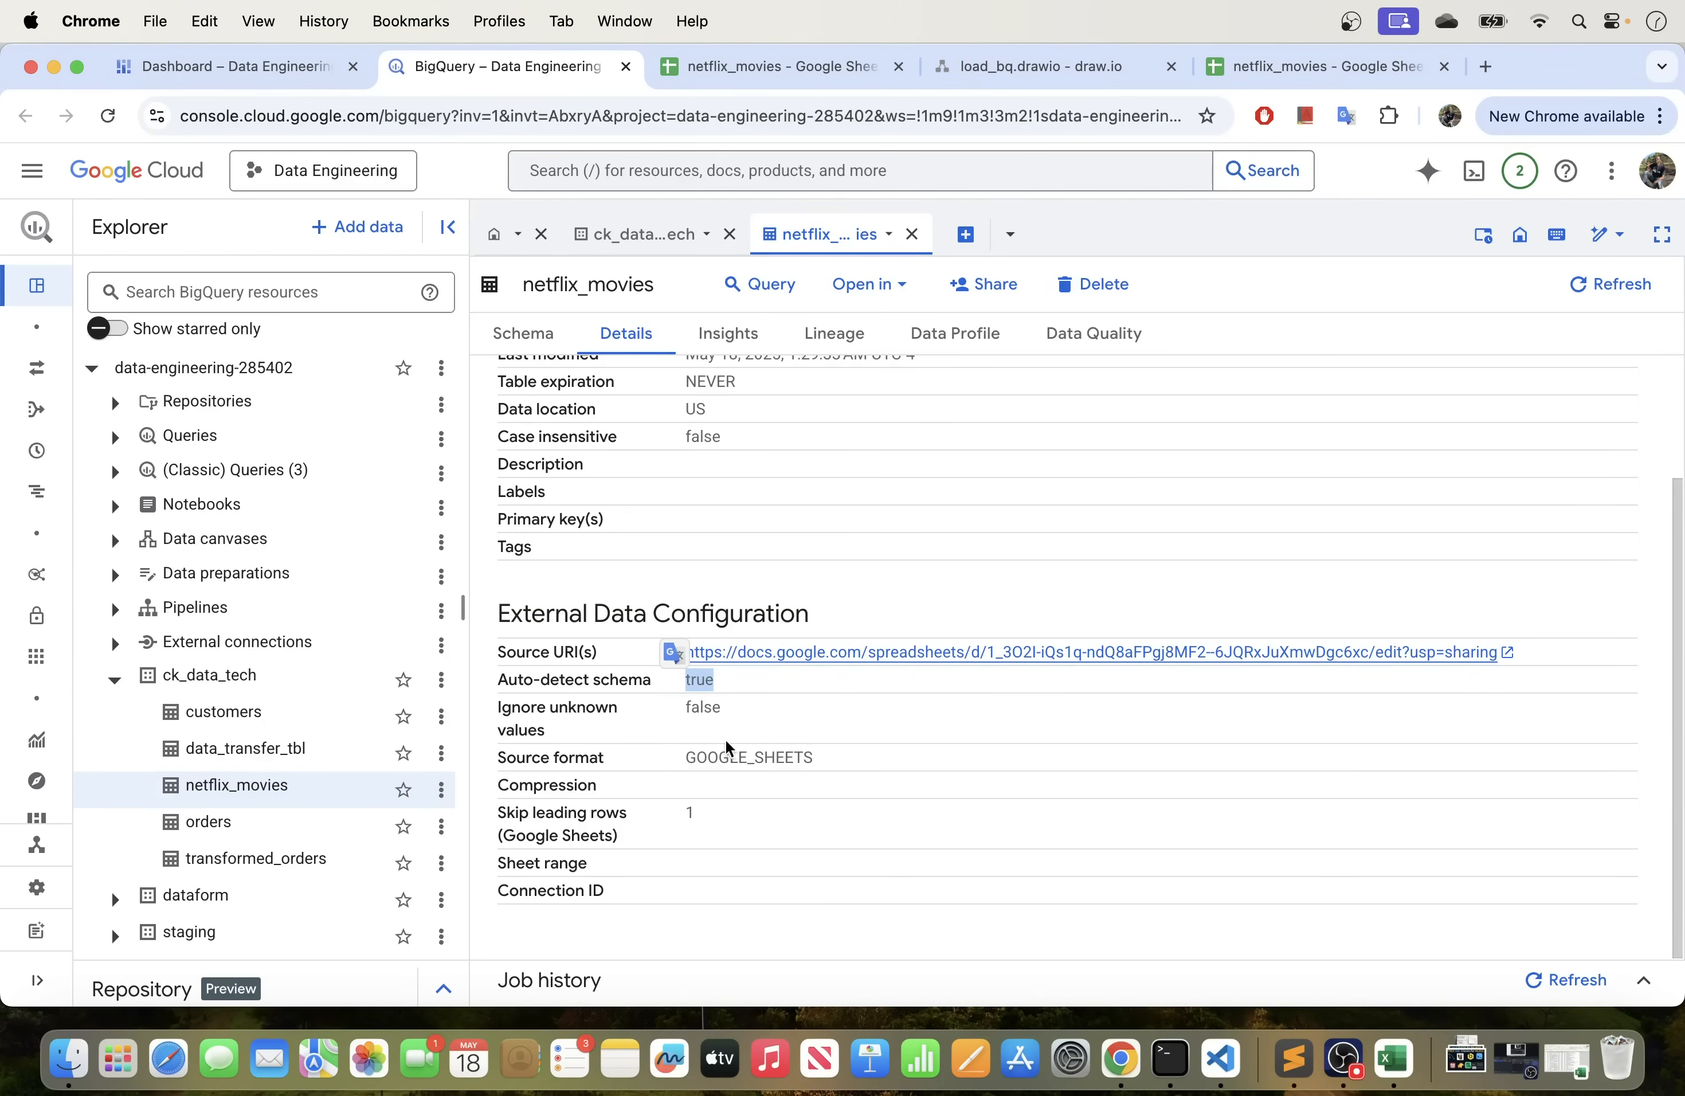
left_click_drag(821, 754, 667, 756)
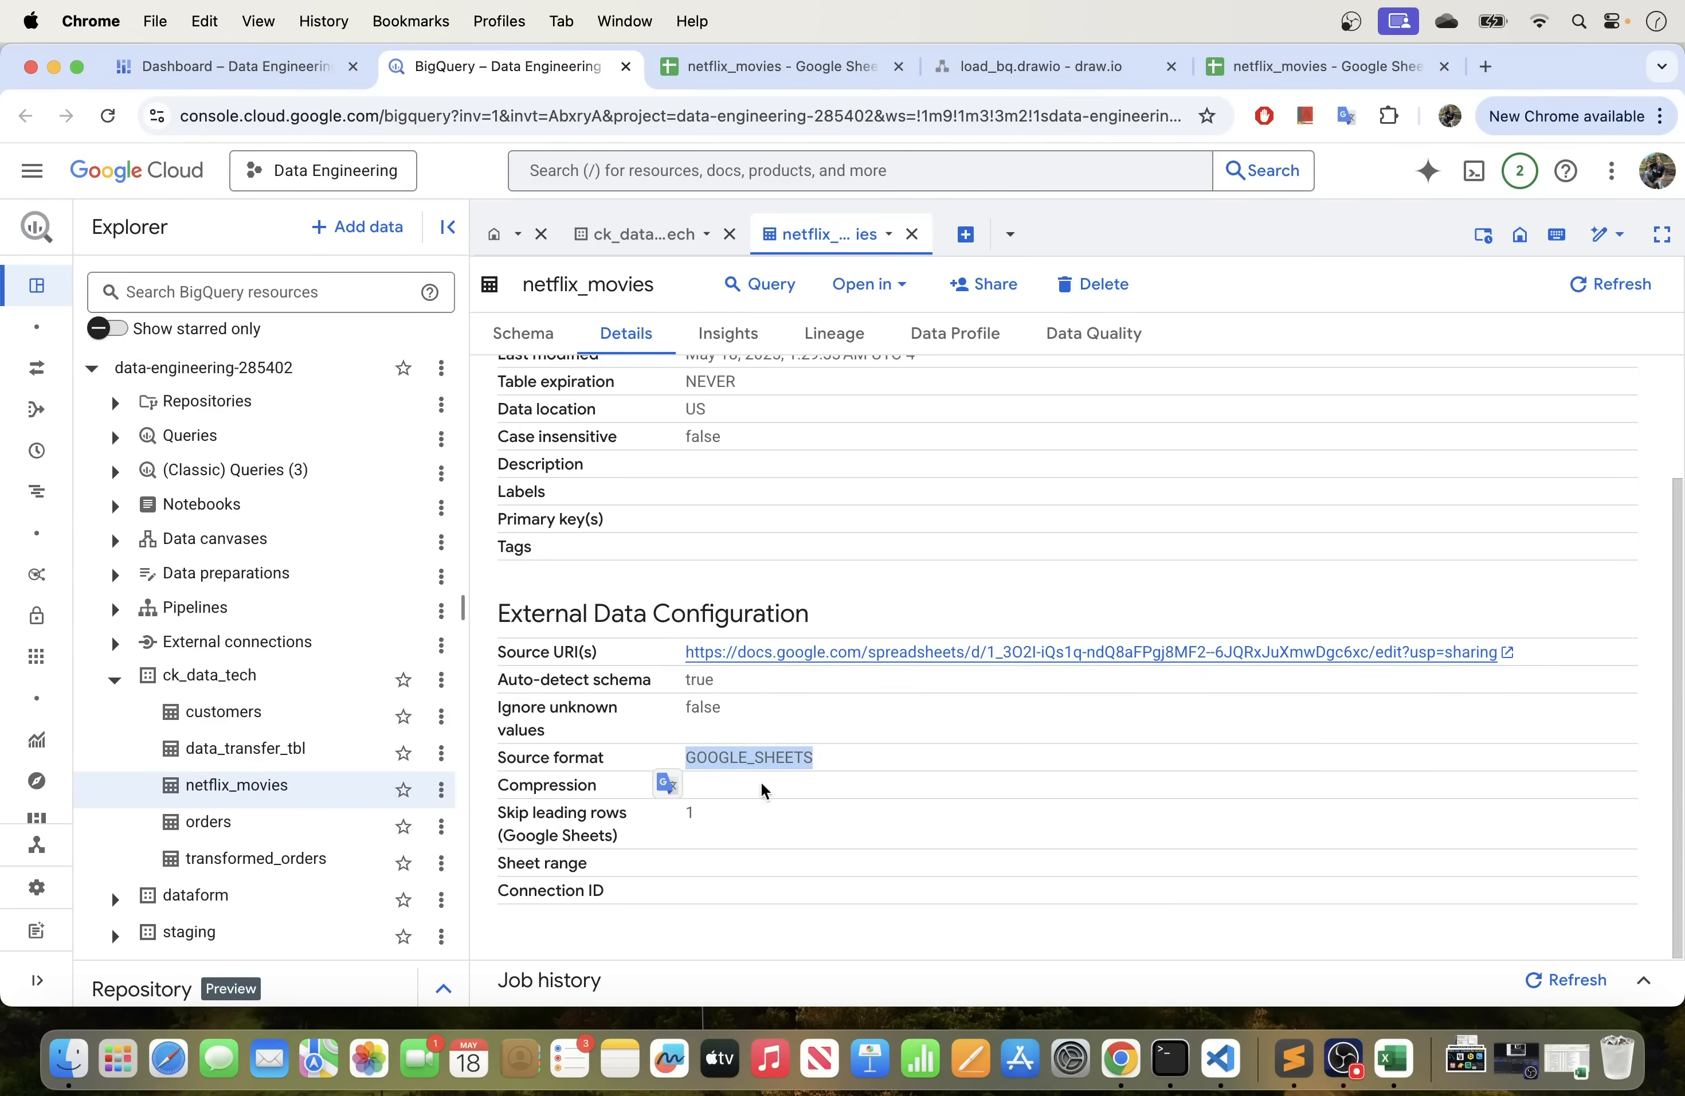
left_click(699, 802)
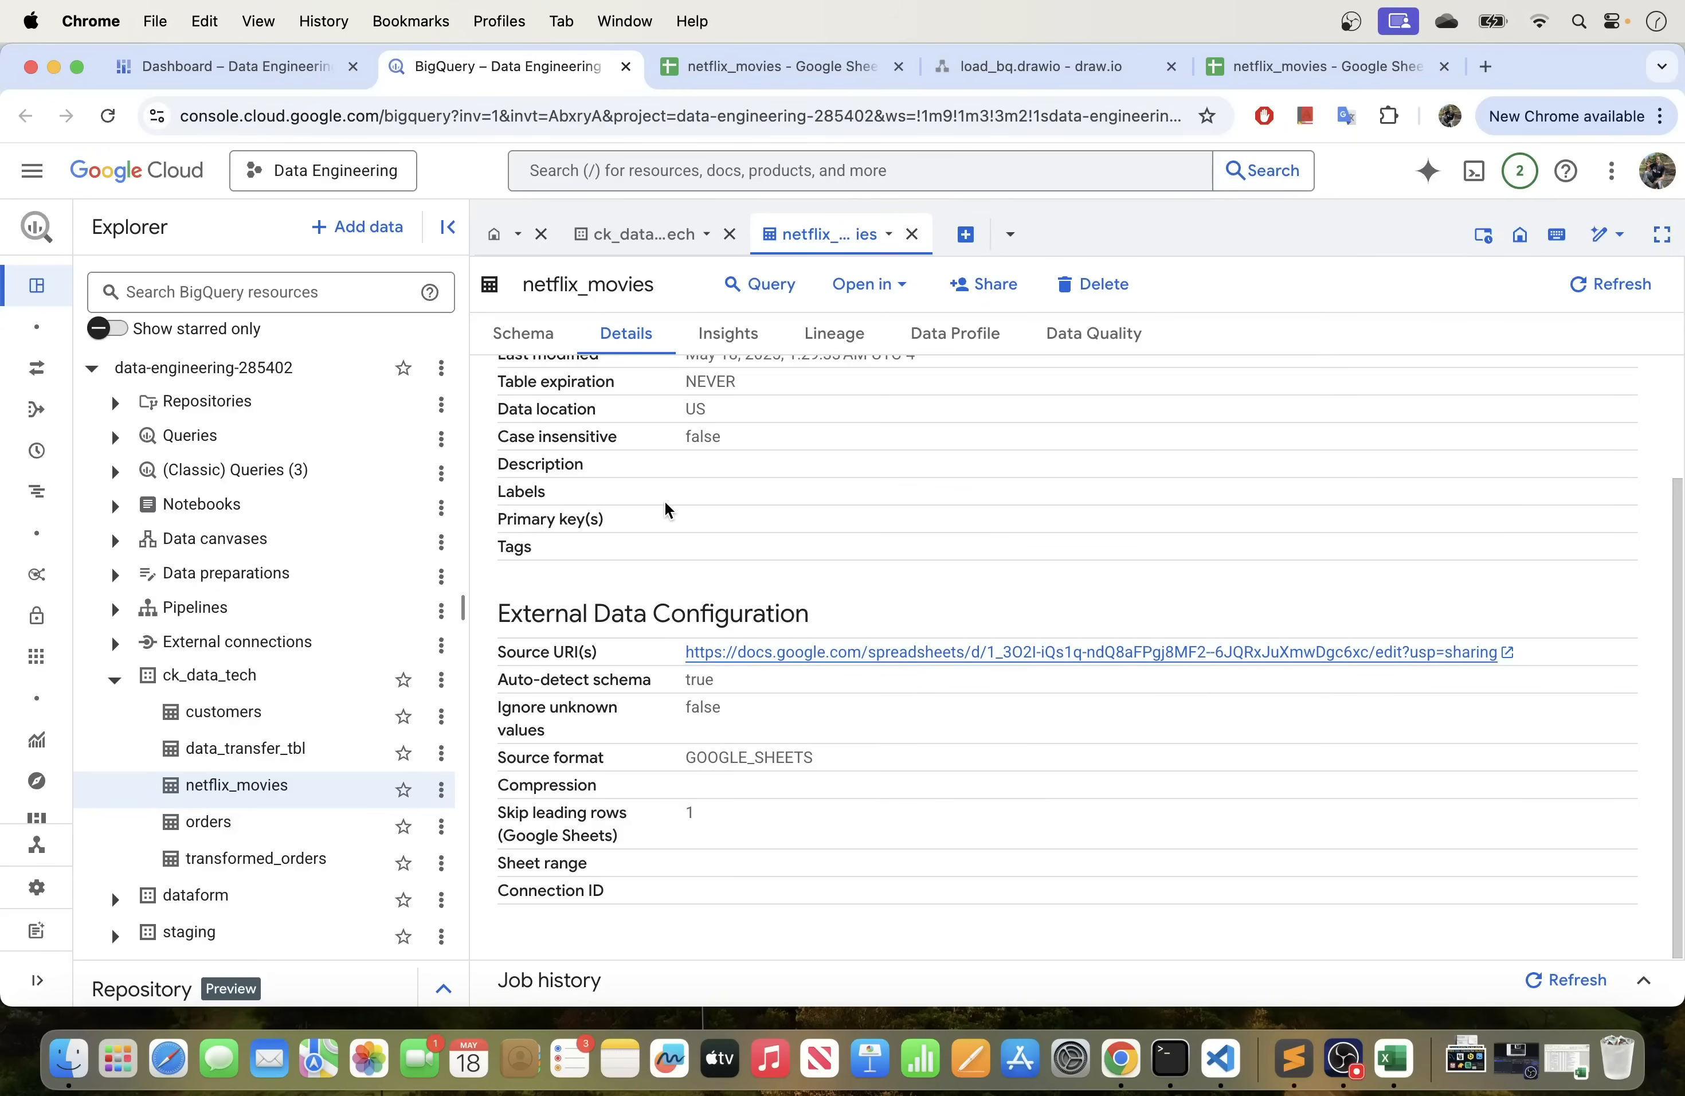
Look through the table's Insights, Lineage, Data Profile and Data Quality views, narrow the Explorer pane and dismiss the Lineage list view notice.
left_click(728, 336)
left_click(854, 341)
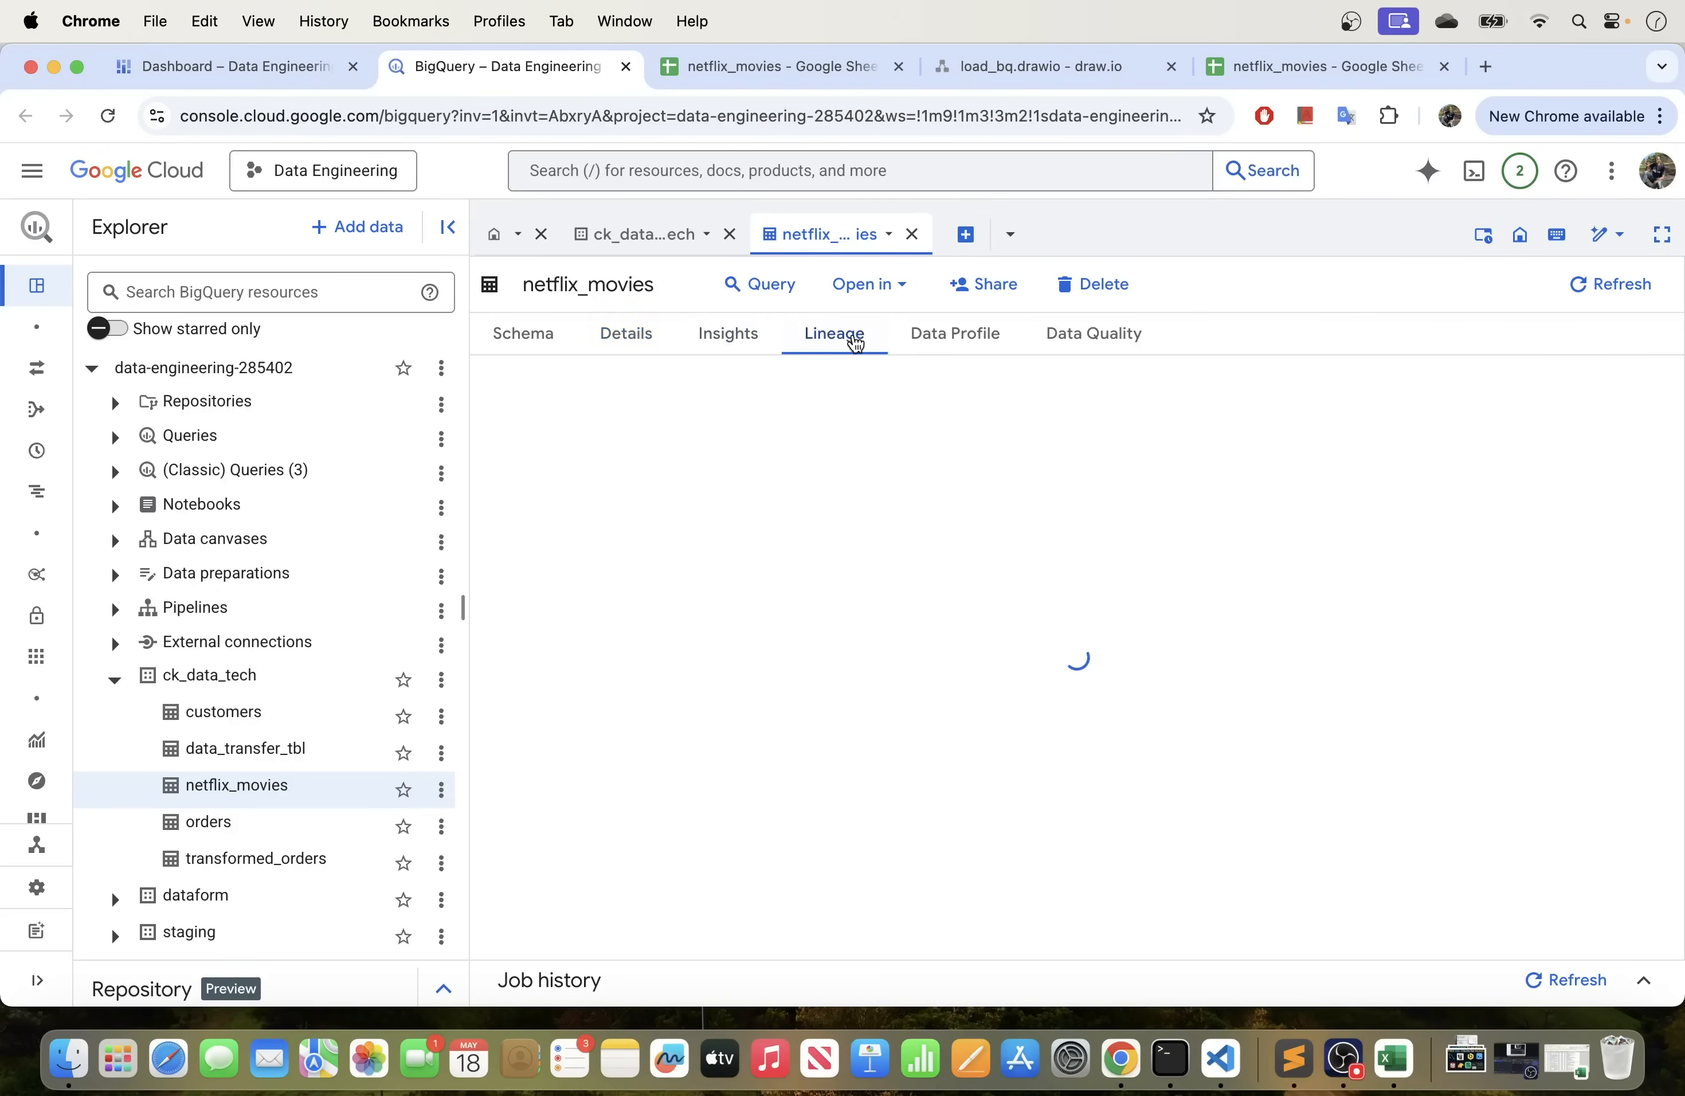
left_click(967, 335)
left_click(1085, 333)
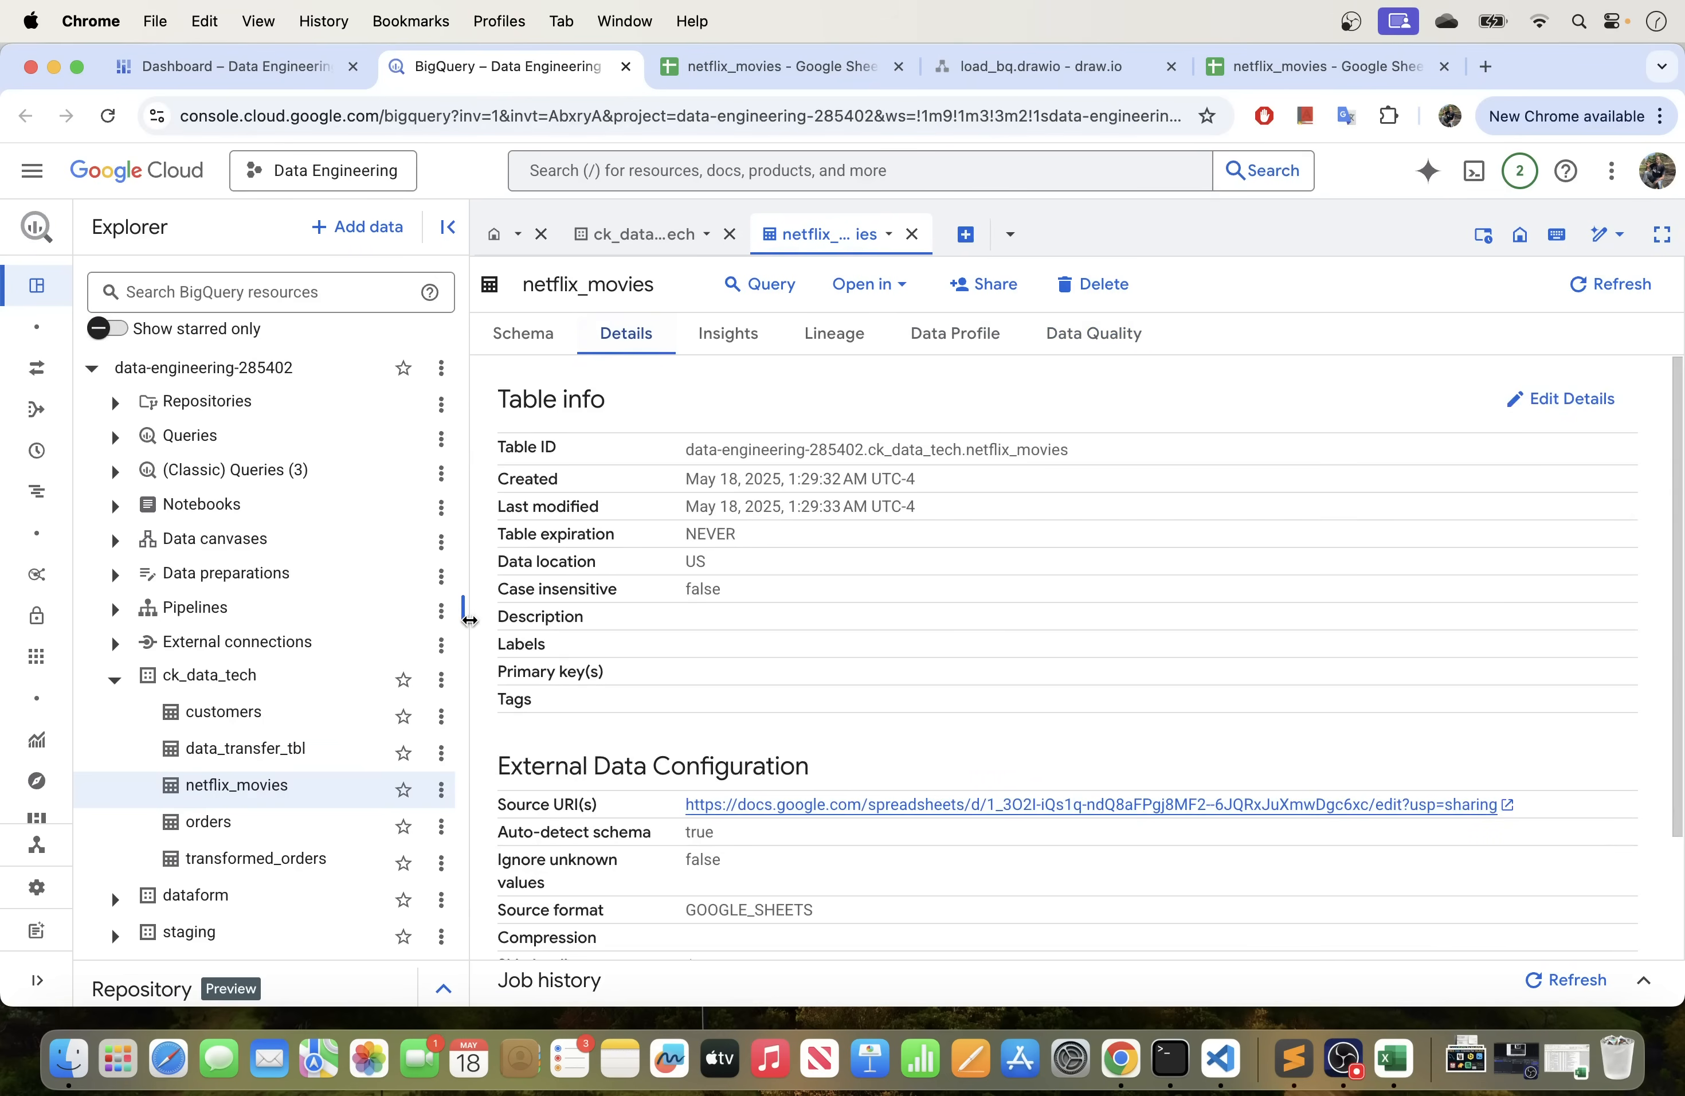
left_click_drag(469, 619, 419, 619)
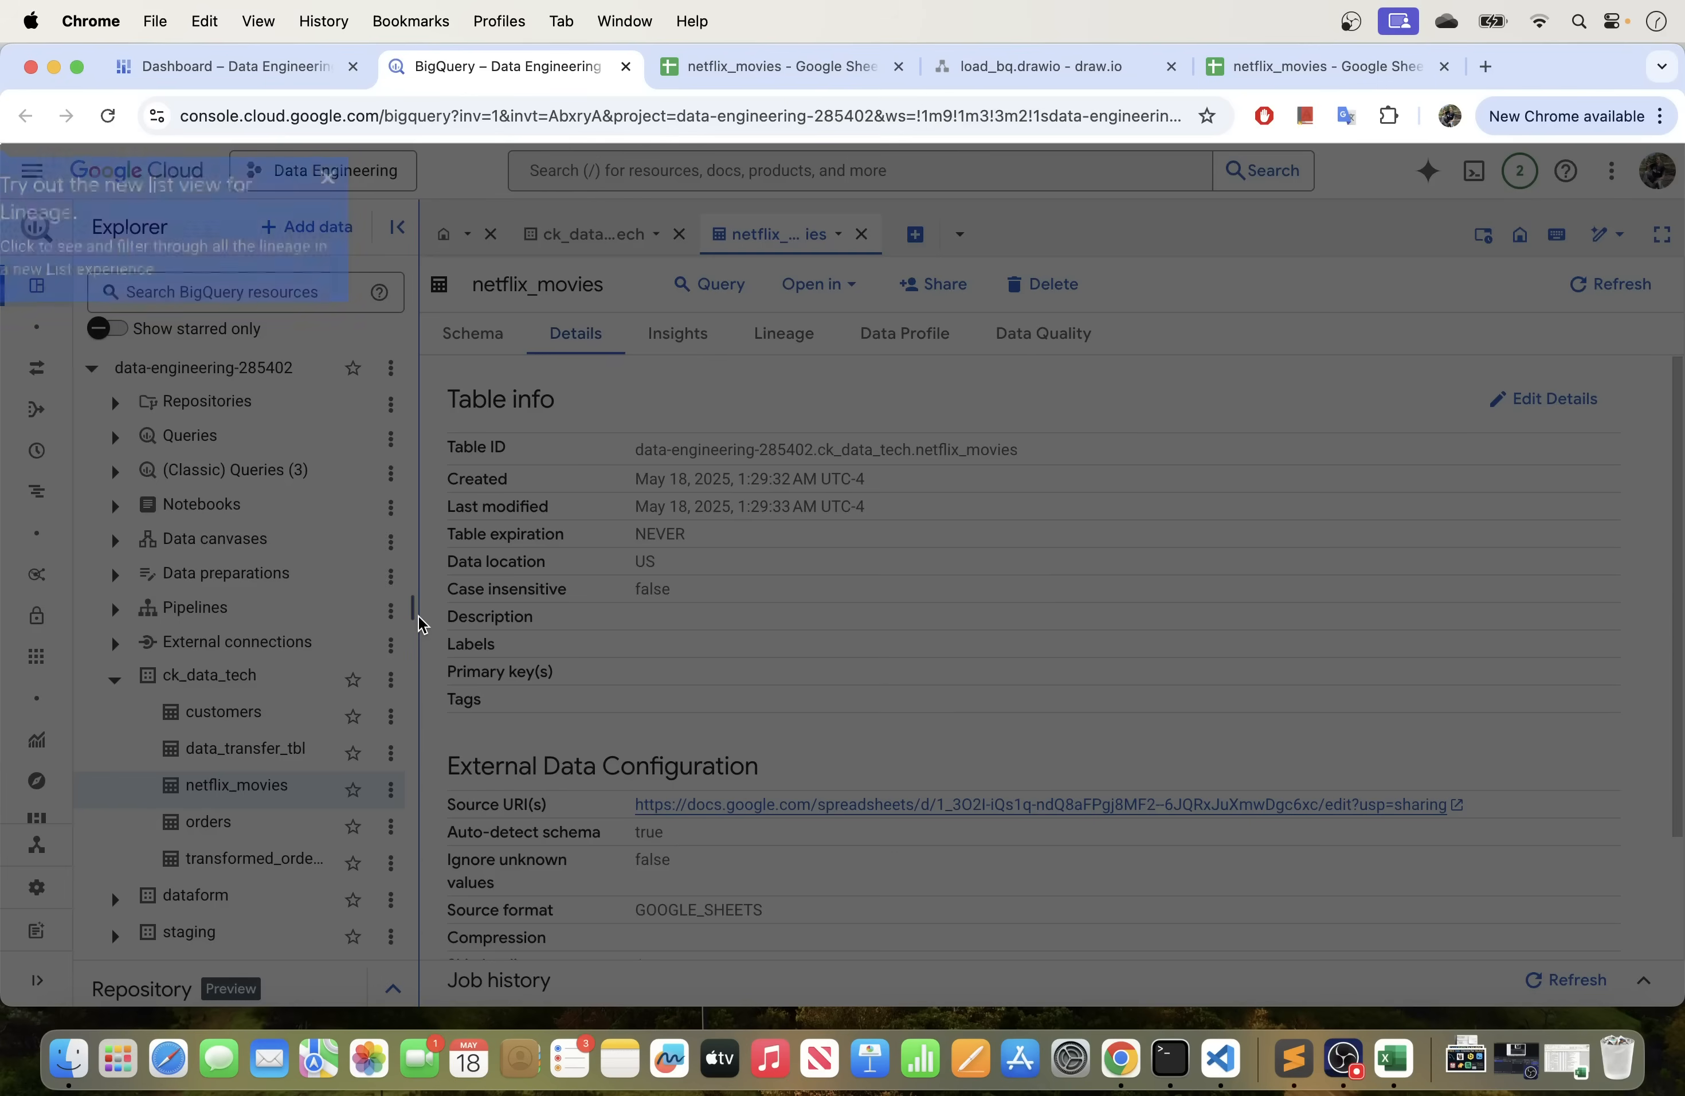
left_click(329, 178)
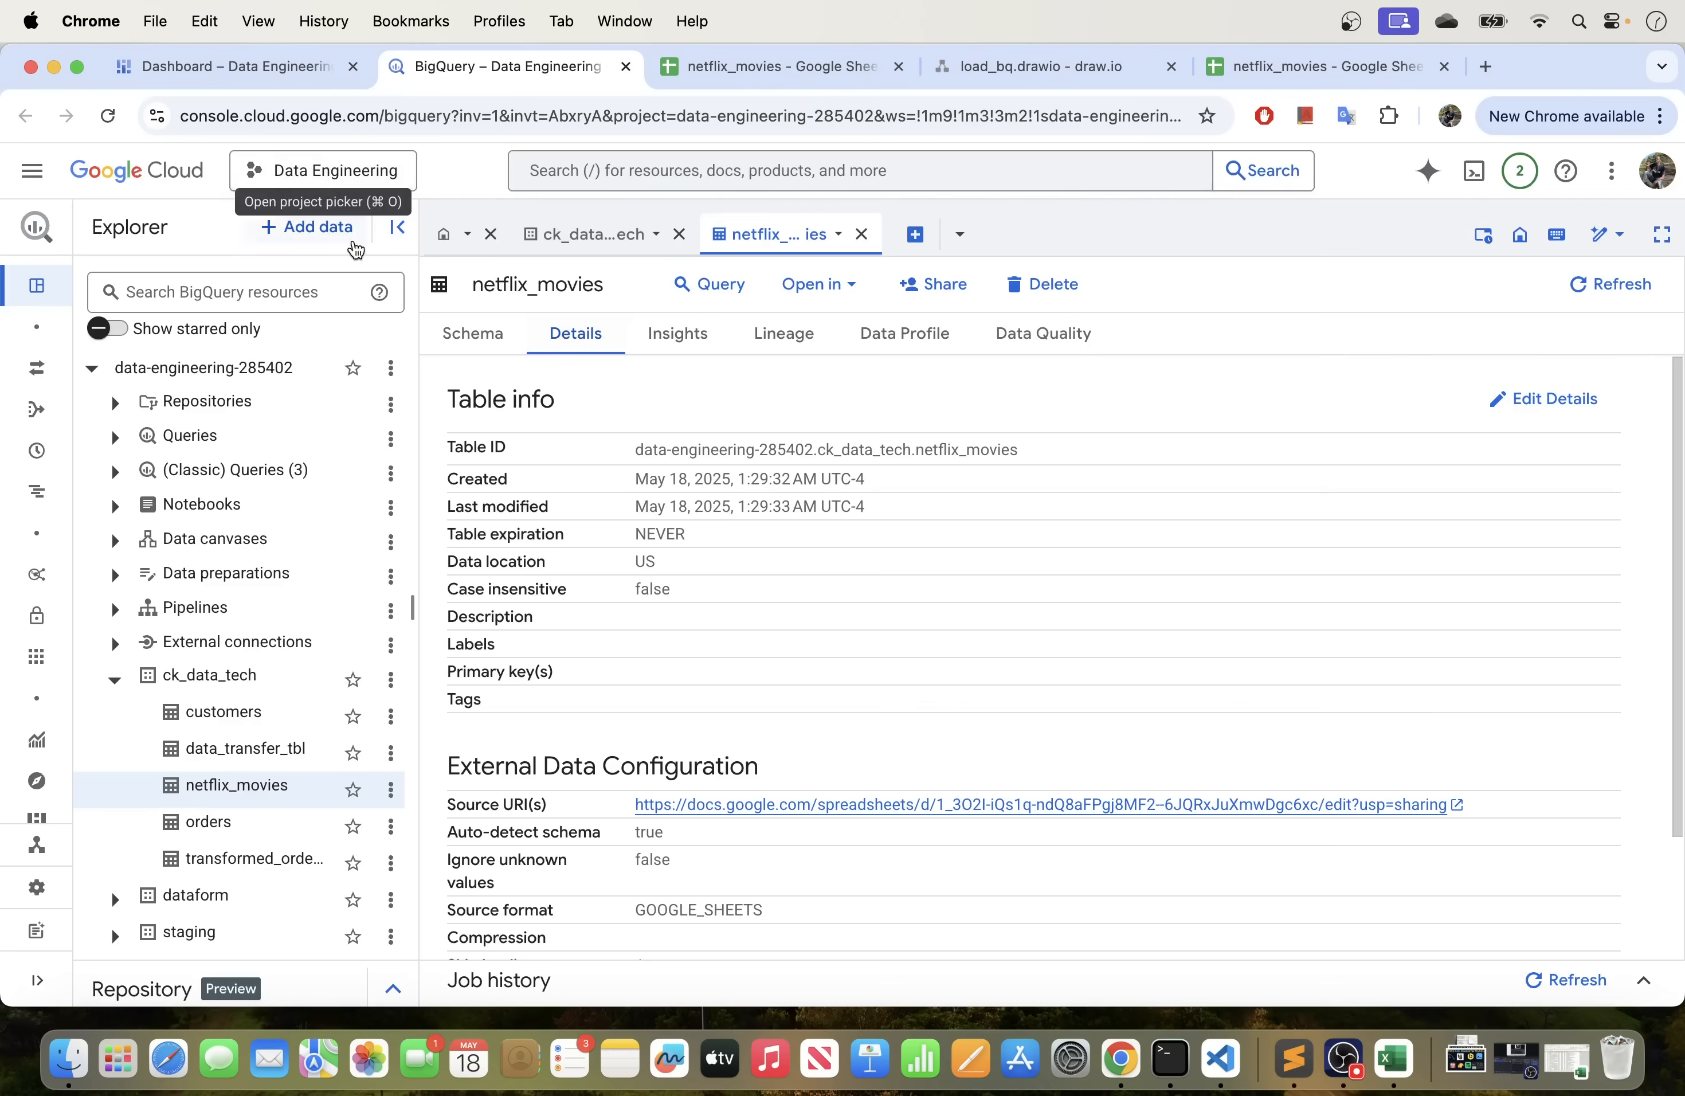
Query the netflix_movies table from its page, selecting all columns with a limit of 1000 rows, and run the query.
left_click(916, 241)
left_click(799, 240)
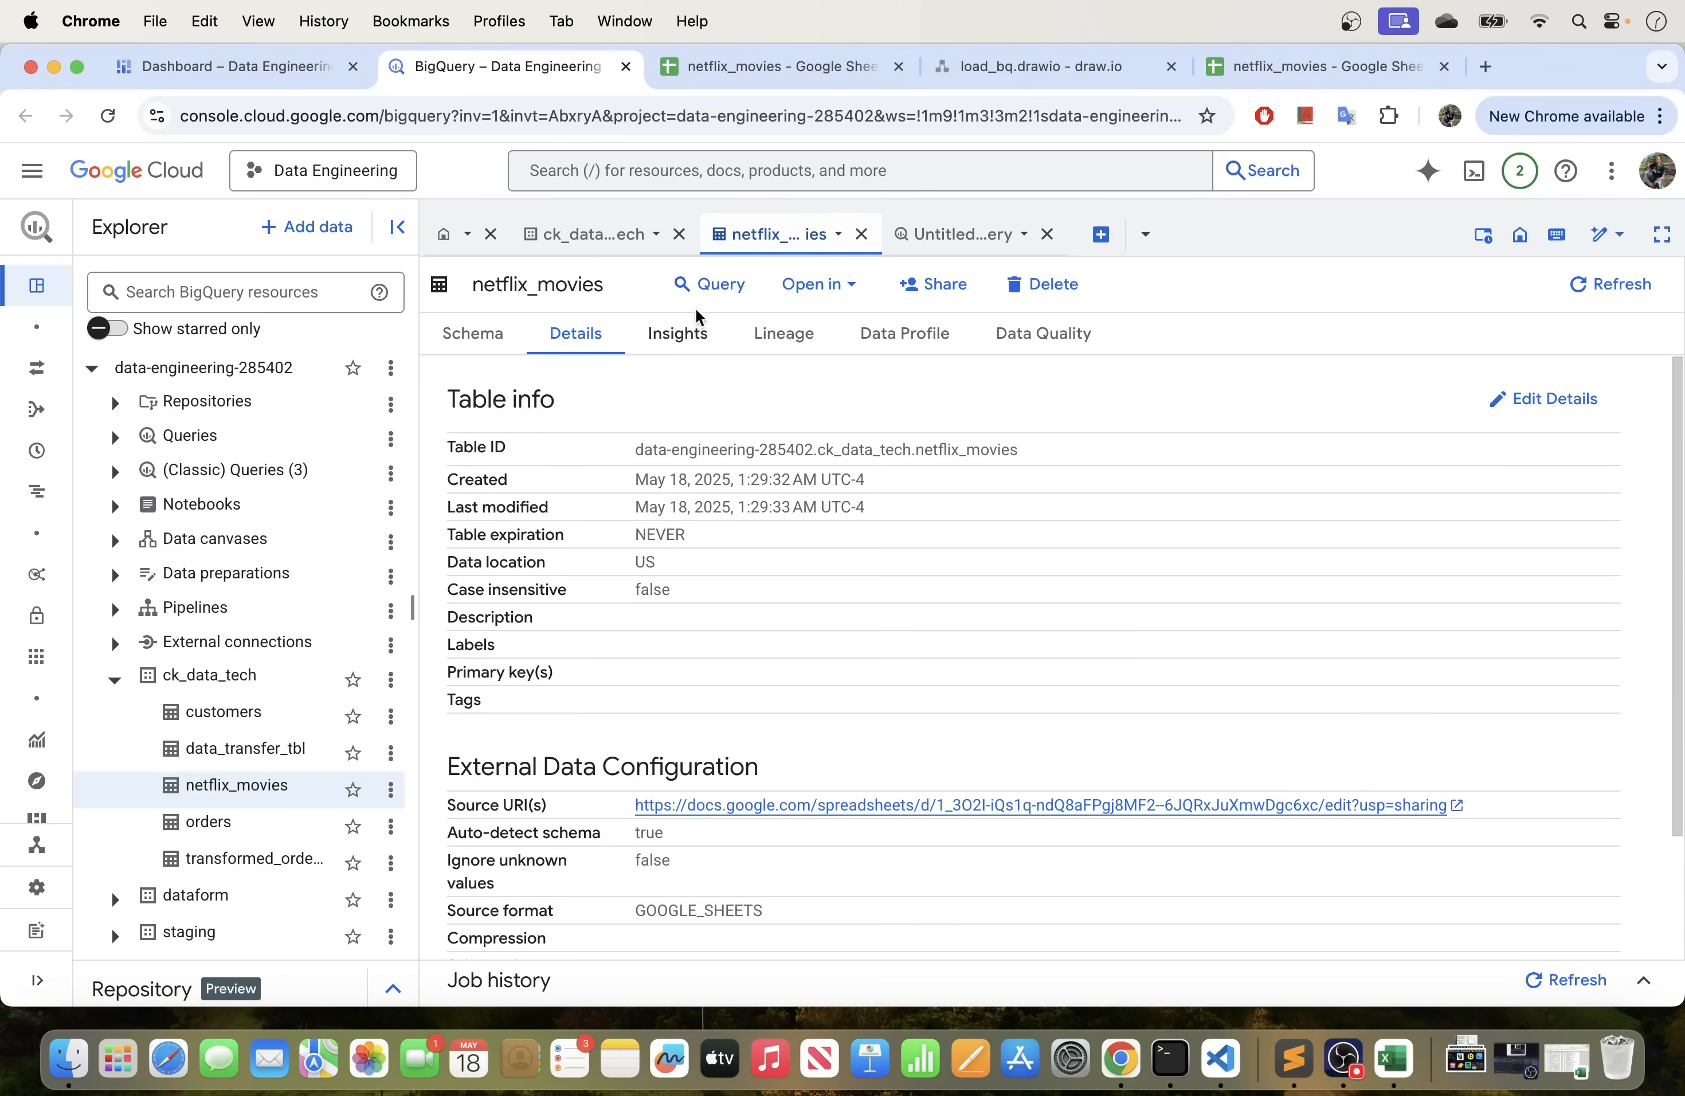
left_click(713, 285)
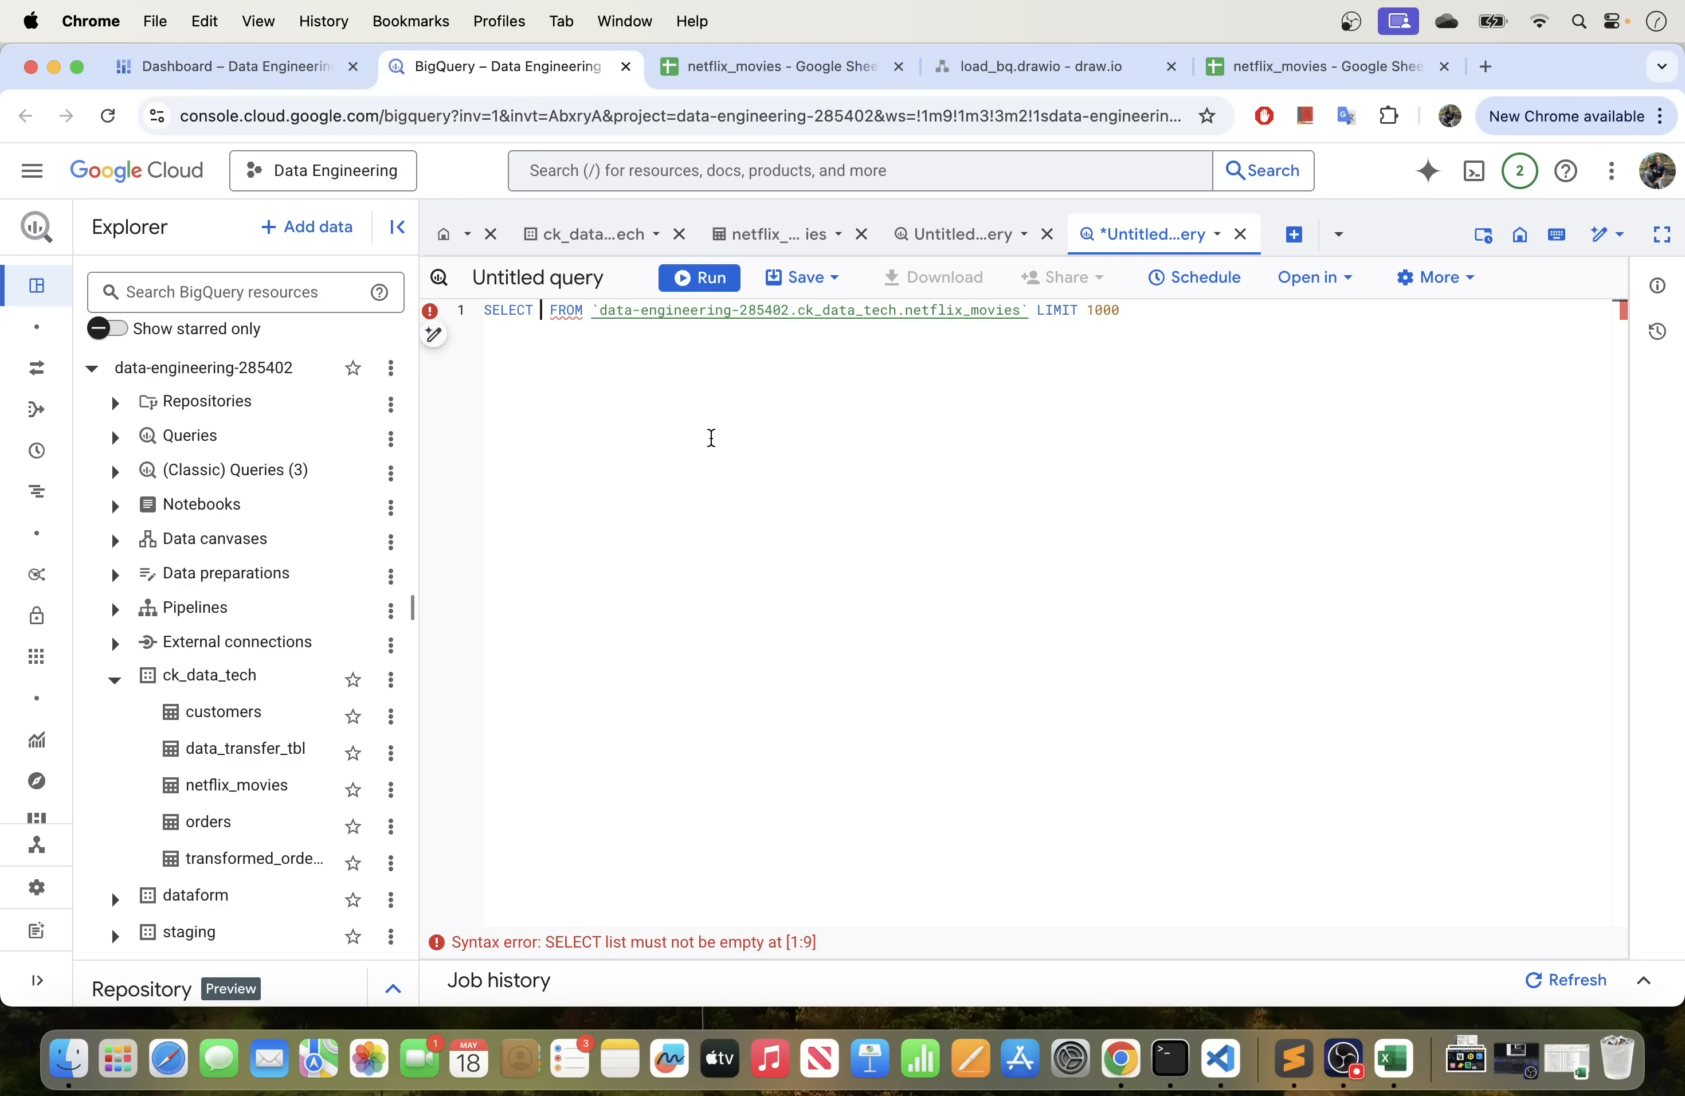
type("*")
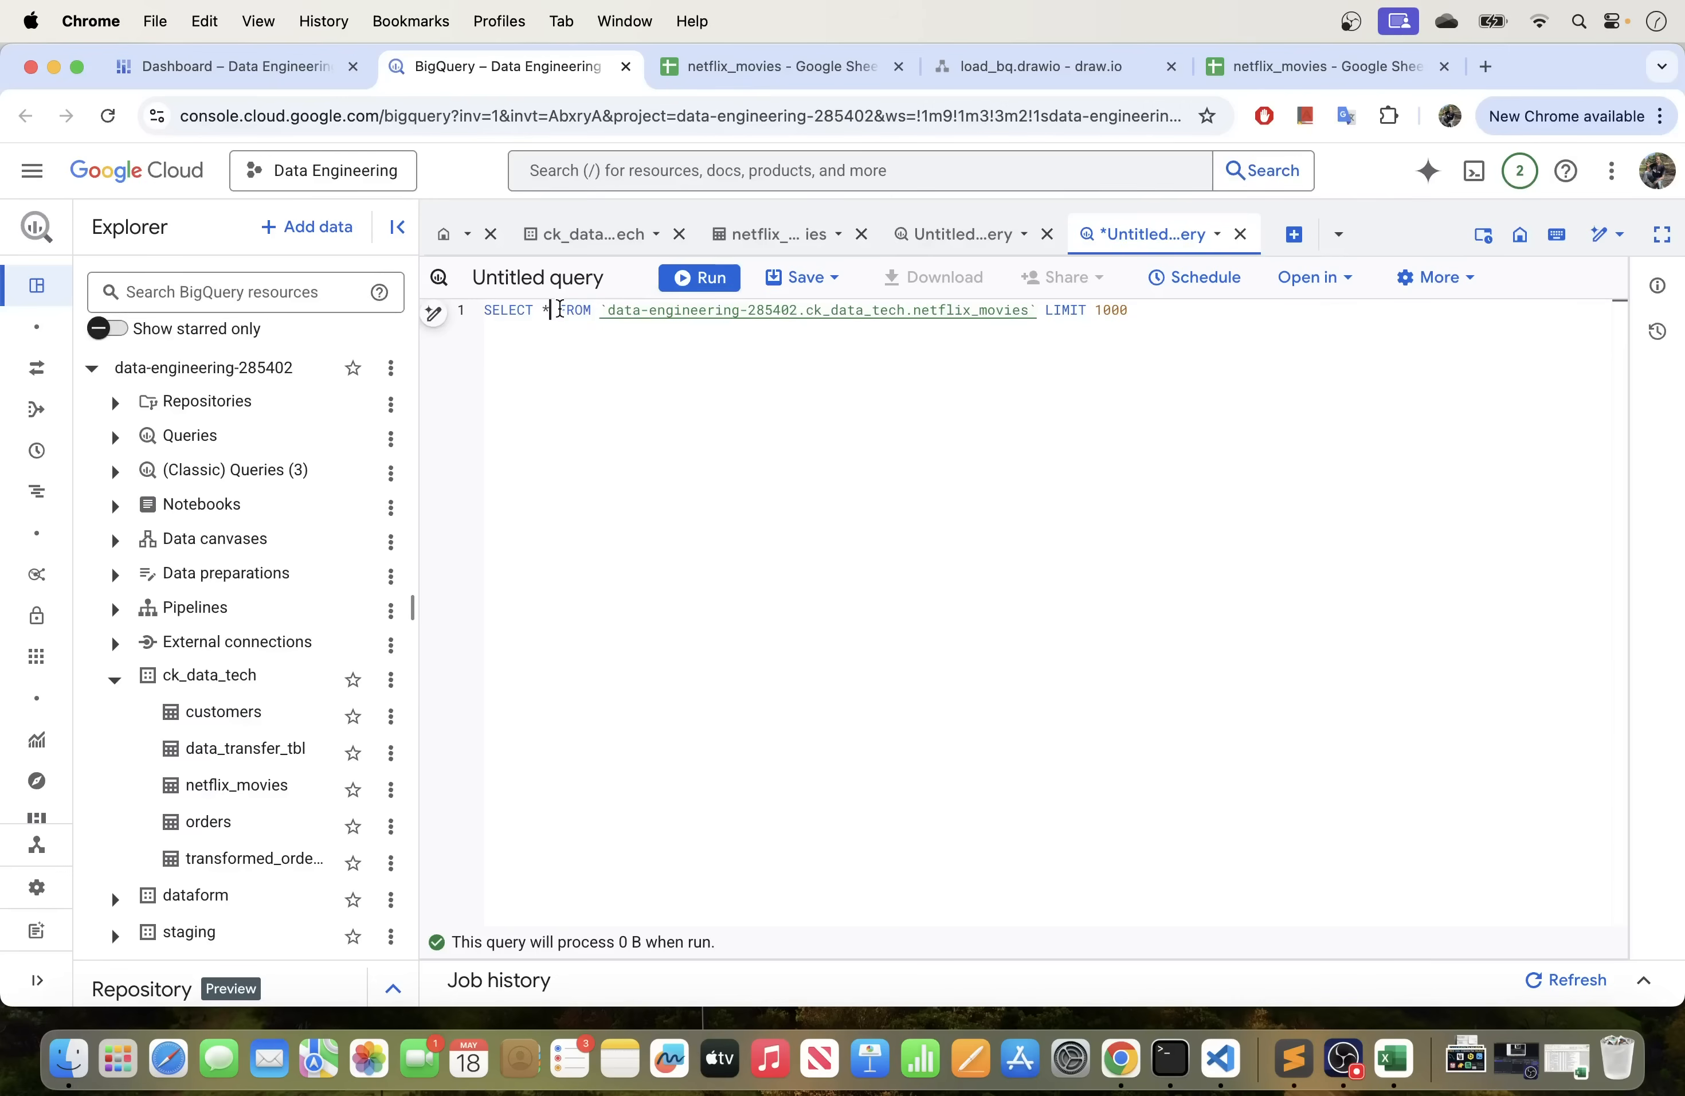
left_click(720, 283)
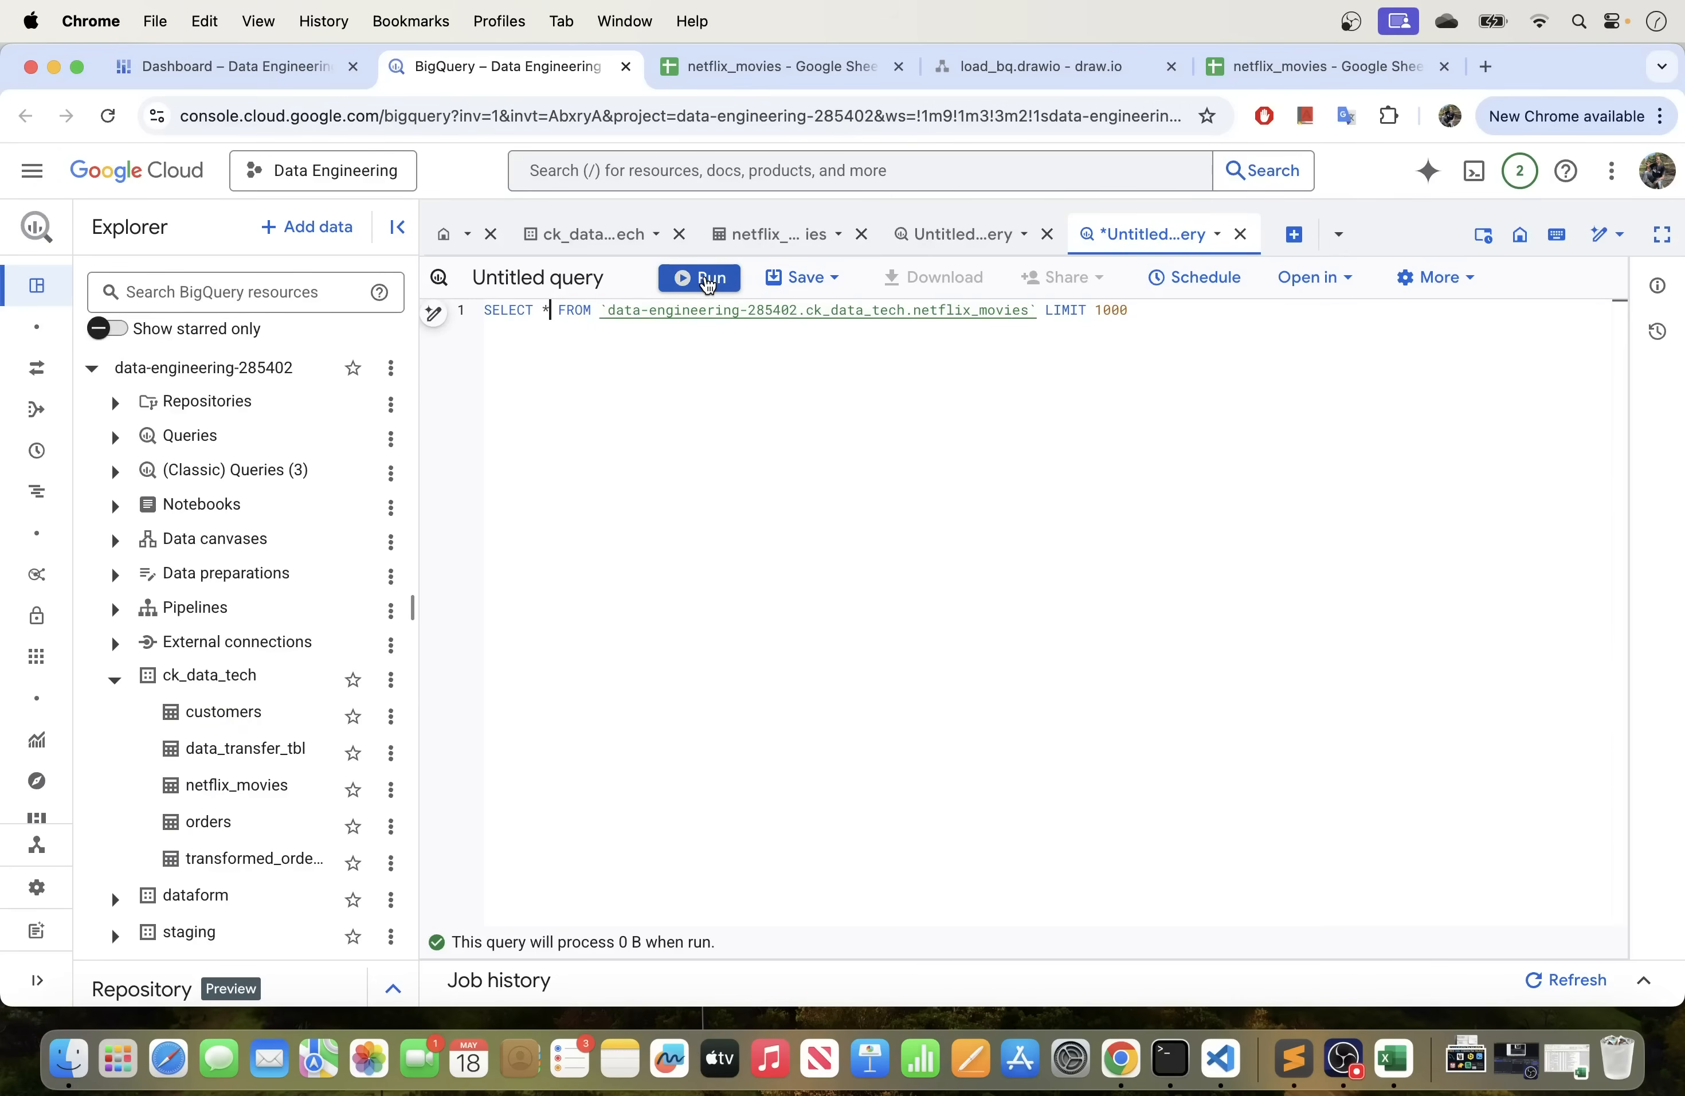
Enlarge the query results area and narrow the Explorer pane to examine the returned netflix_movies rows.
left_click_drag(1003, 606, 1024, 393)
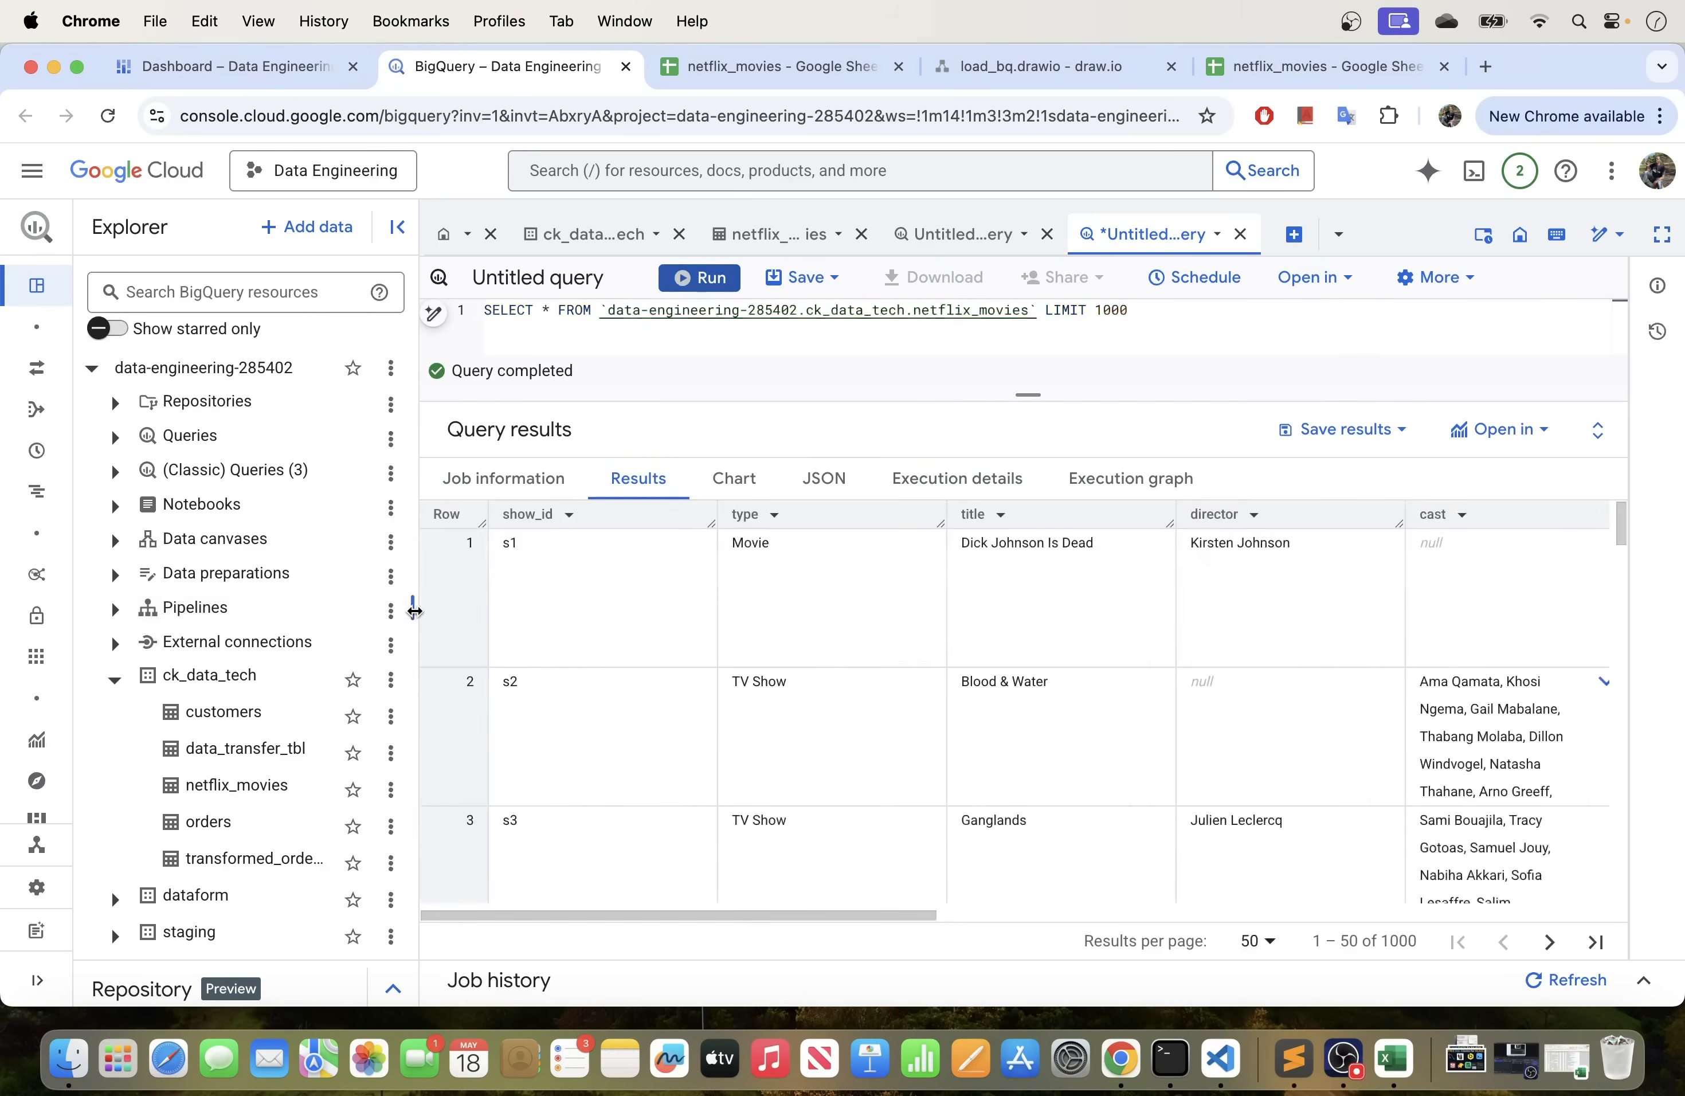
left_click_drag(413, 606, 274, 607)
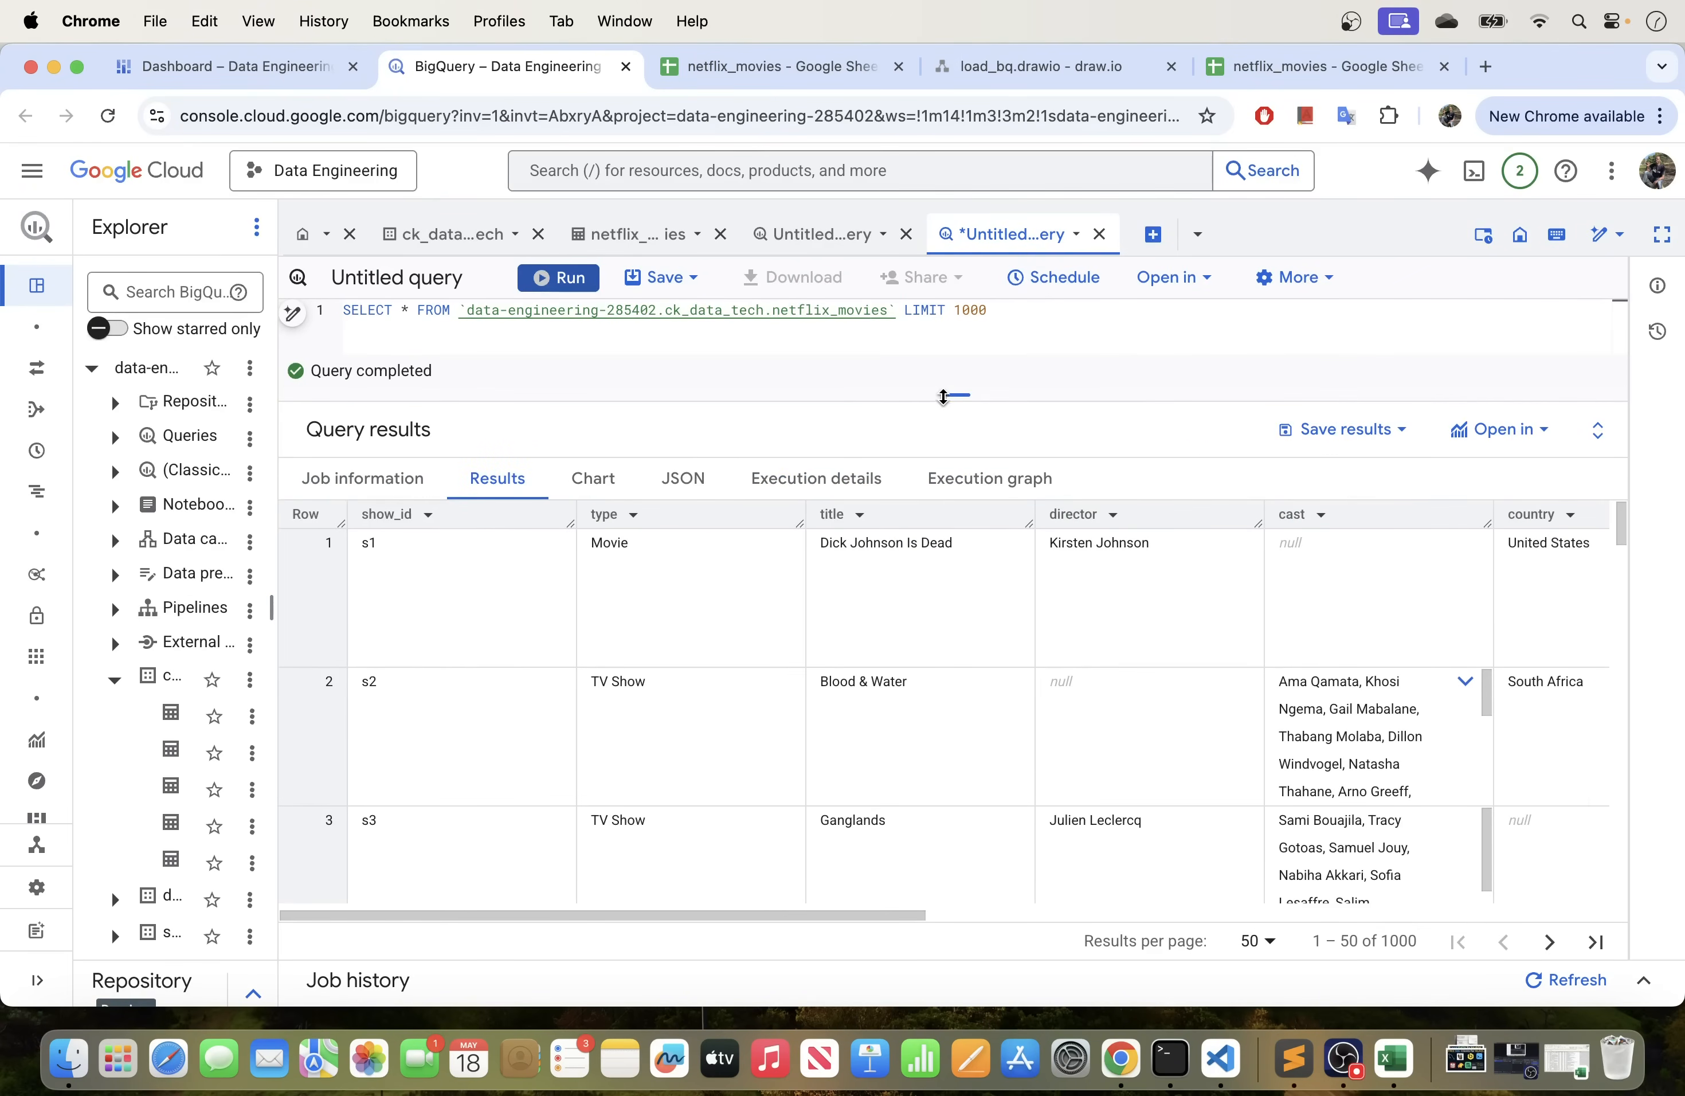
left_click_drag(957, 395, 957, 354)
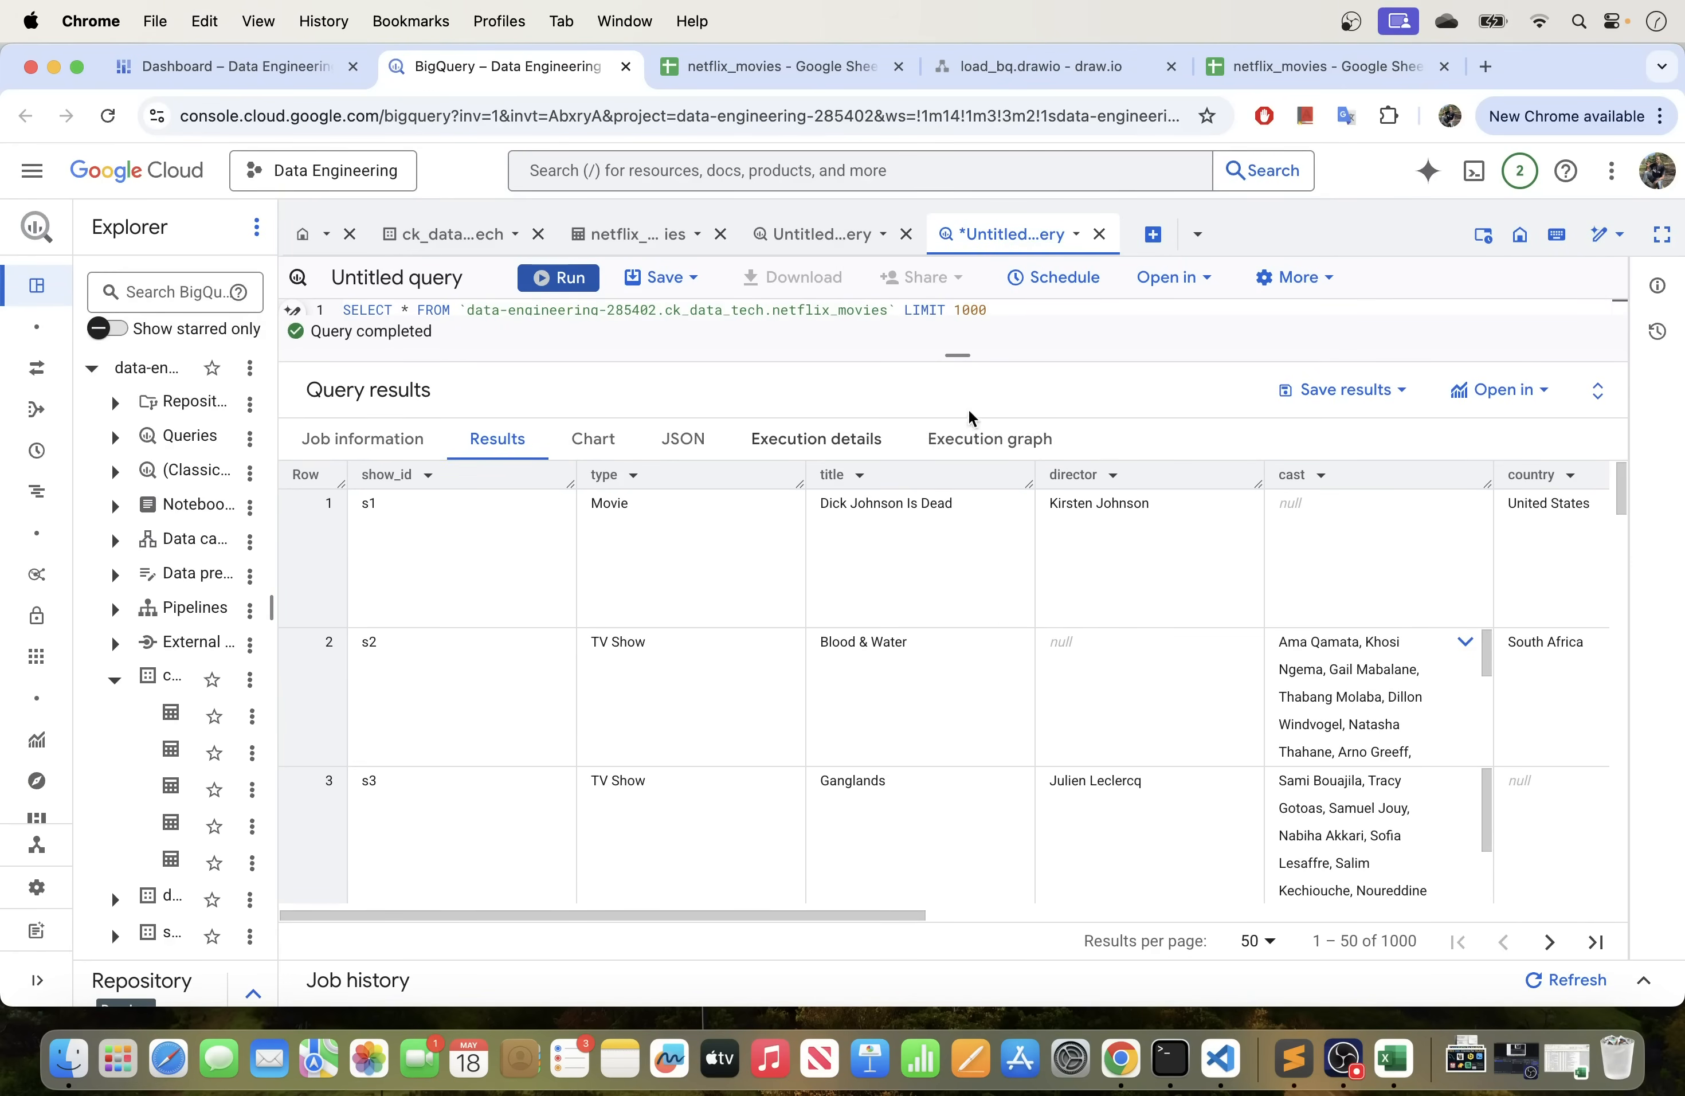
Change the query to select COUNT(*) from netflix_movies, run it and examine the row count in the results.
left_click_drag(958, 354, 957, 512)
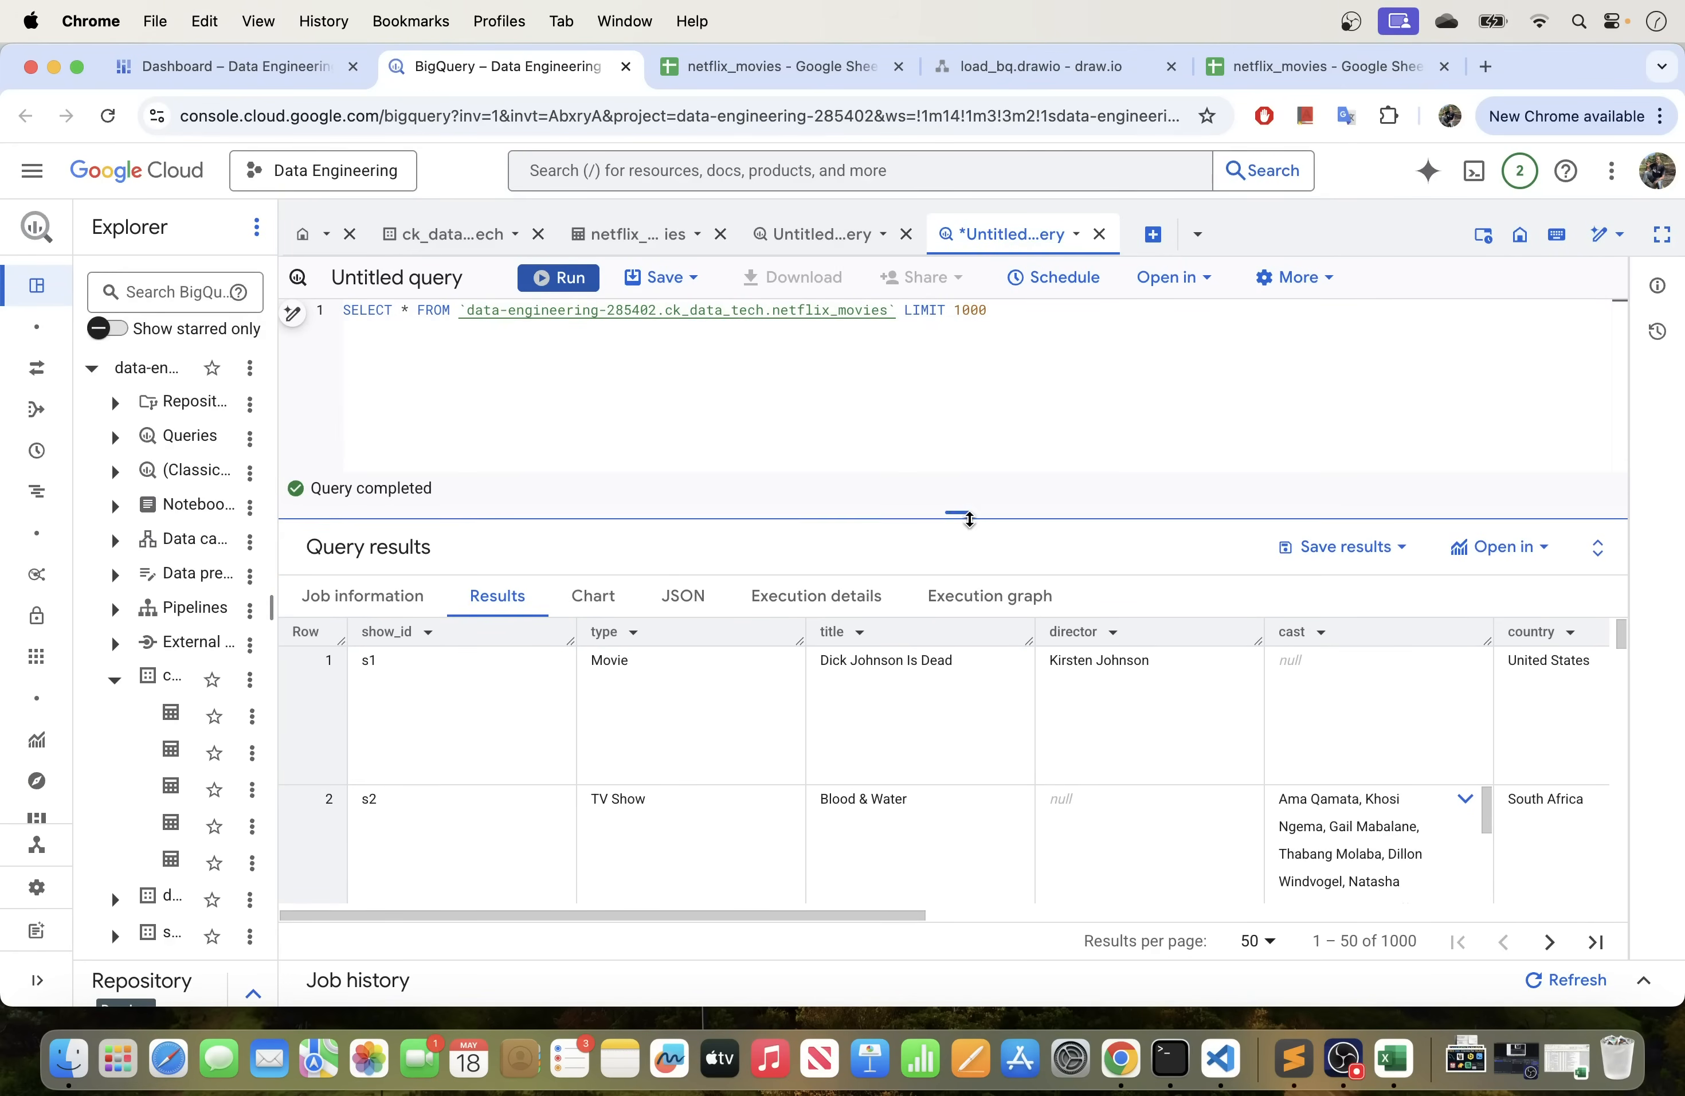
left_click(401, 310)
type("COUNT(")
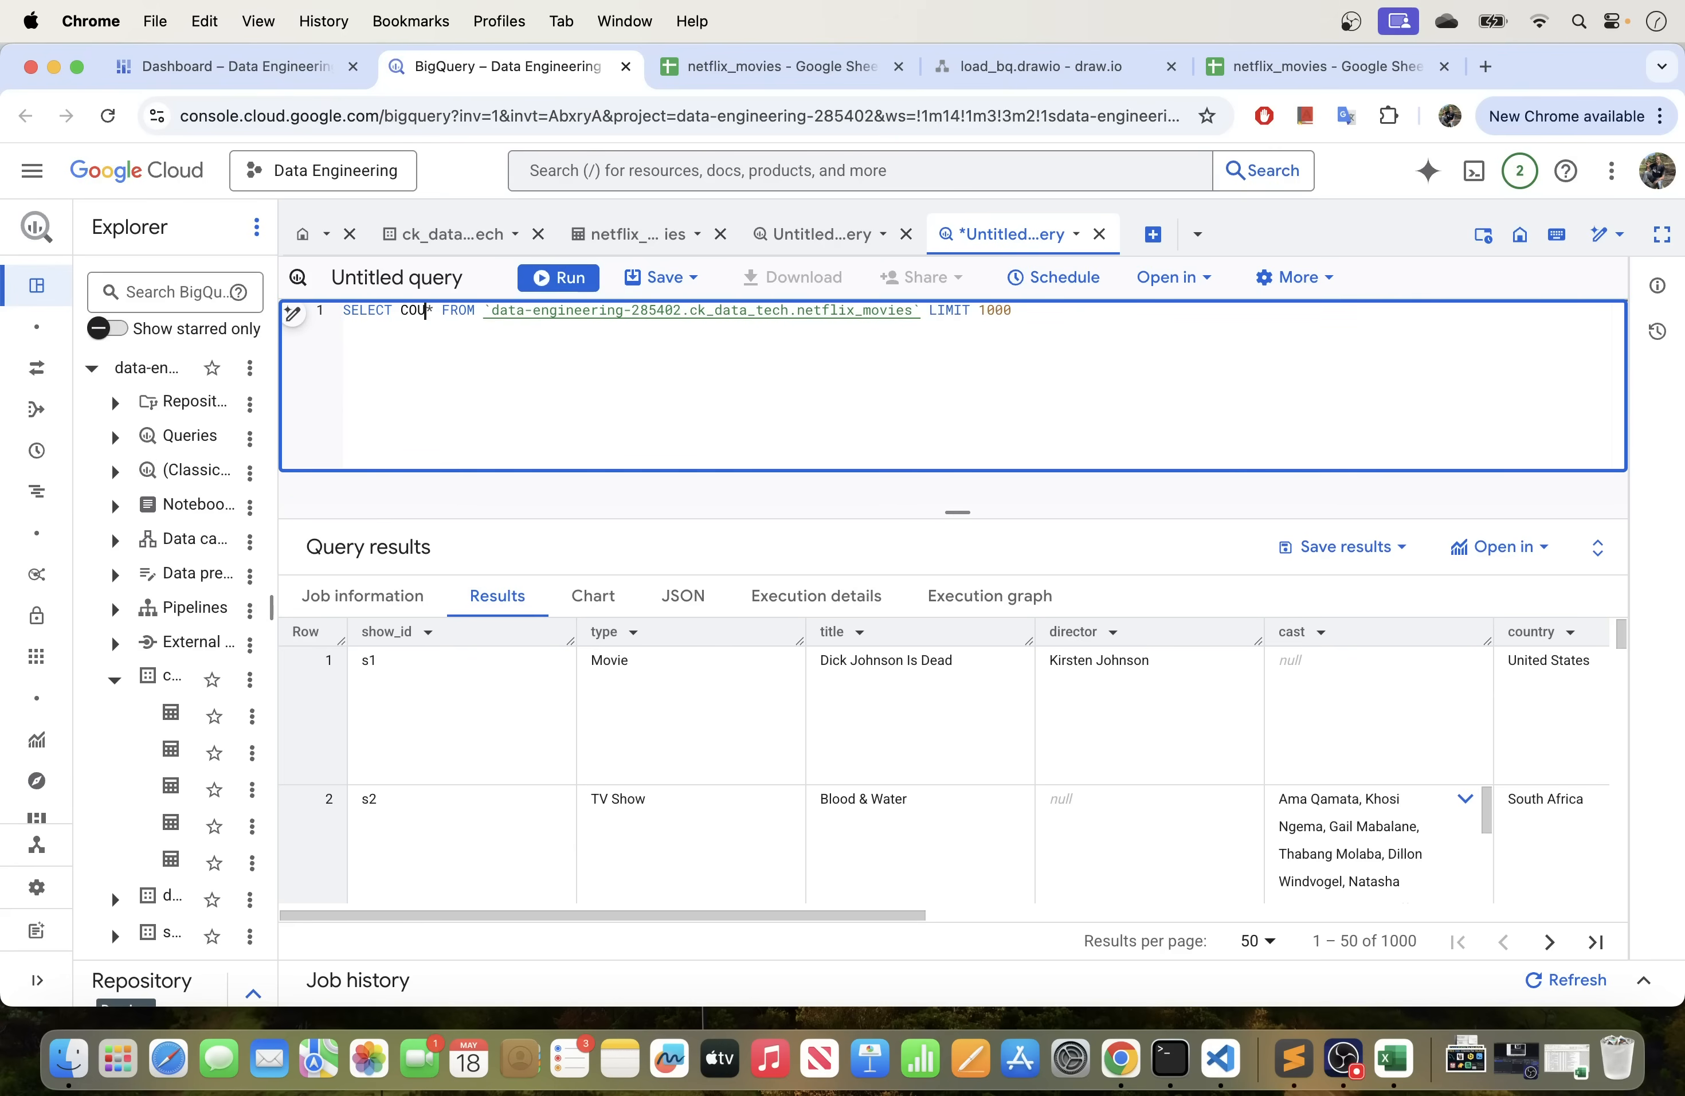
key("Caps_Lock")
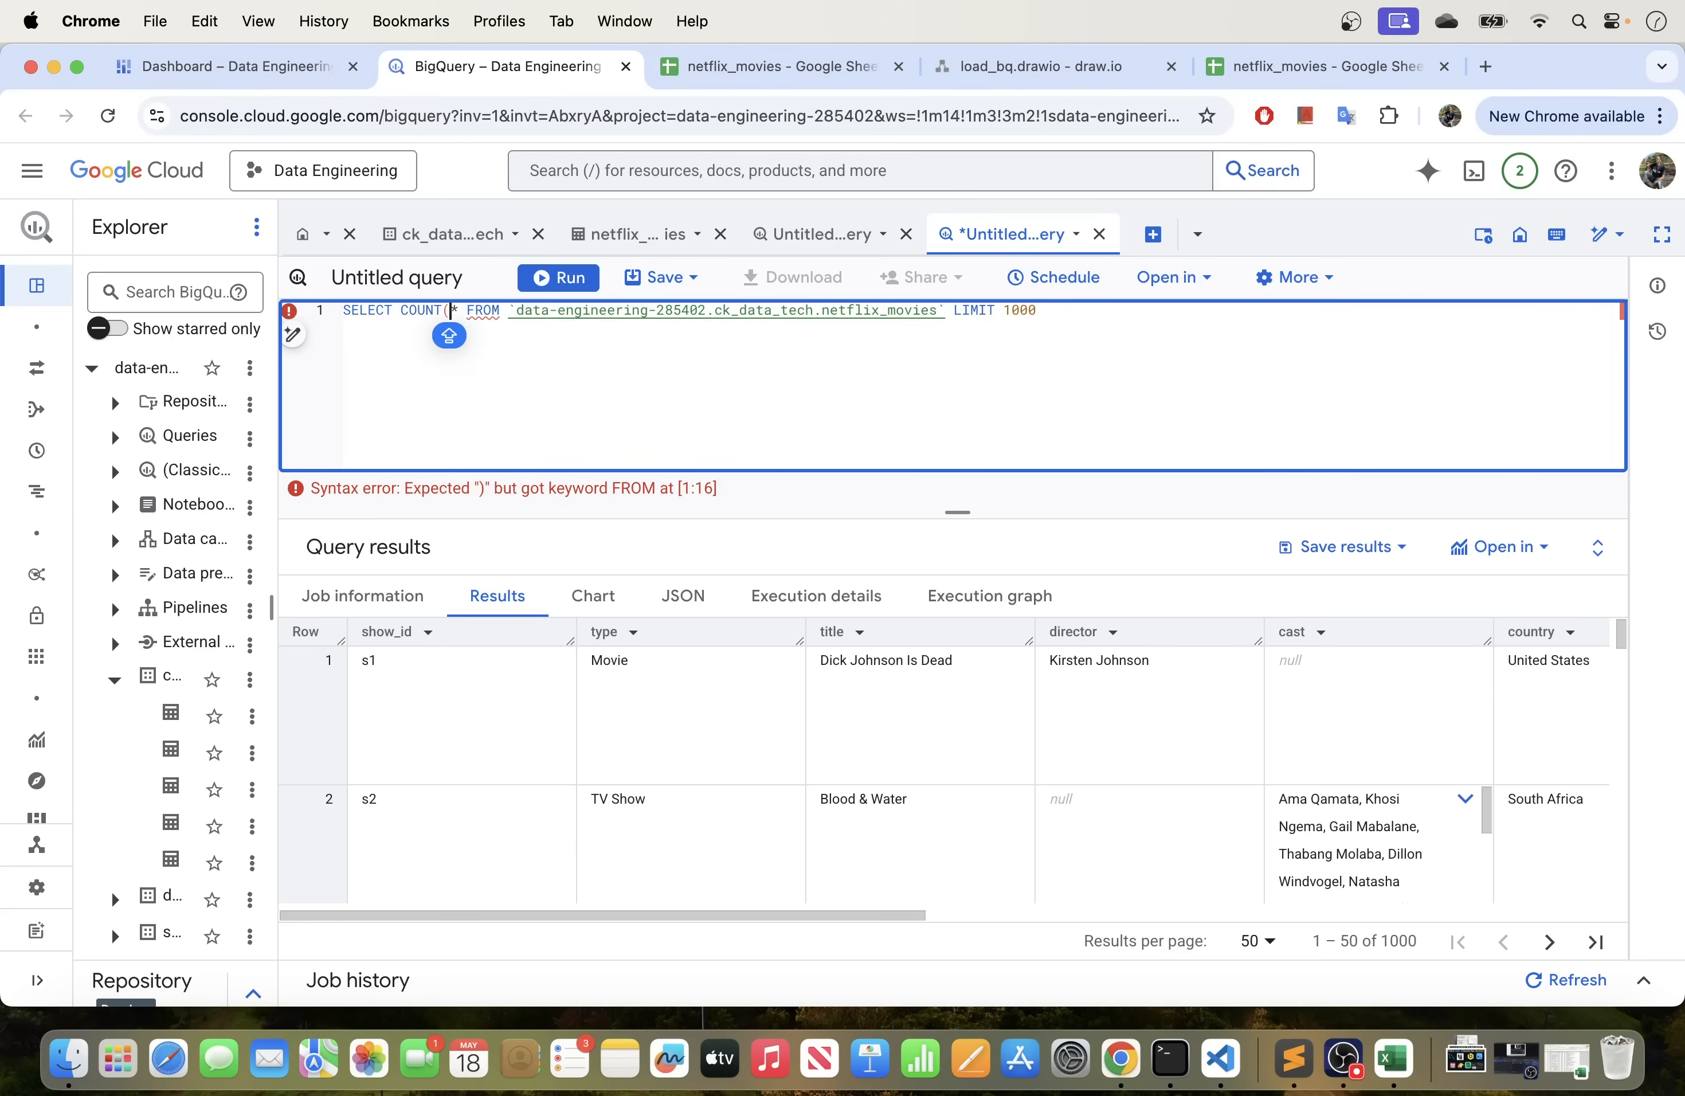
key("Right")
type(")")
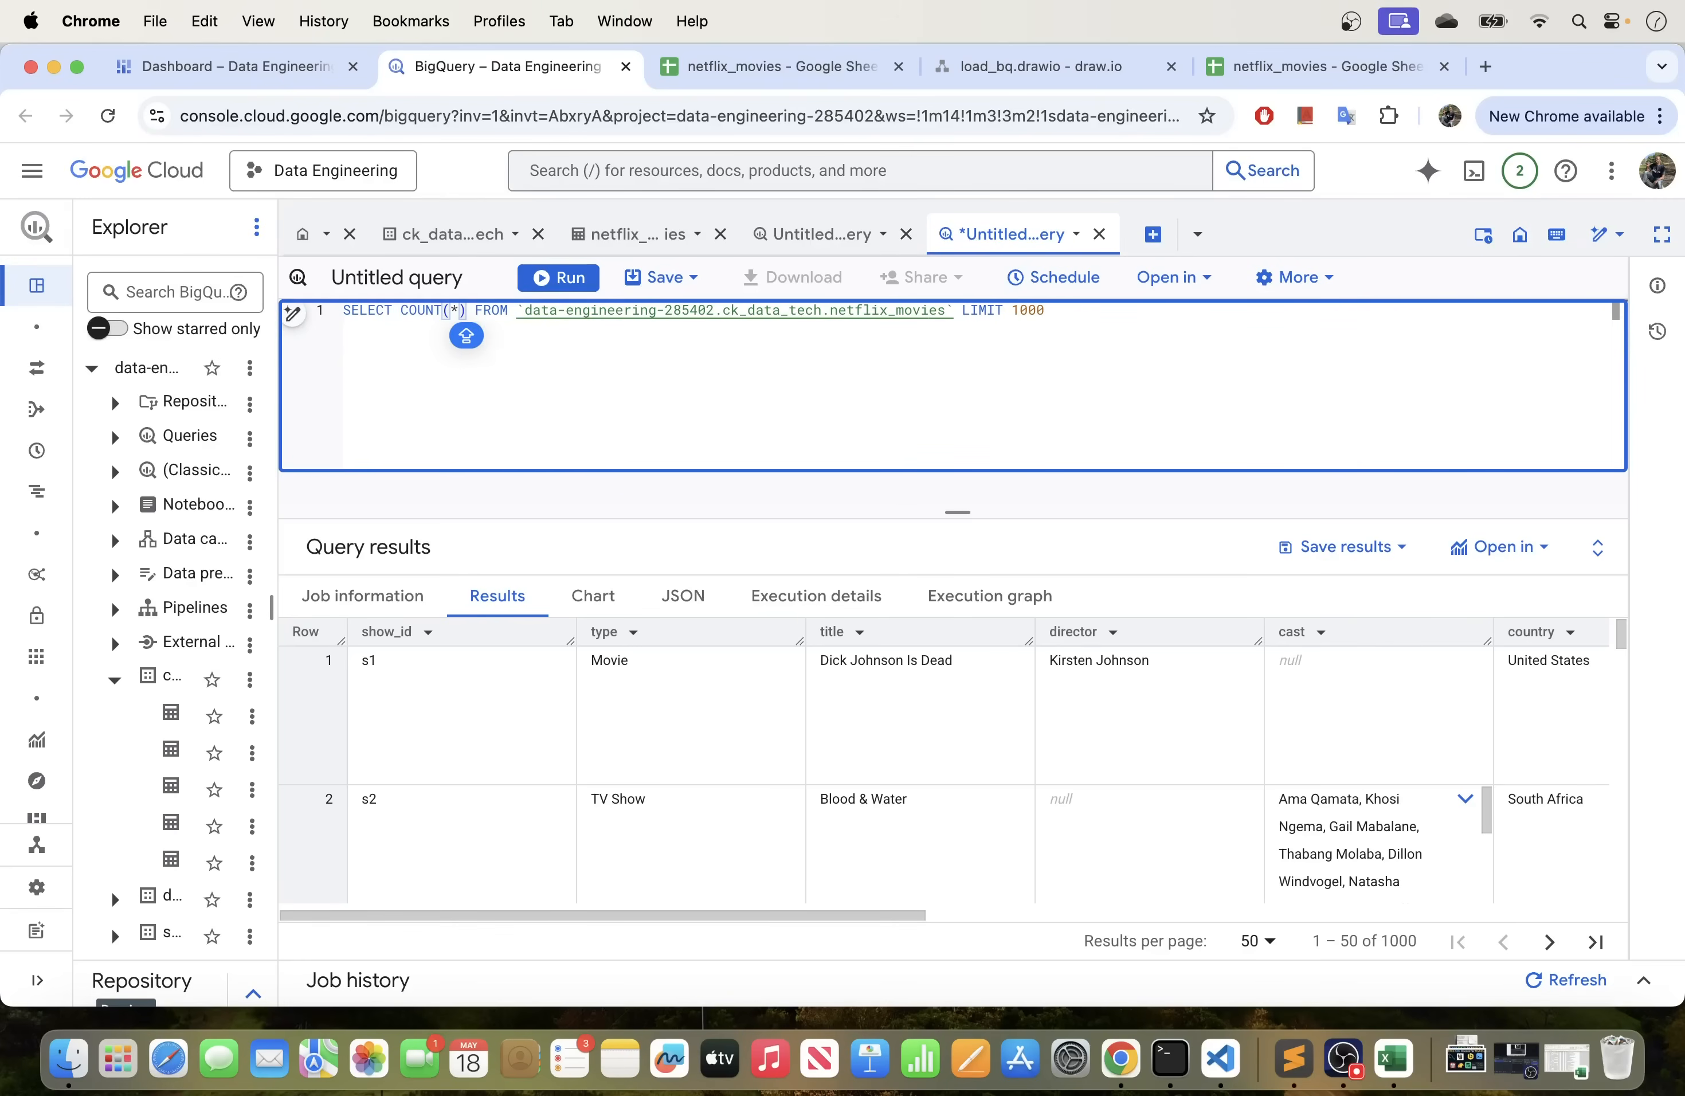
left_click(572, 277)
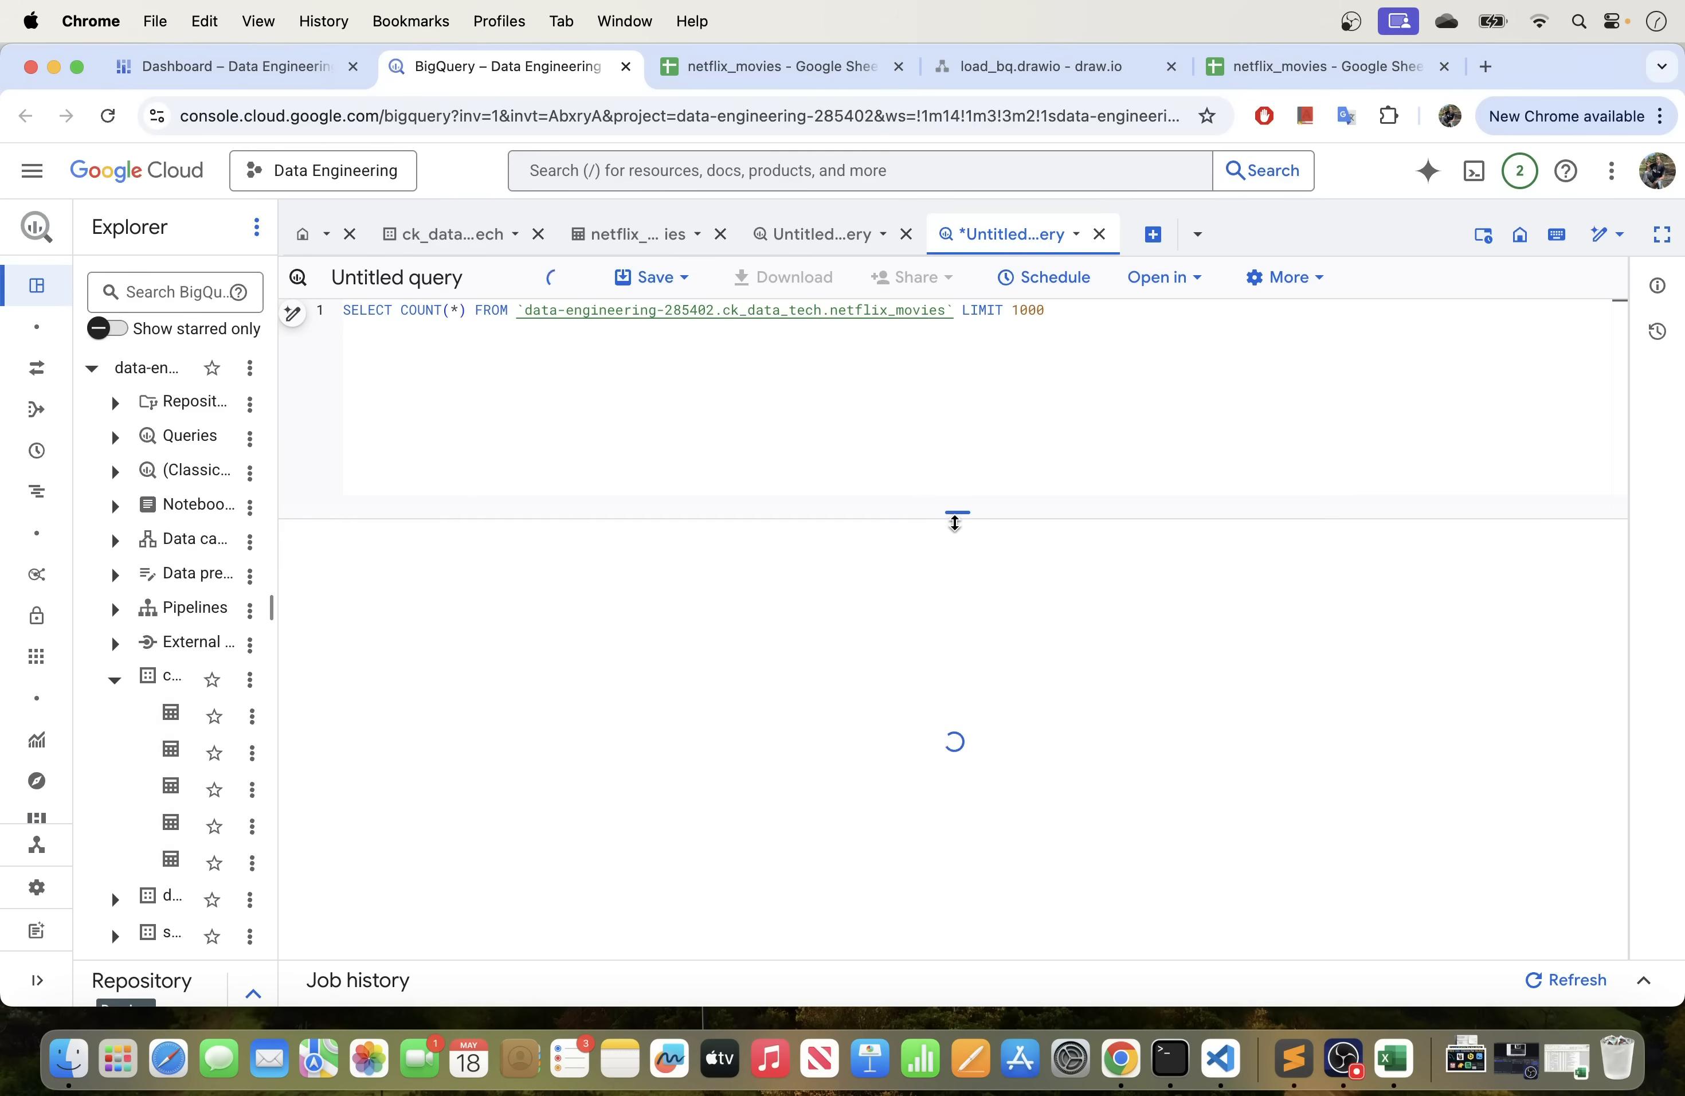
left_click_drag(957, 514, 954, 457)
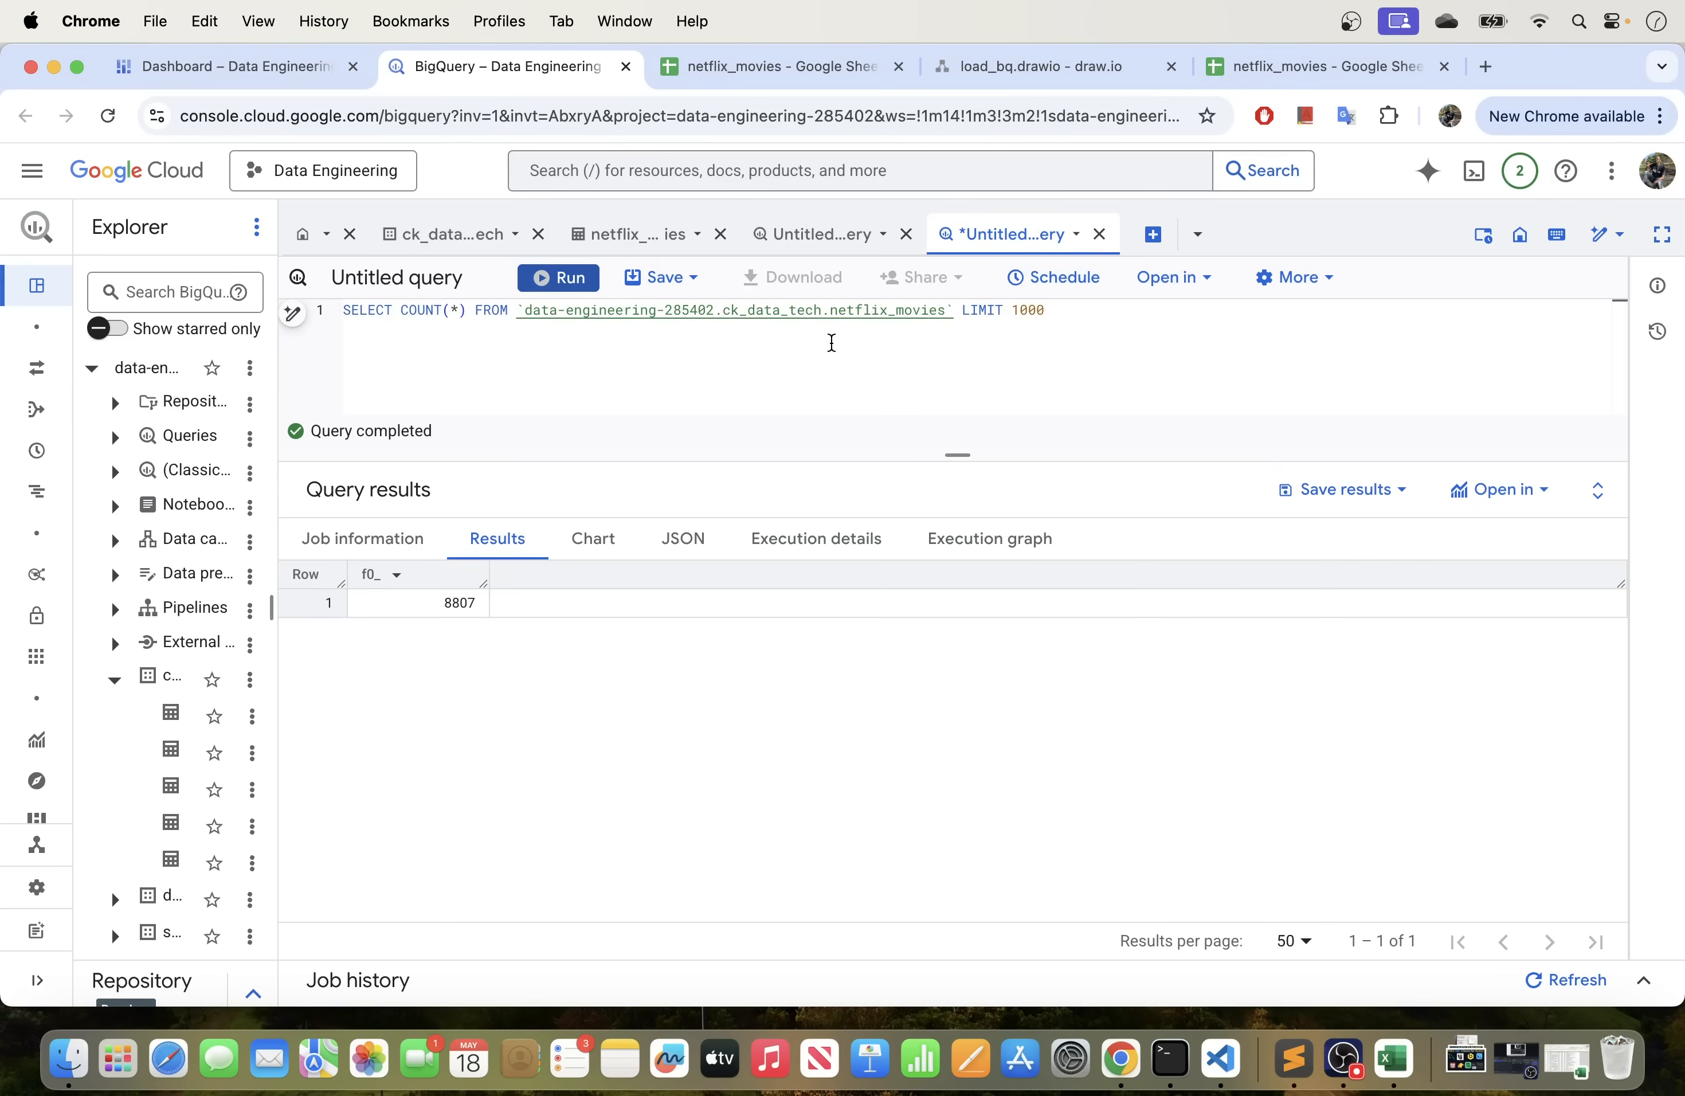
left_click_drag(425, 605, 480, 603)
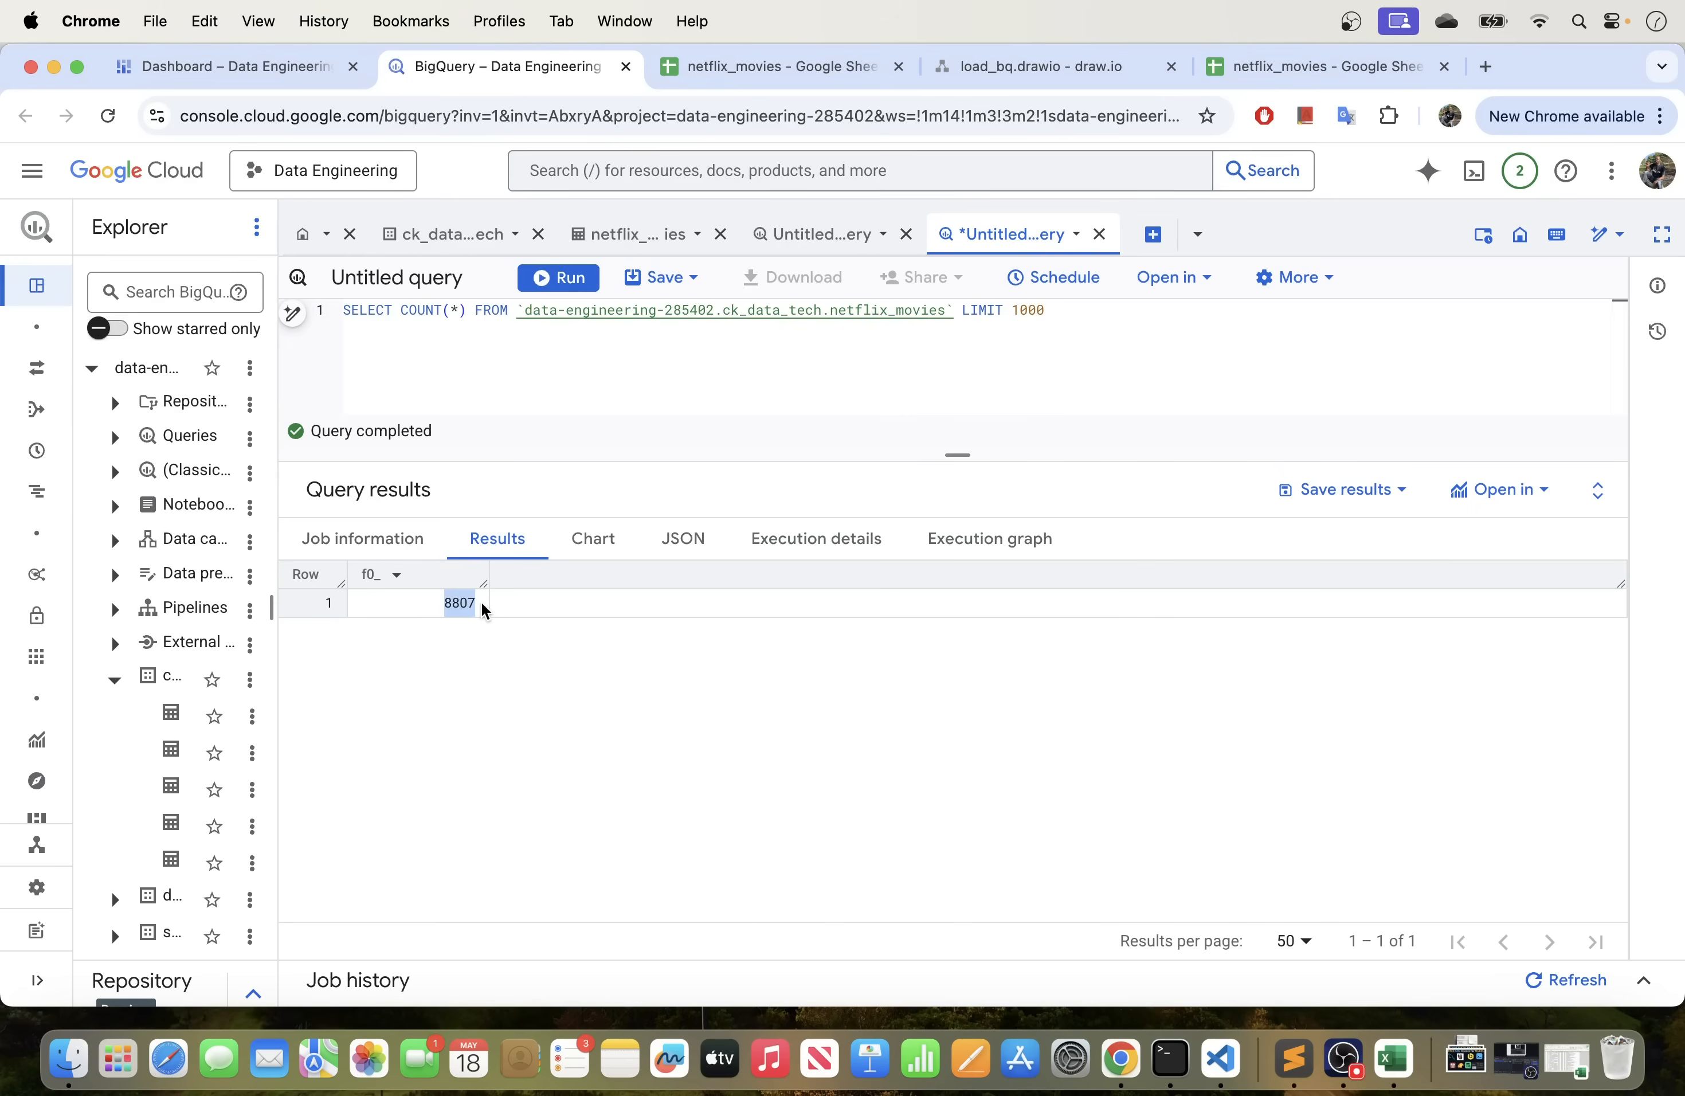
Switch to the netflix_movies Google Sheet and check the entry count of the show_id column and the header row.
left_click(787, 80)
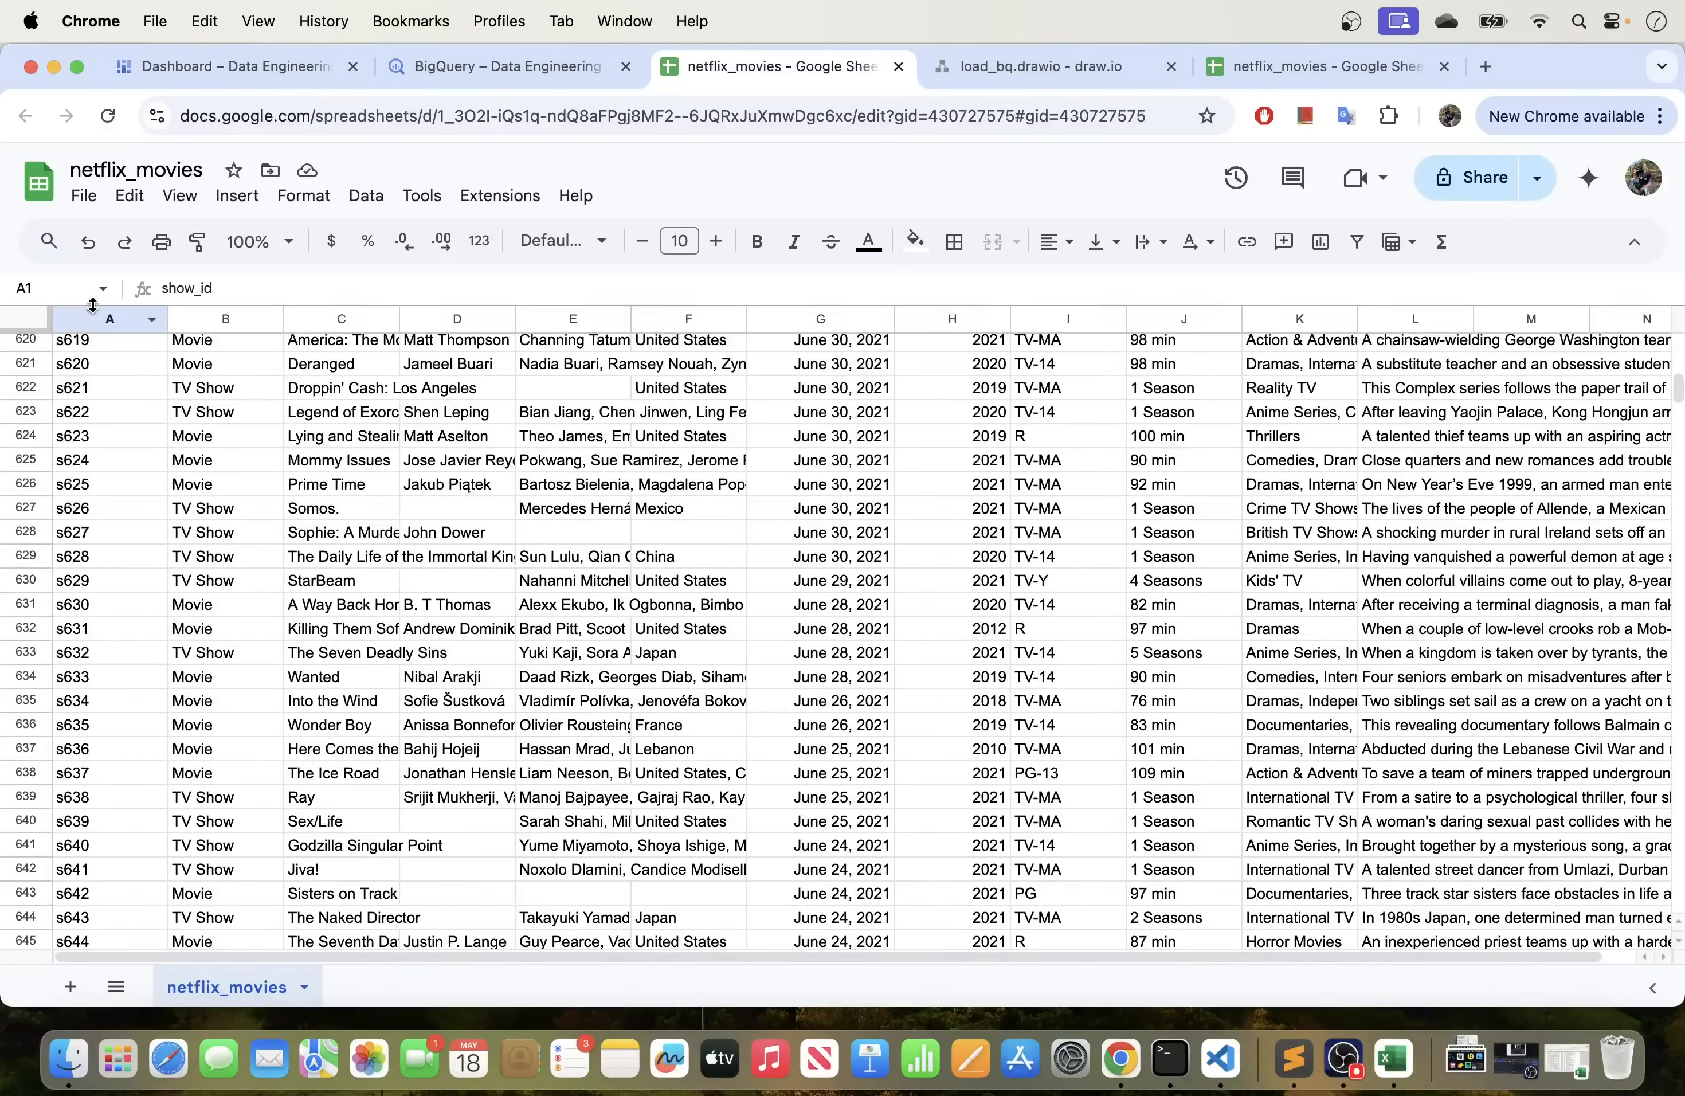
left_click(93, 316)
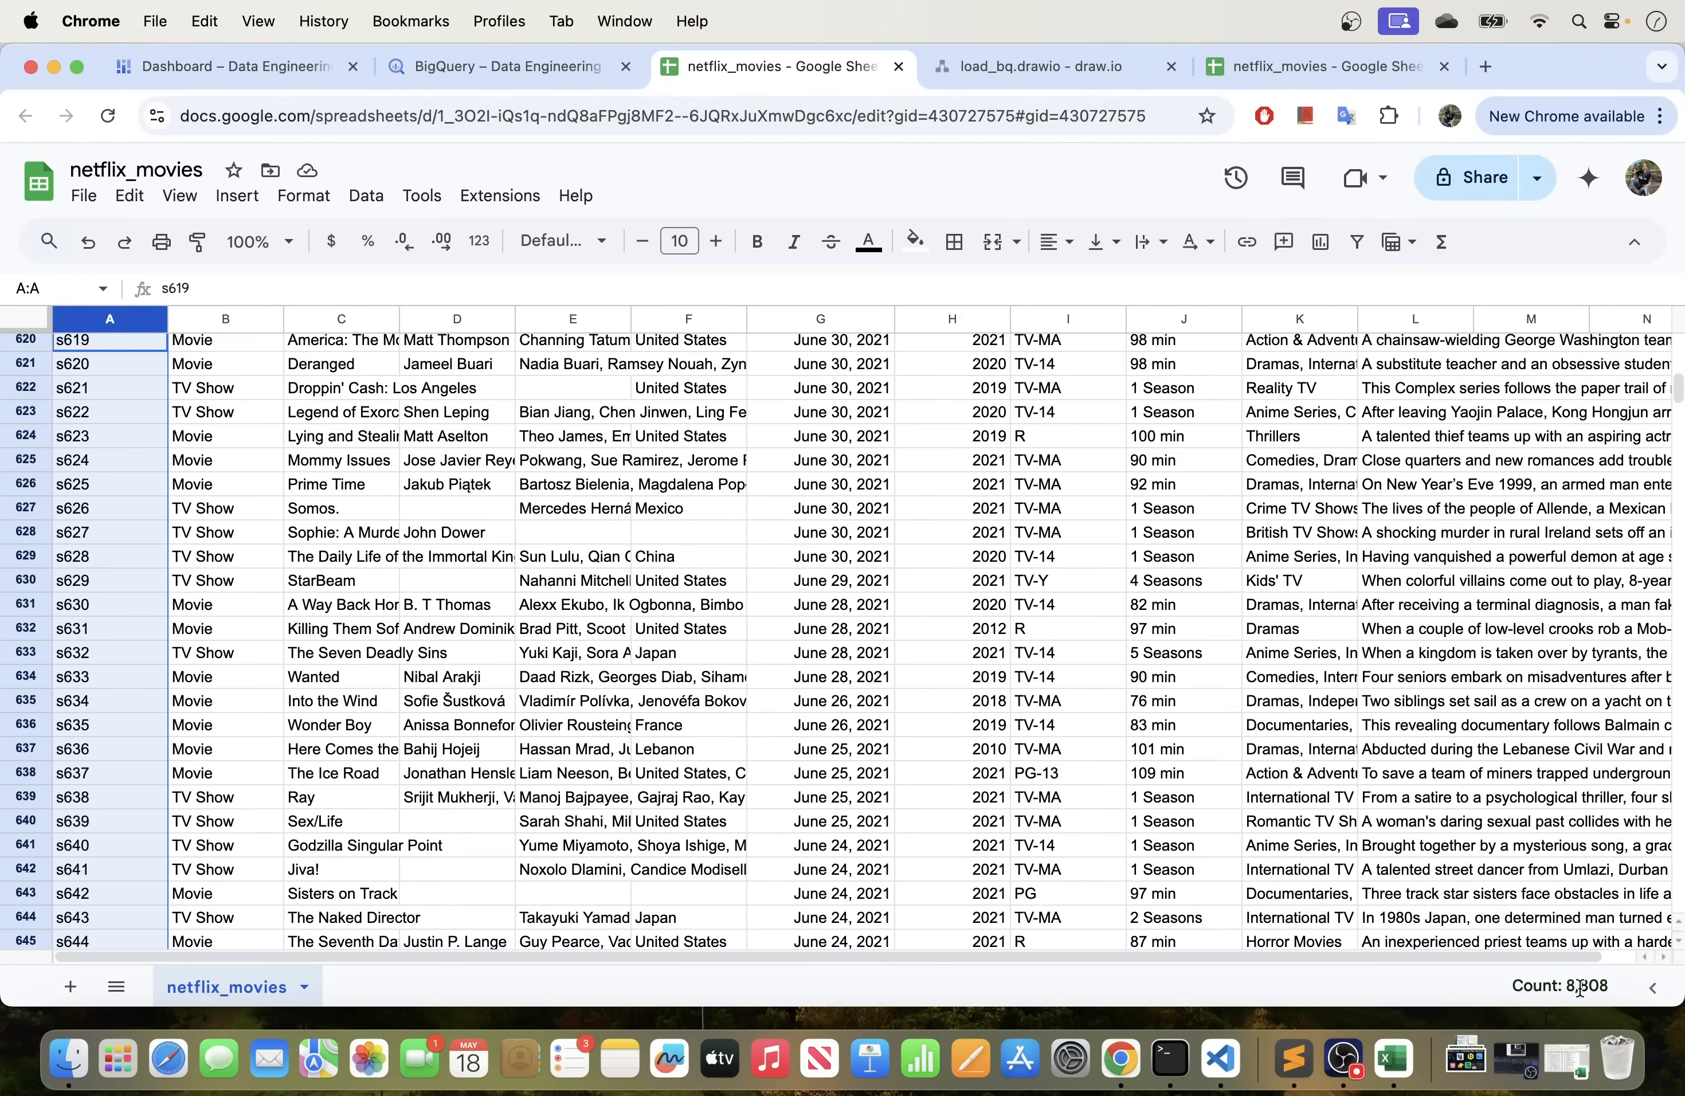
left_click_drag(1567, 986, 1611, 981)
scroll(1351, 456, "down", 20)
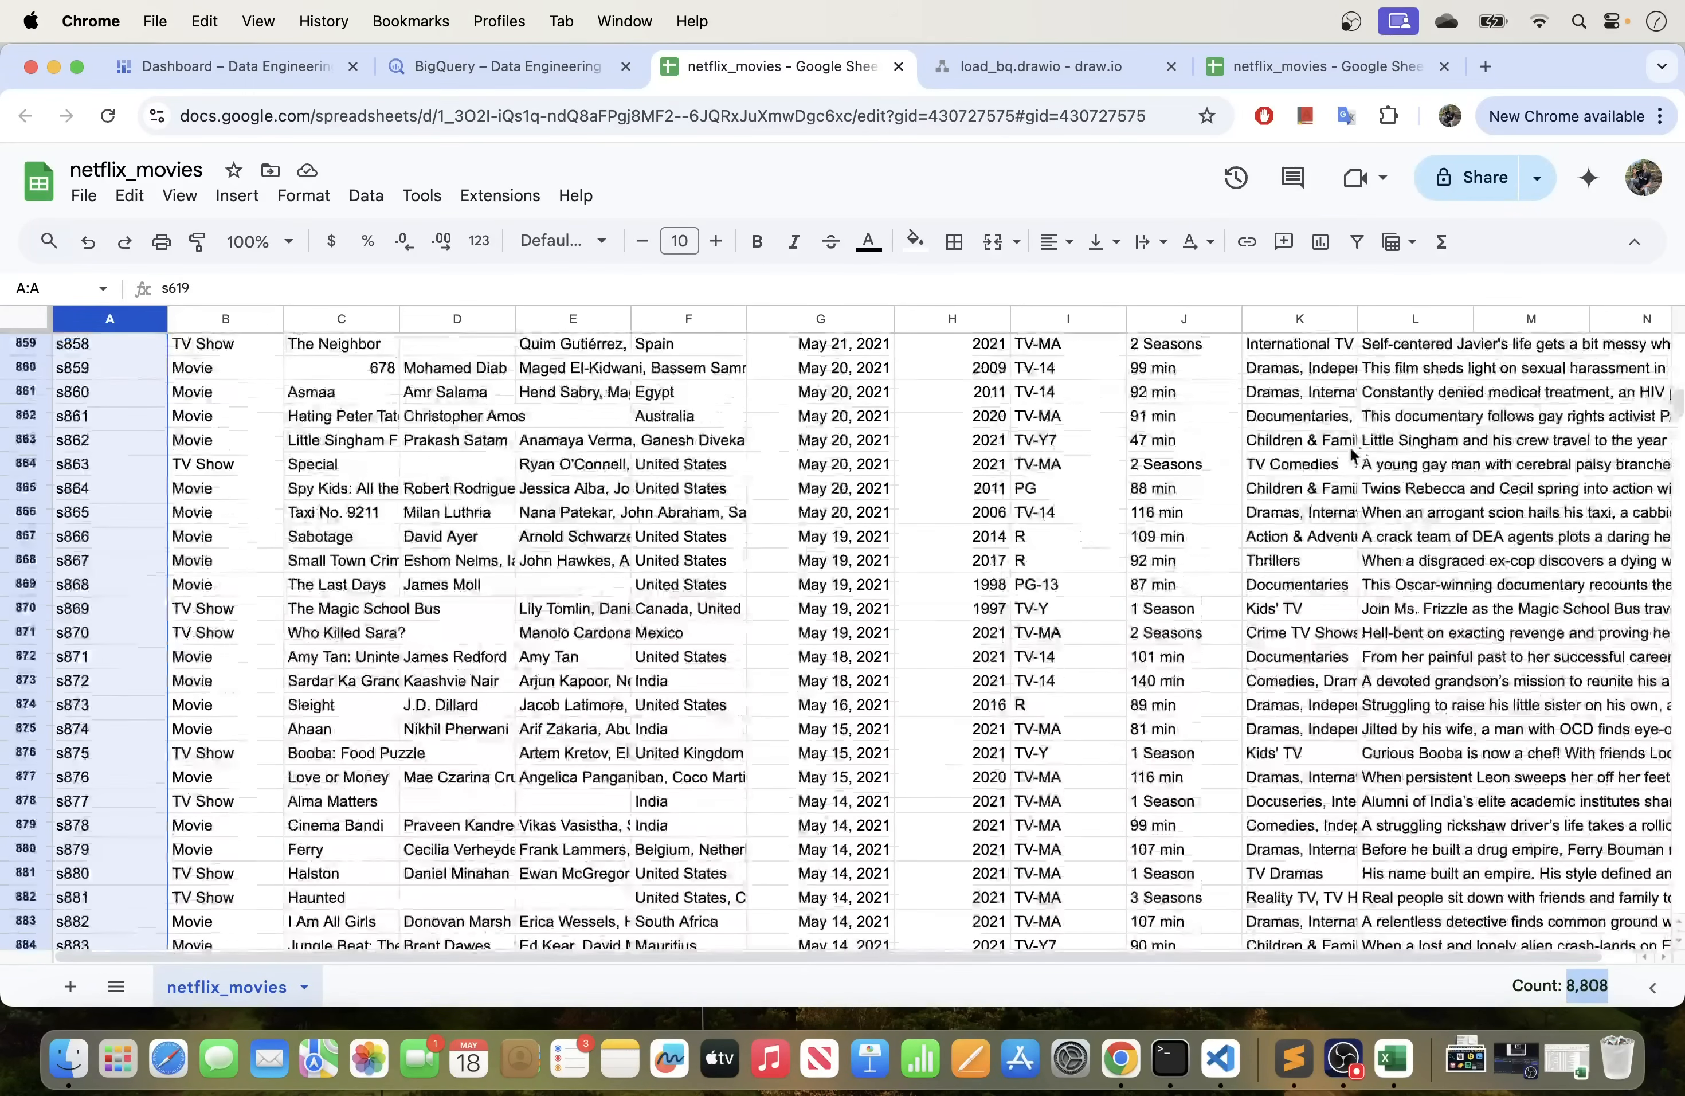
scroll(1352, 456, "up", 20)
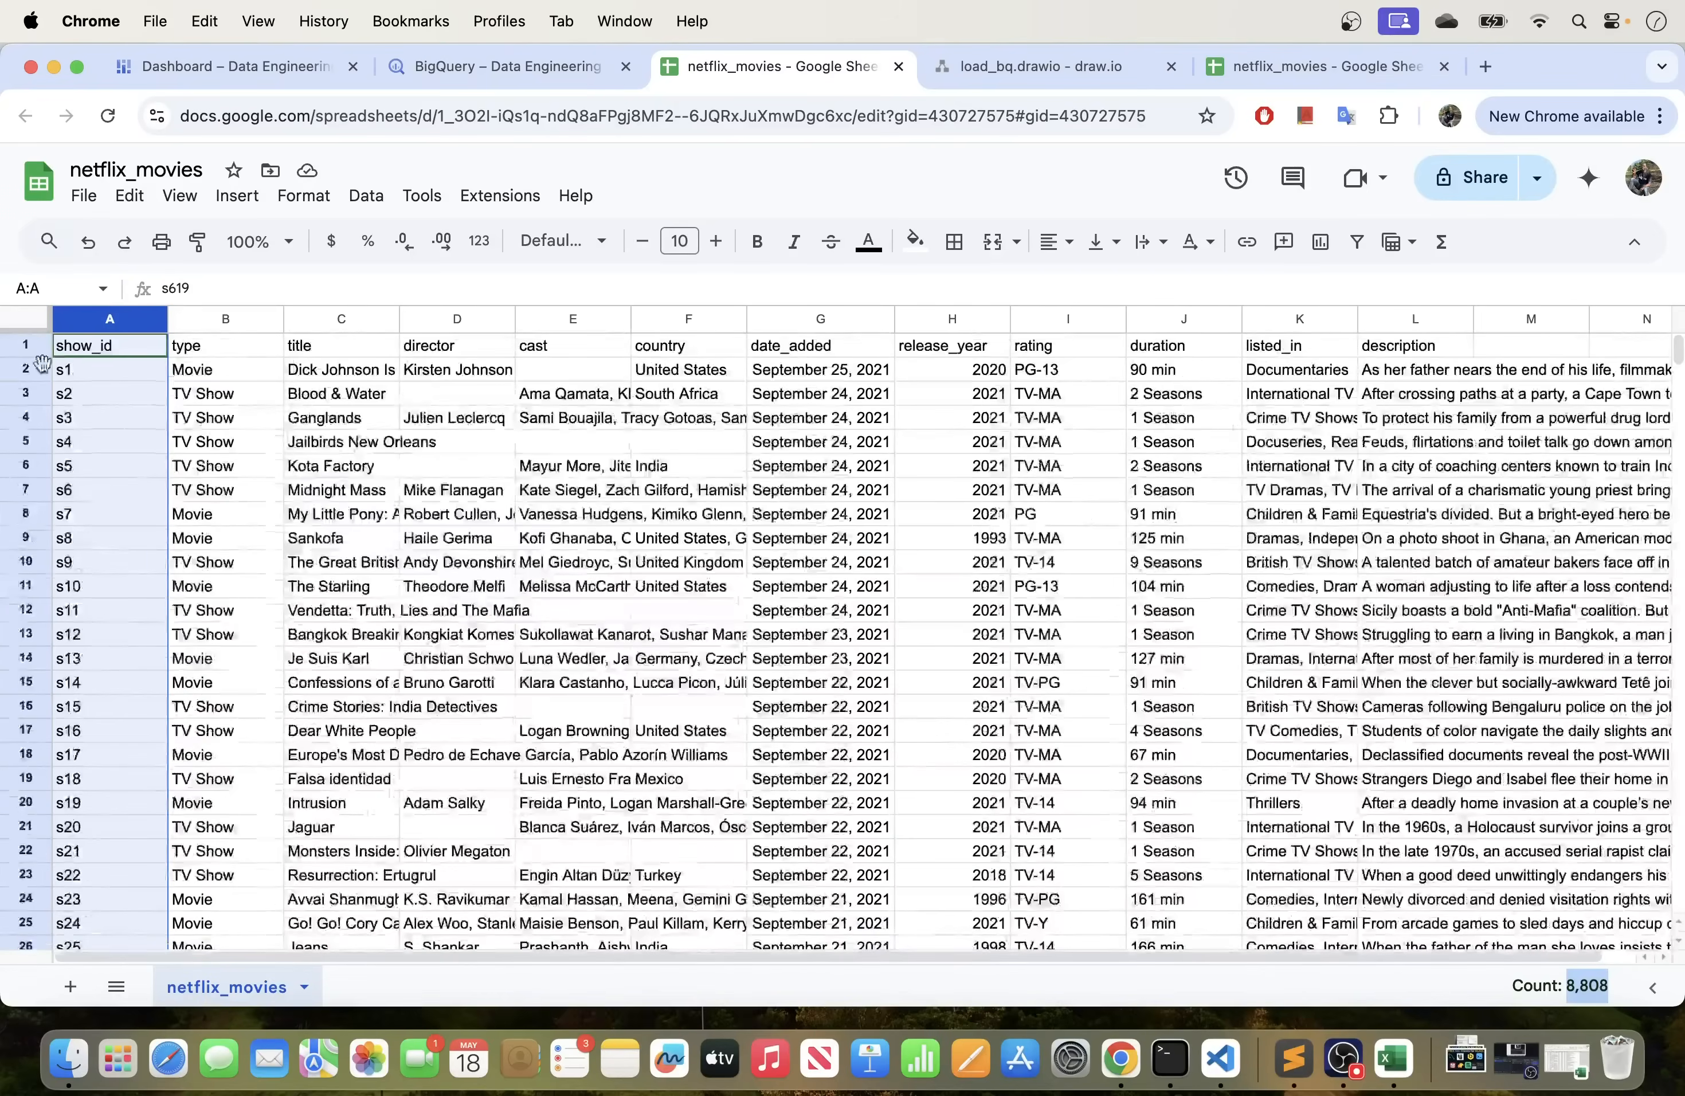
left_click(25, 345)
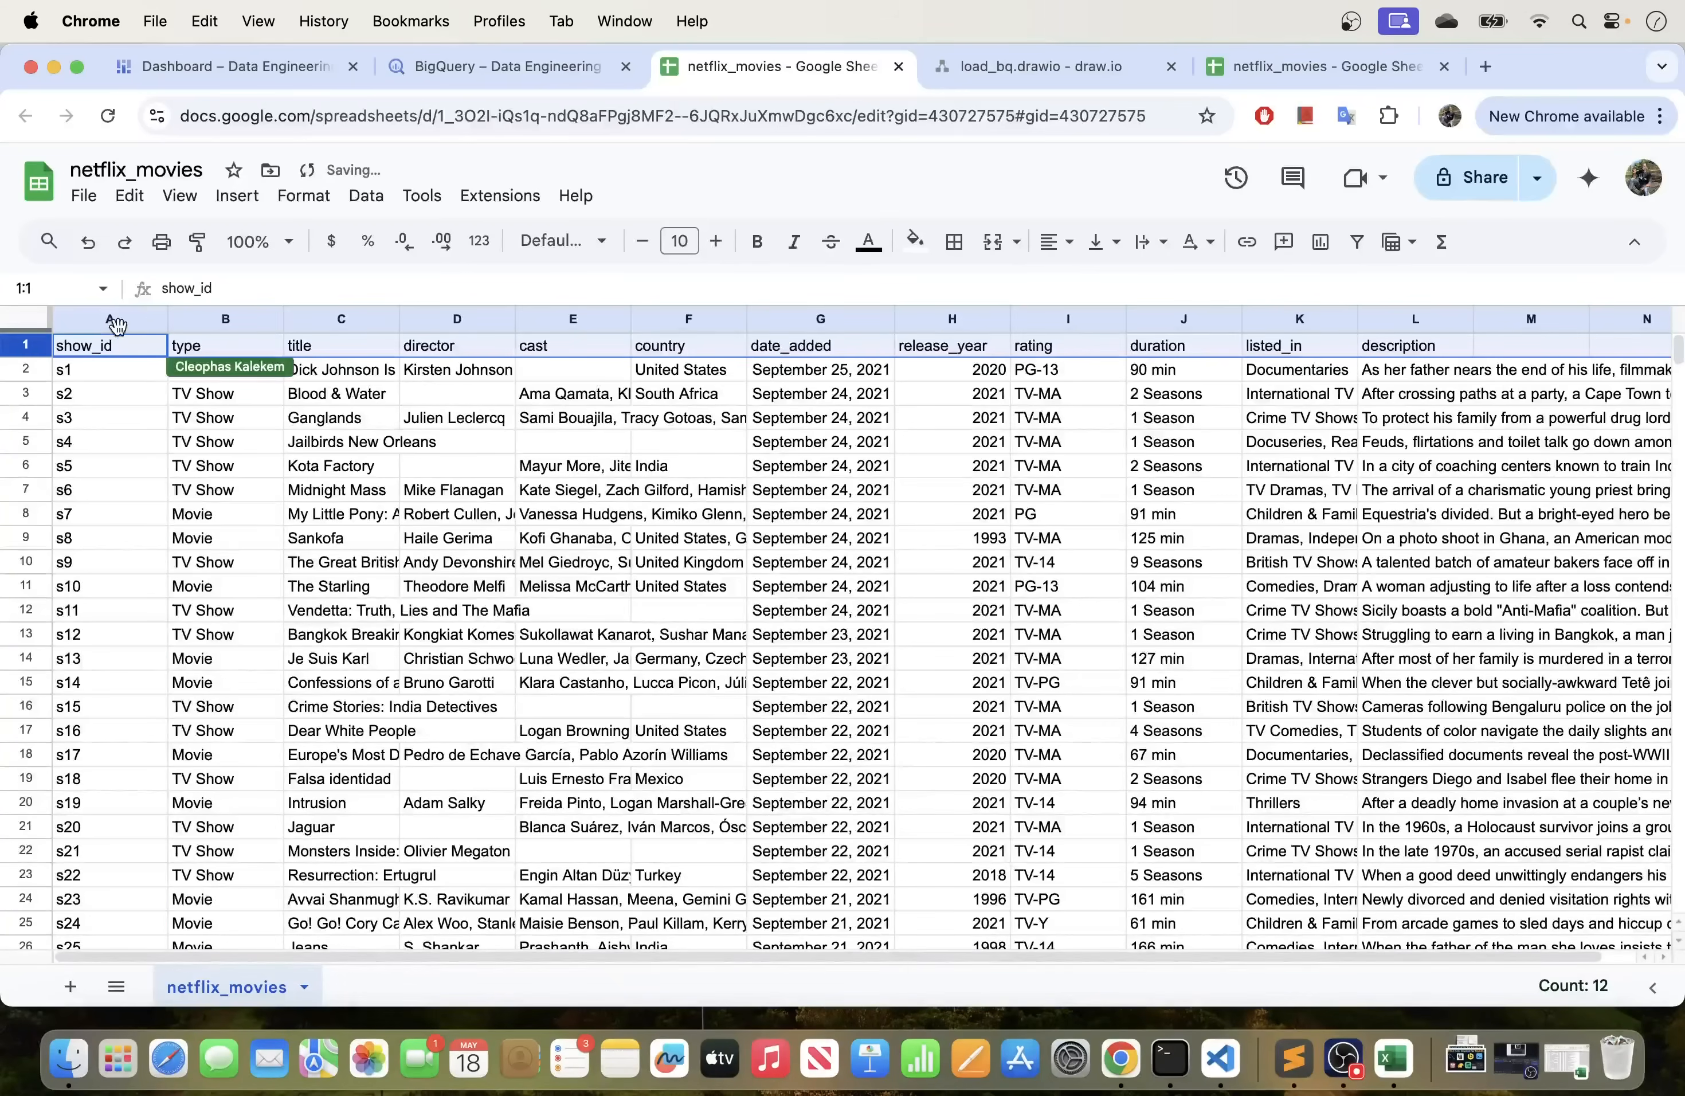
left_click(123, 337)
left_click(128, 329)
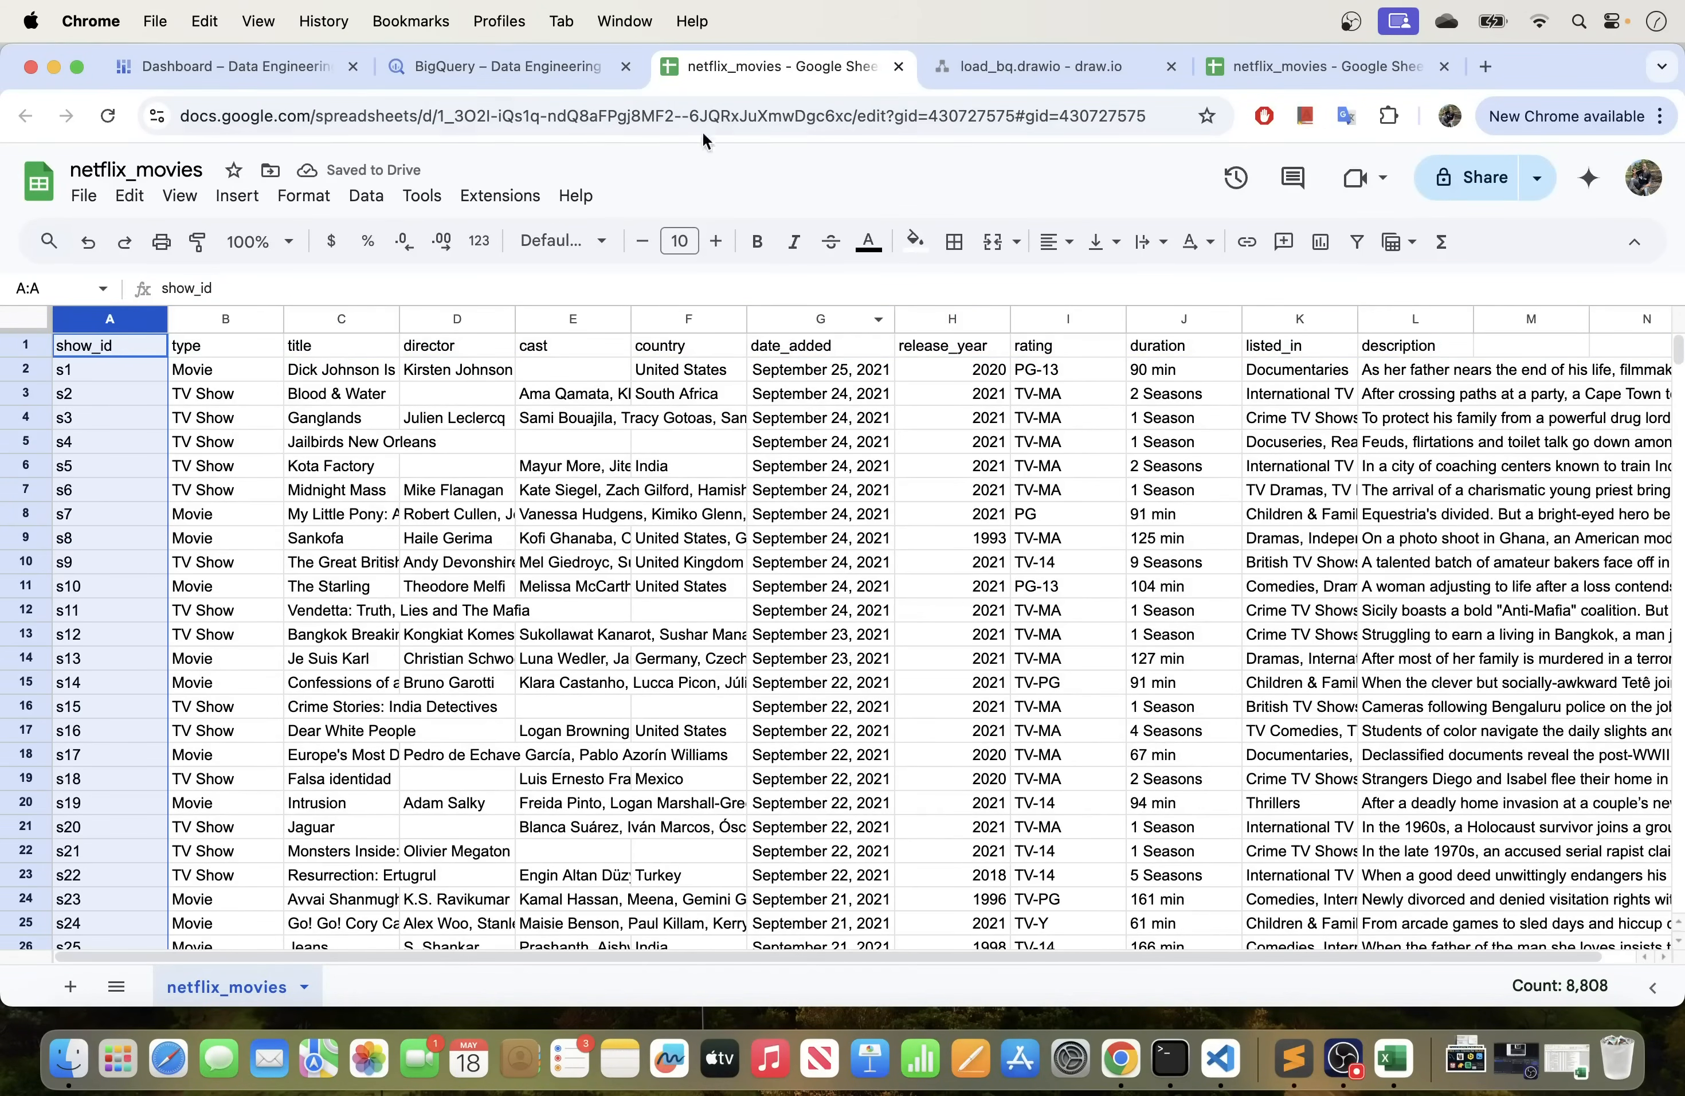
Compare BigQuery's count result with the Google Sheet, giving the query editor more height and widening the Explorer pane.
left_click(507, 68)
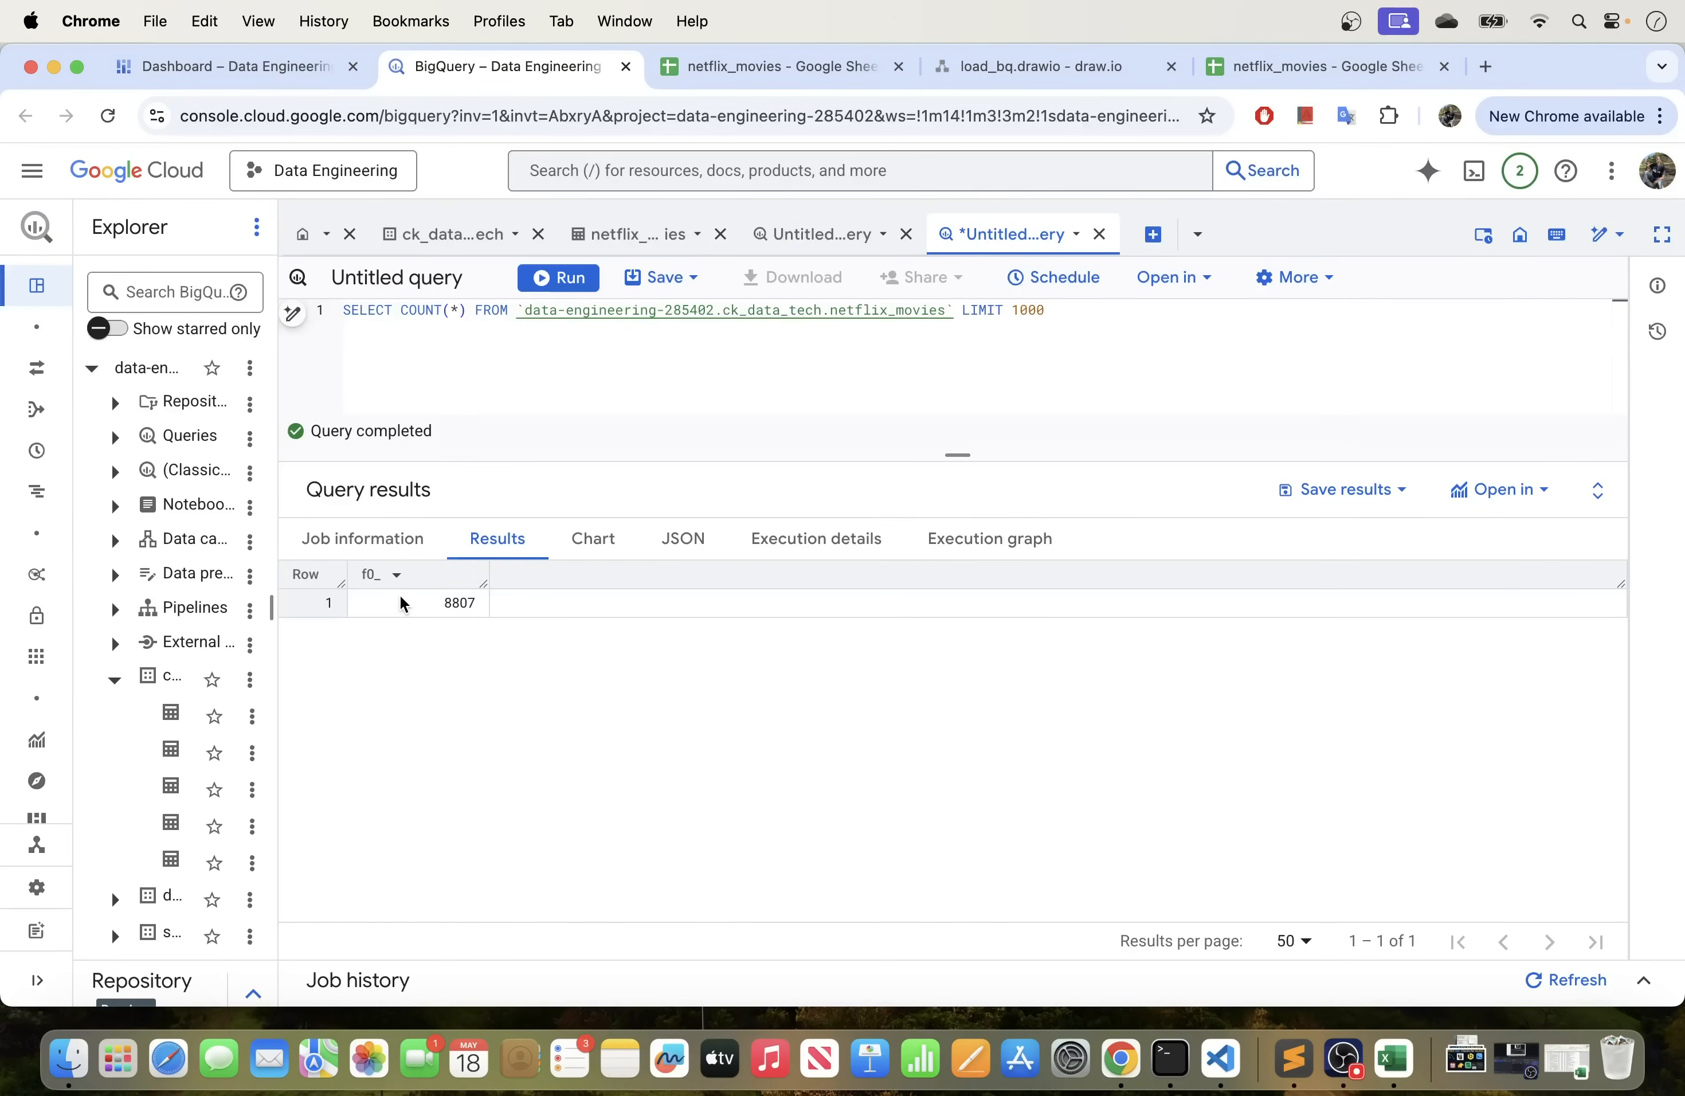
left_click_drag(957, 456, 955, 603)
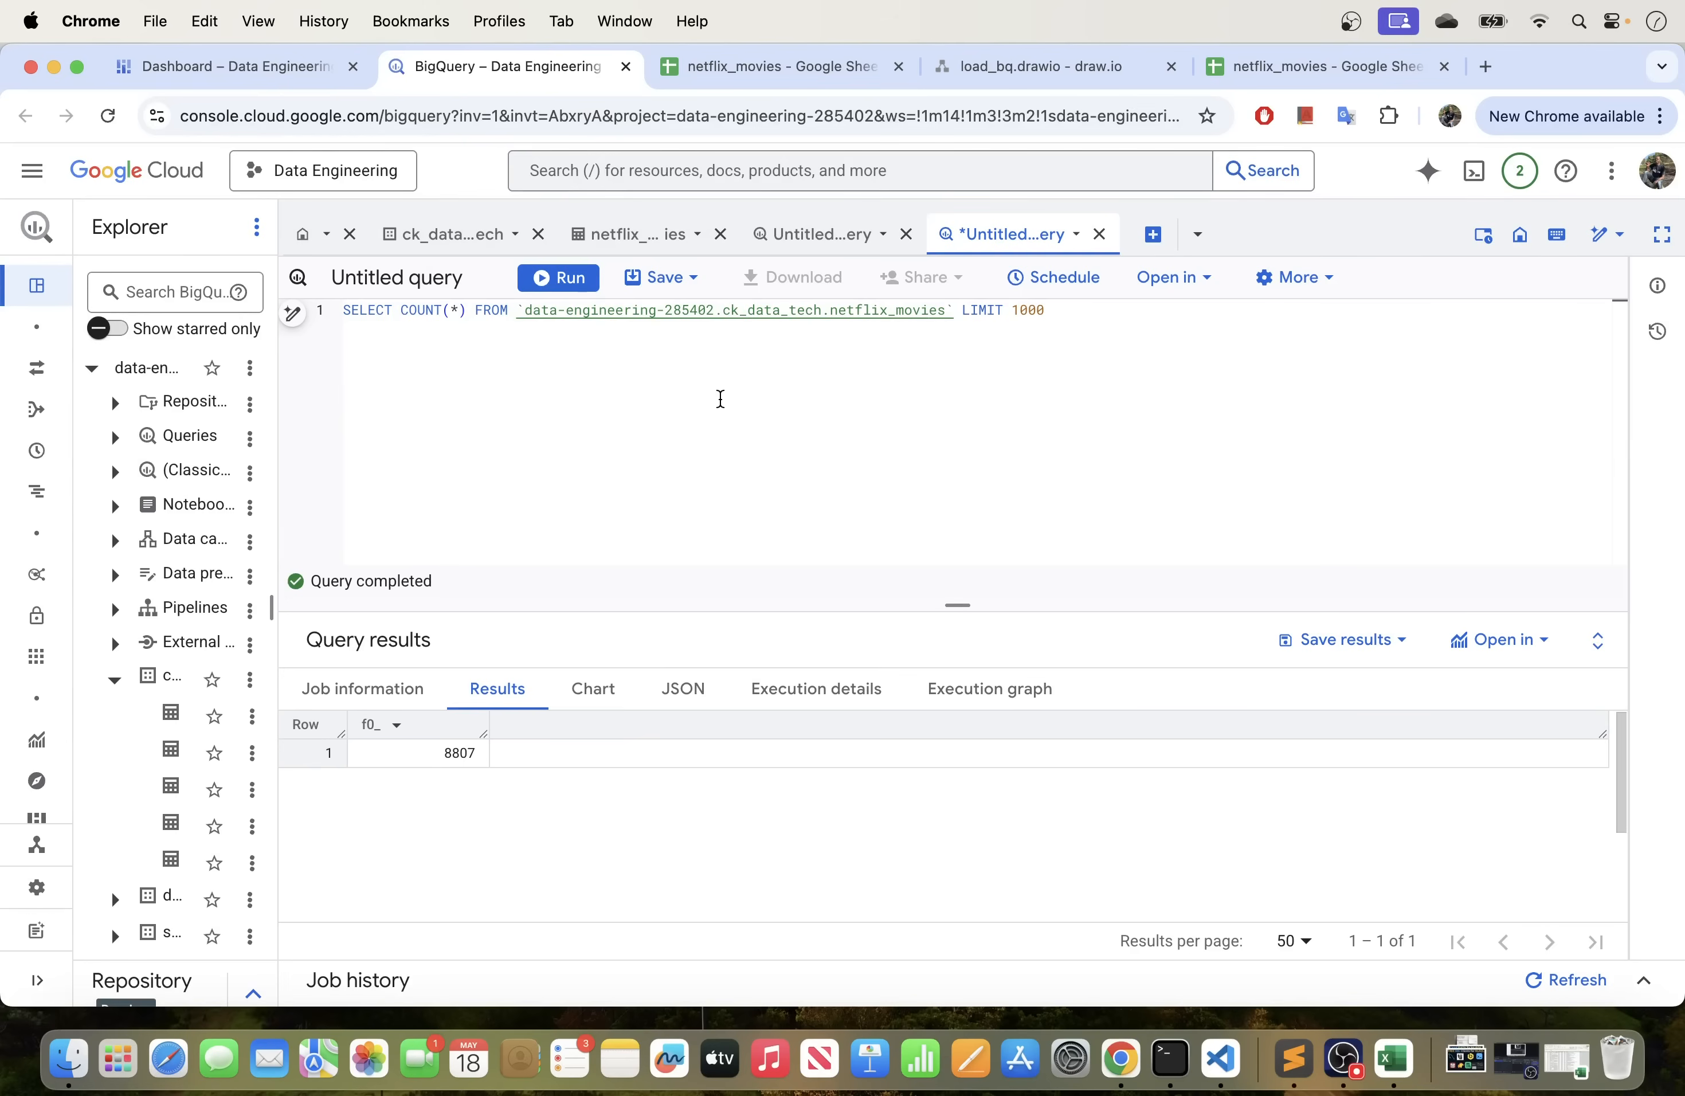
left_click(772, 63)
left_click(522, 65)
left_click_drag(277, 541, 393, 541)
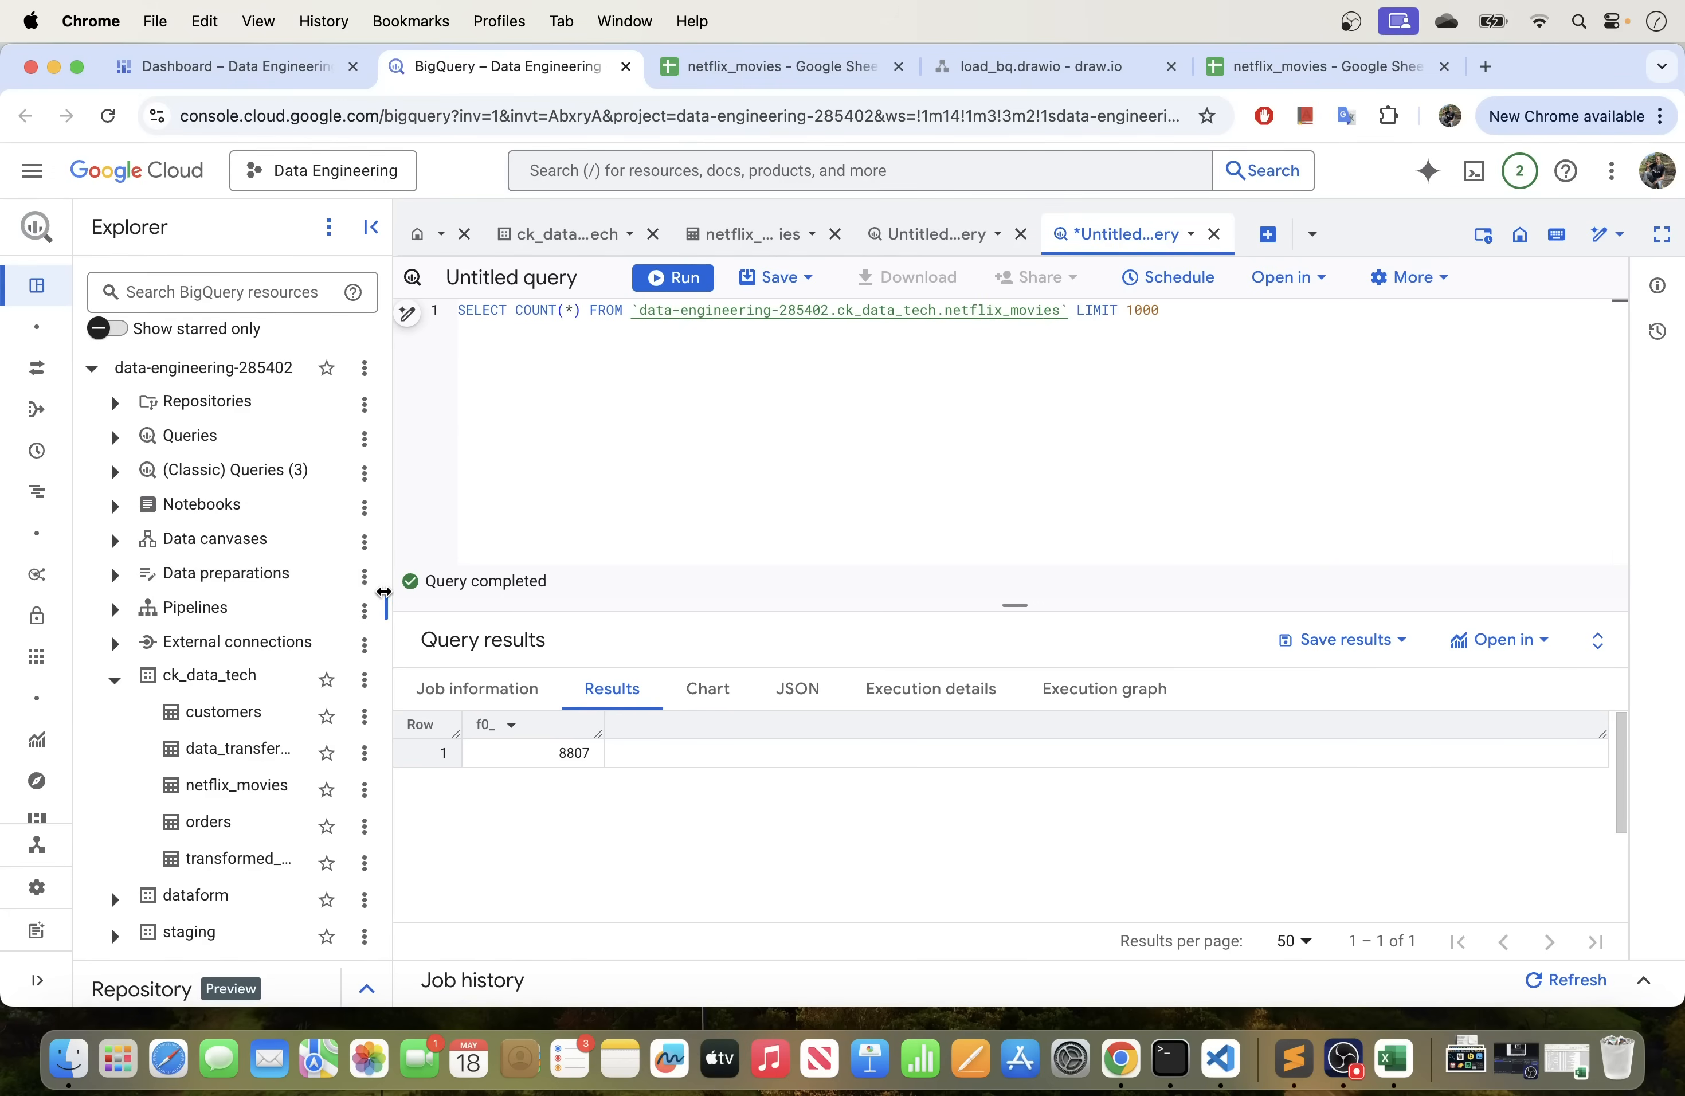
left_click_drag(389, 590, 406, 589)
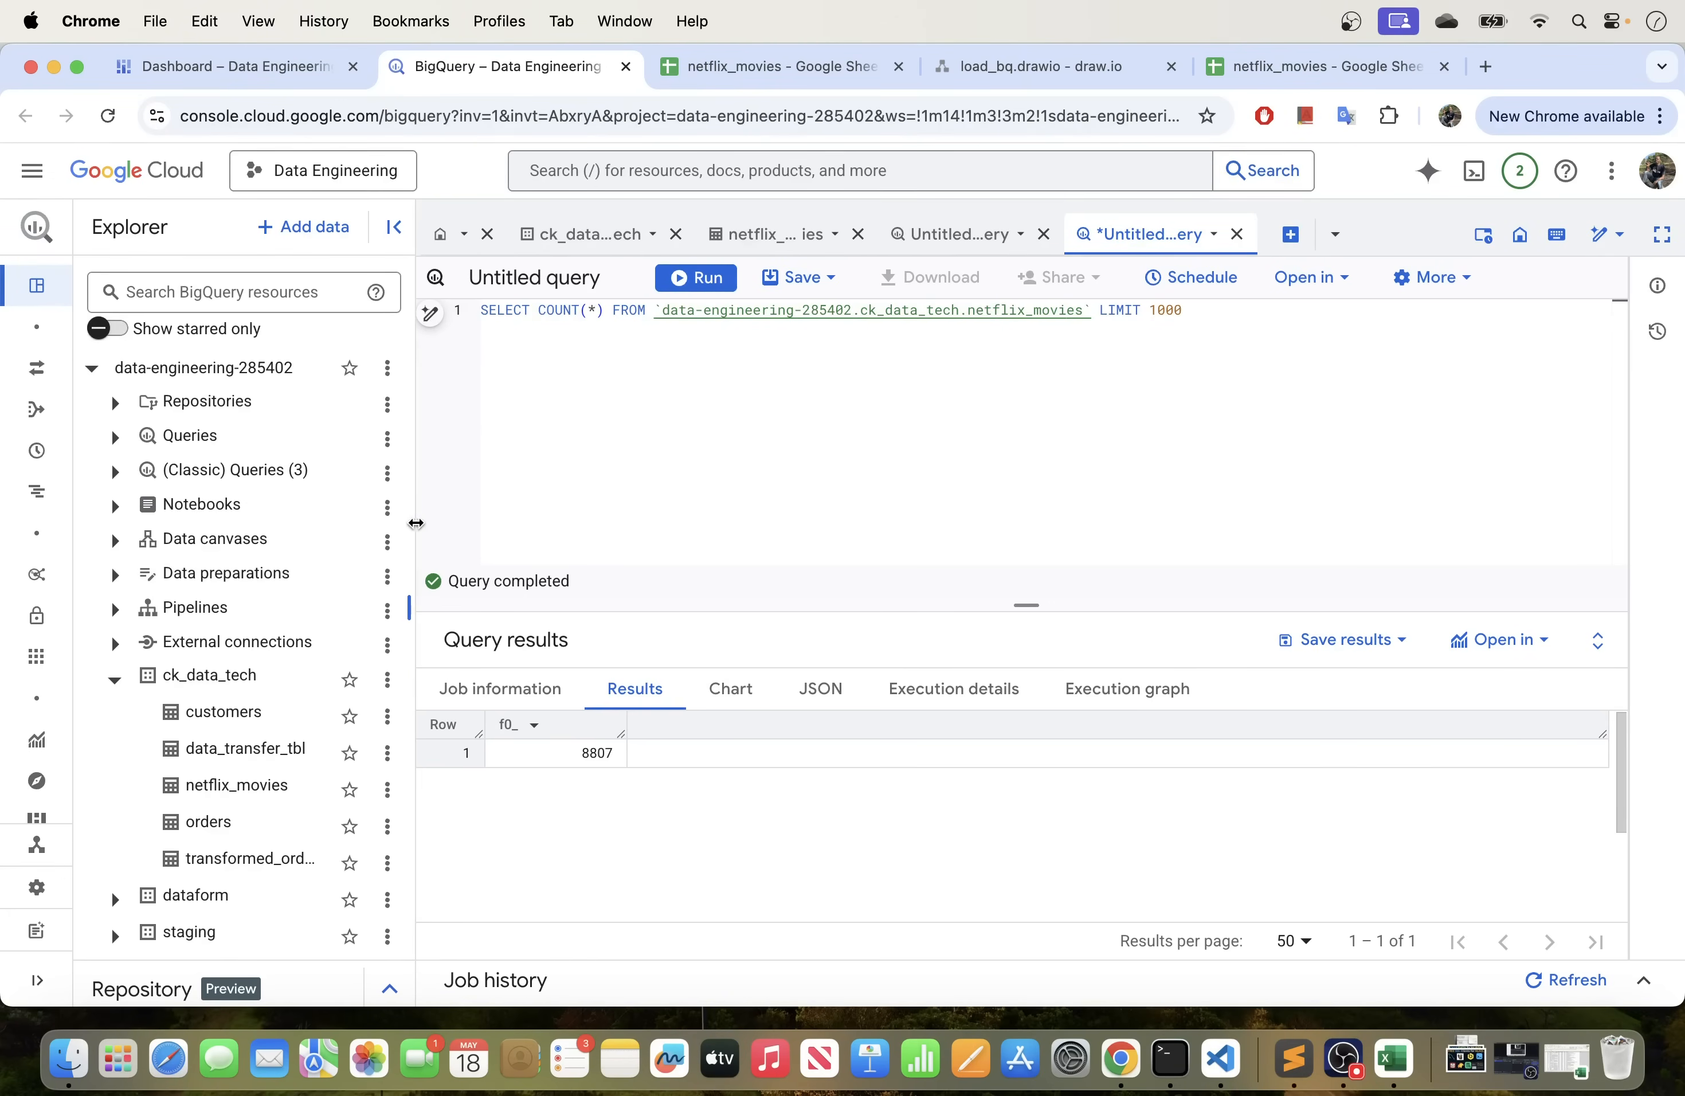
left_click_drag(416, 524, 470, 523)
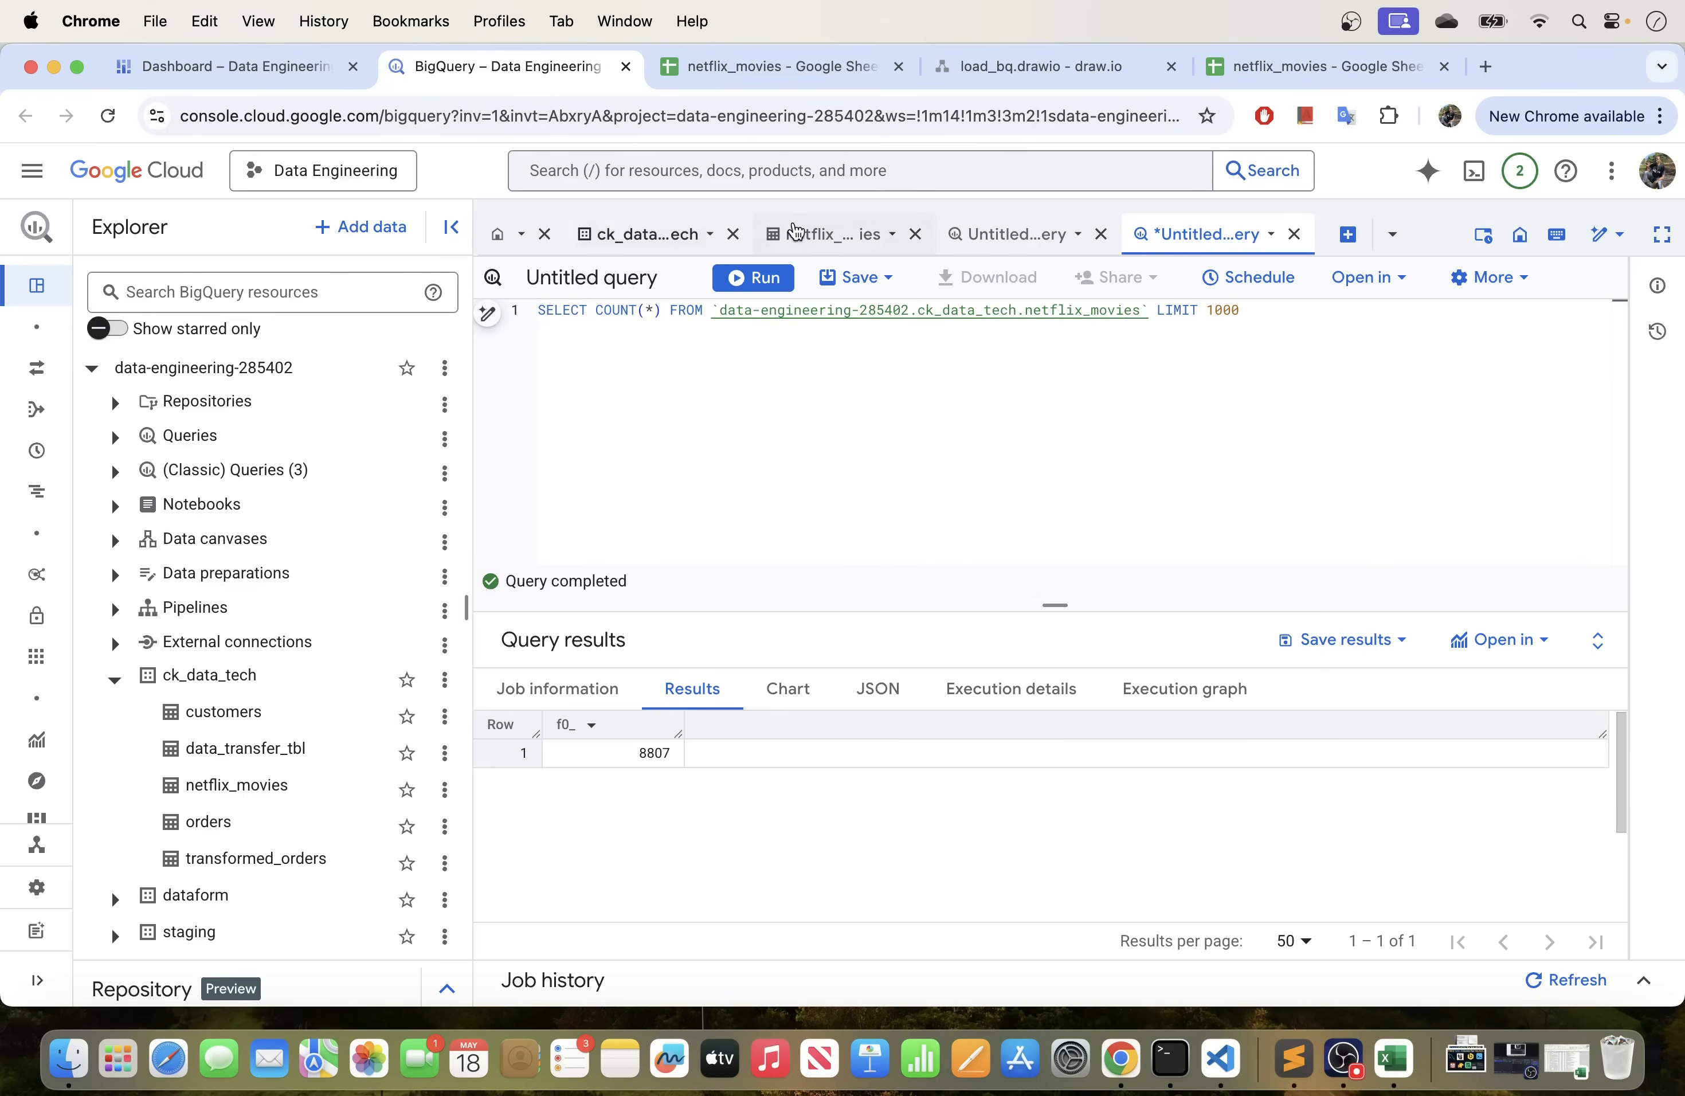
left_click(741, 62)
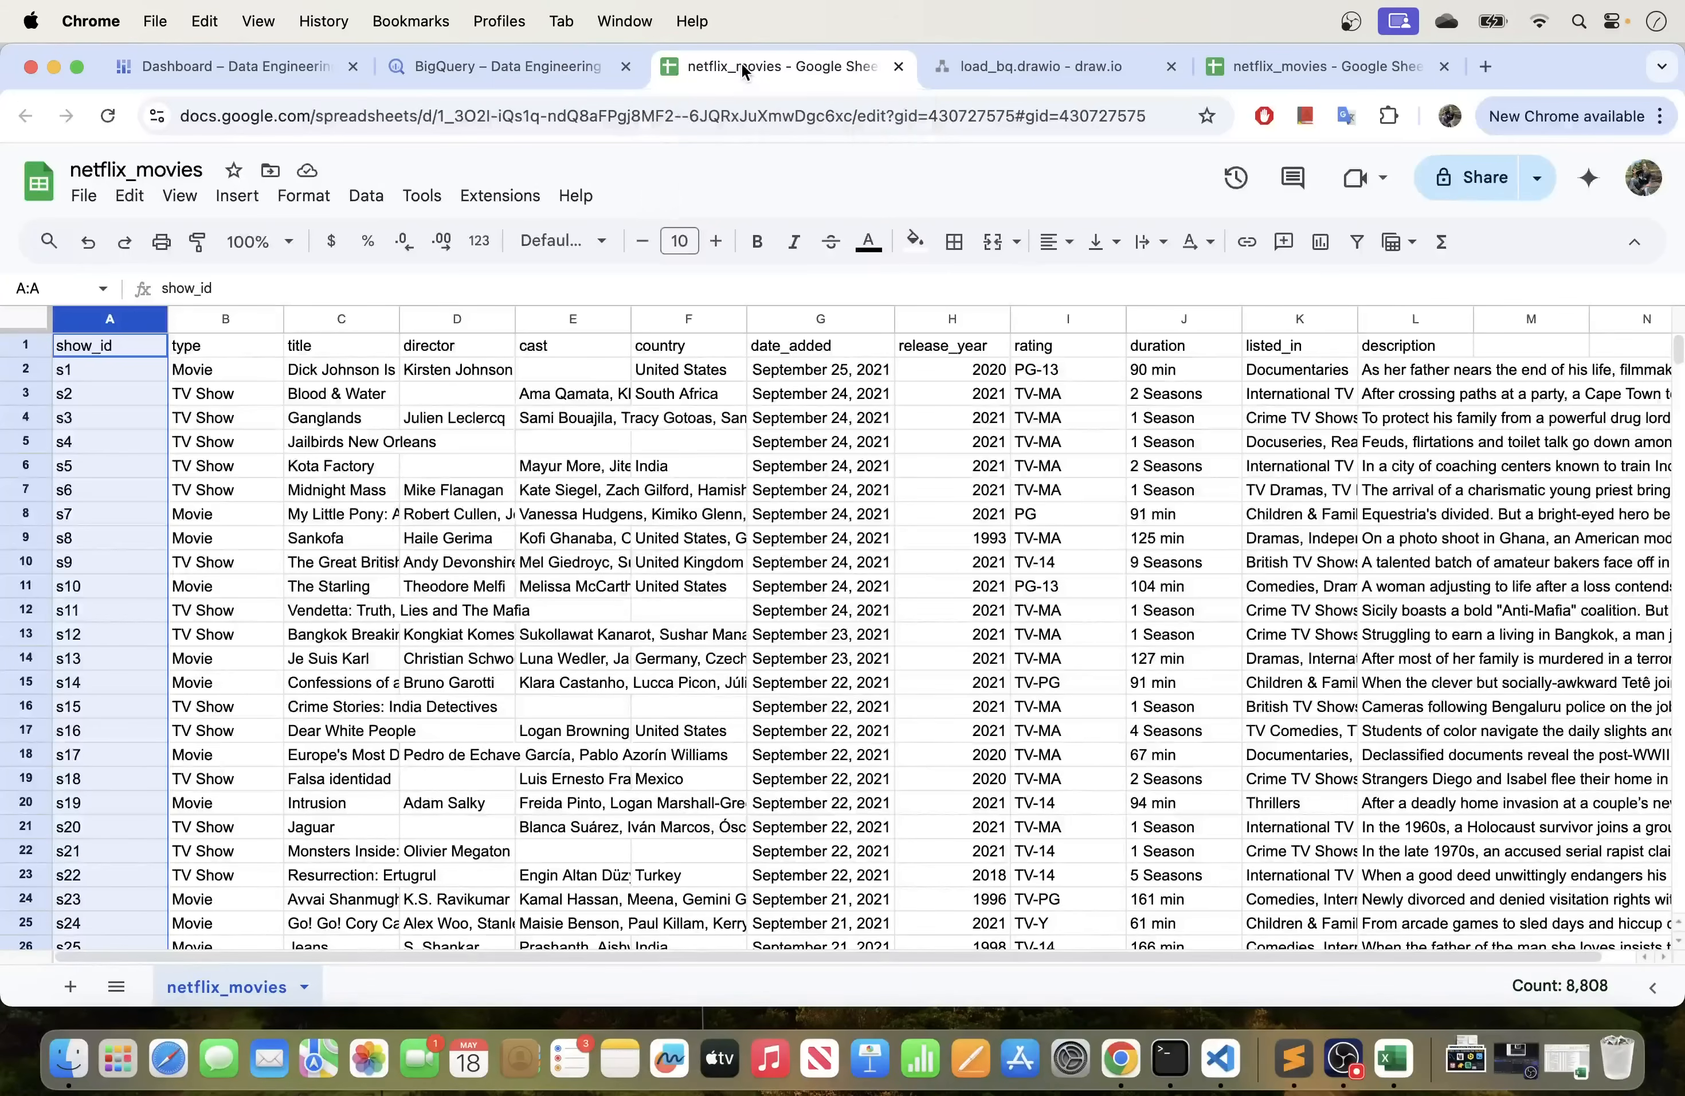
left_click(518, 66)
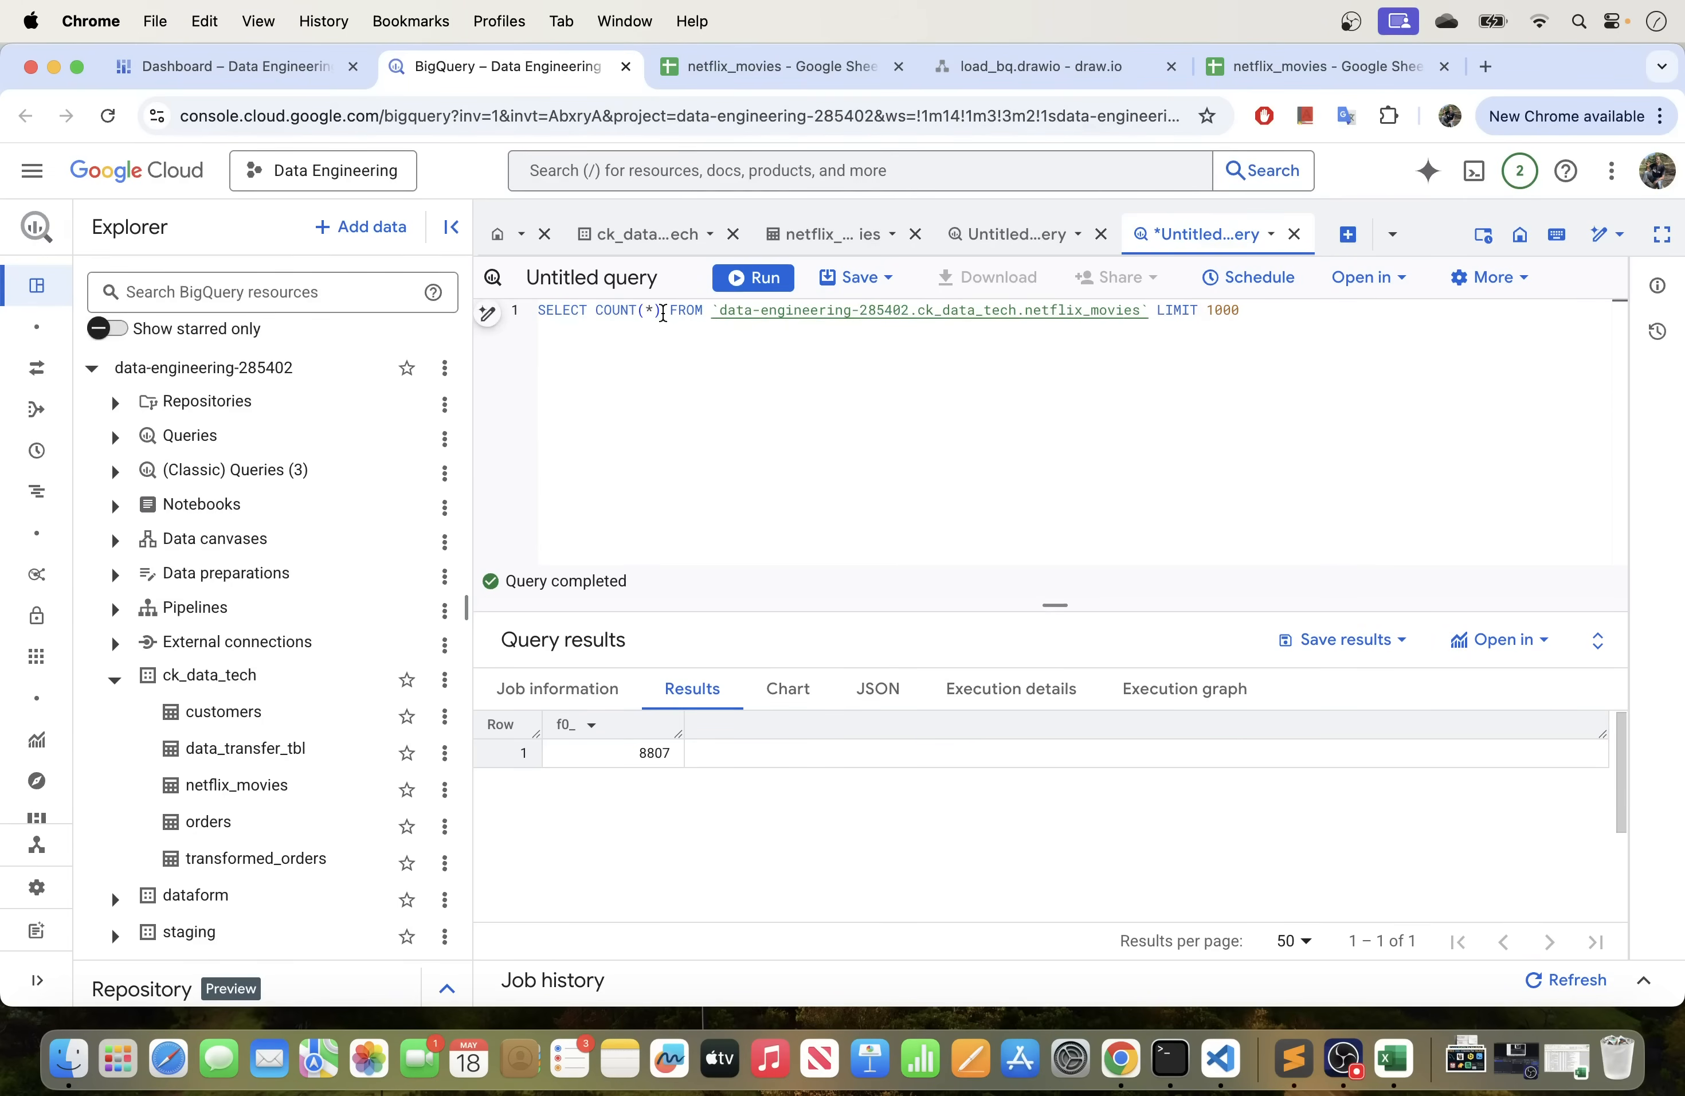
Replace COUNT(*) with * in the netflix_movies query and run it again.
left_click_drag(657, 313, 596, 311)
key("BackSpace")
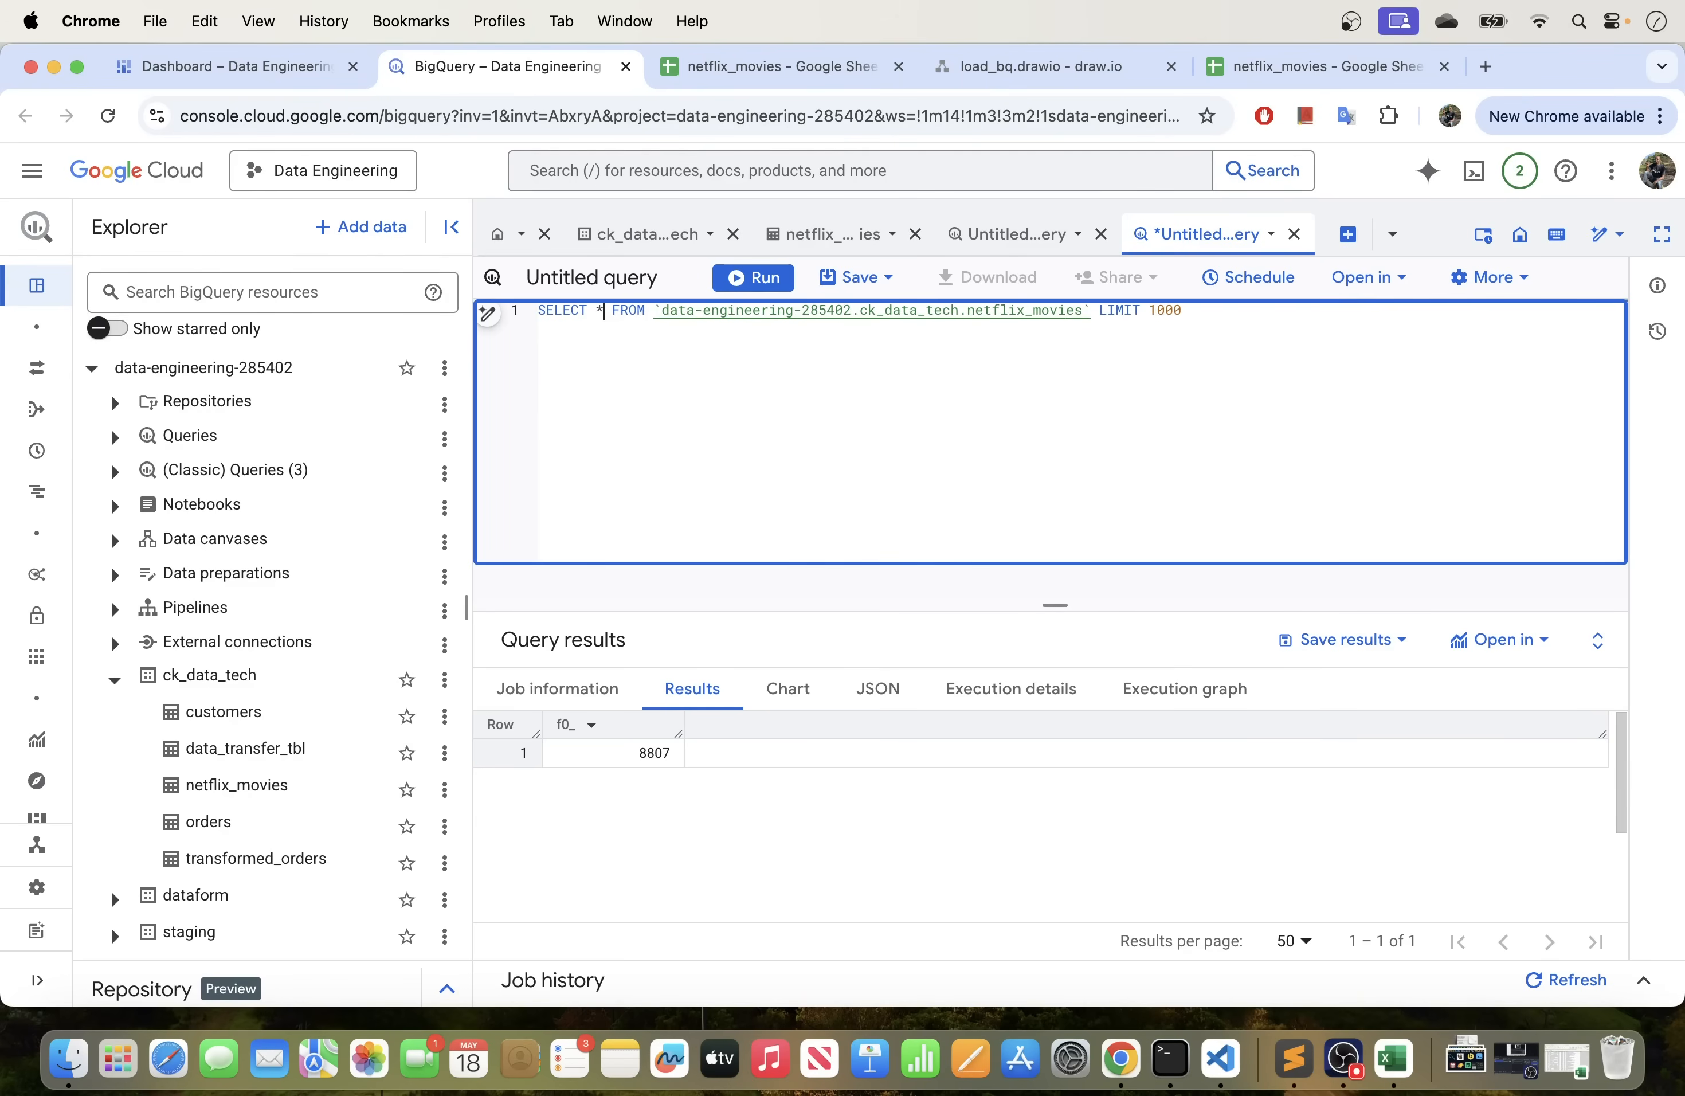
type("*")
left_click(754, 277)
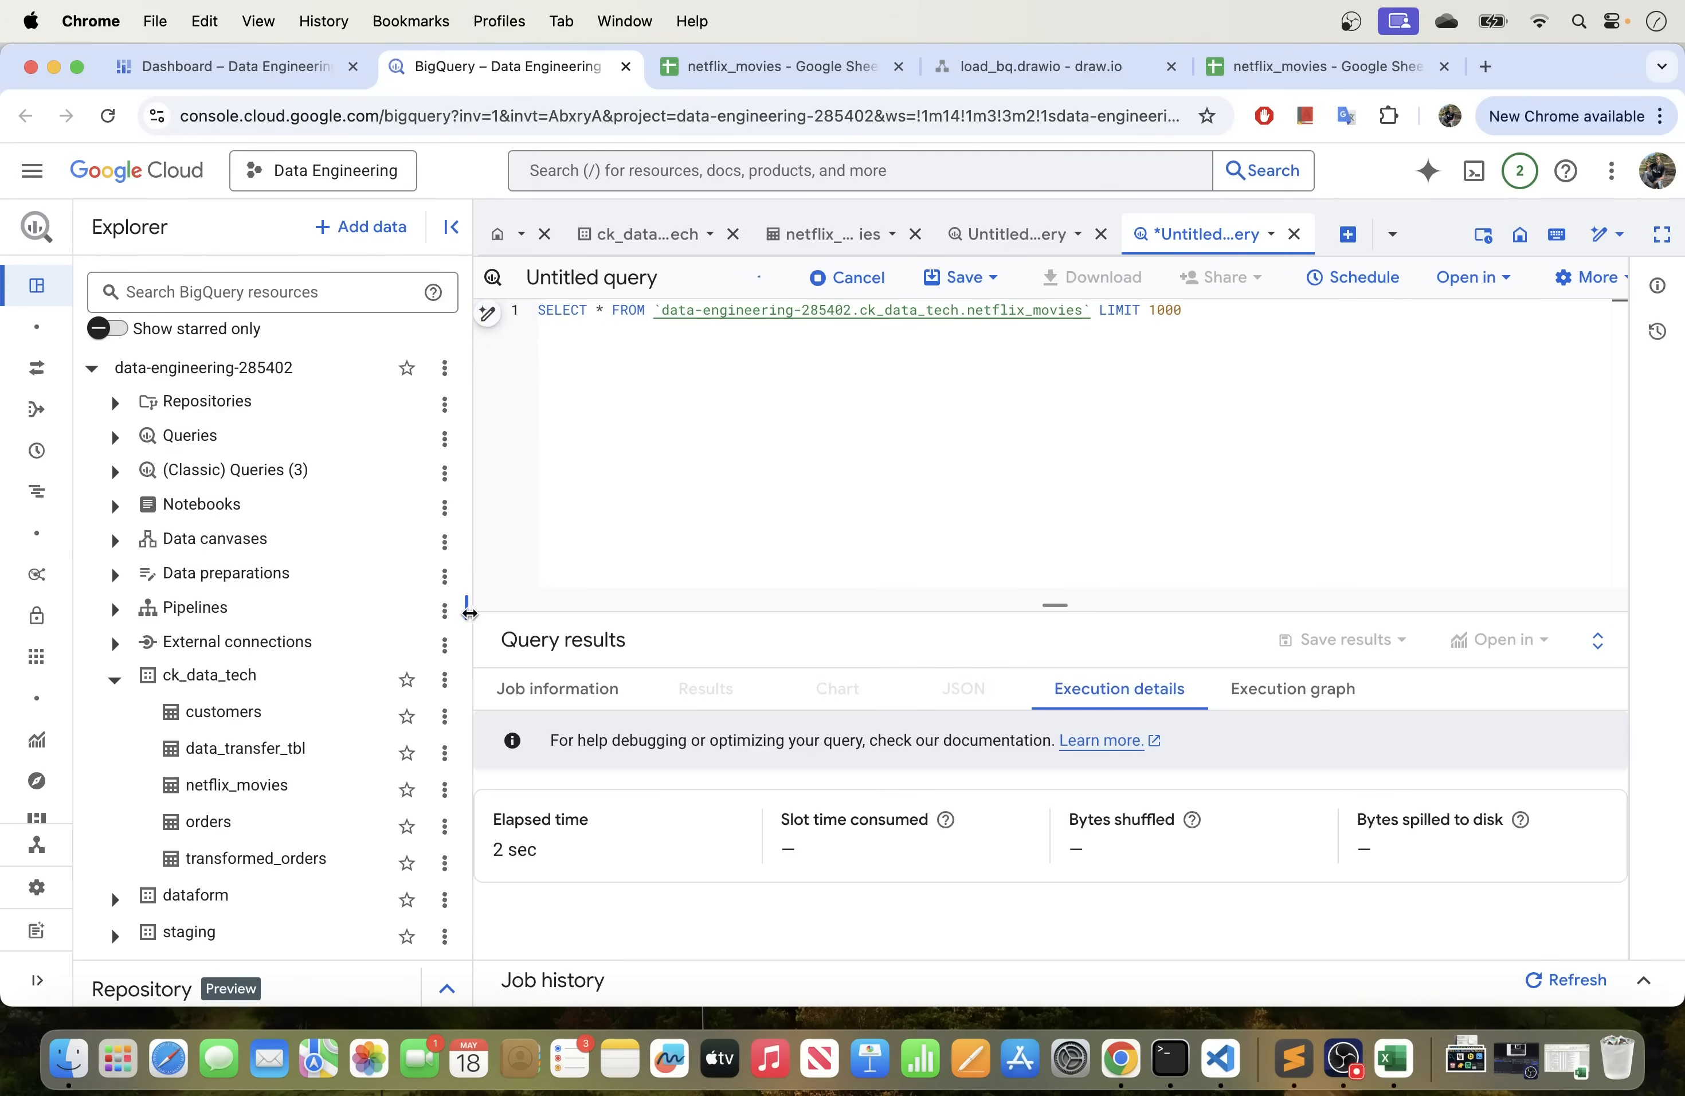
Enlarge the results area, narrow the Explorer pane and copy the country value South Africa from the second result row.
left_click_drag(471, 611, 331, 610)
left_click_drag(979, 606, 976, 415)
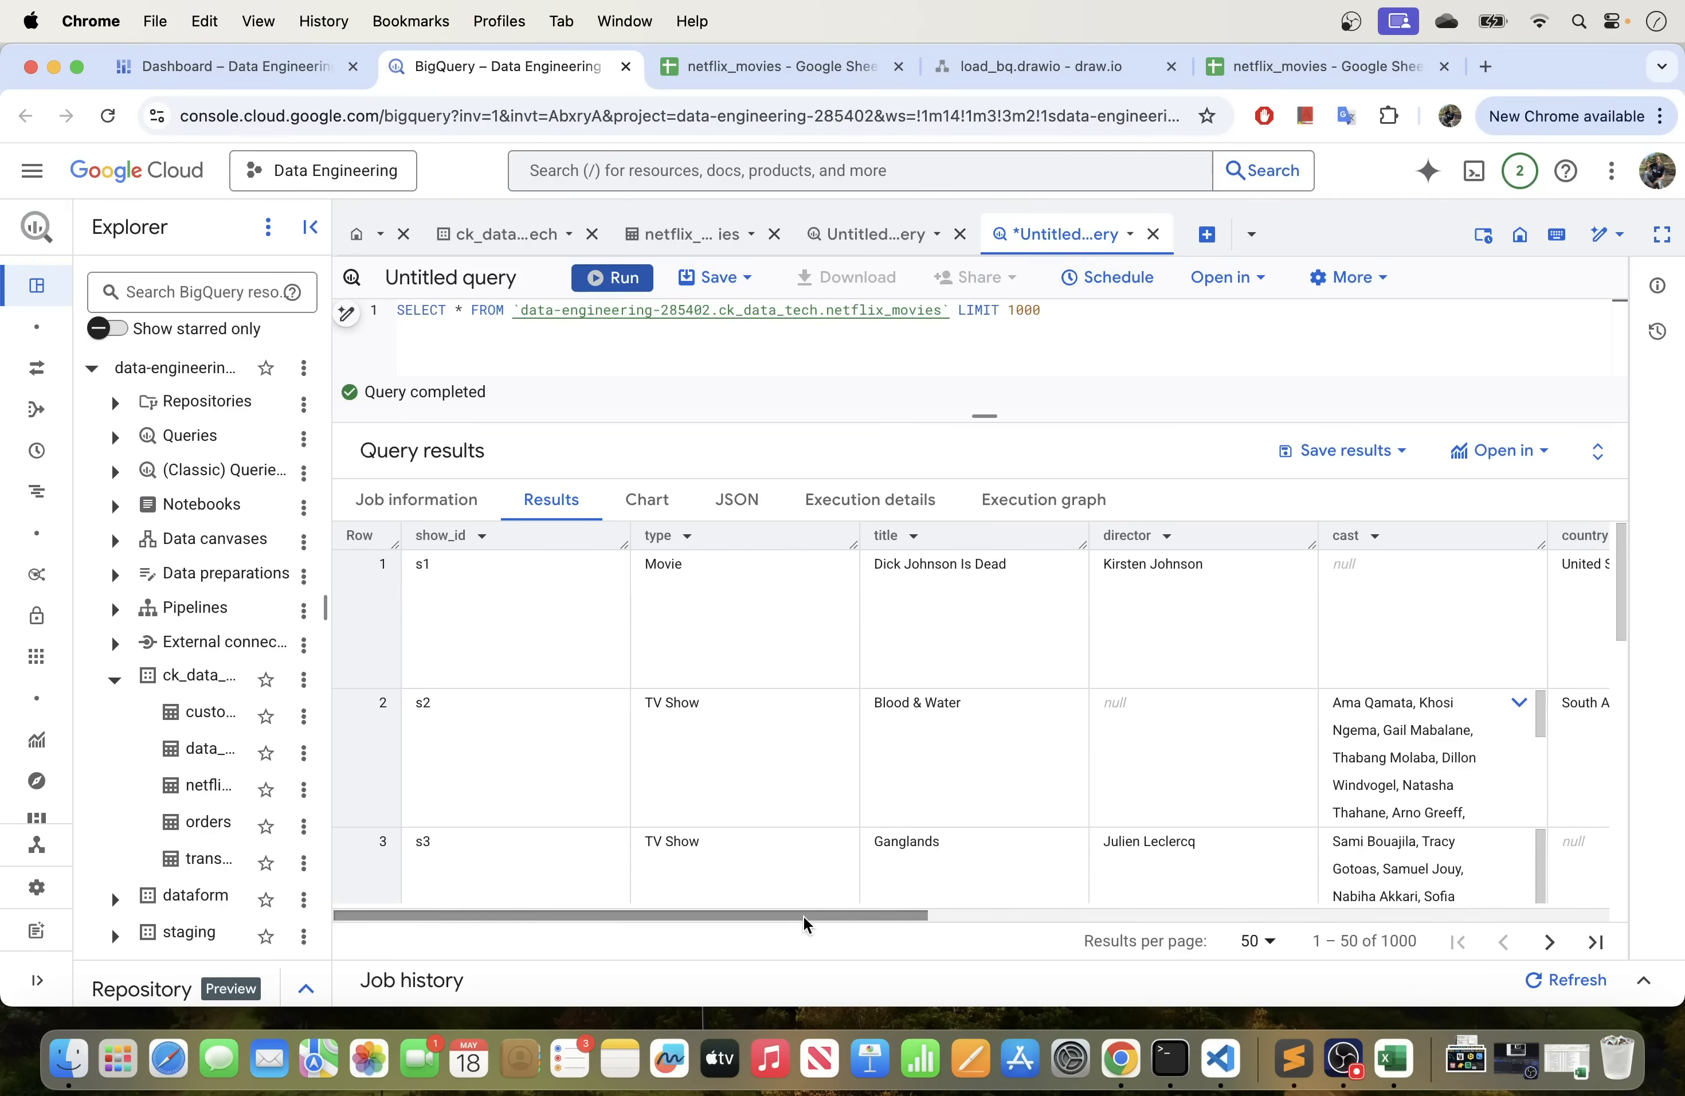
left_click_drag(801, 918, 1163, 859)
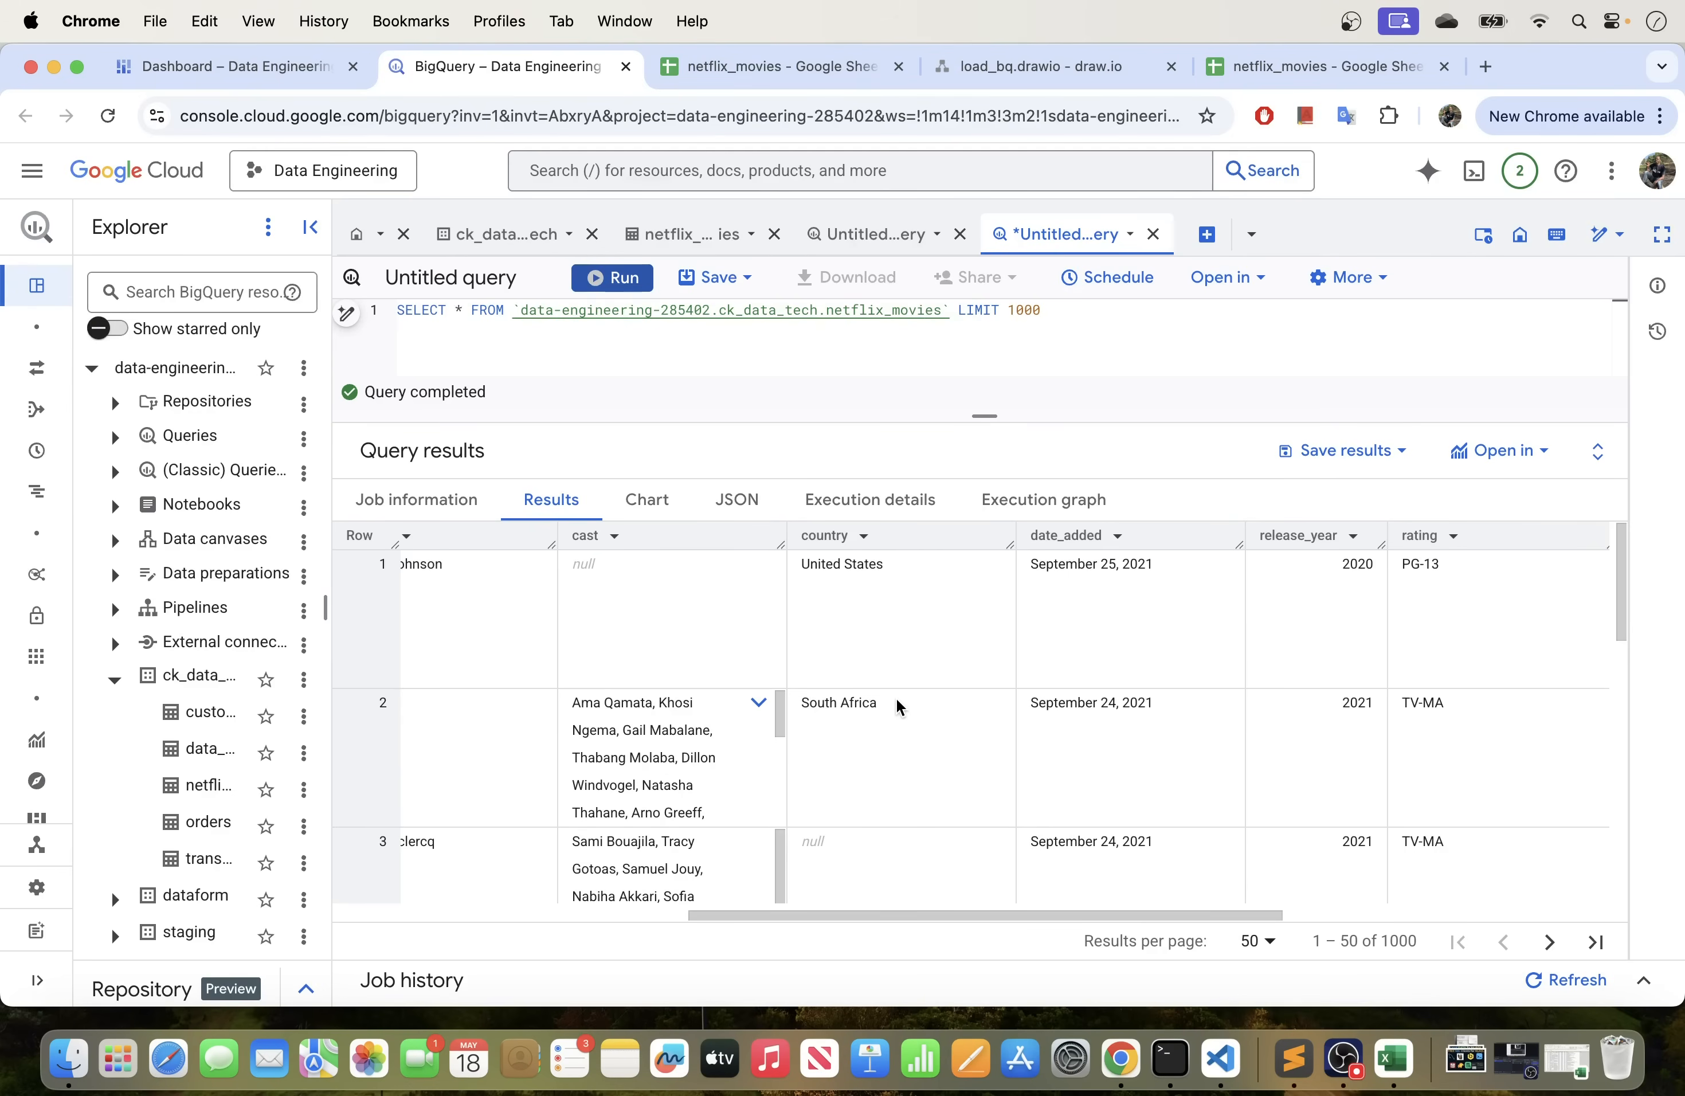
left_click_drag(890, 701, 799, 698)
key("super+c")
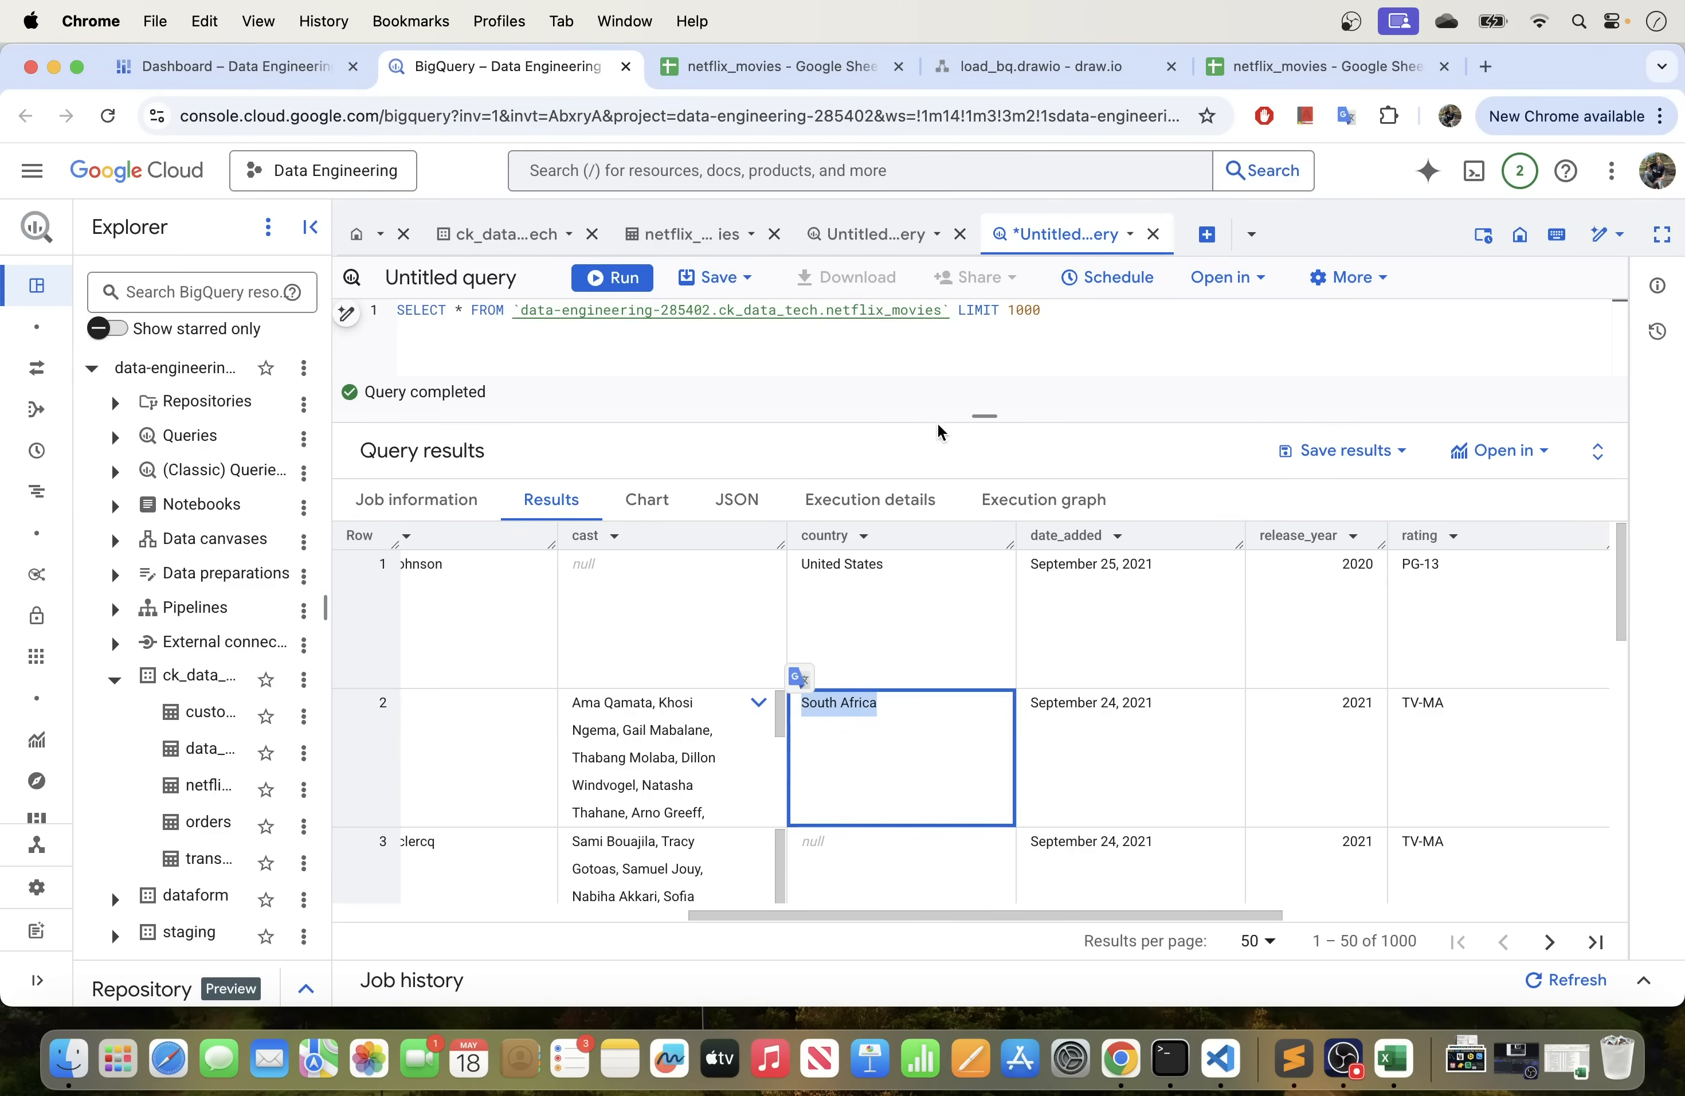
Split the query into separate SELECT, indented * and FROM lines, and remove the LIMIT 1000 clause.
left_click_drag(986, 418, 1001, 552)
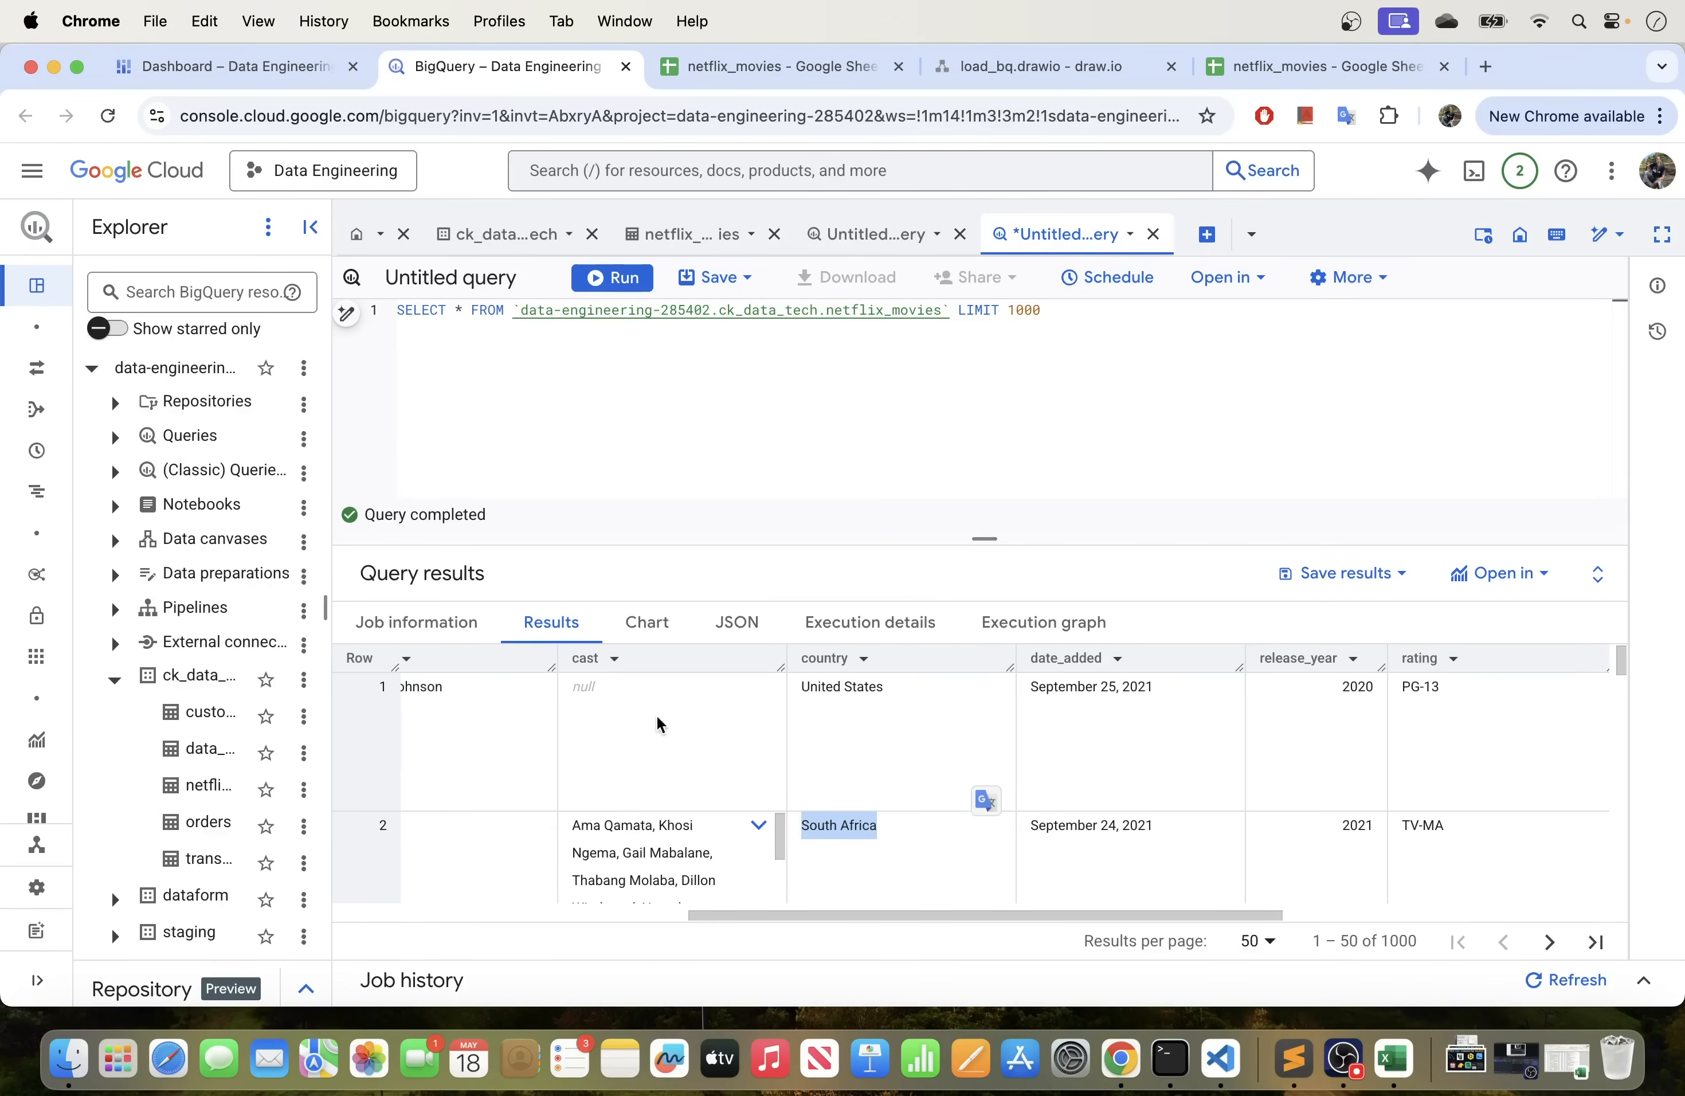
left_click(444, 311)
key("Return")
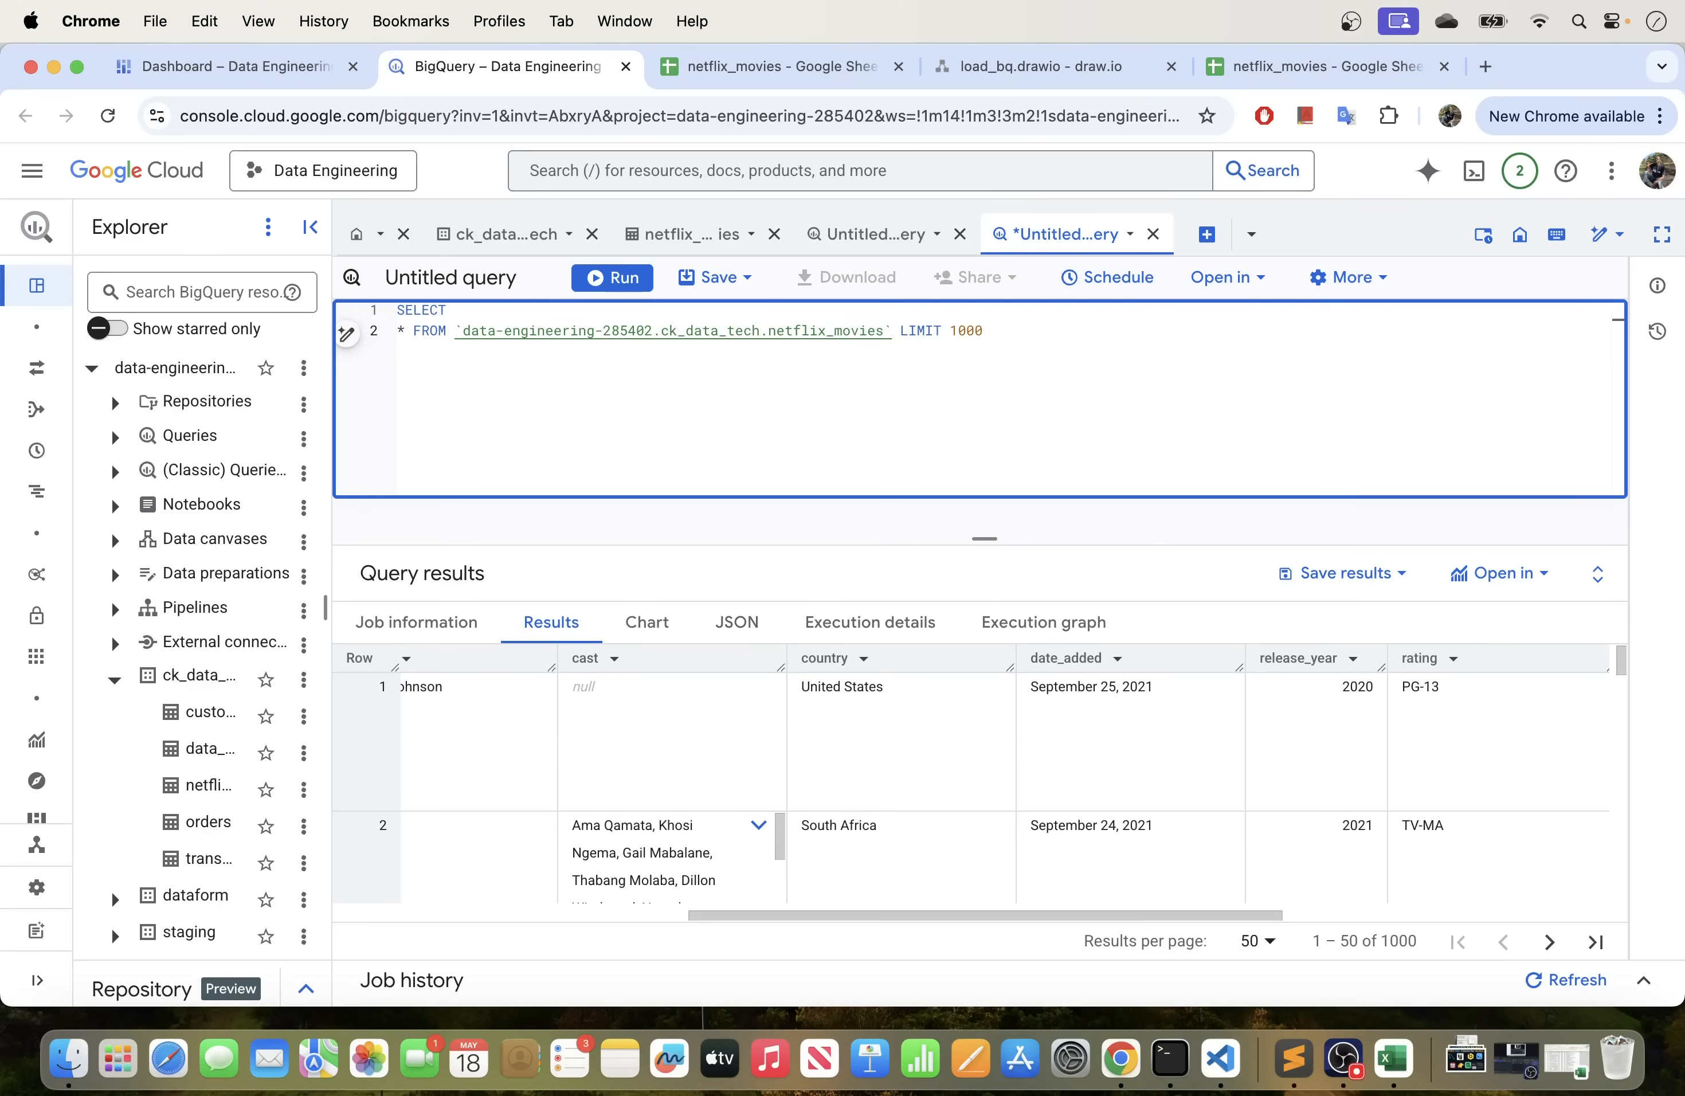
left_click(411, 332)
key("Return")
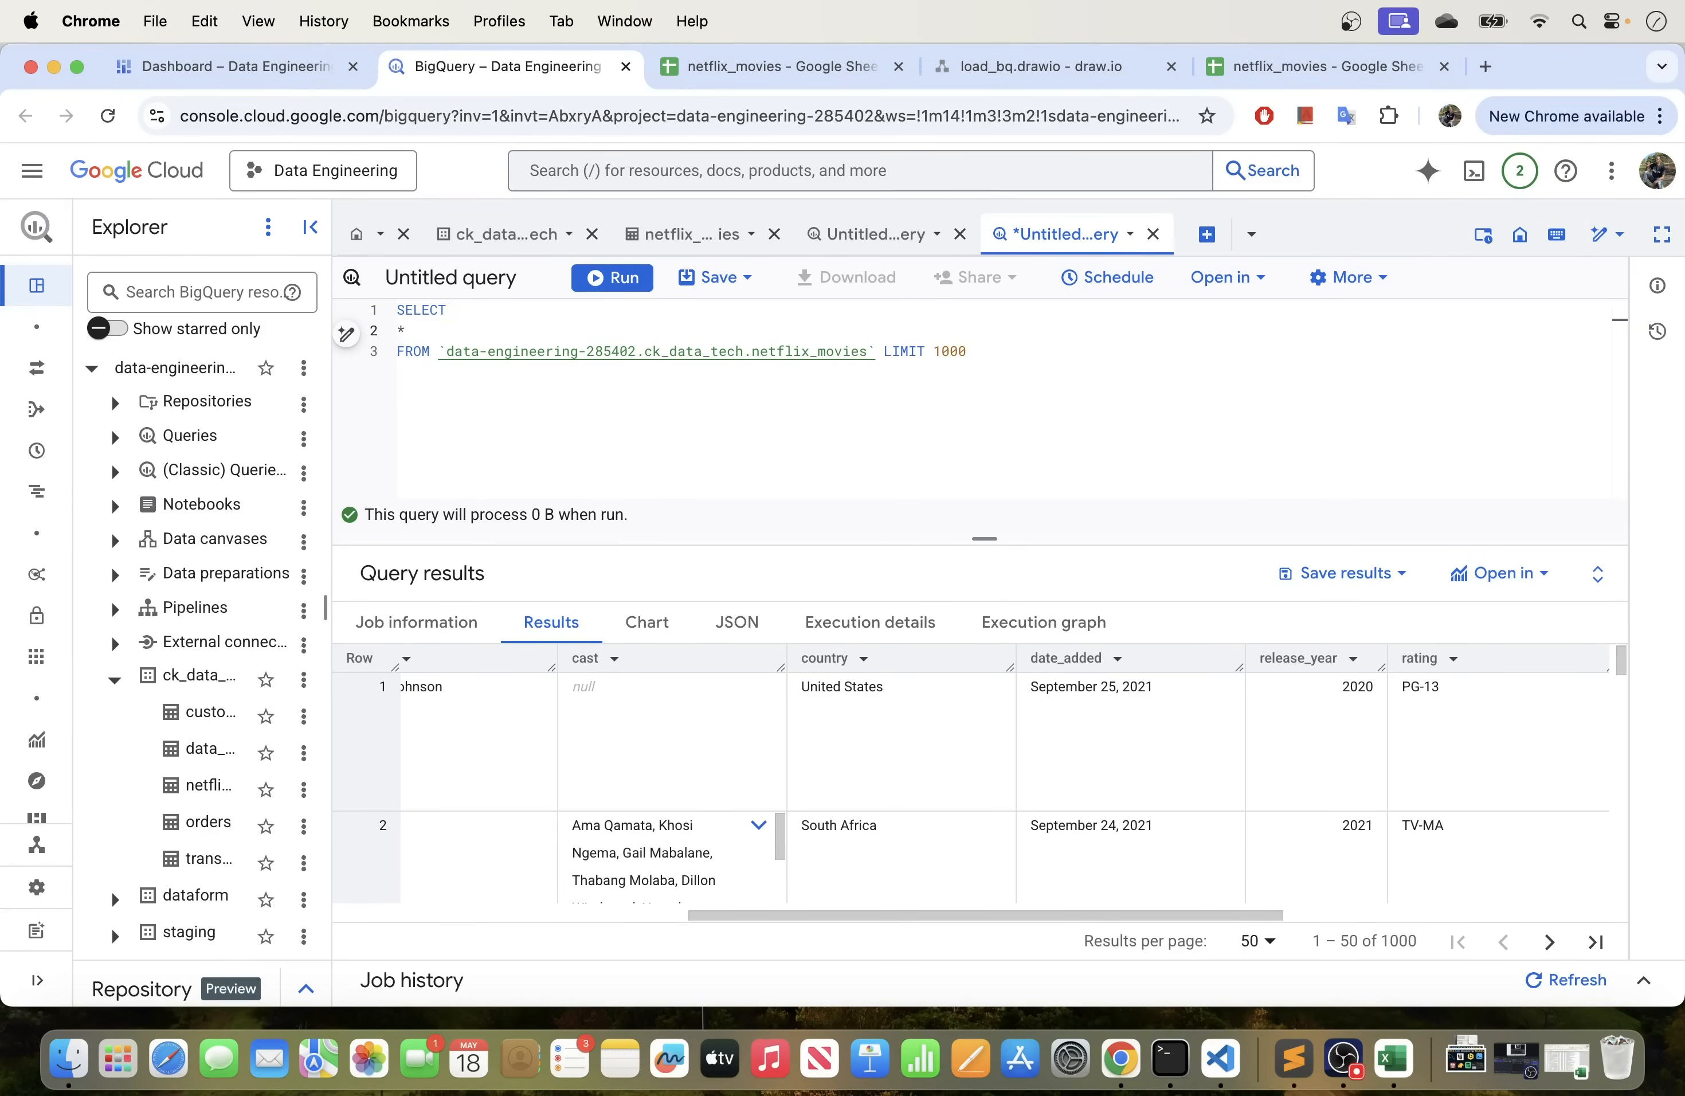
left_click(398, 332)
key("Tab")
left_click_drag(884, 353, 996, 359)
key("BackSpace")
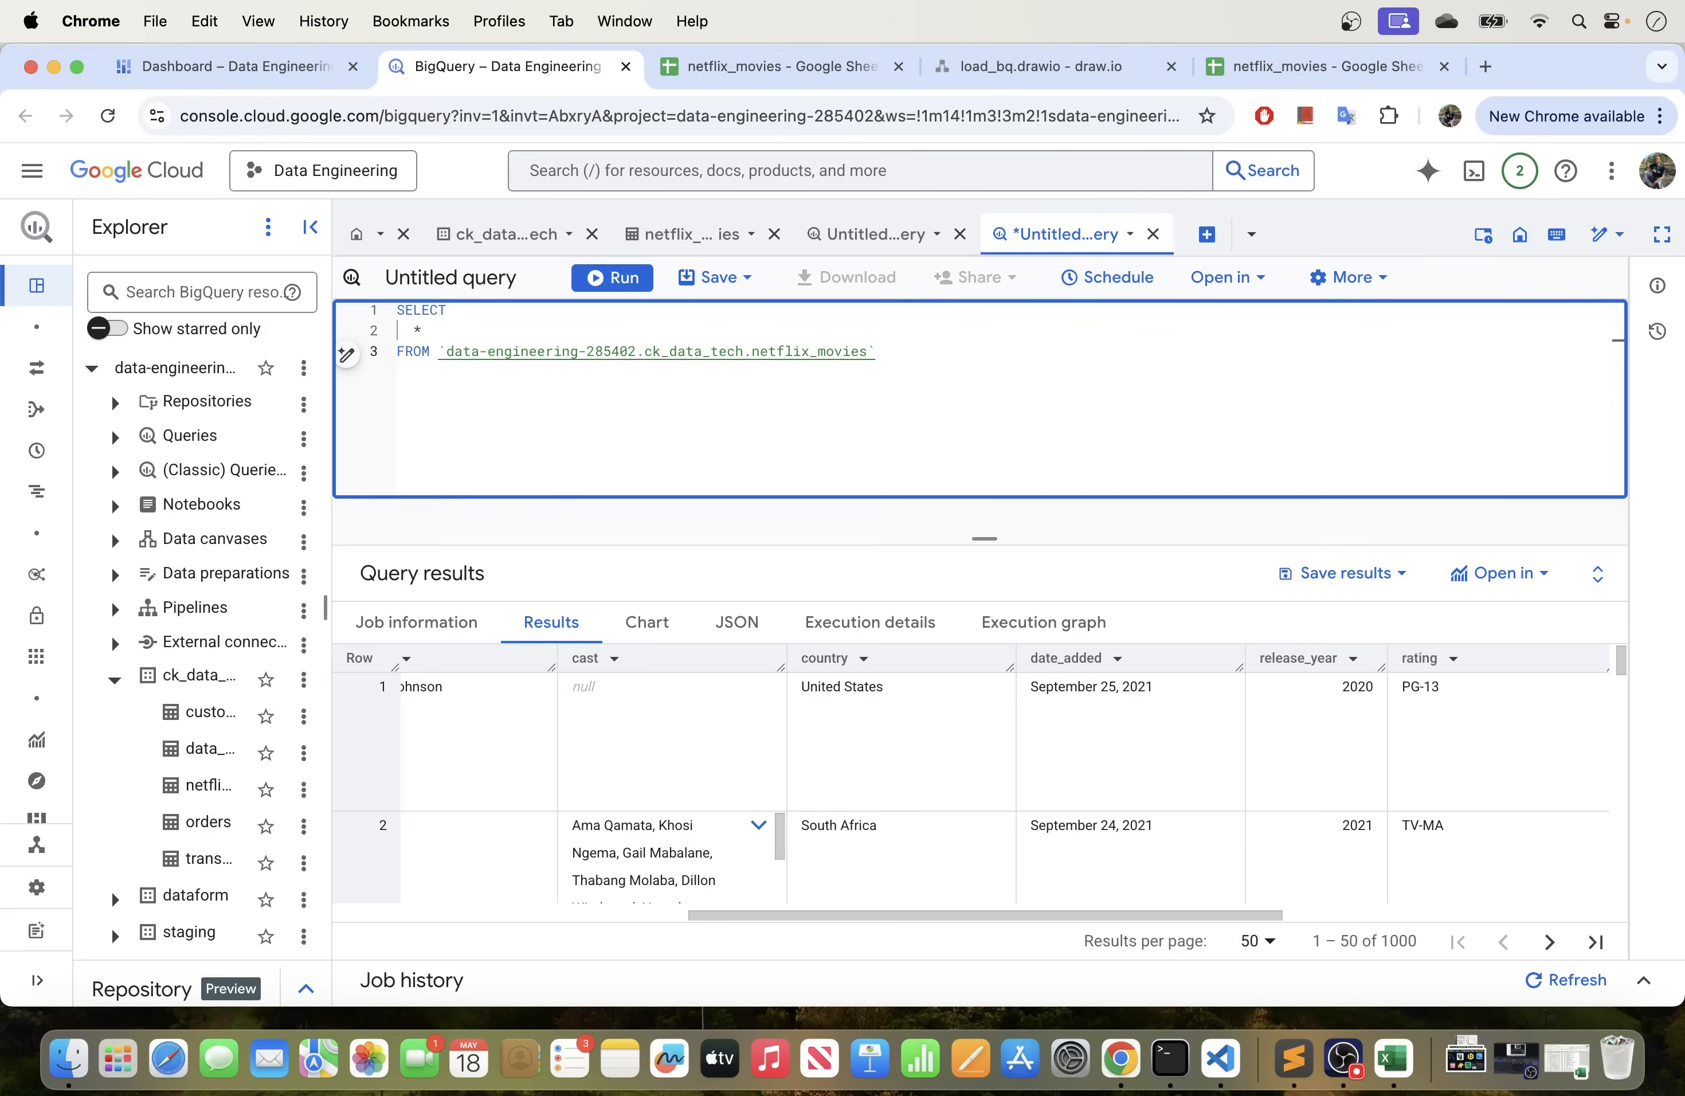
Add a WHERE clause below the FROM line that filters on country ='South Africa'.
key("Return")
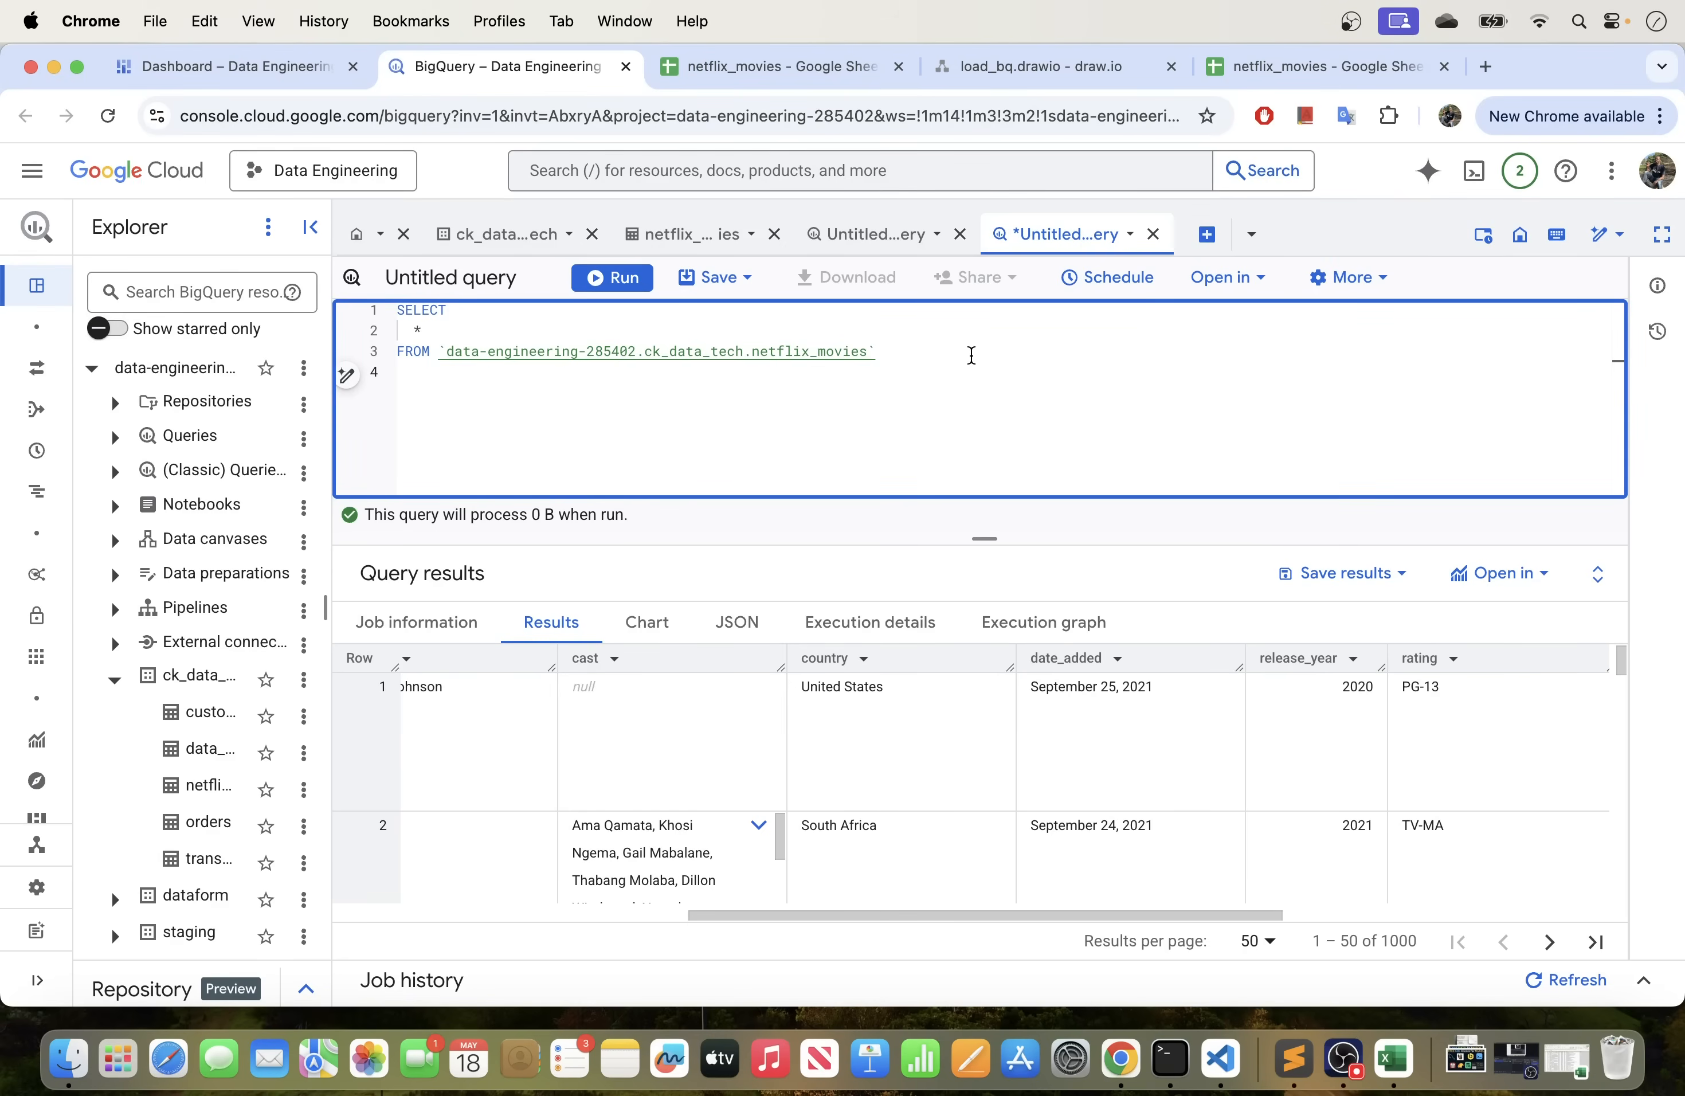
type("WHERE")
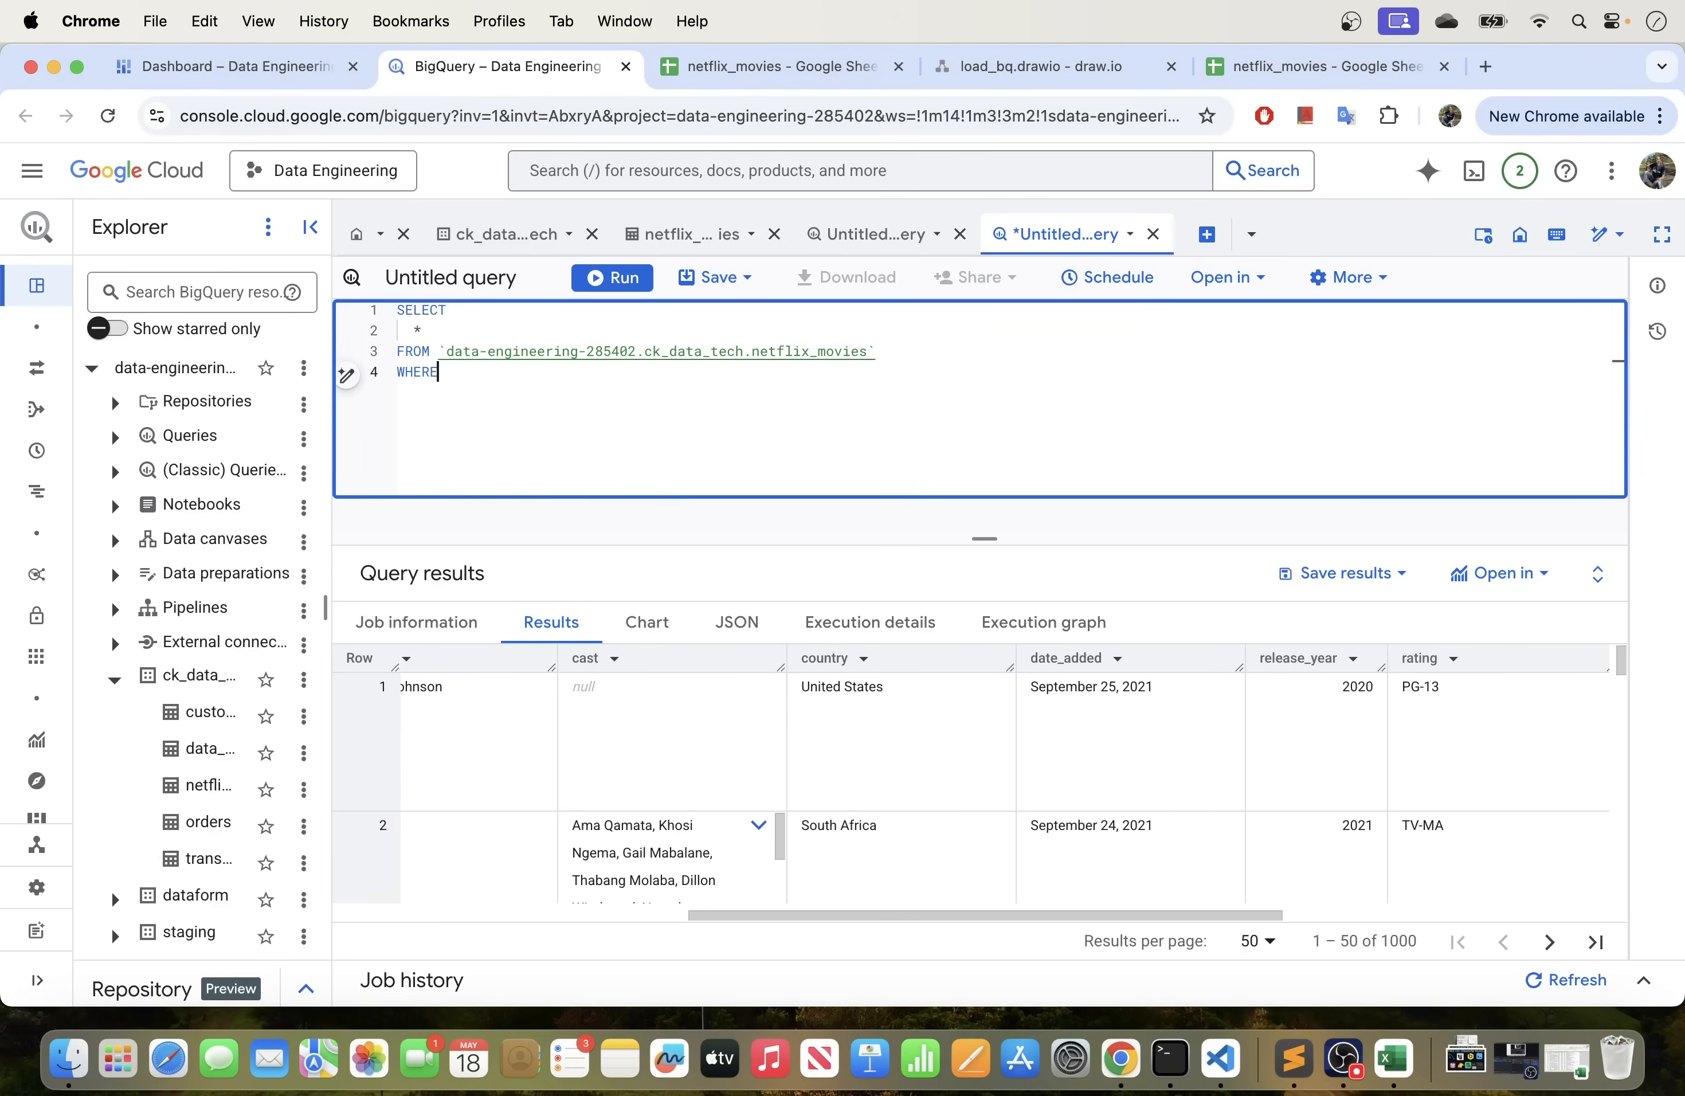
key("Return")
key("Caps_Lock")
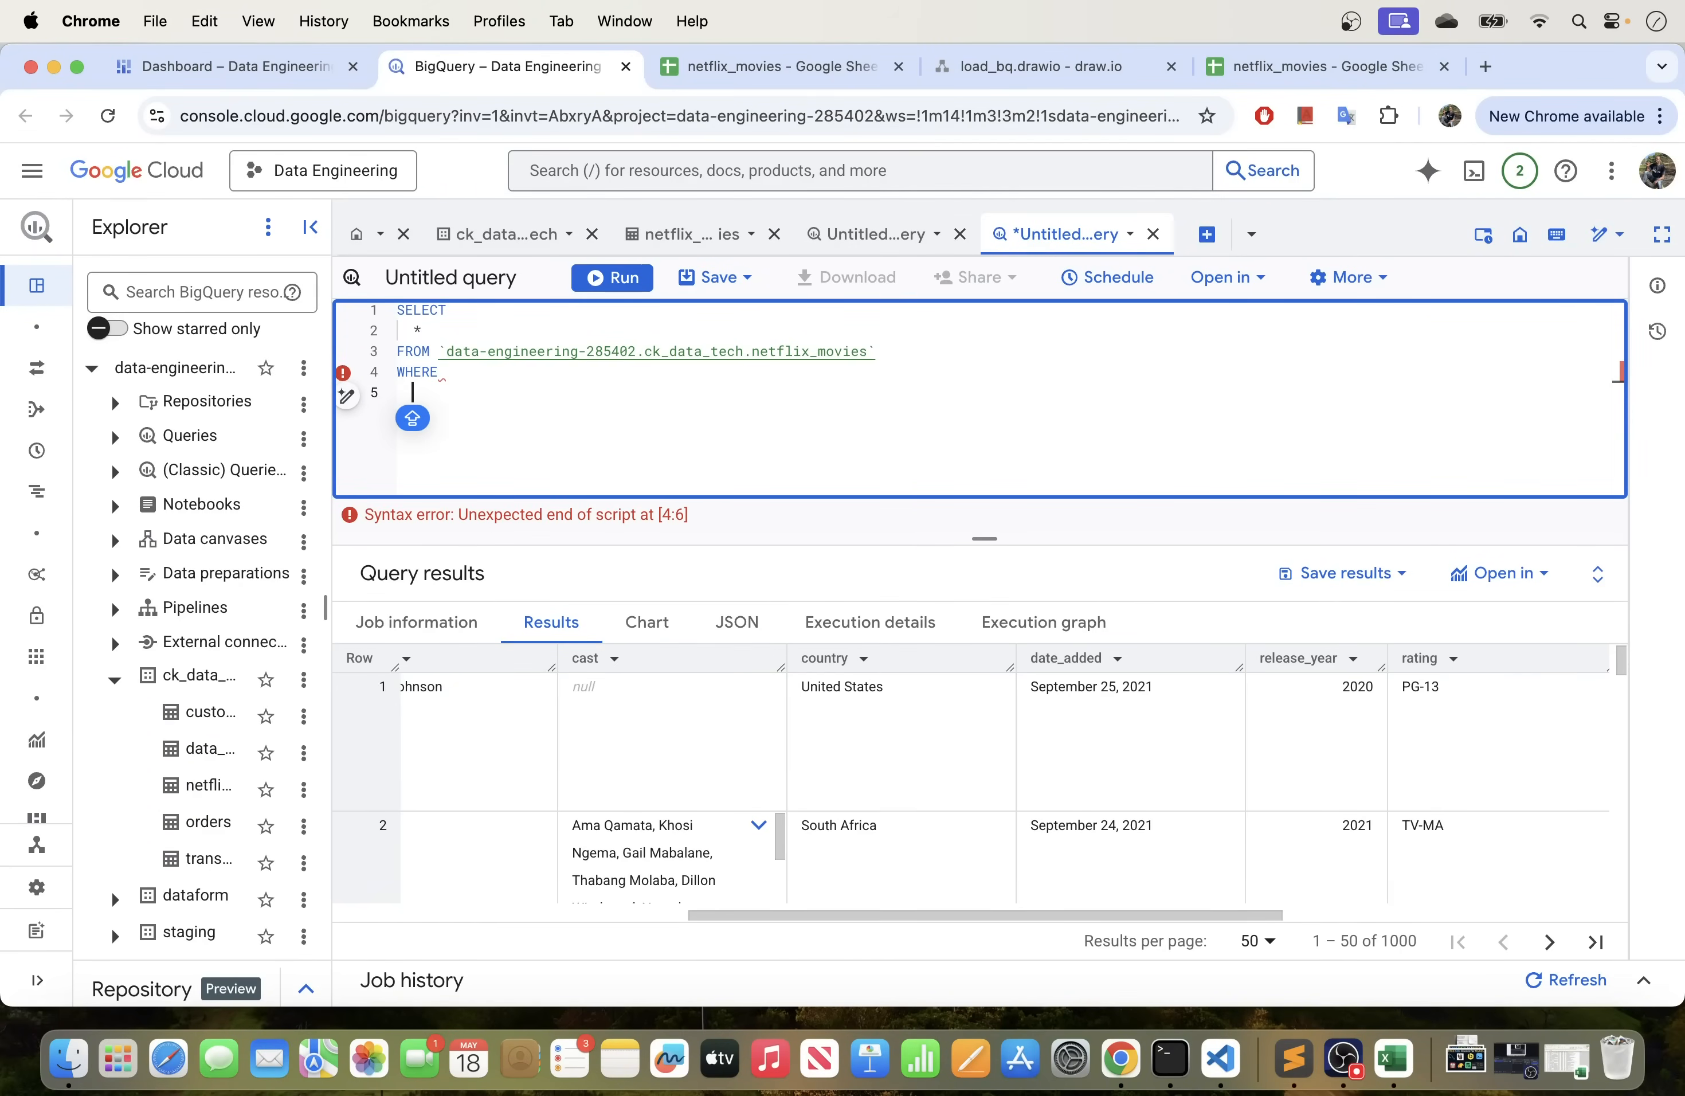
key("Caps_Lock")
type("county")
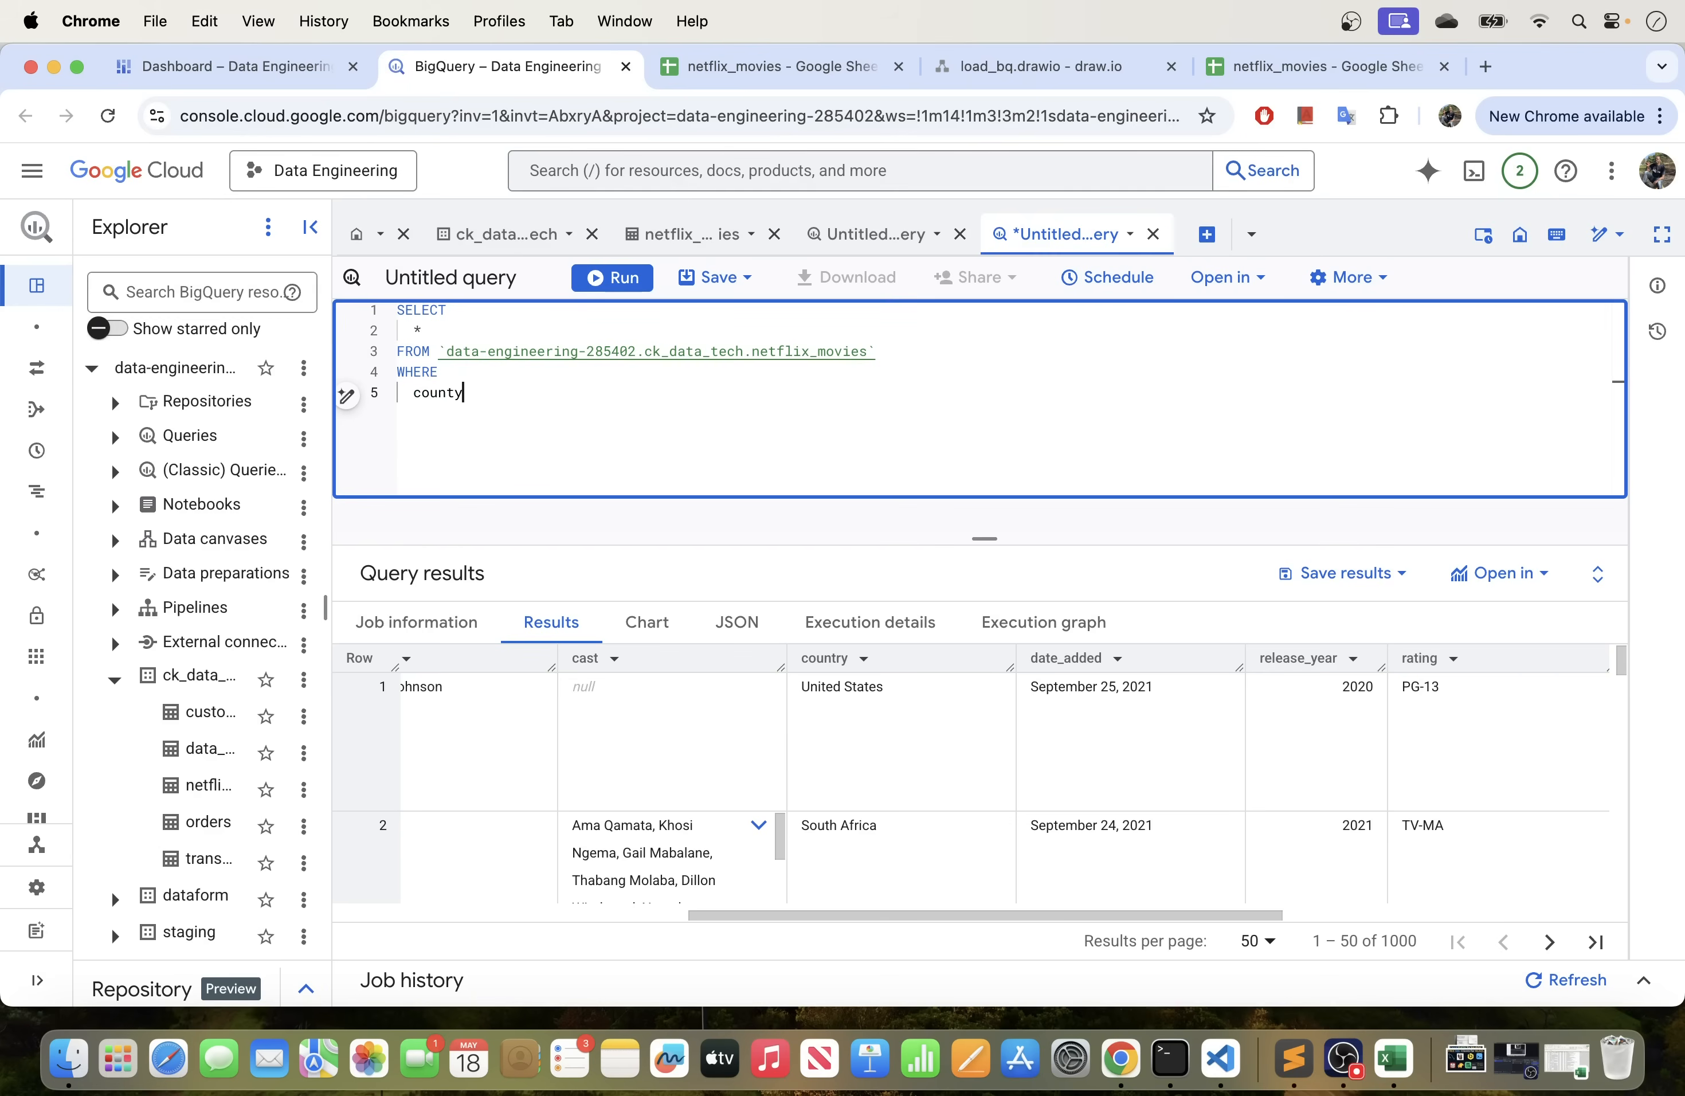
type("y ='")
key("super+v")
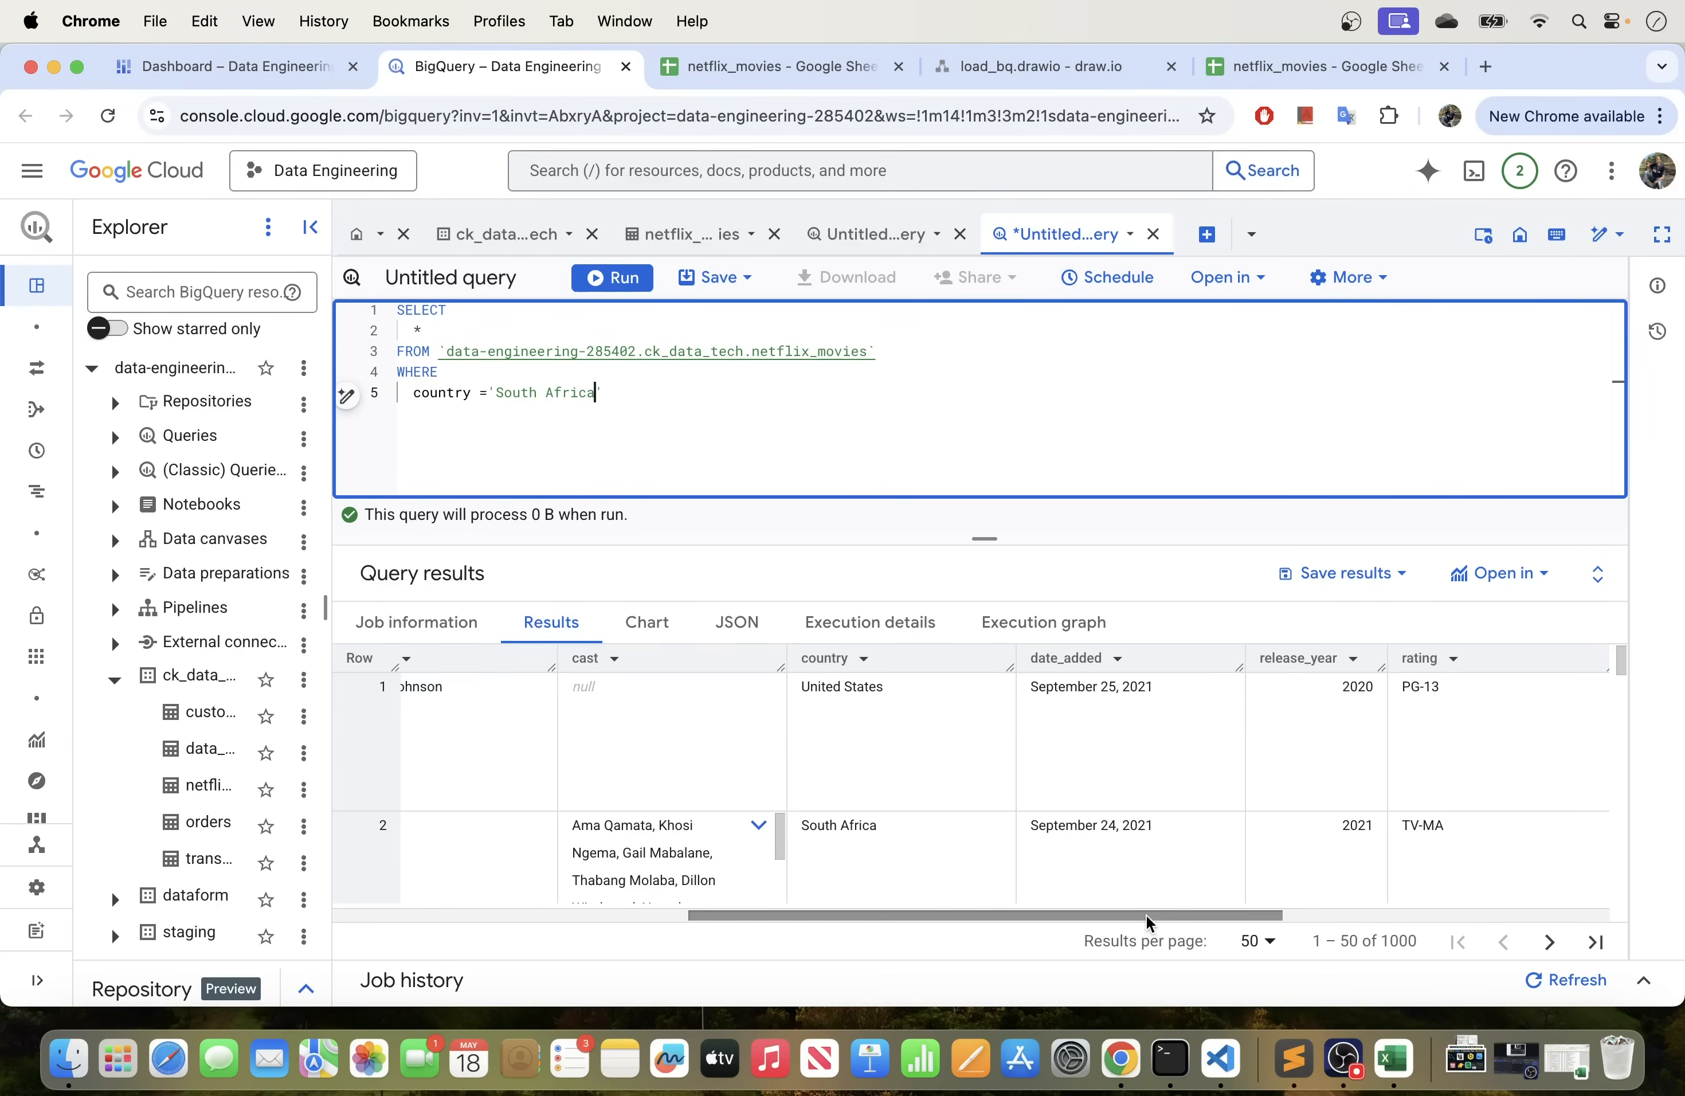
Find the release year column in the results and add an ORDER BY release_year clause at the end of the query.
left_click_drag(1145, 914, 1104, 881)
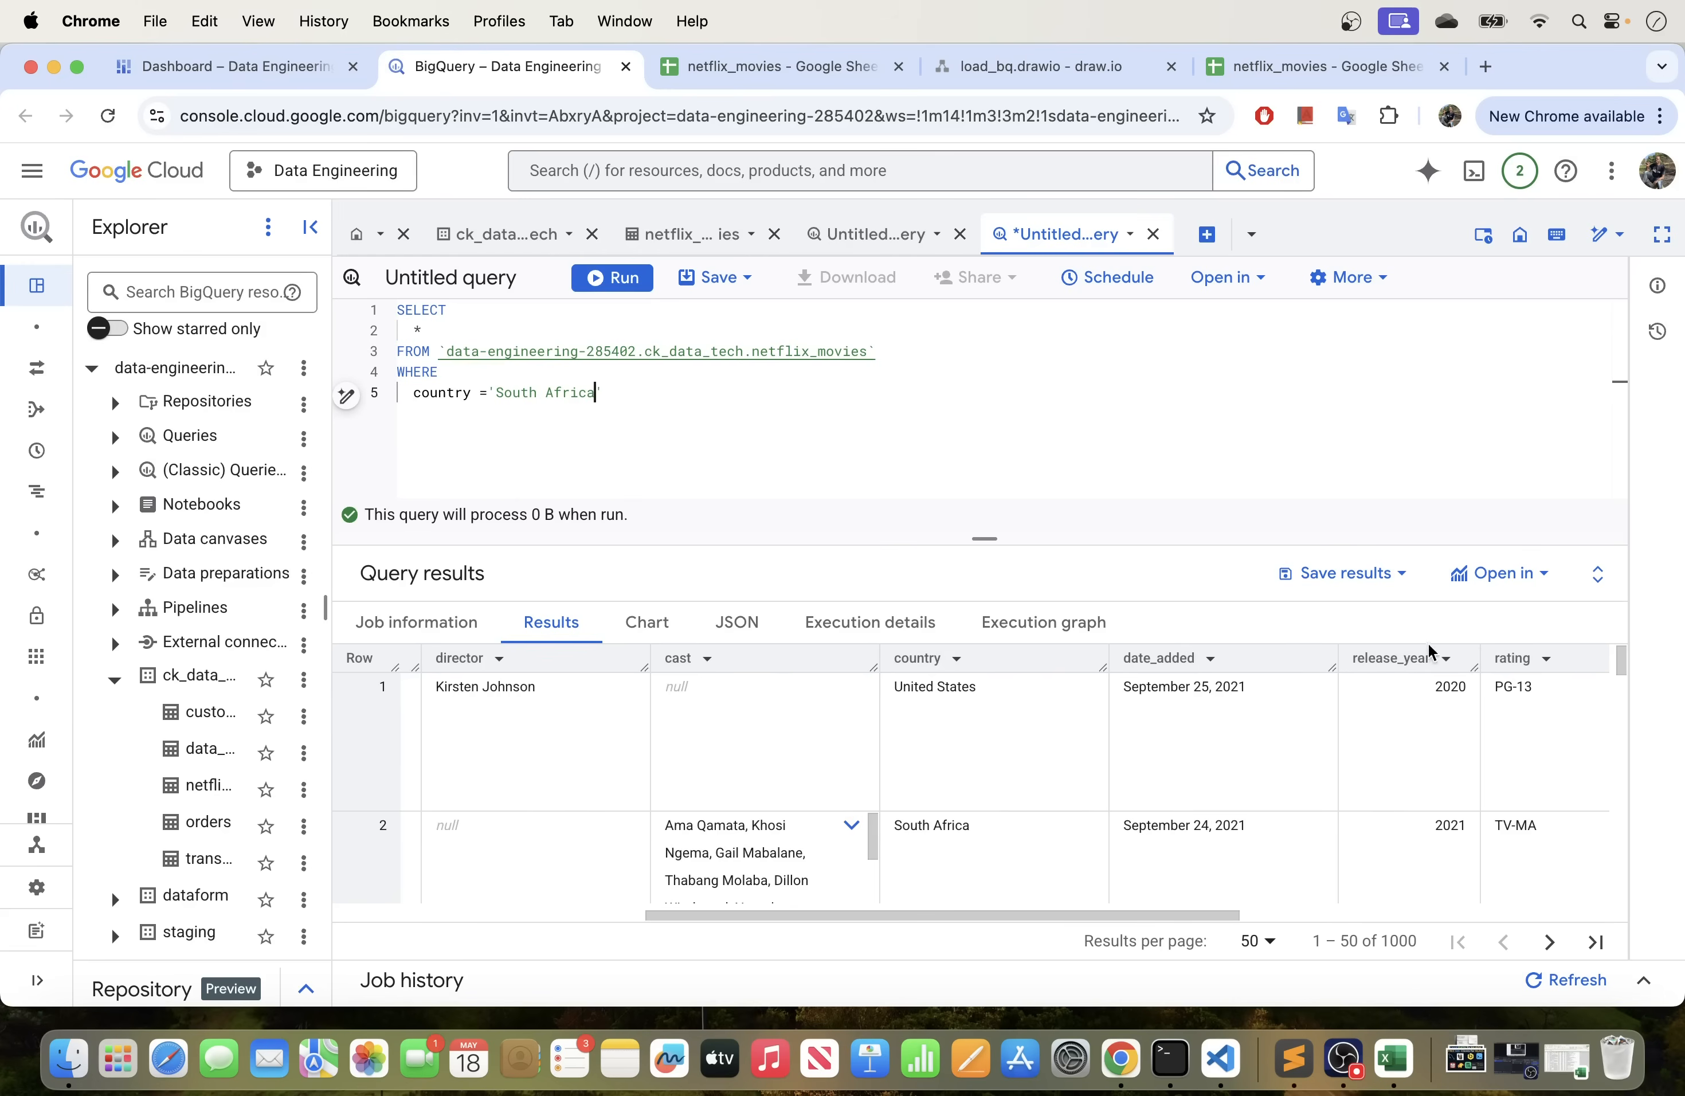
left_click(628, 400)
key("Return")
key("Return")
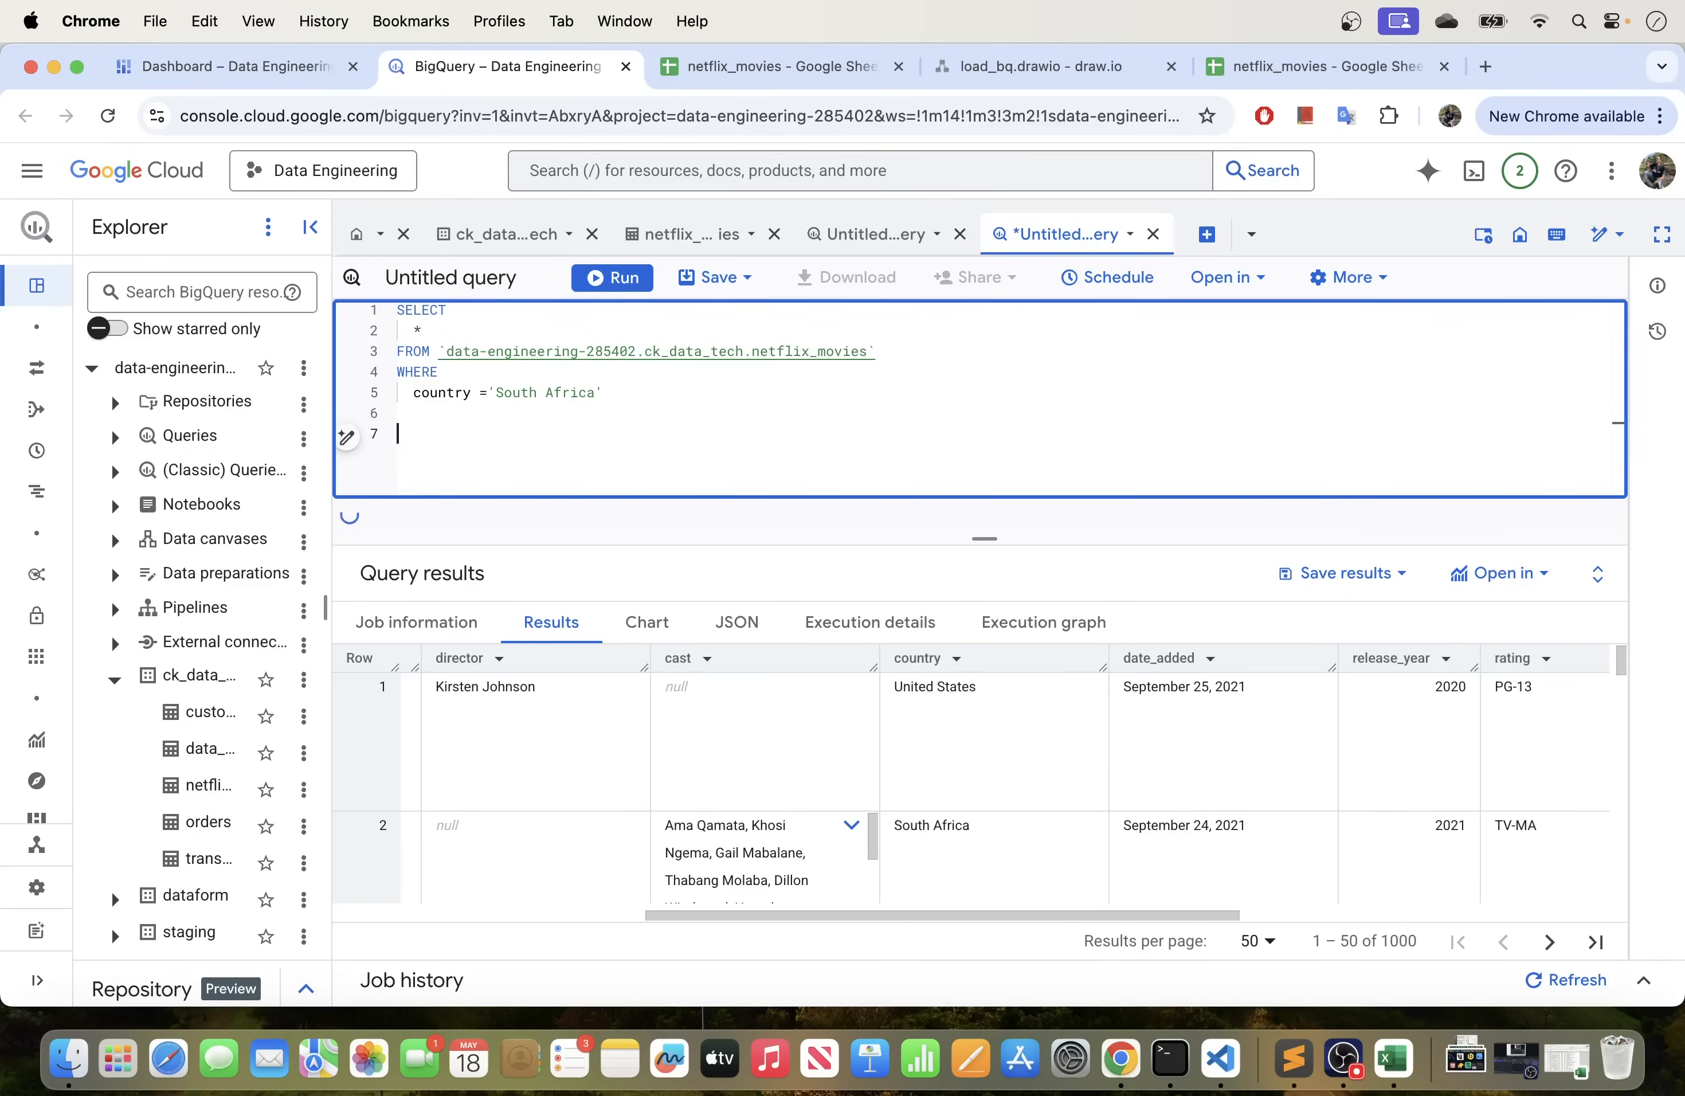
type("ORDER BY")
key("Return")
key("Tab")
type("RELE")
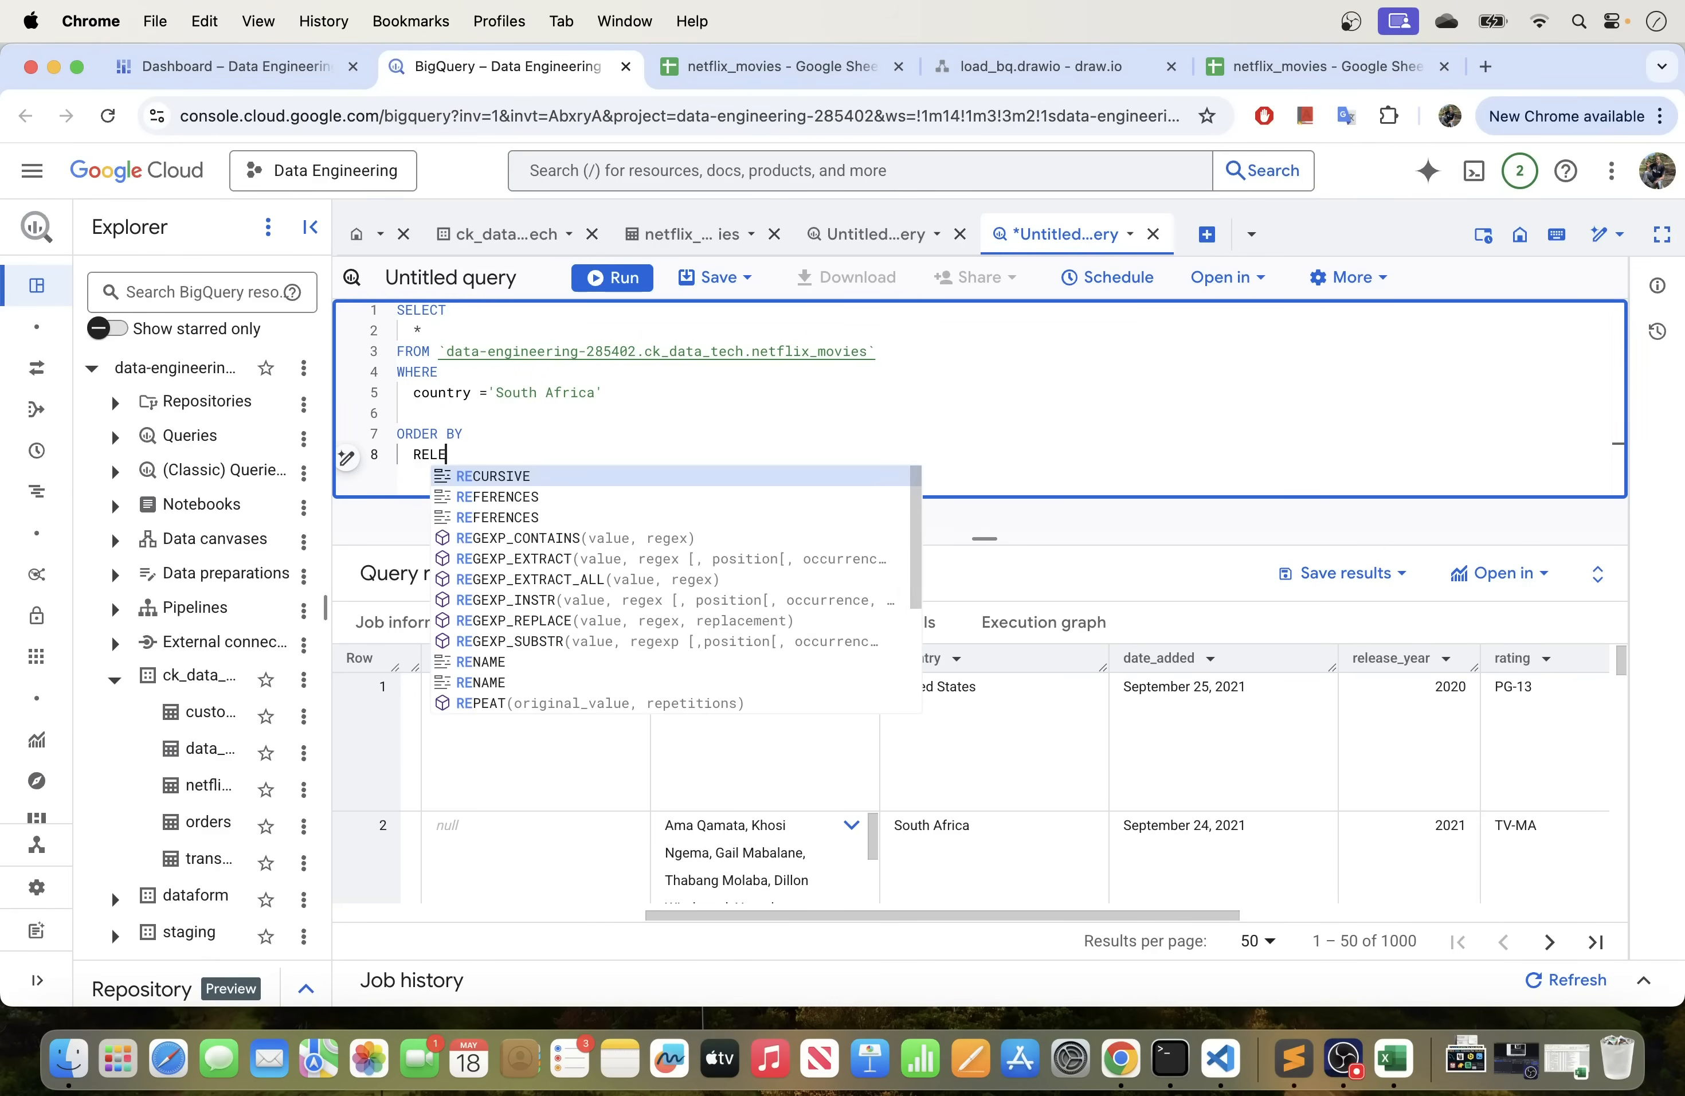
type("AS")
key("BackSpace")
key("BackSpace")
key("BackSpace")
key("BackSpace")
key("BackSpace")
key("BackSpace")
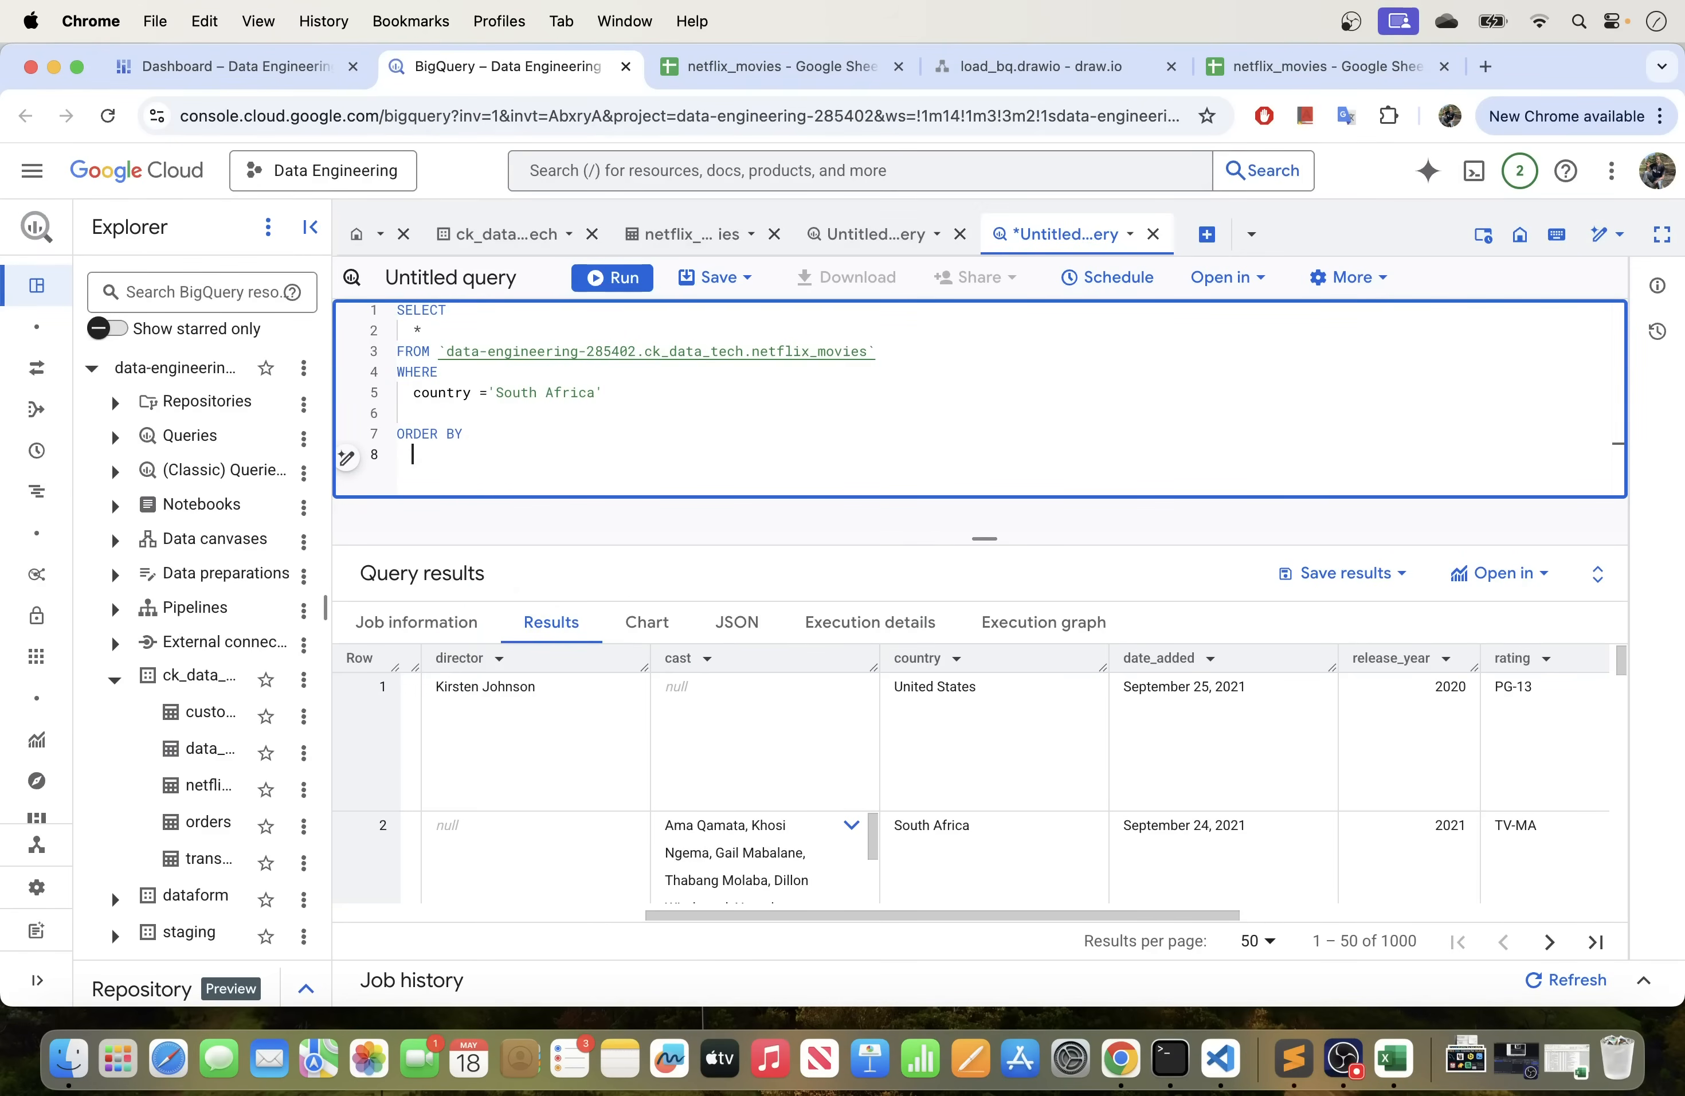
type("release_year")
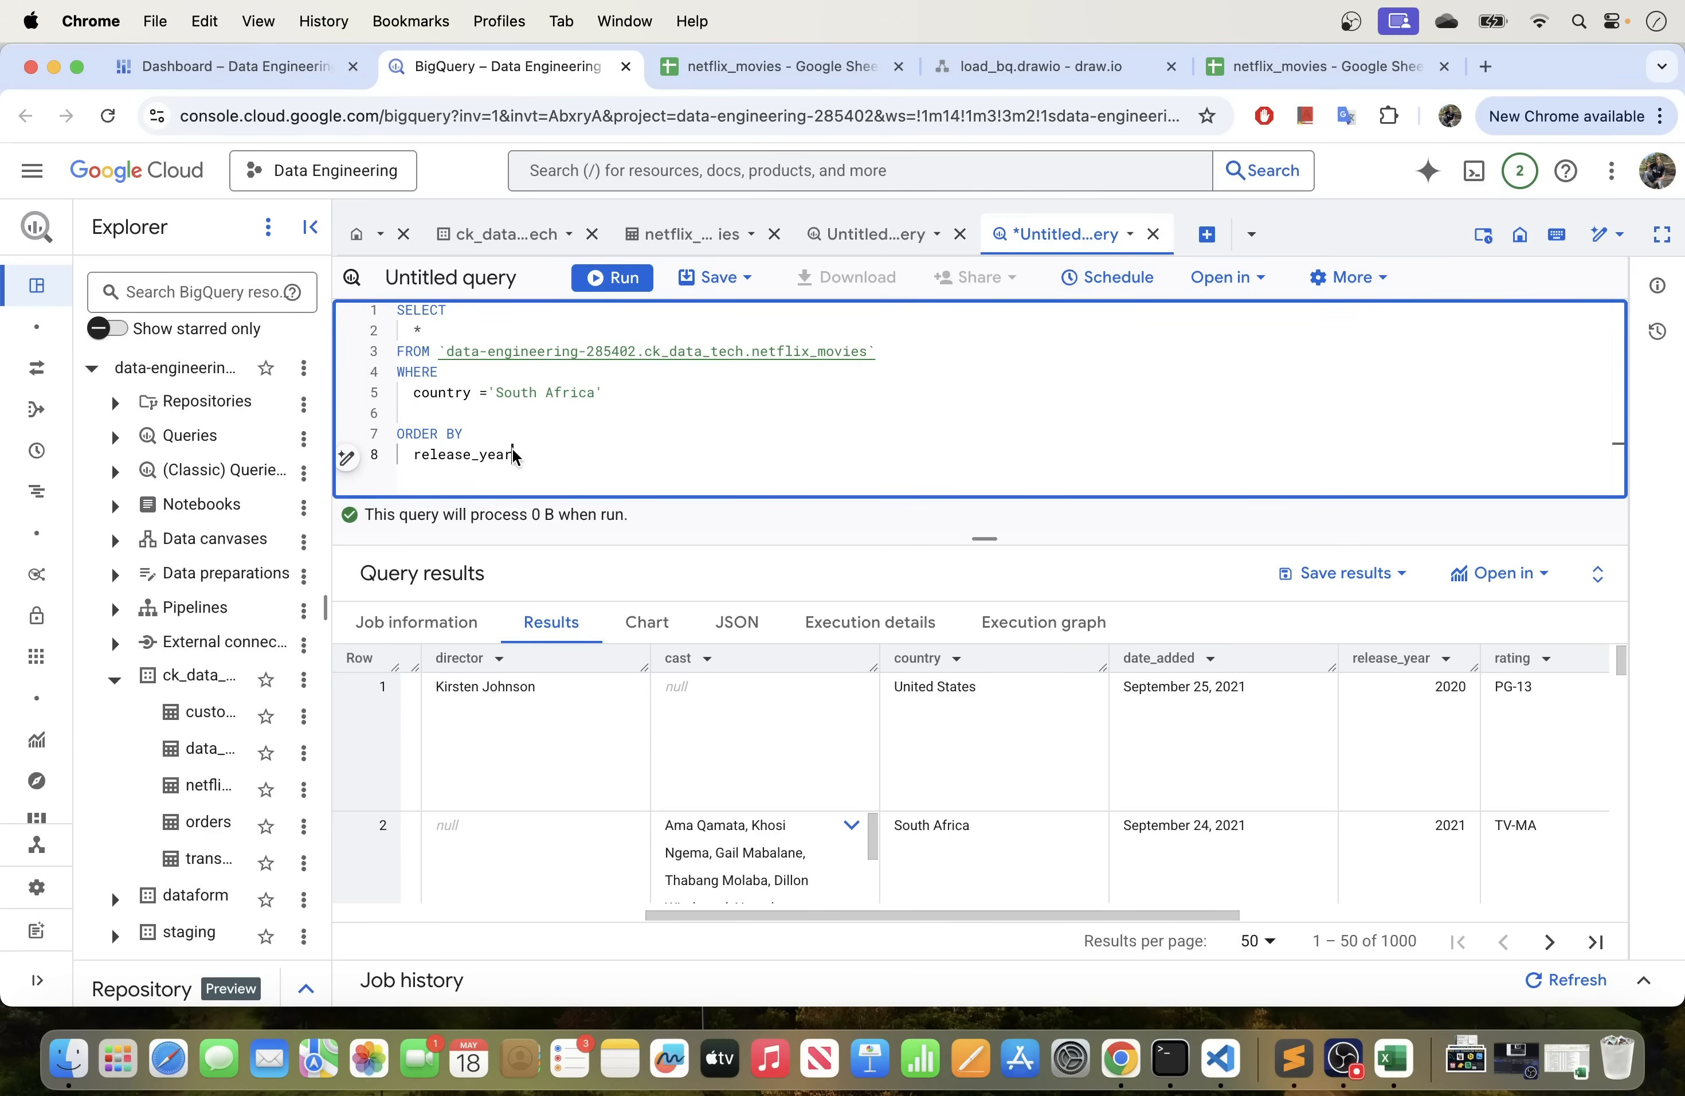
Select the whole query and apply BigQuery's automatic query formatting to it.
left_click_drag(514, 456, 358, 309)
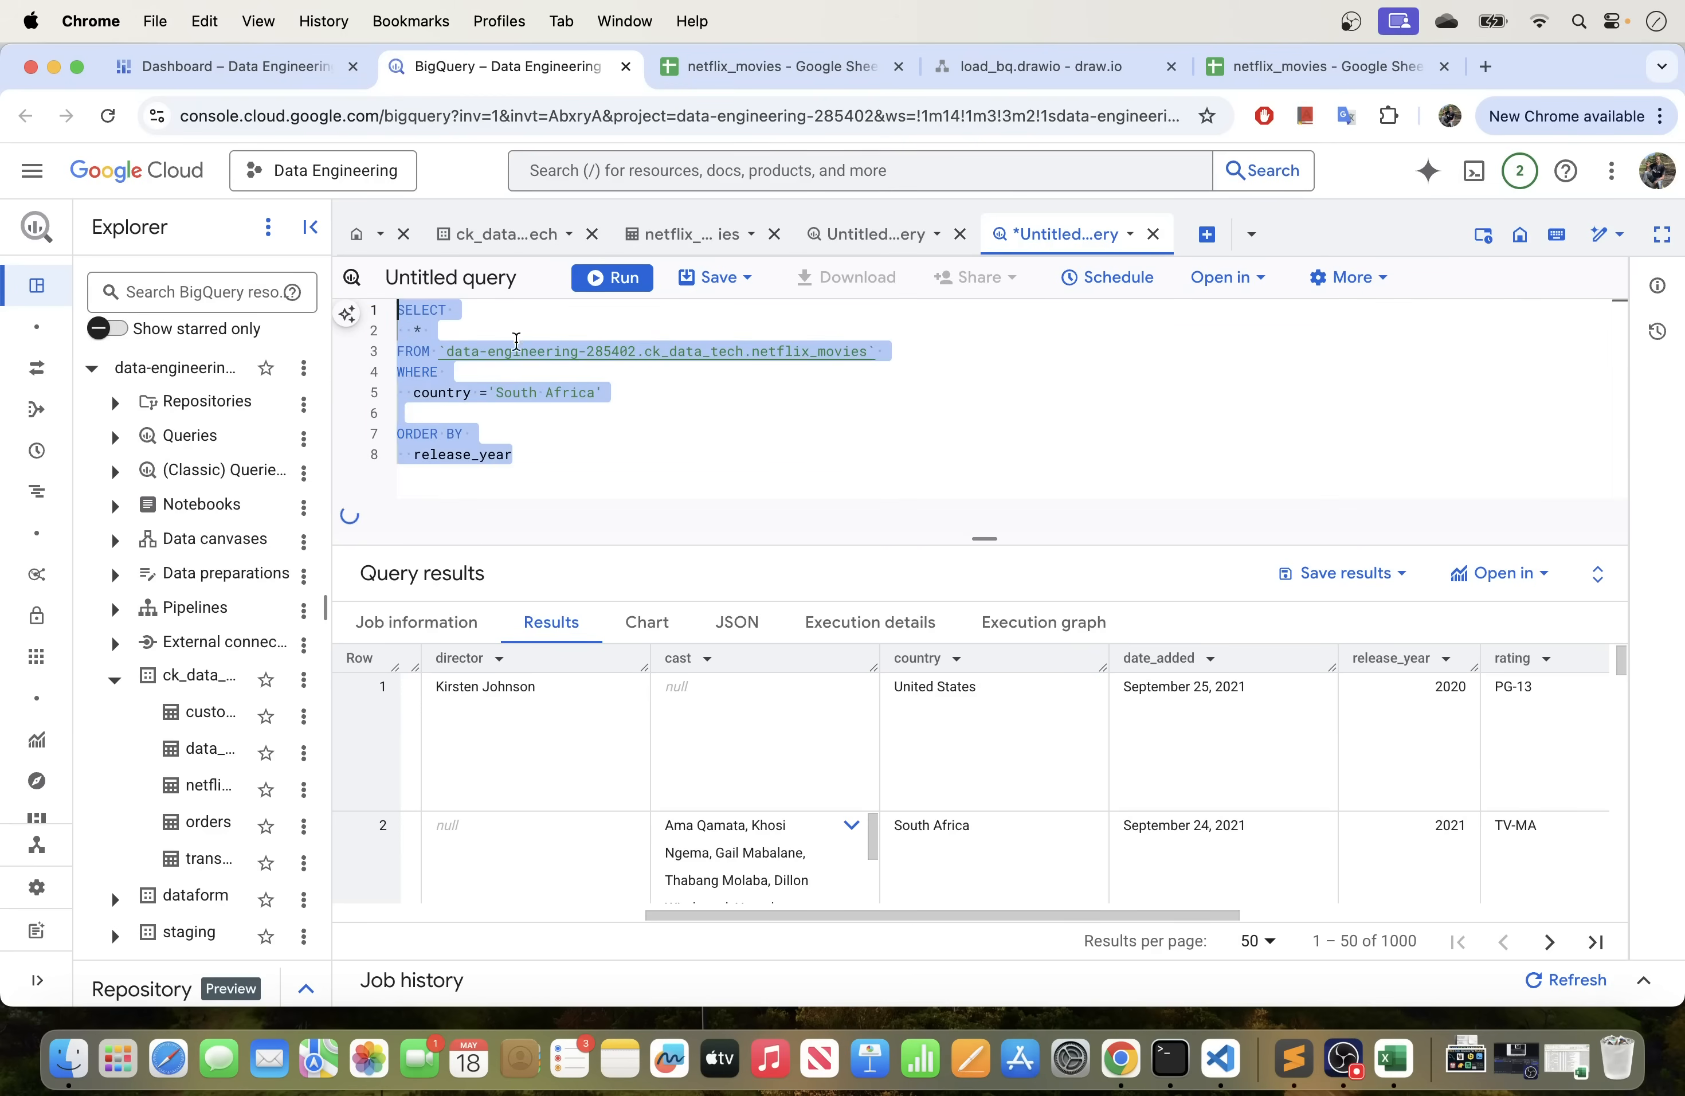
left_click(1367, 282)
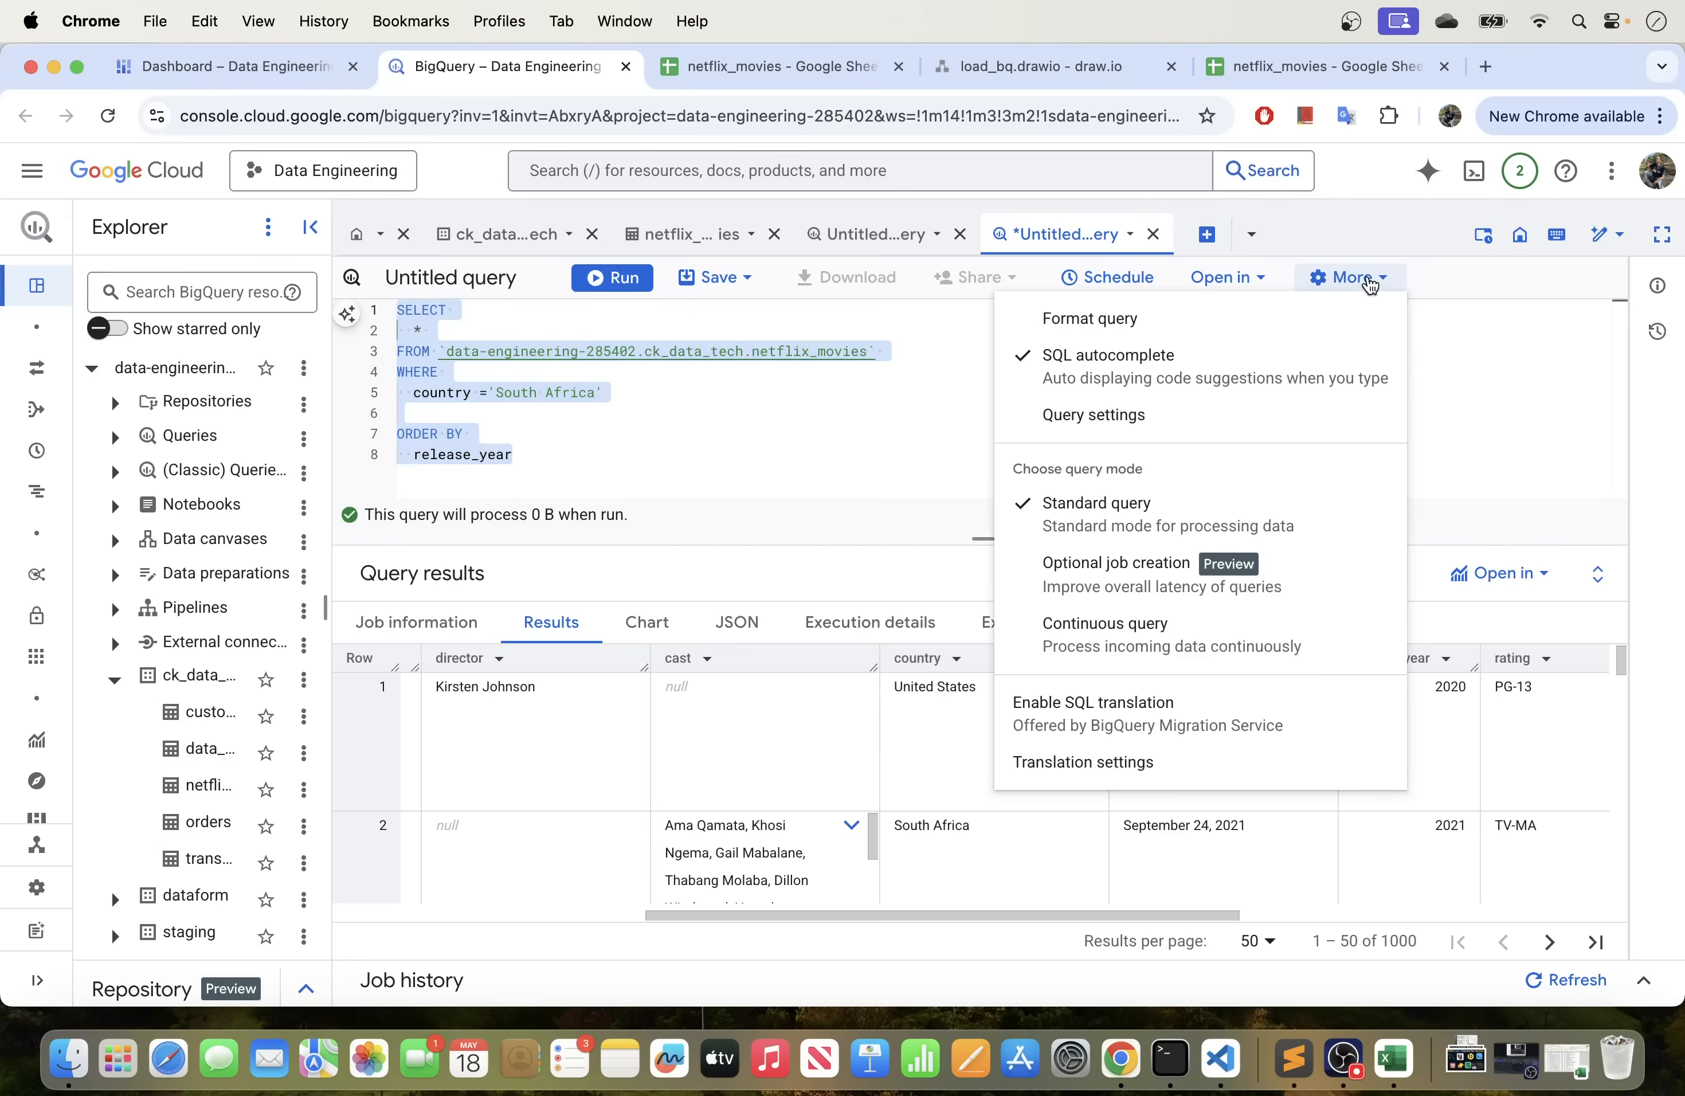
left_click(1111, 318)
left_click(559, 438)
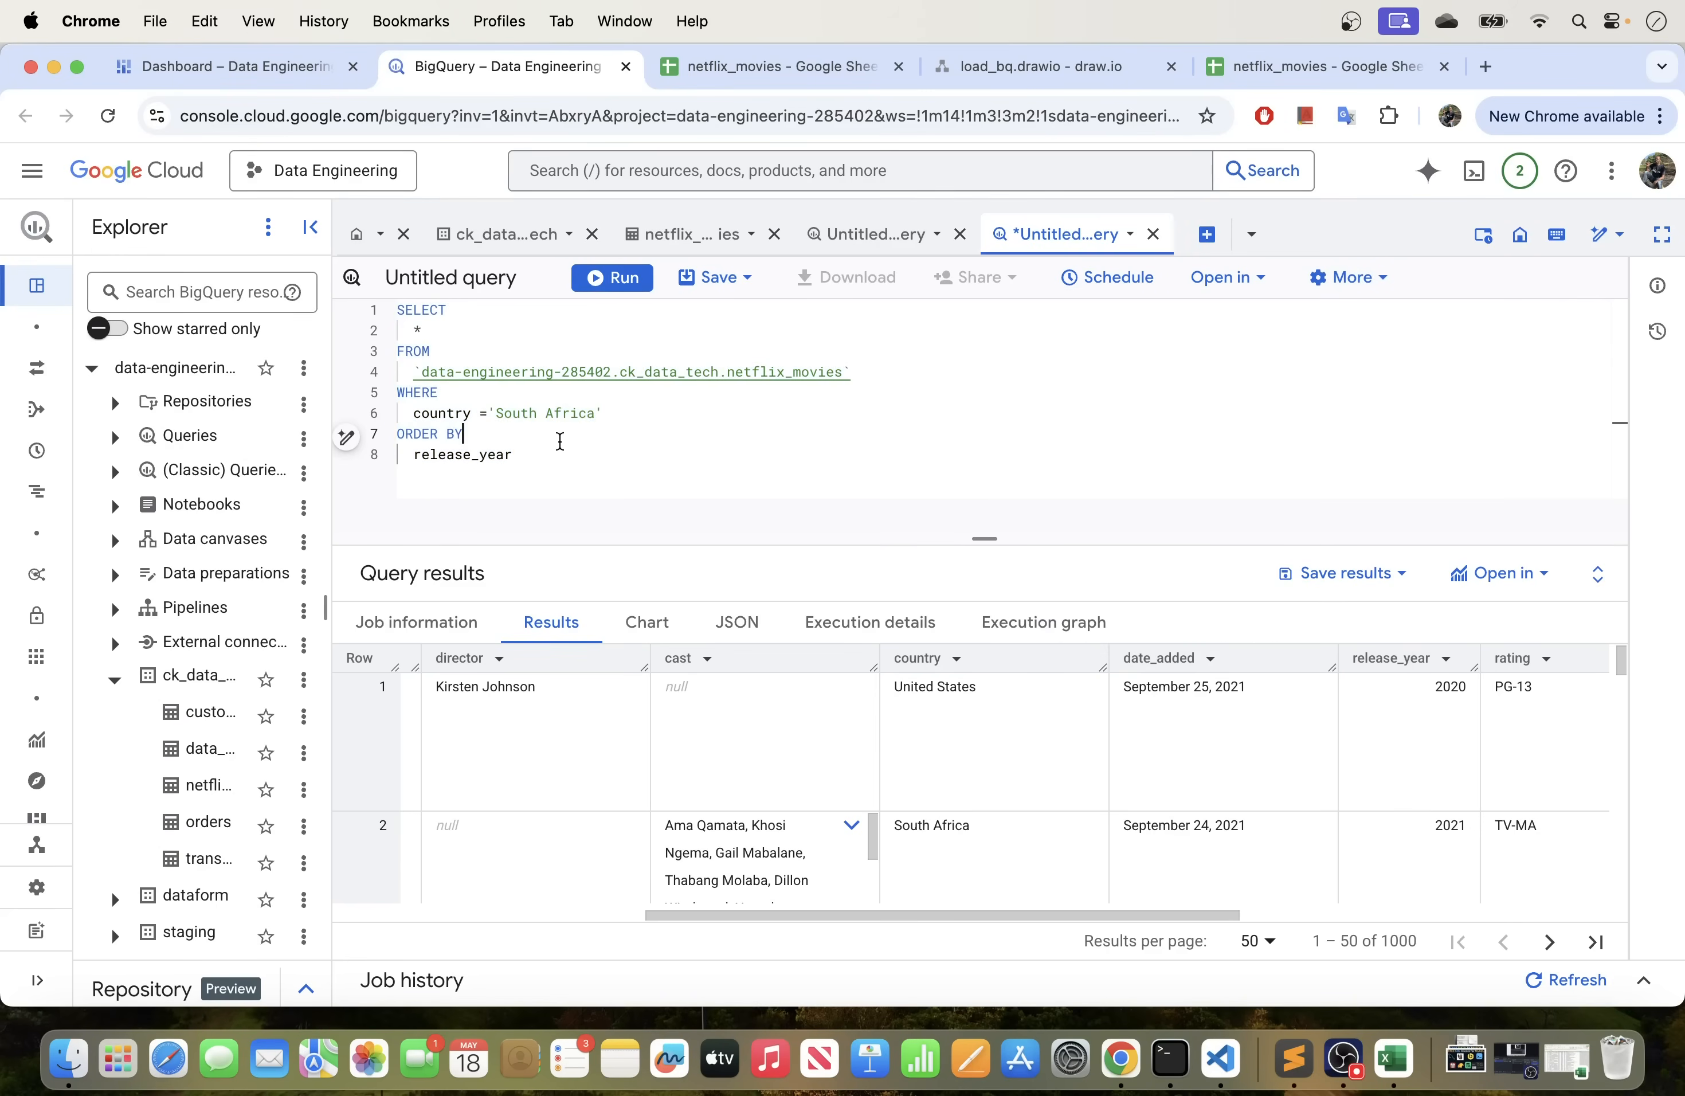
Review the formatted query and the estimate of how much data it will process.
key("Down")
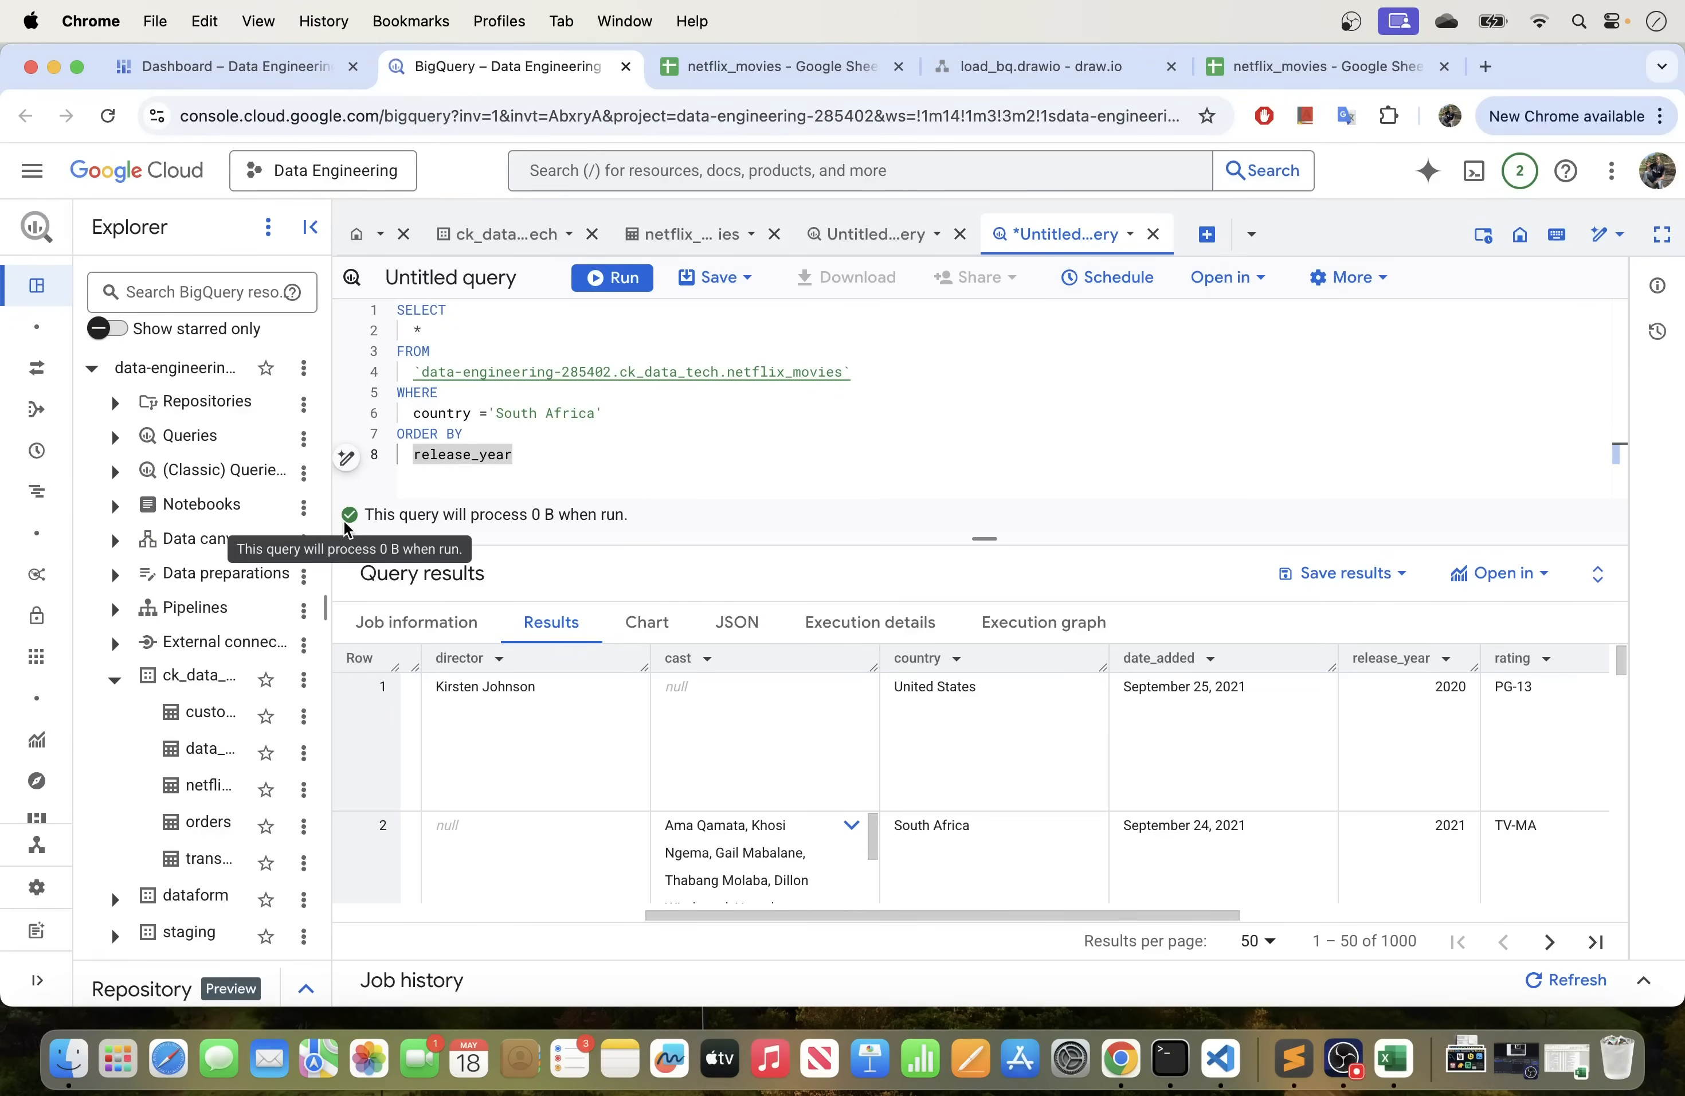
left_click(610, 441)
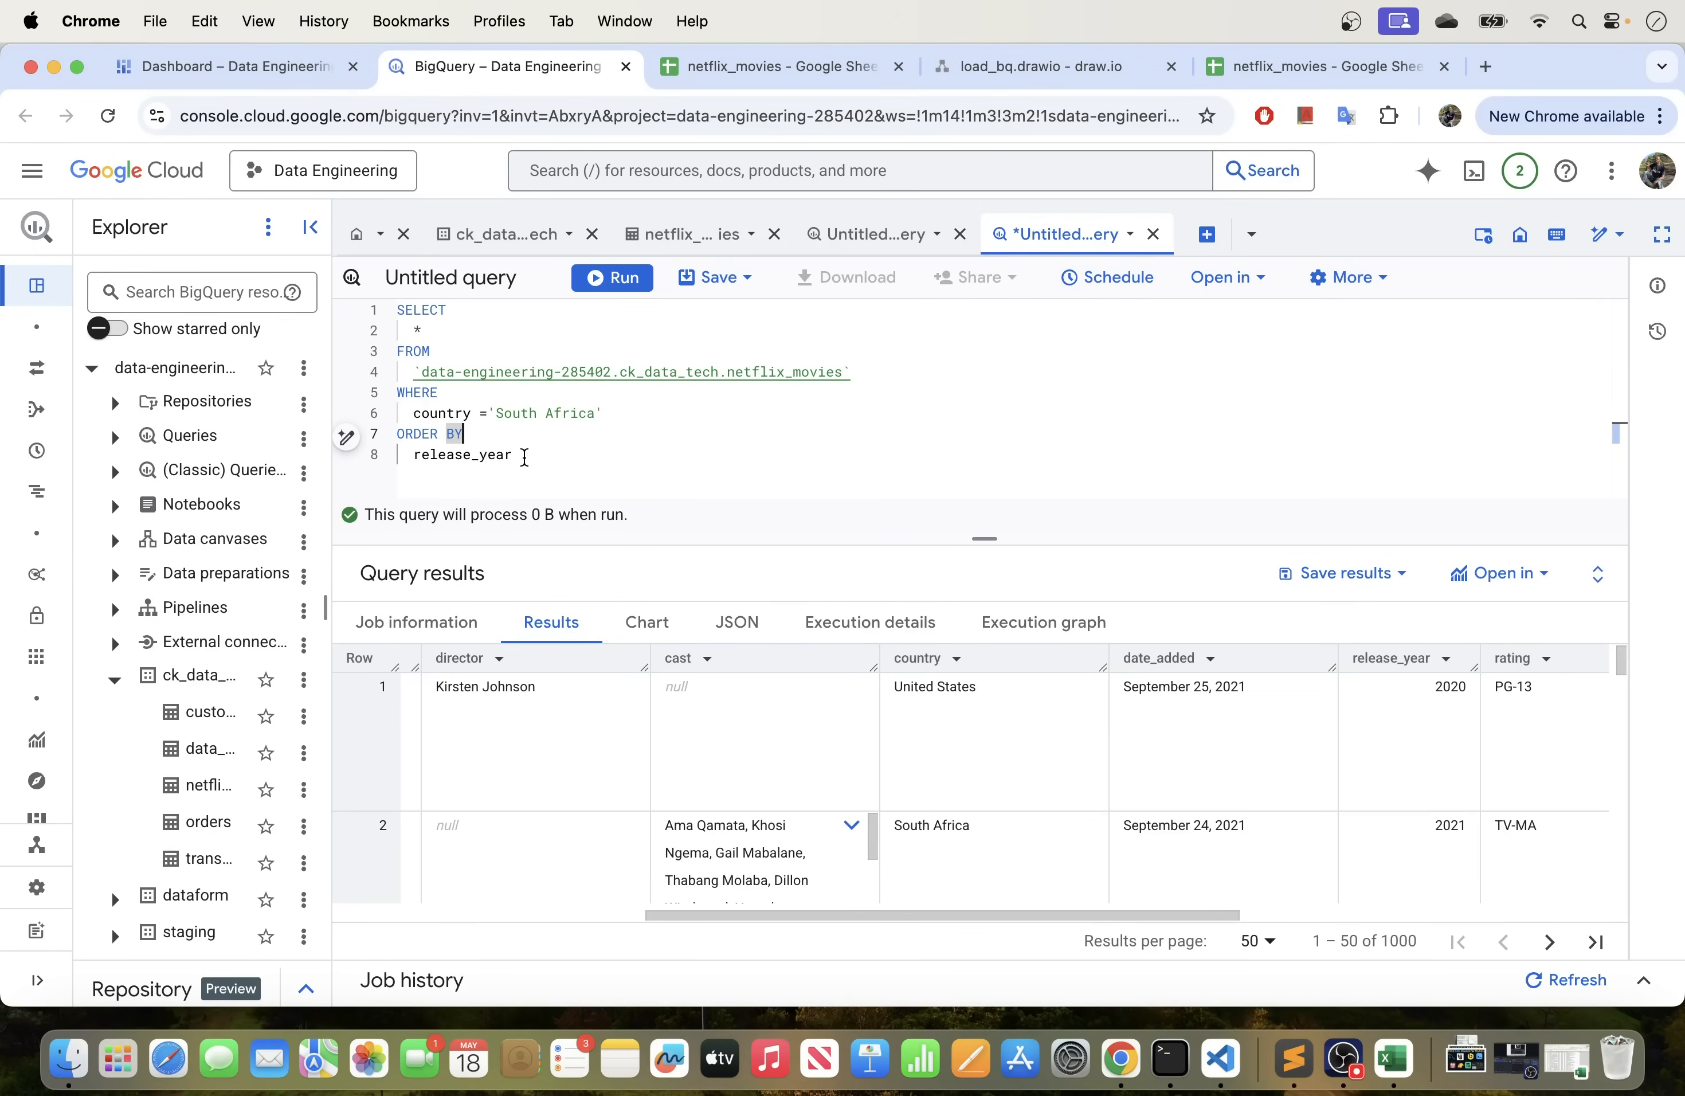
left_click_drag(524, 457, 356, 305)
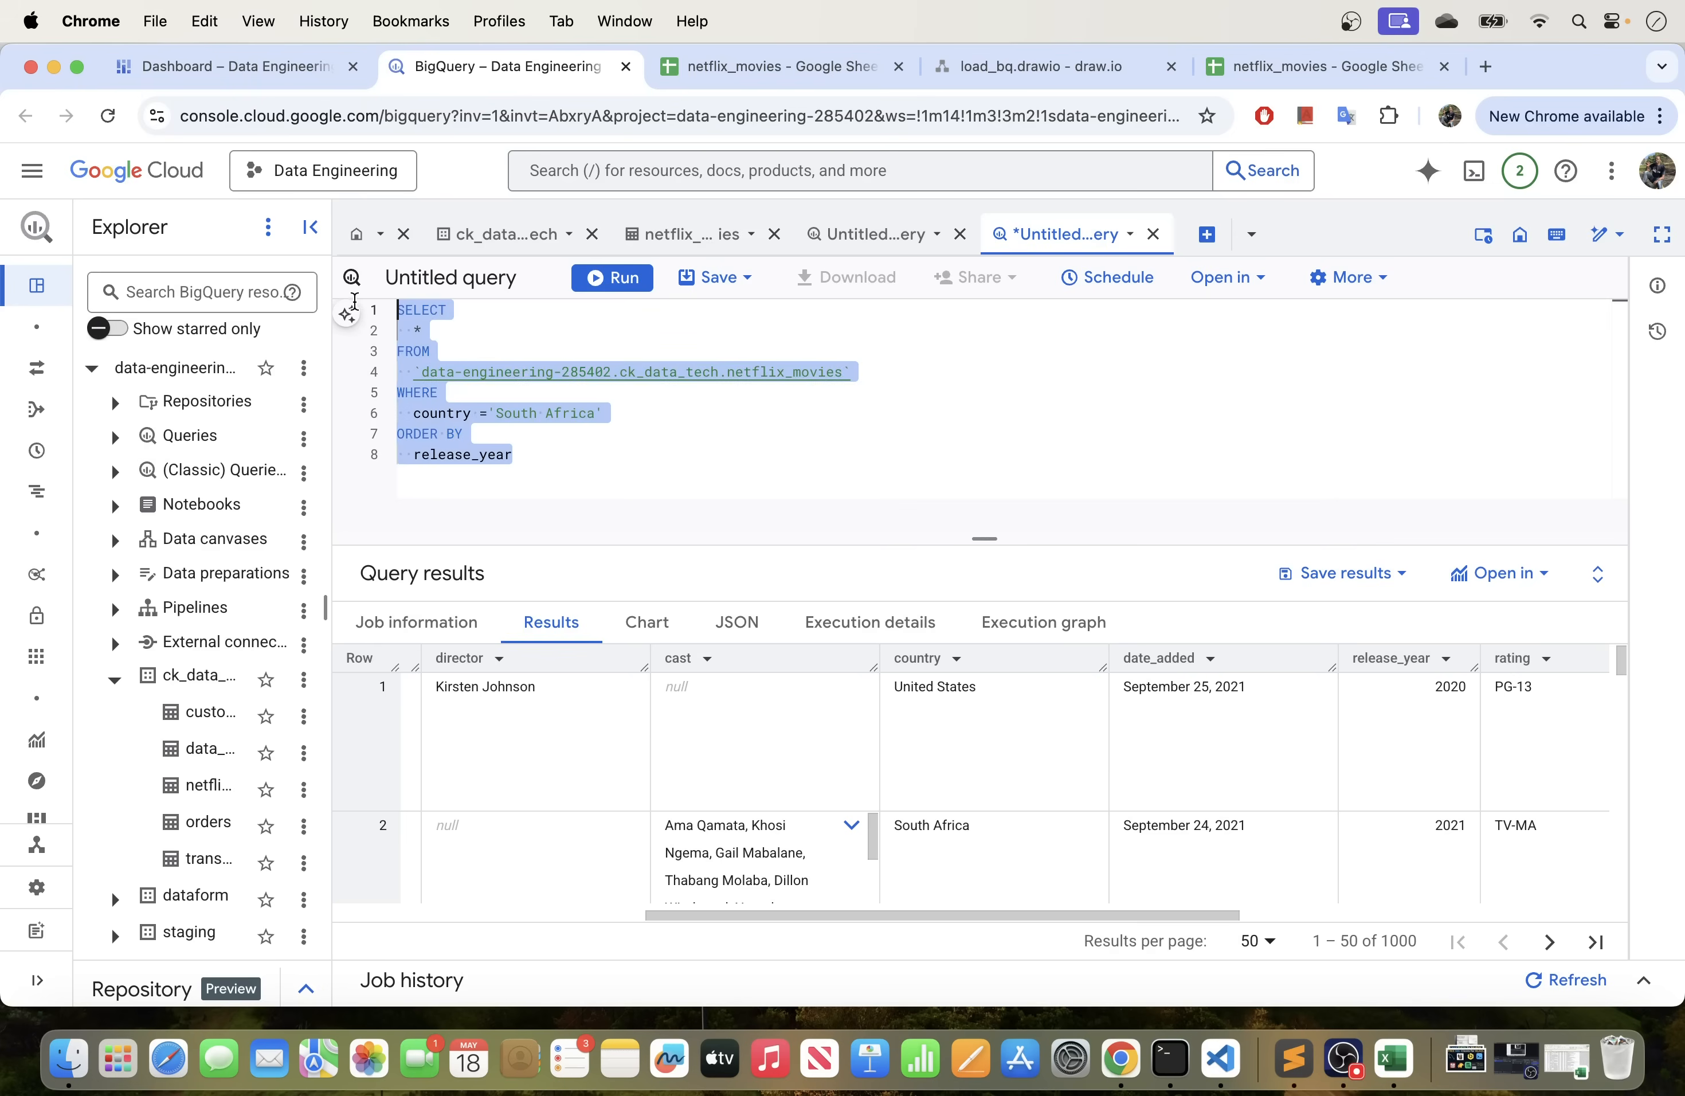
left_click(536, 351)
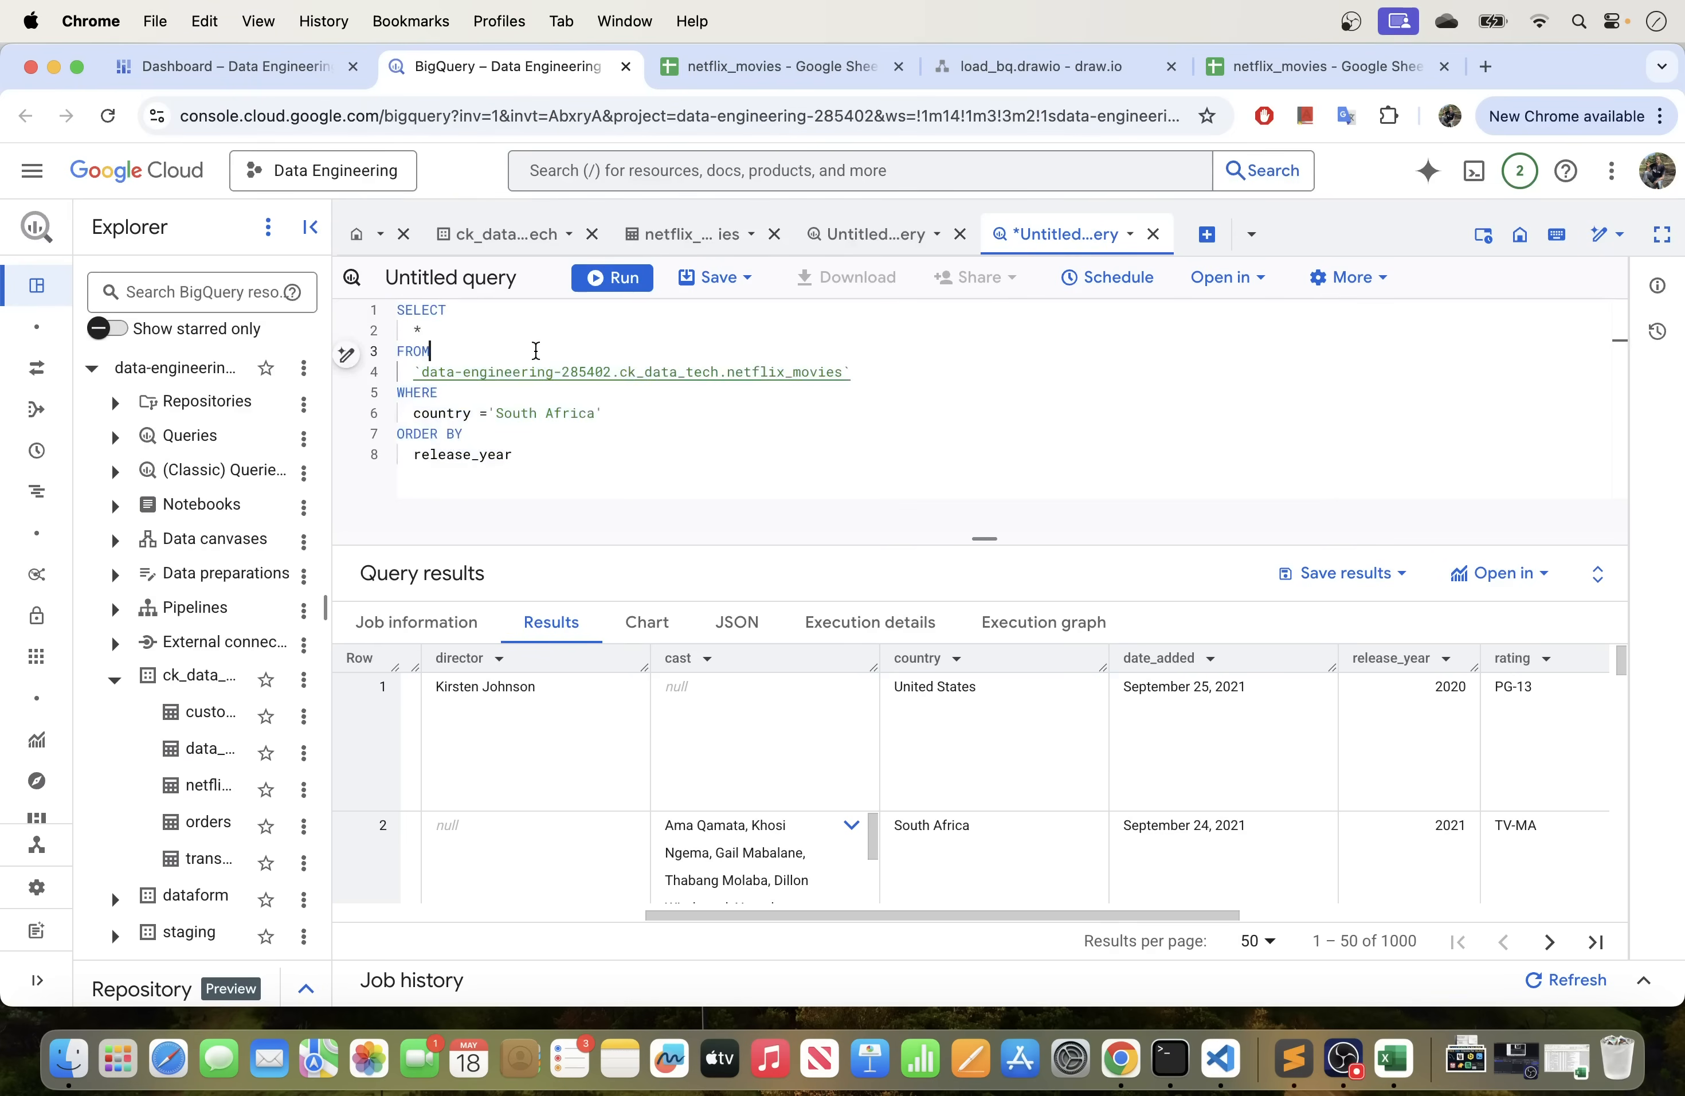
left_click(547, 453)
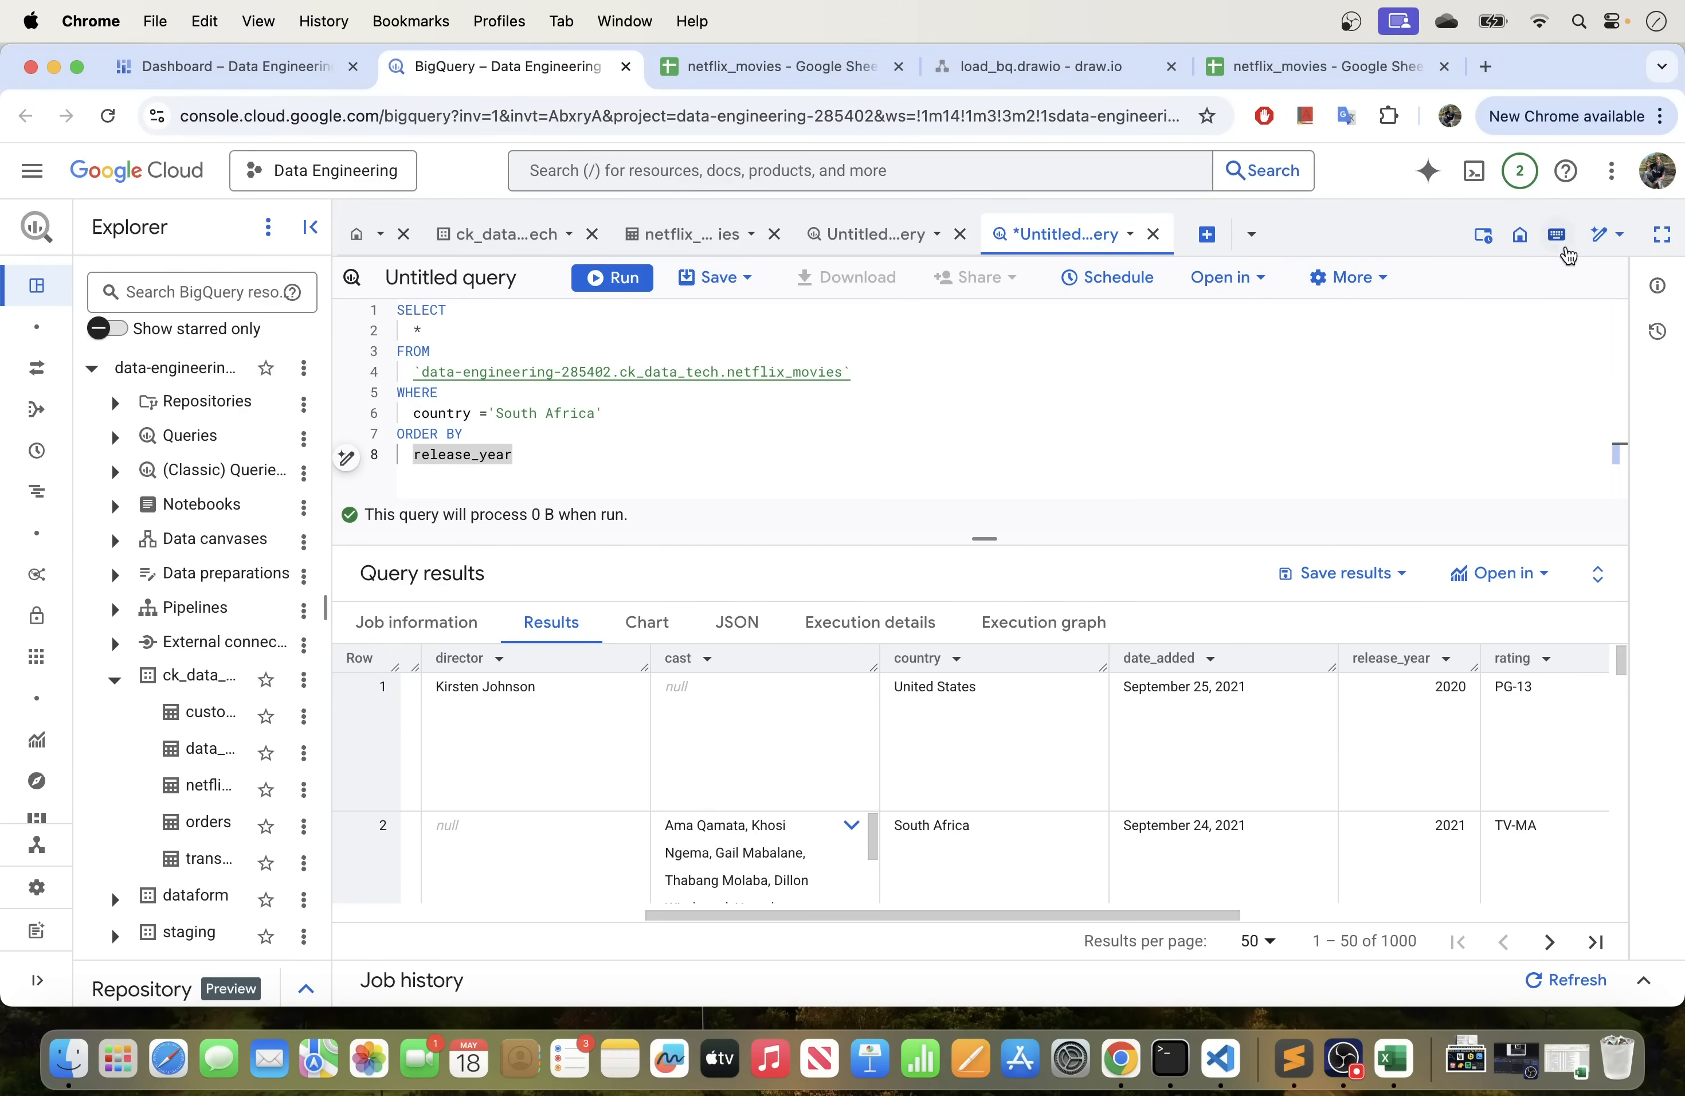
left_click(478, 397)
left_click(659, 451)
left_click_drag(528, 514, 624, 516)
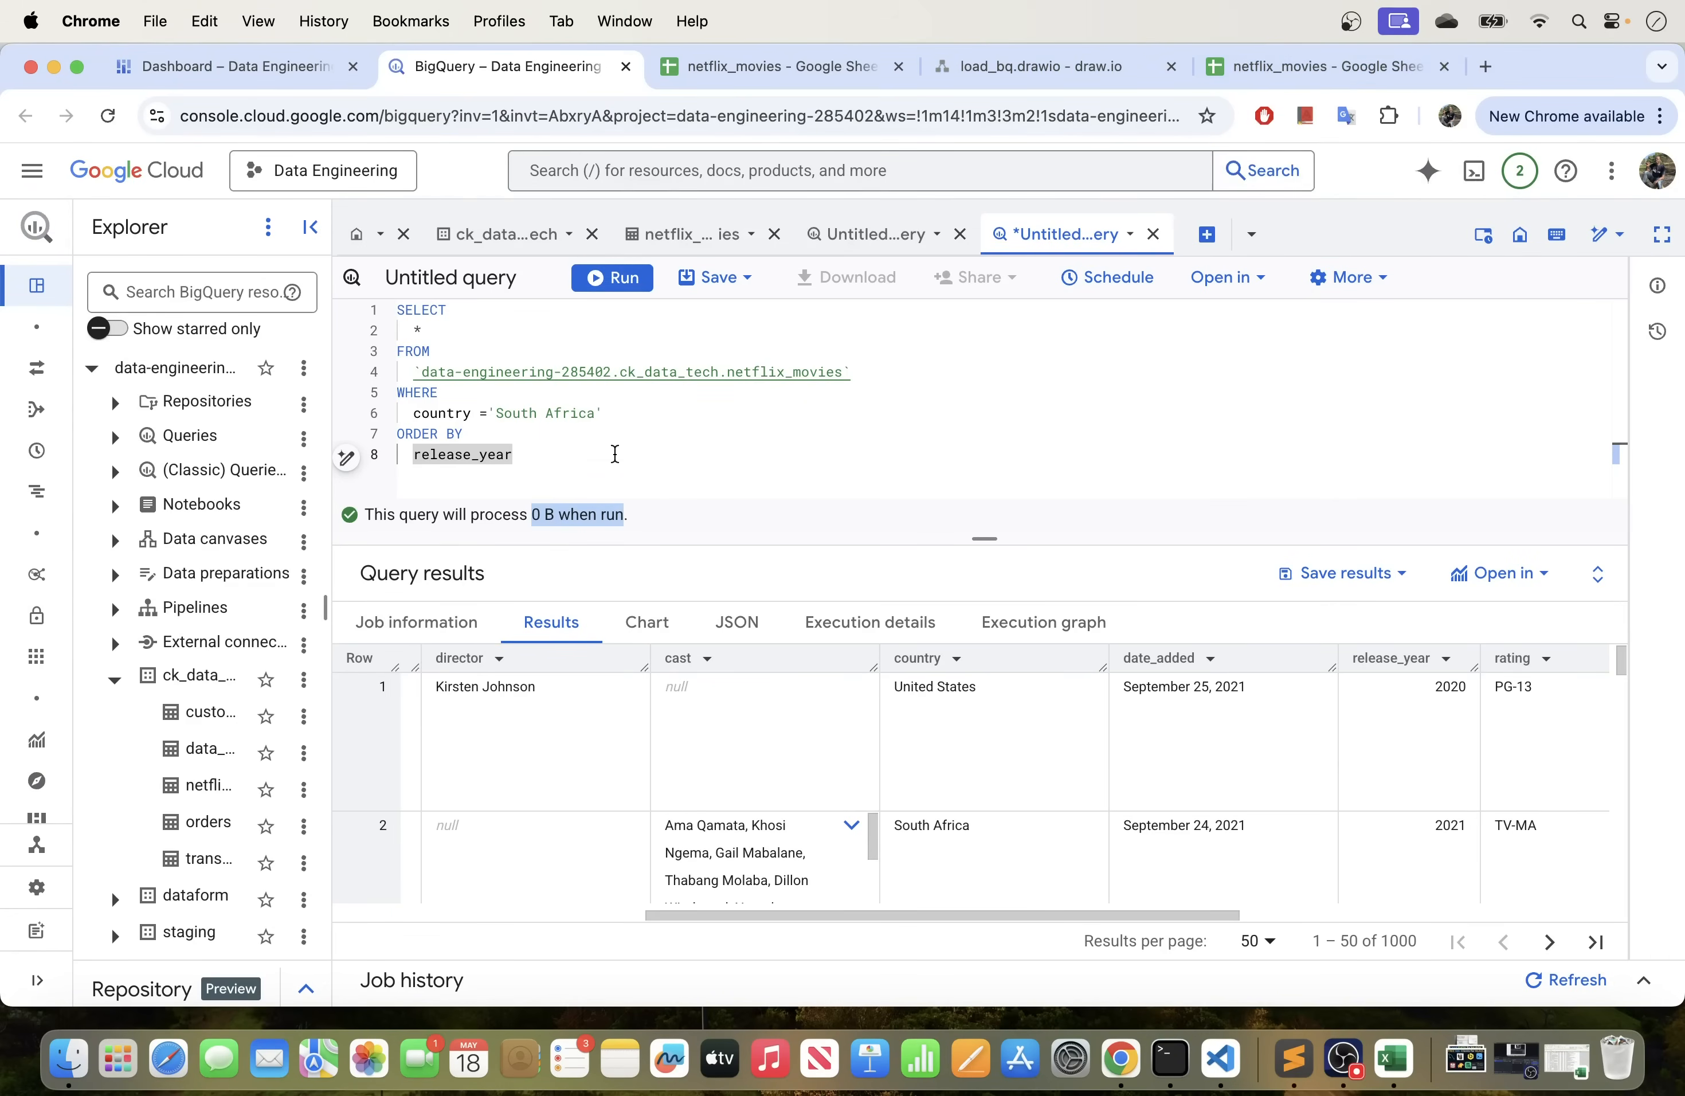
left_click(574, 463)
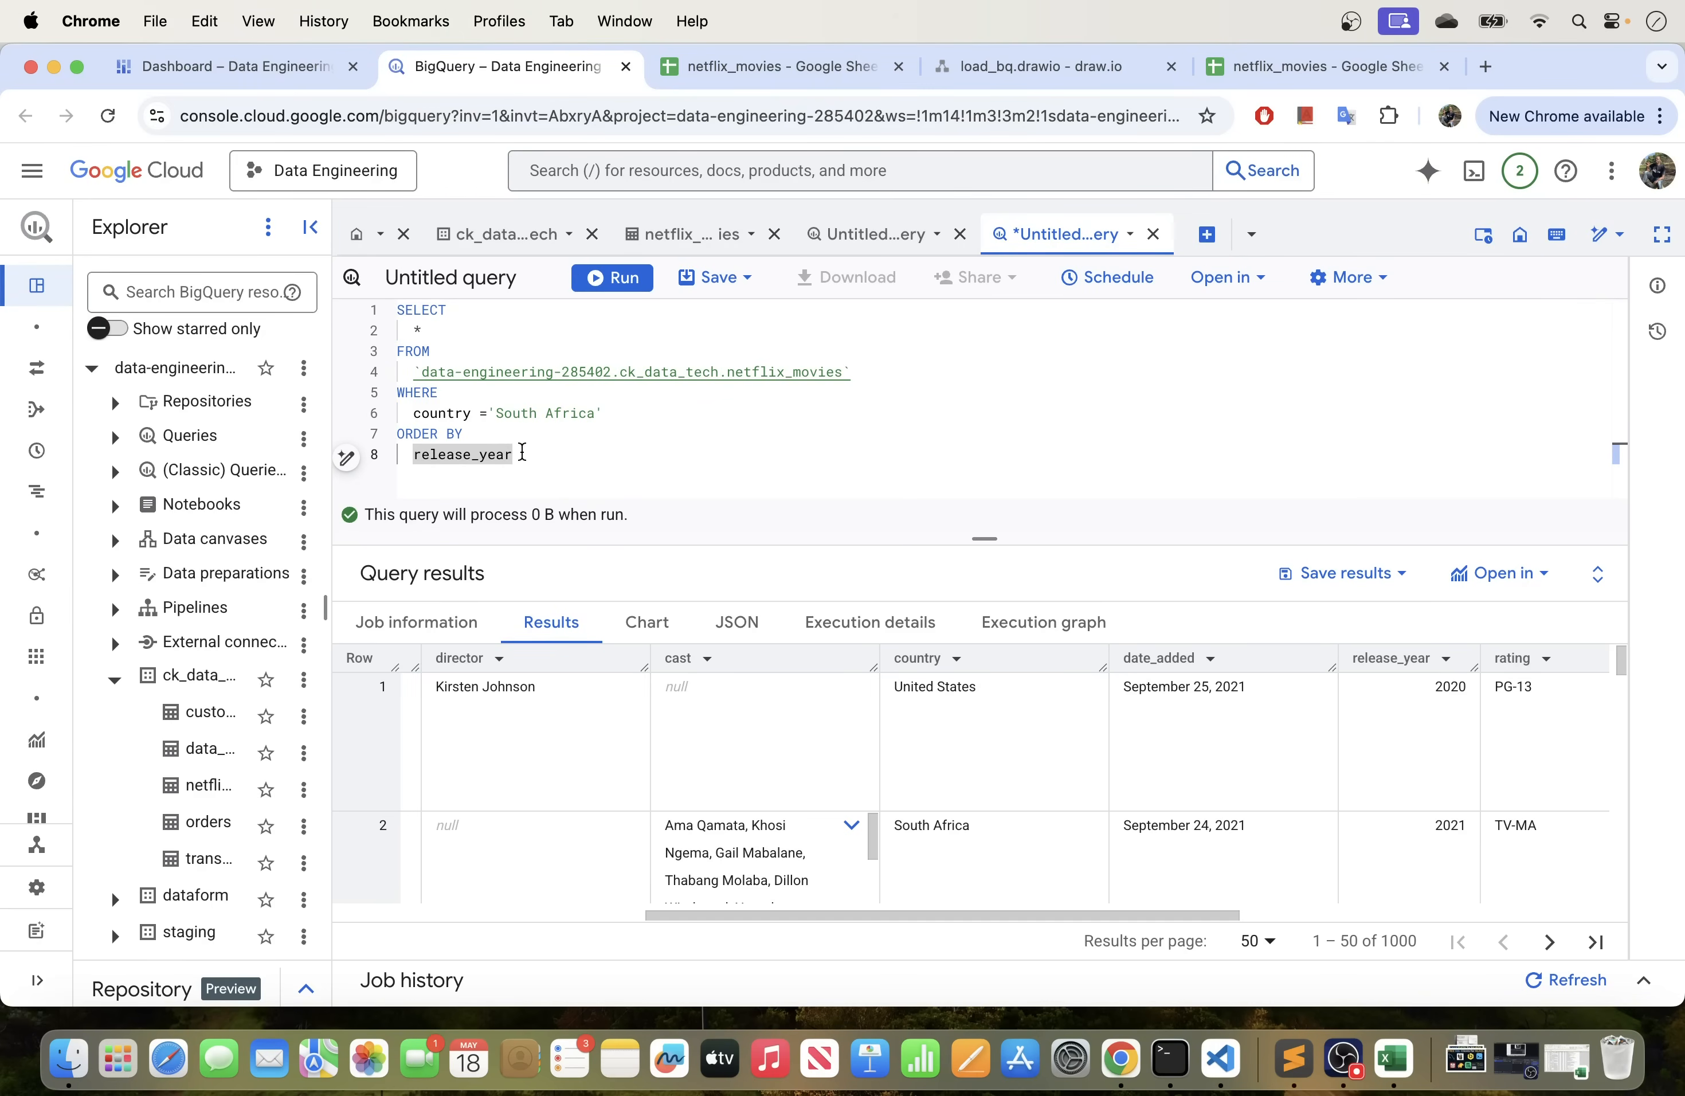
Make the release_year ordering descending with DESC and run the query.
left_click(549, 456)
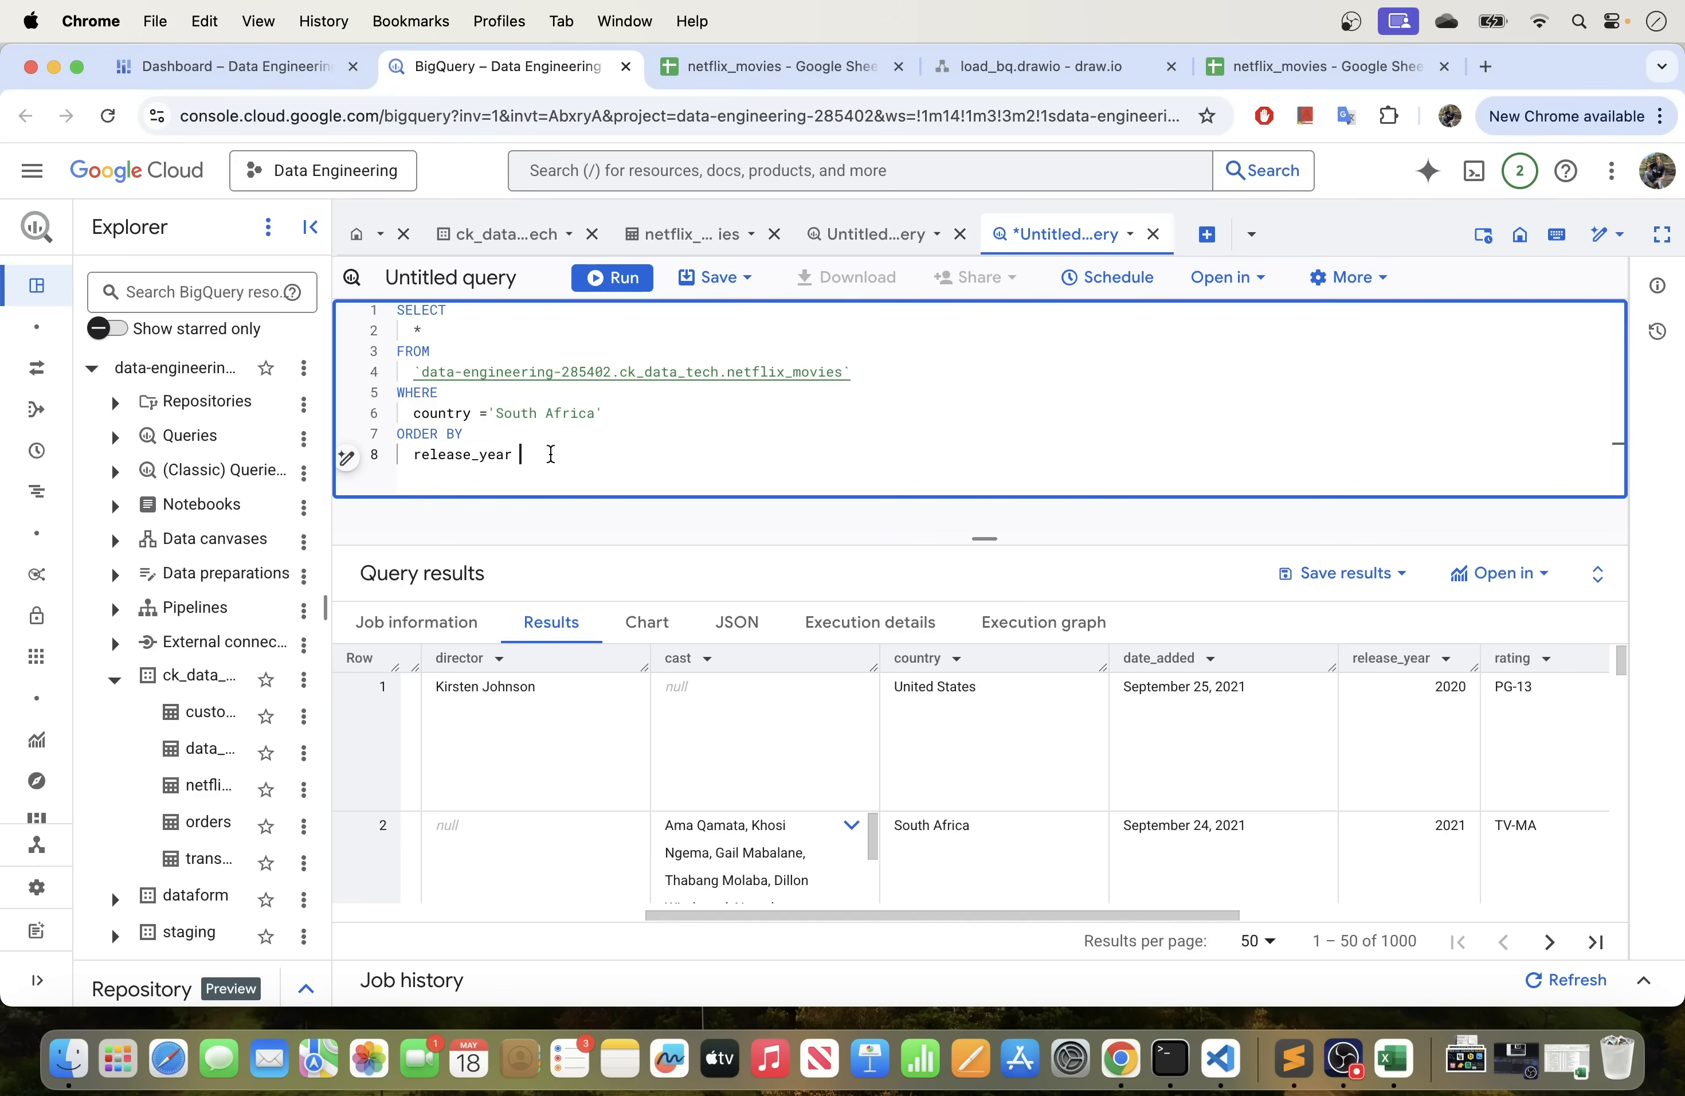
type("DESC")
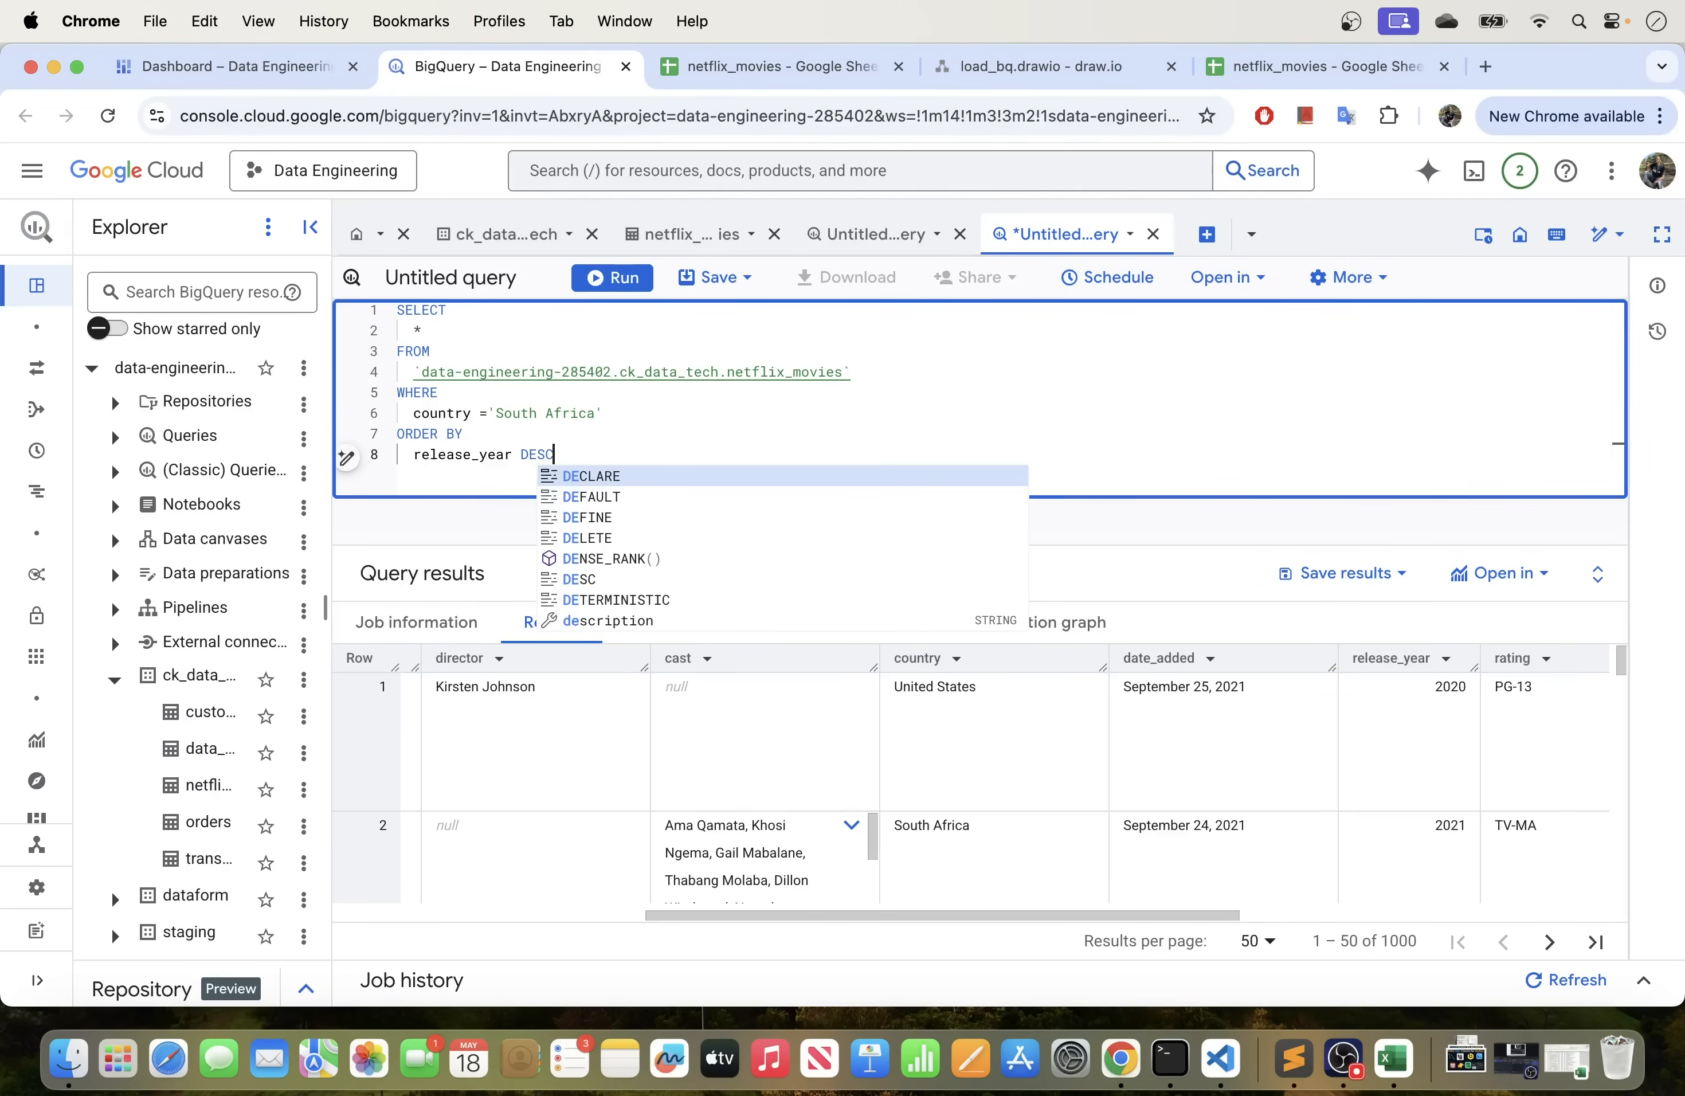
left_click(645, 417)
left_click(610, 278)
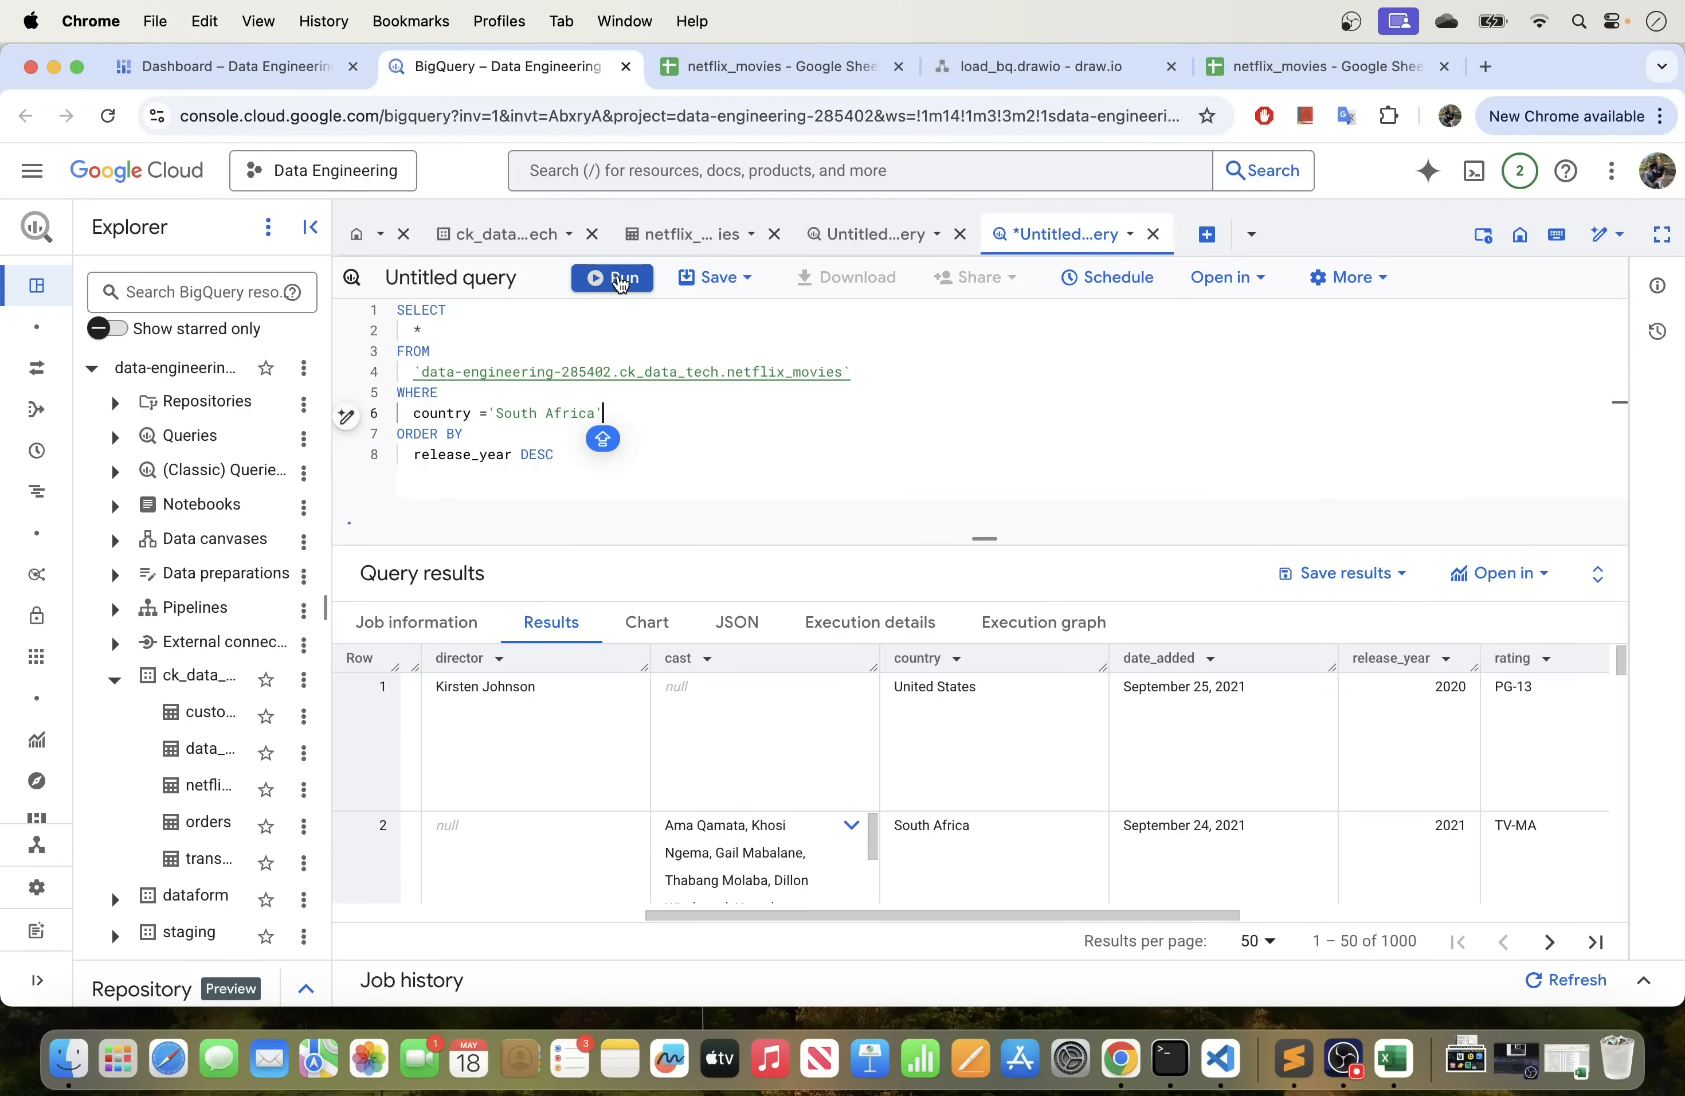
Enlarge the results area, check the number of returned rows and widen the cast column slightly.
left_click_drag(980, 538, 975, 473)
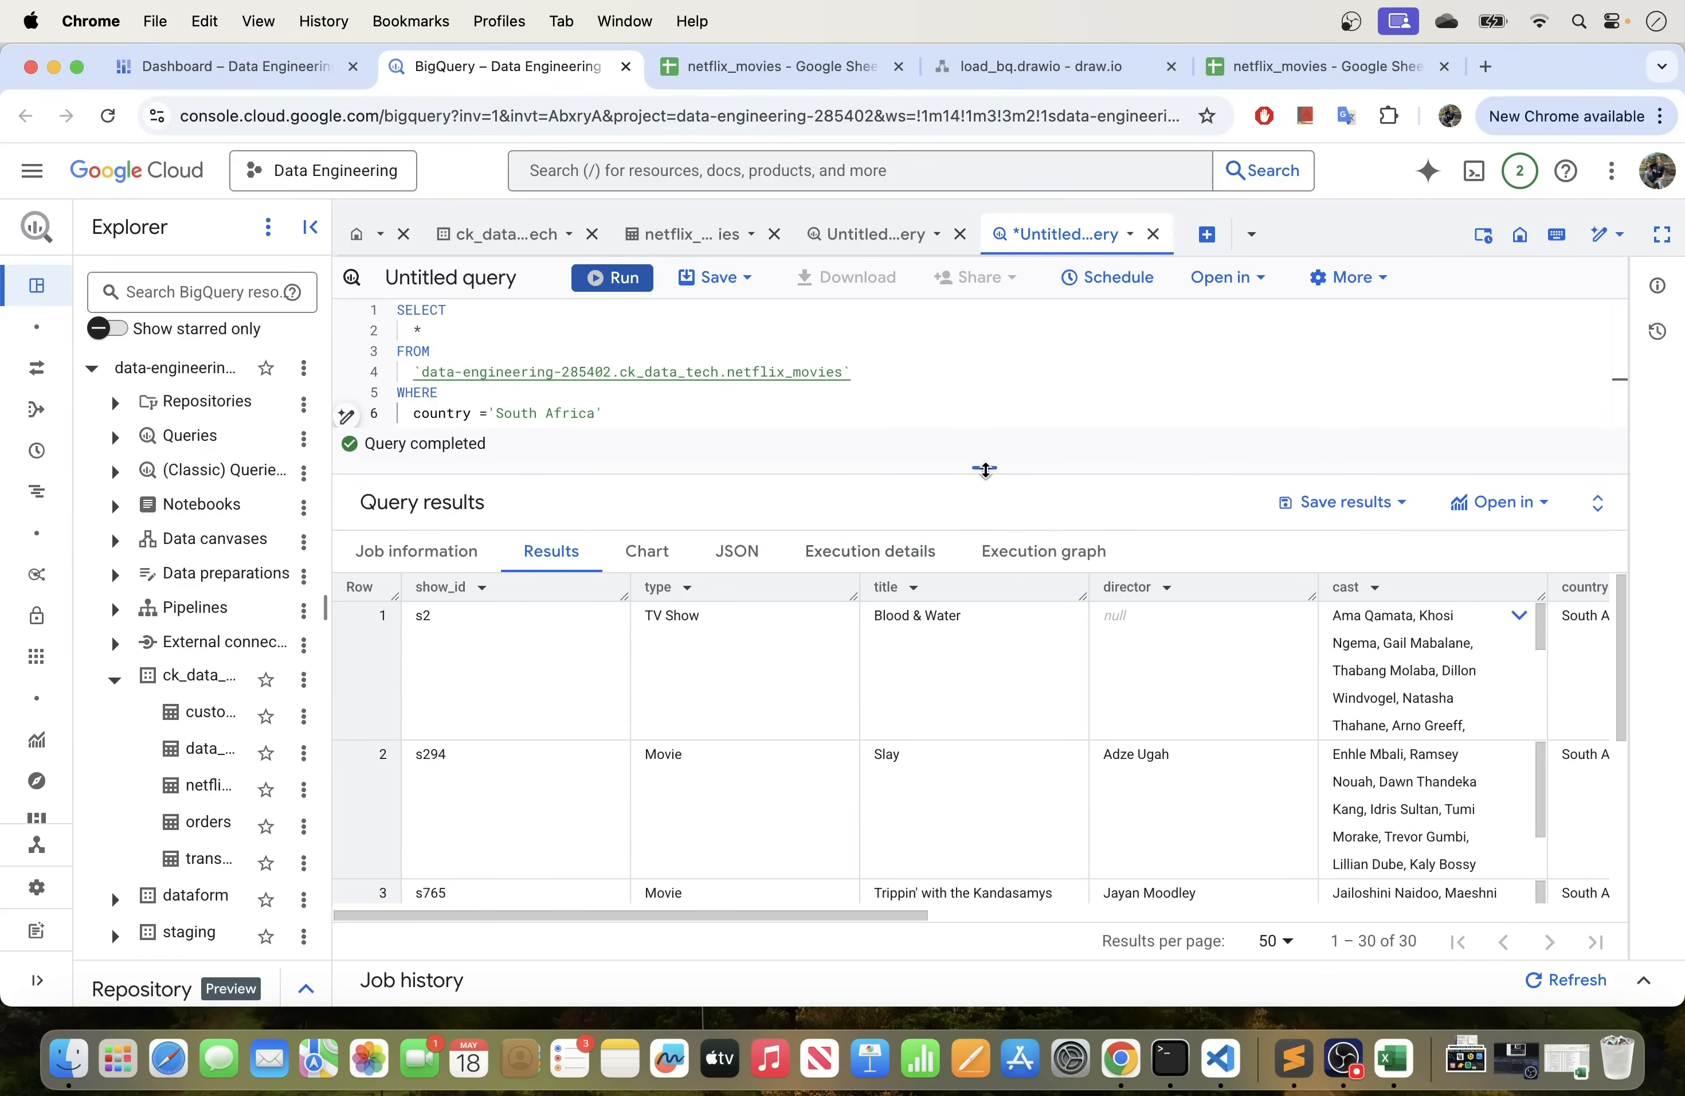
left_click_drag(985, 470, 985, 424)
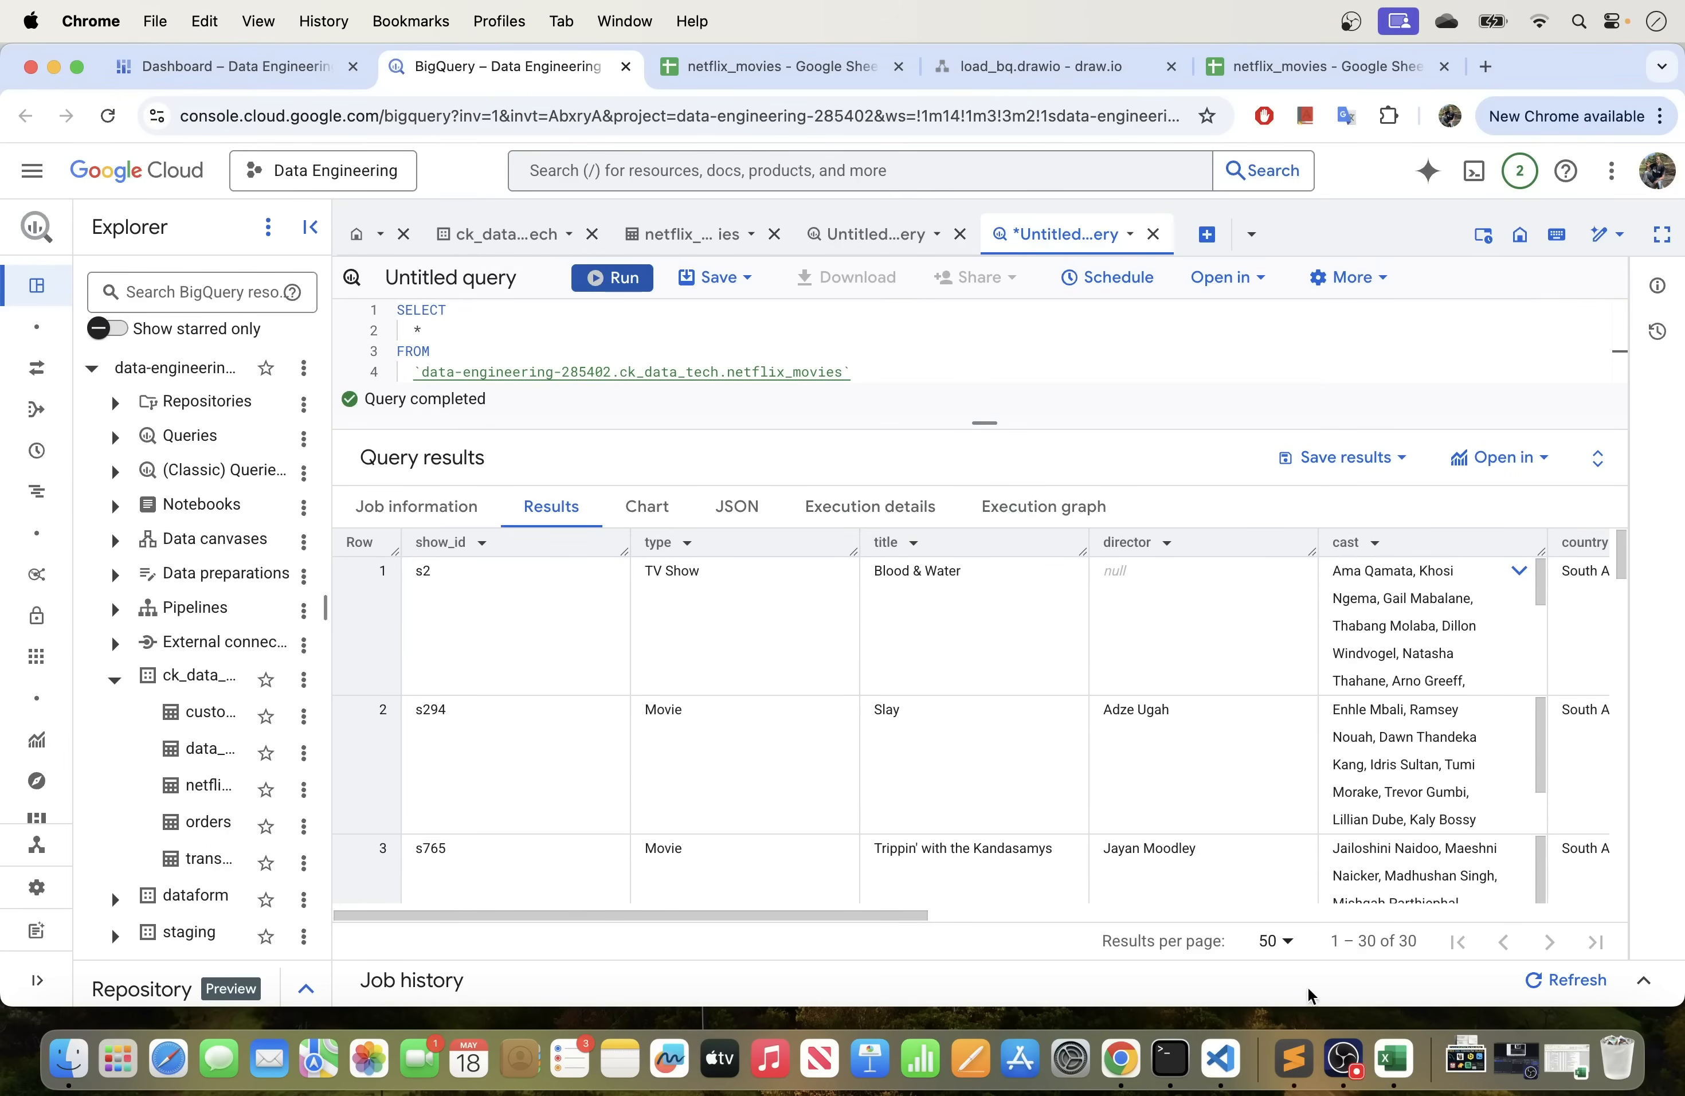
left_click_drag(1416, 941, 1340, 940)
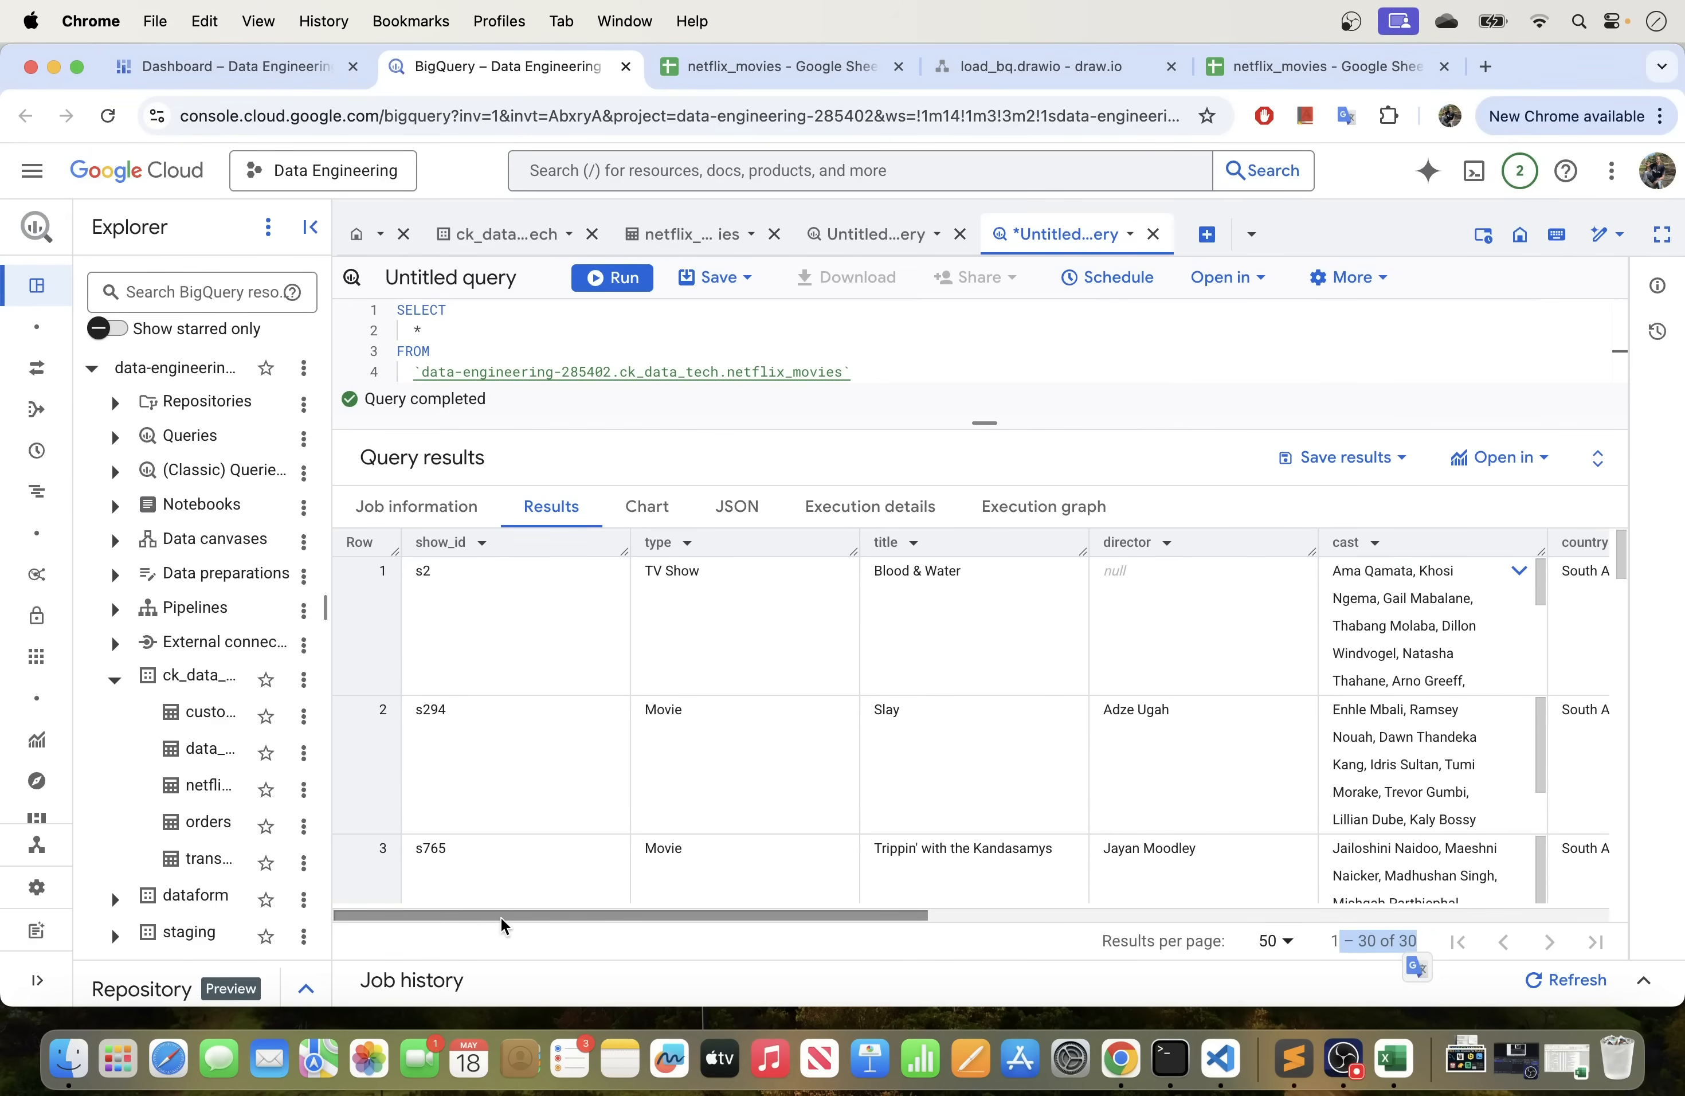
left_click_drag(496, 912, 596, 913)
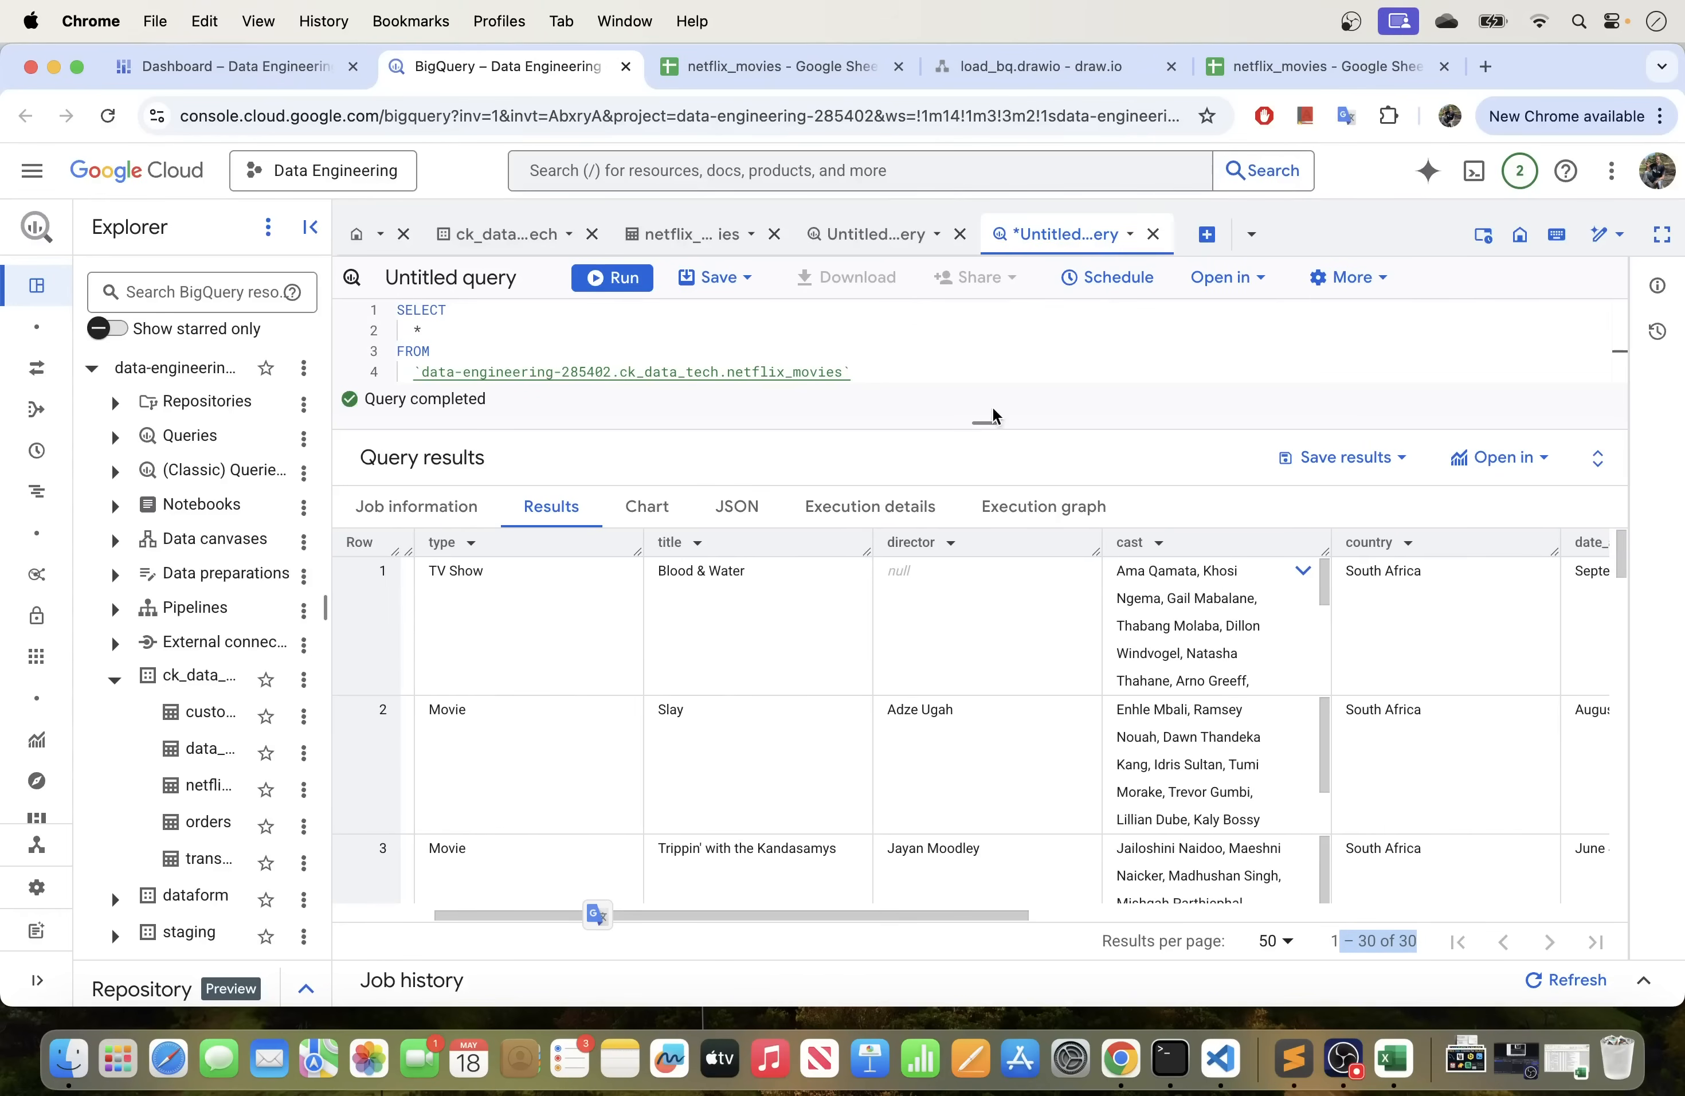
left_click_drag(985, 423, 975, 340)
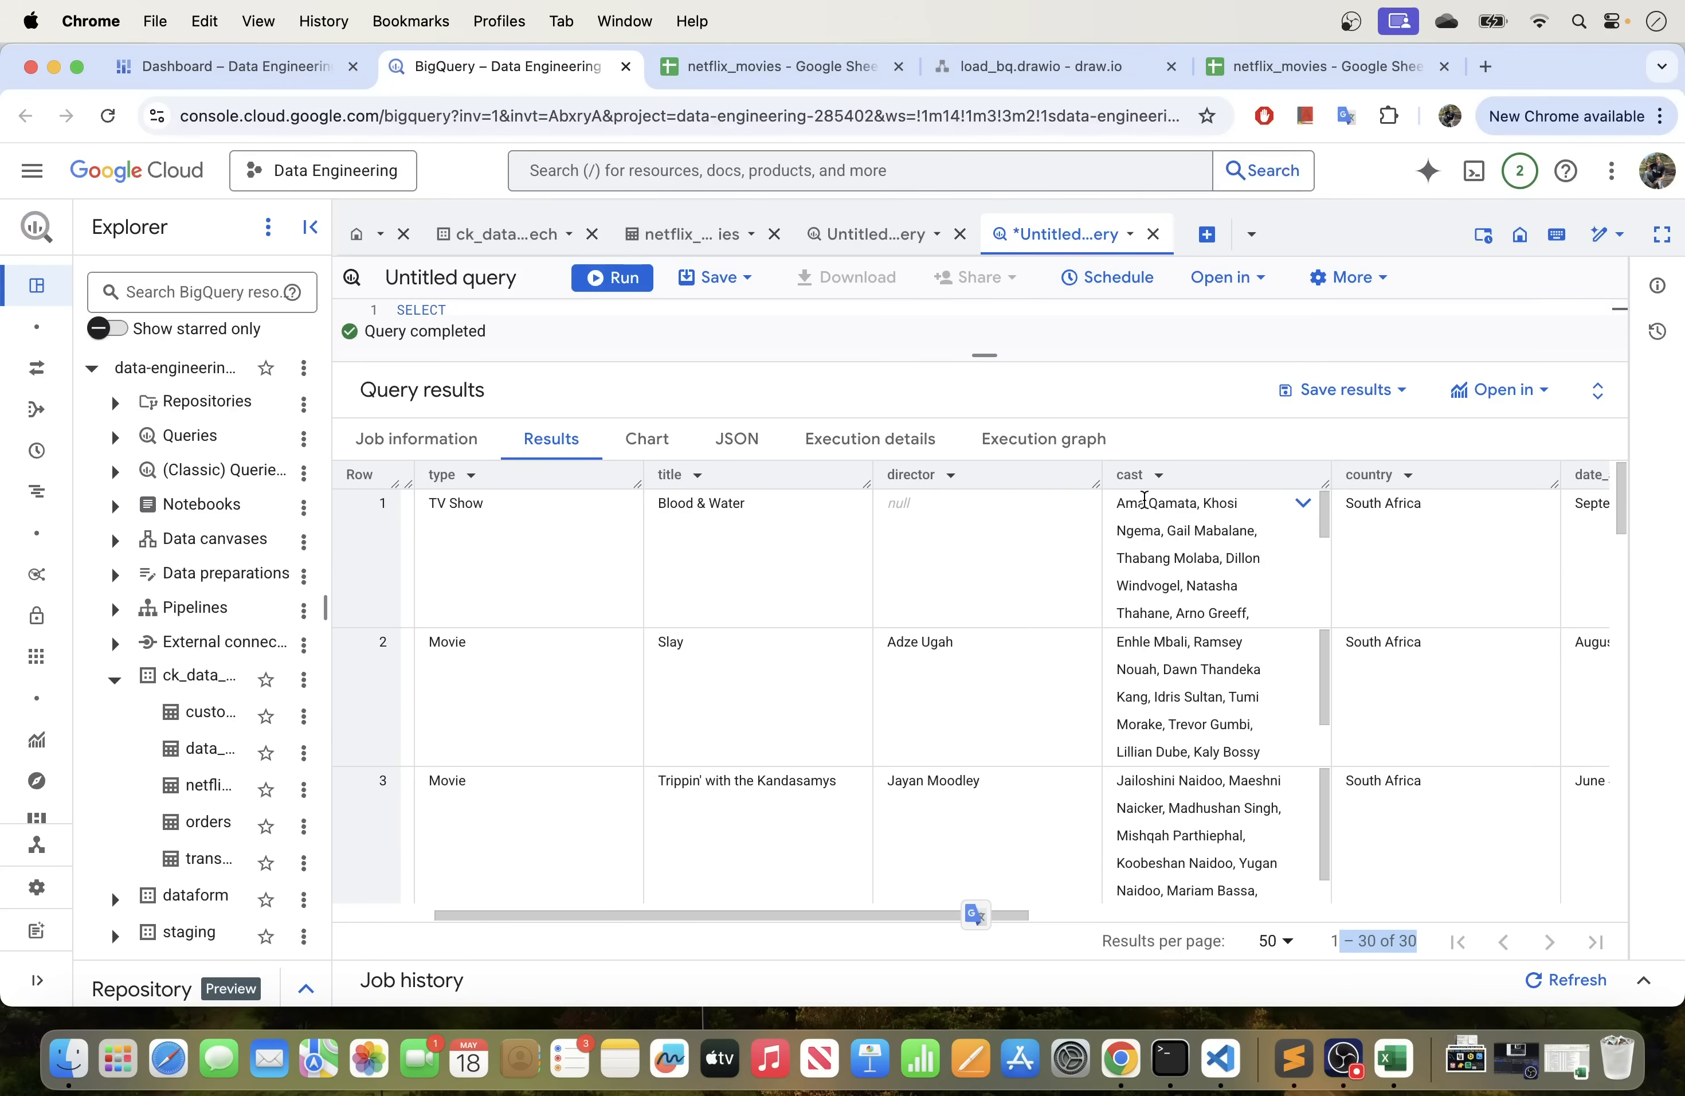
left_click_drag(1332, 486, 1351, 486)
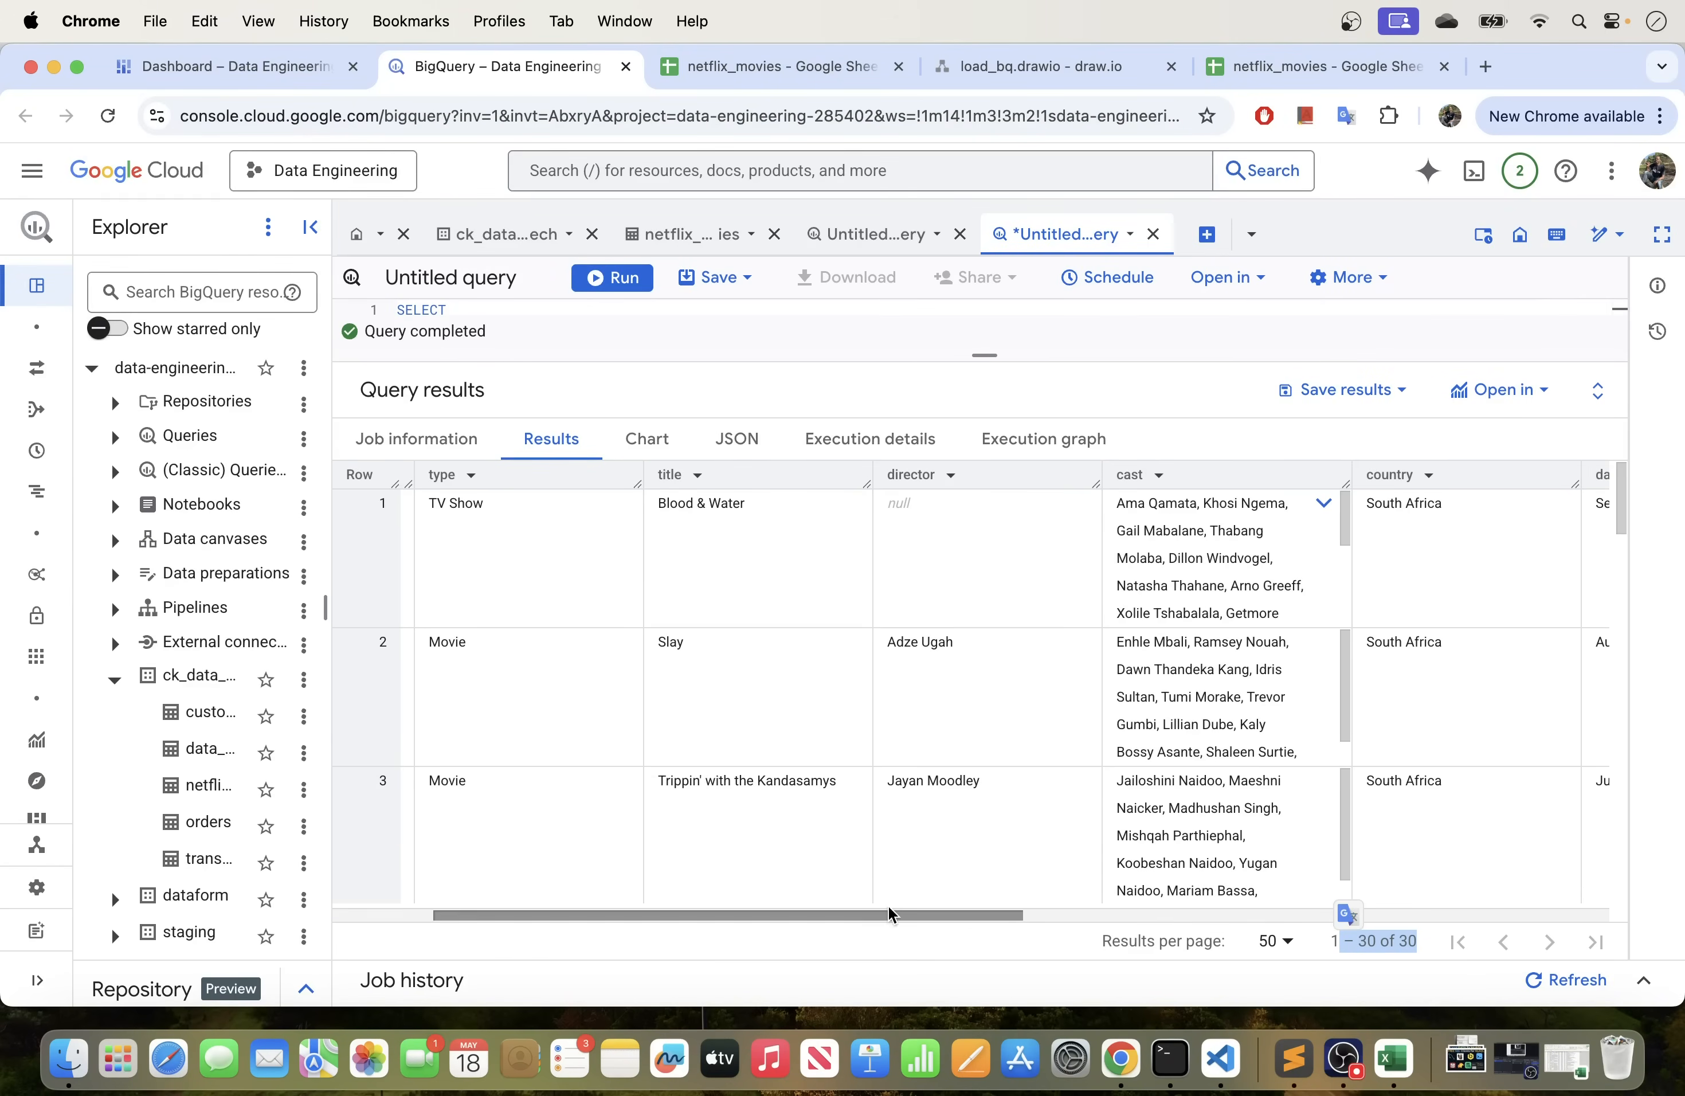
Examine the filtered results across all columns through description and down the rows to check country and release year order.
left_click_drag(858, 910, 1229, 912)
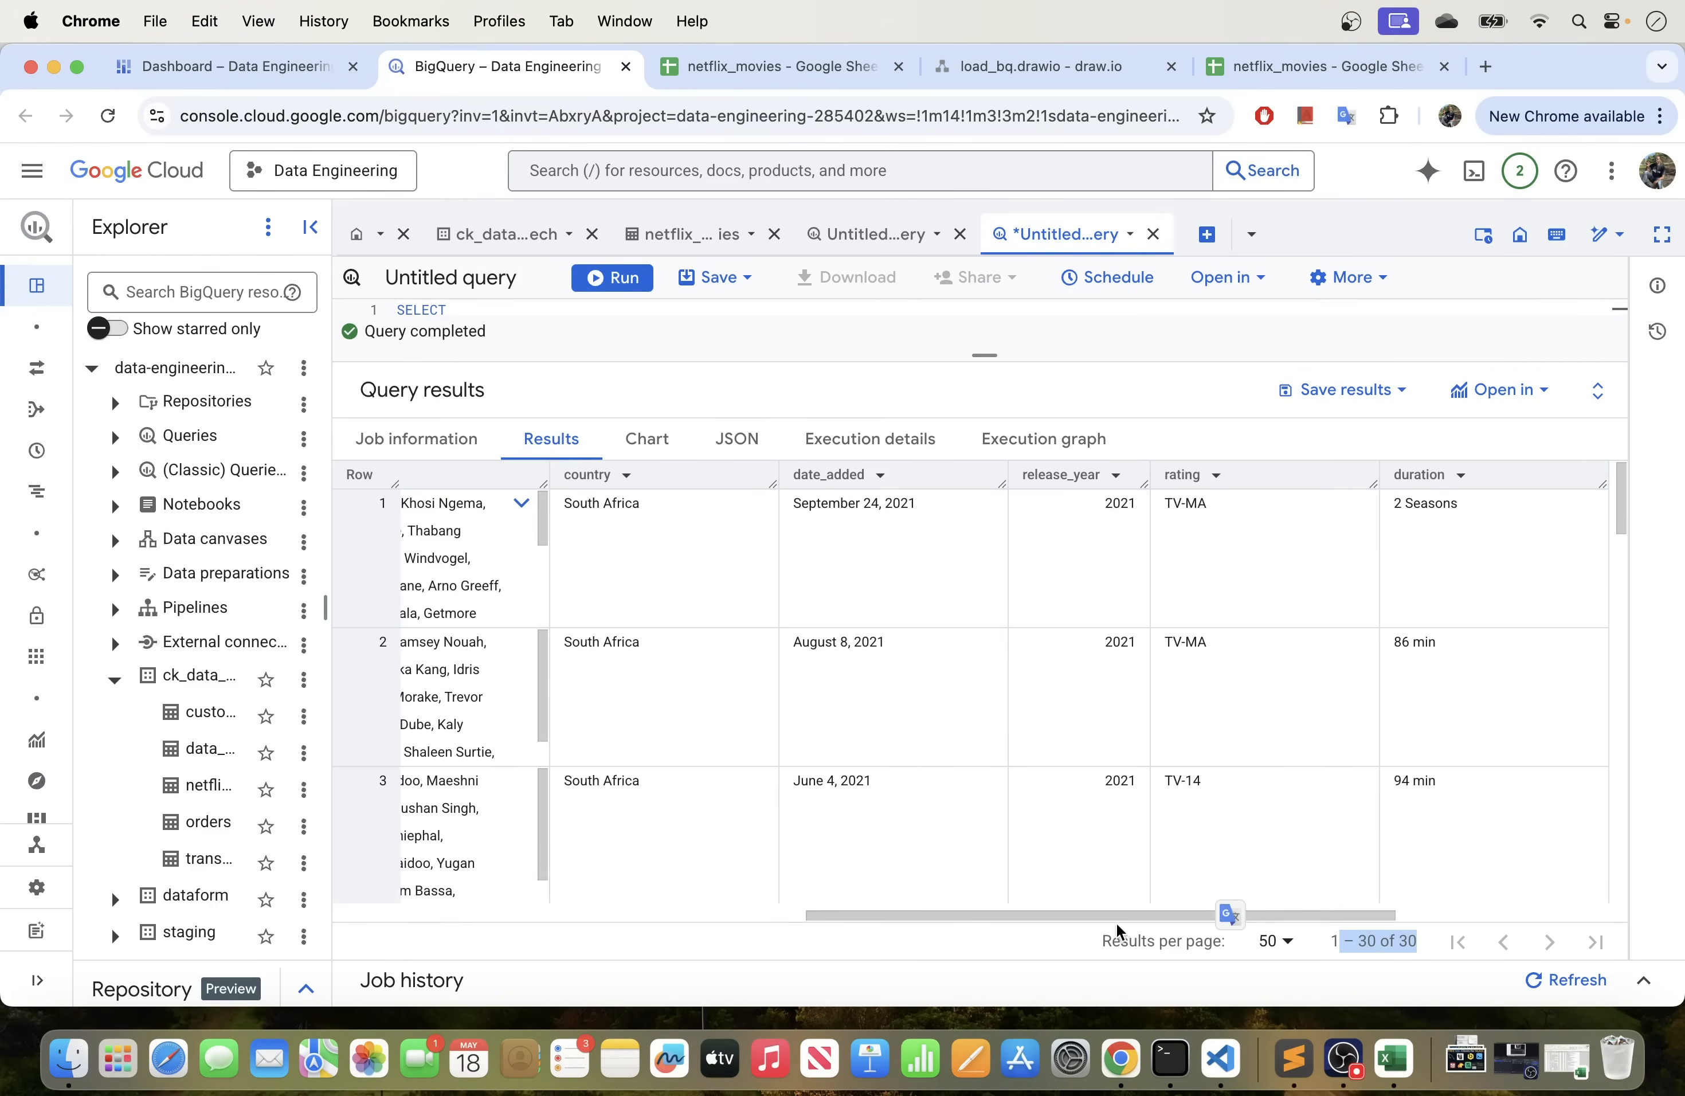
left_click_drag(1116, 913, 1345, 897)
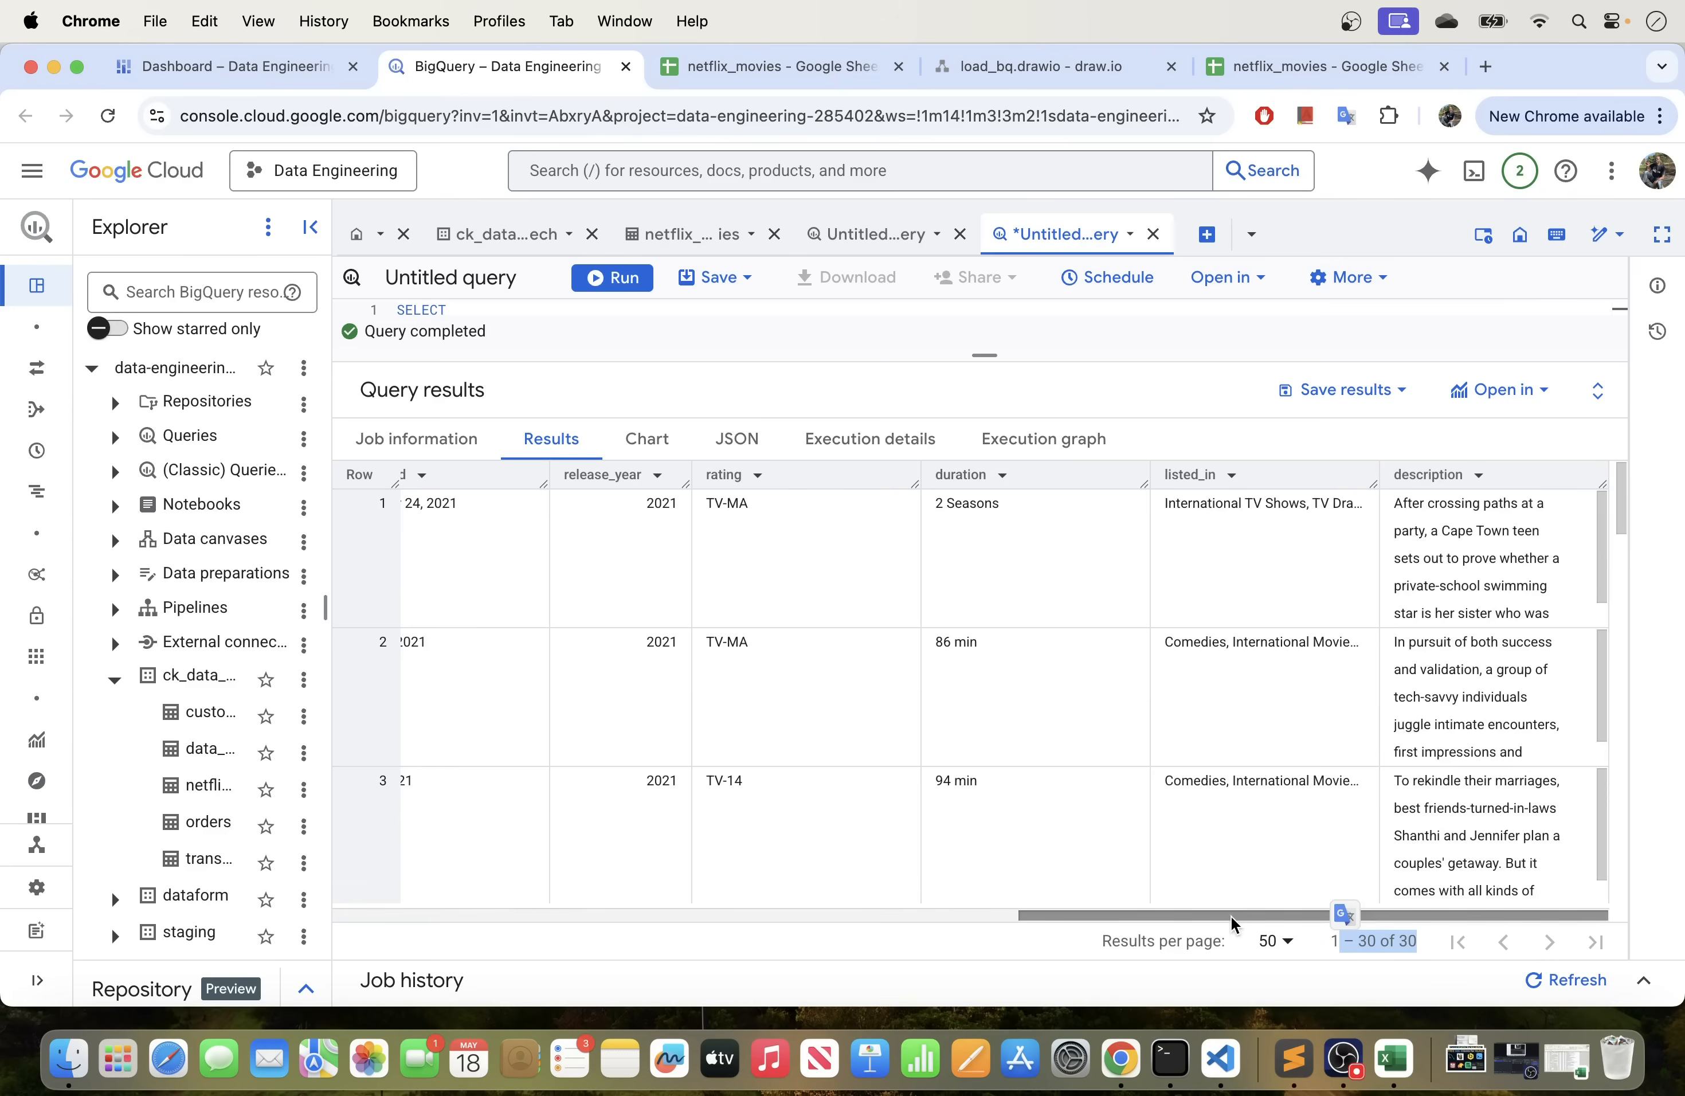
left_click_drag(1200, 913, 569, 905)
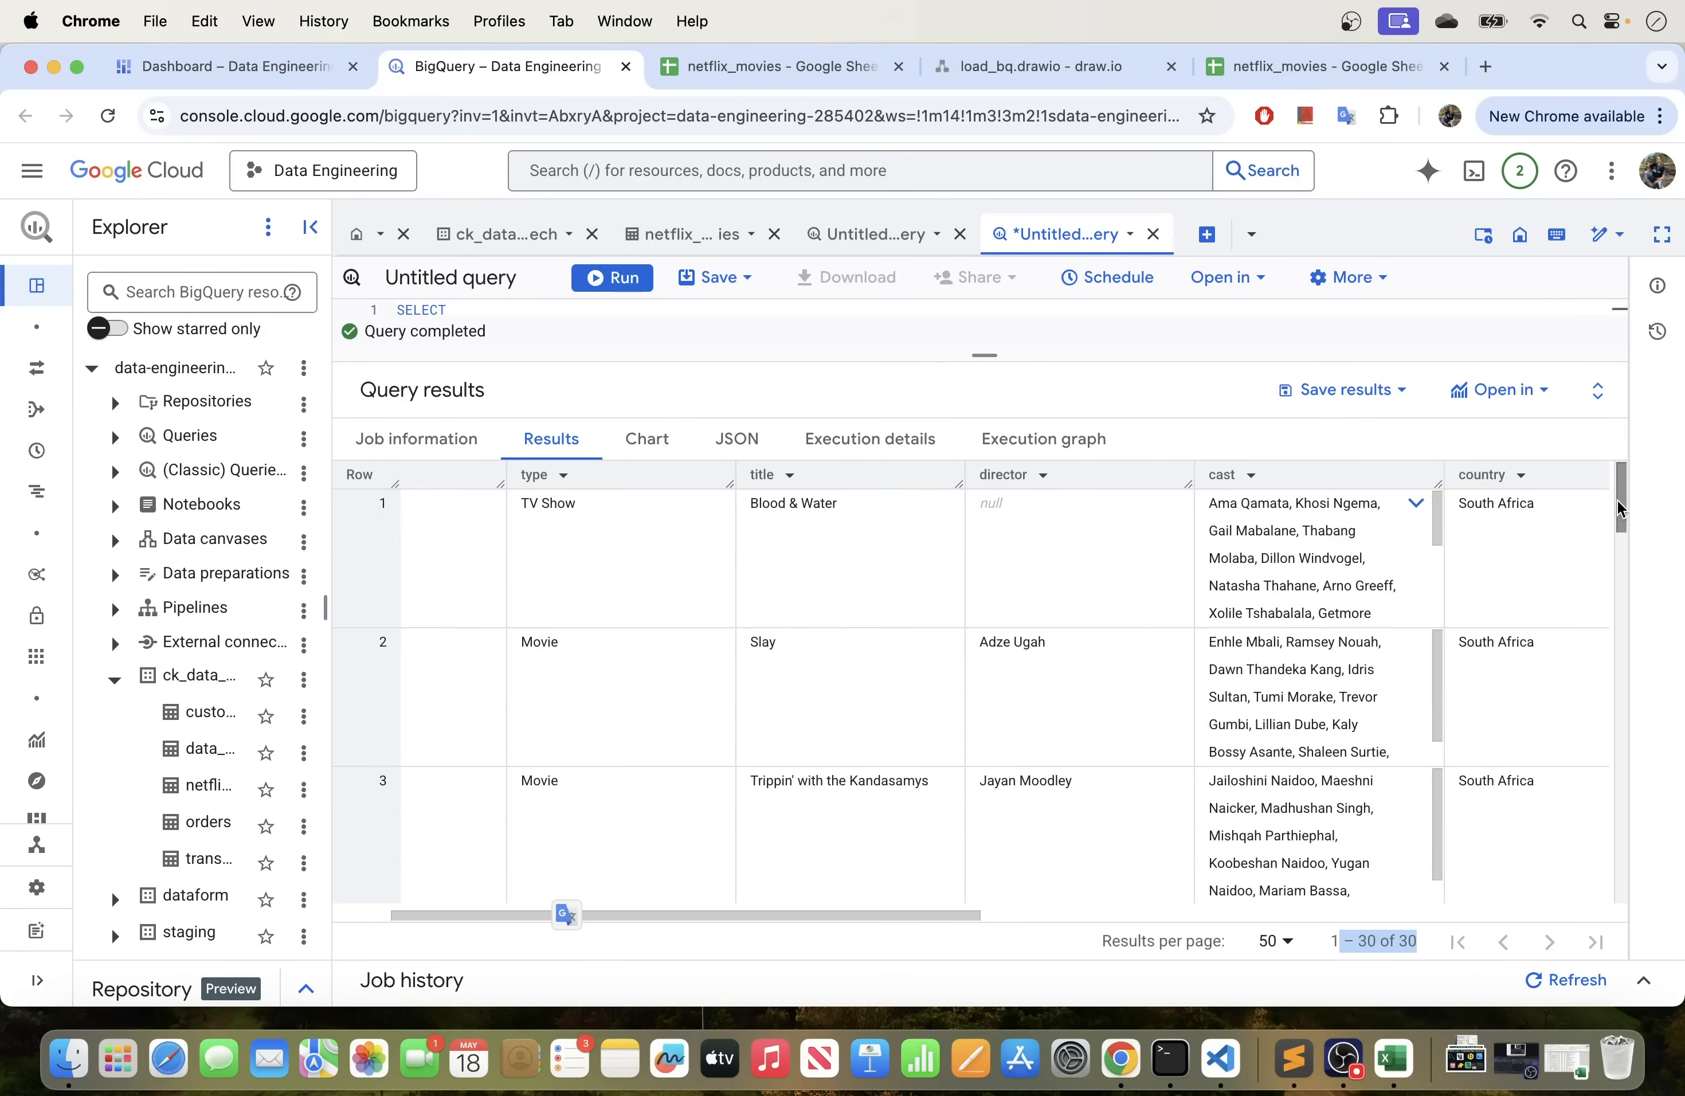
left_click_drag(1617, 502, 1610, 588)
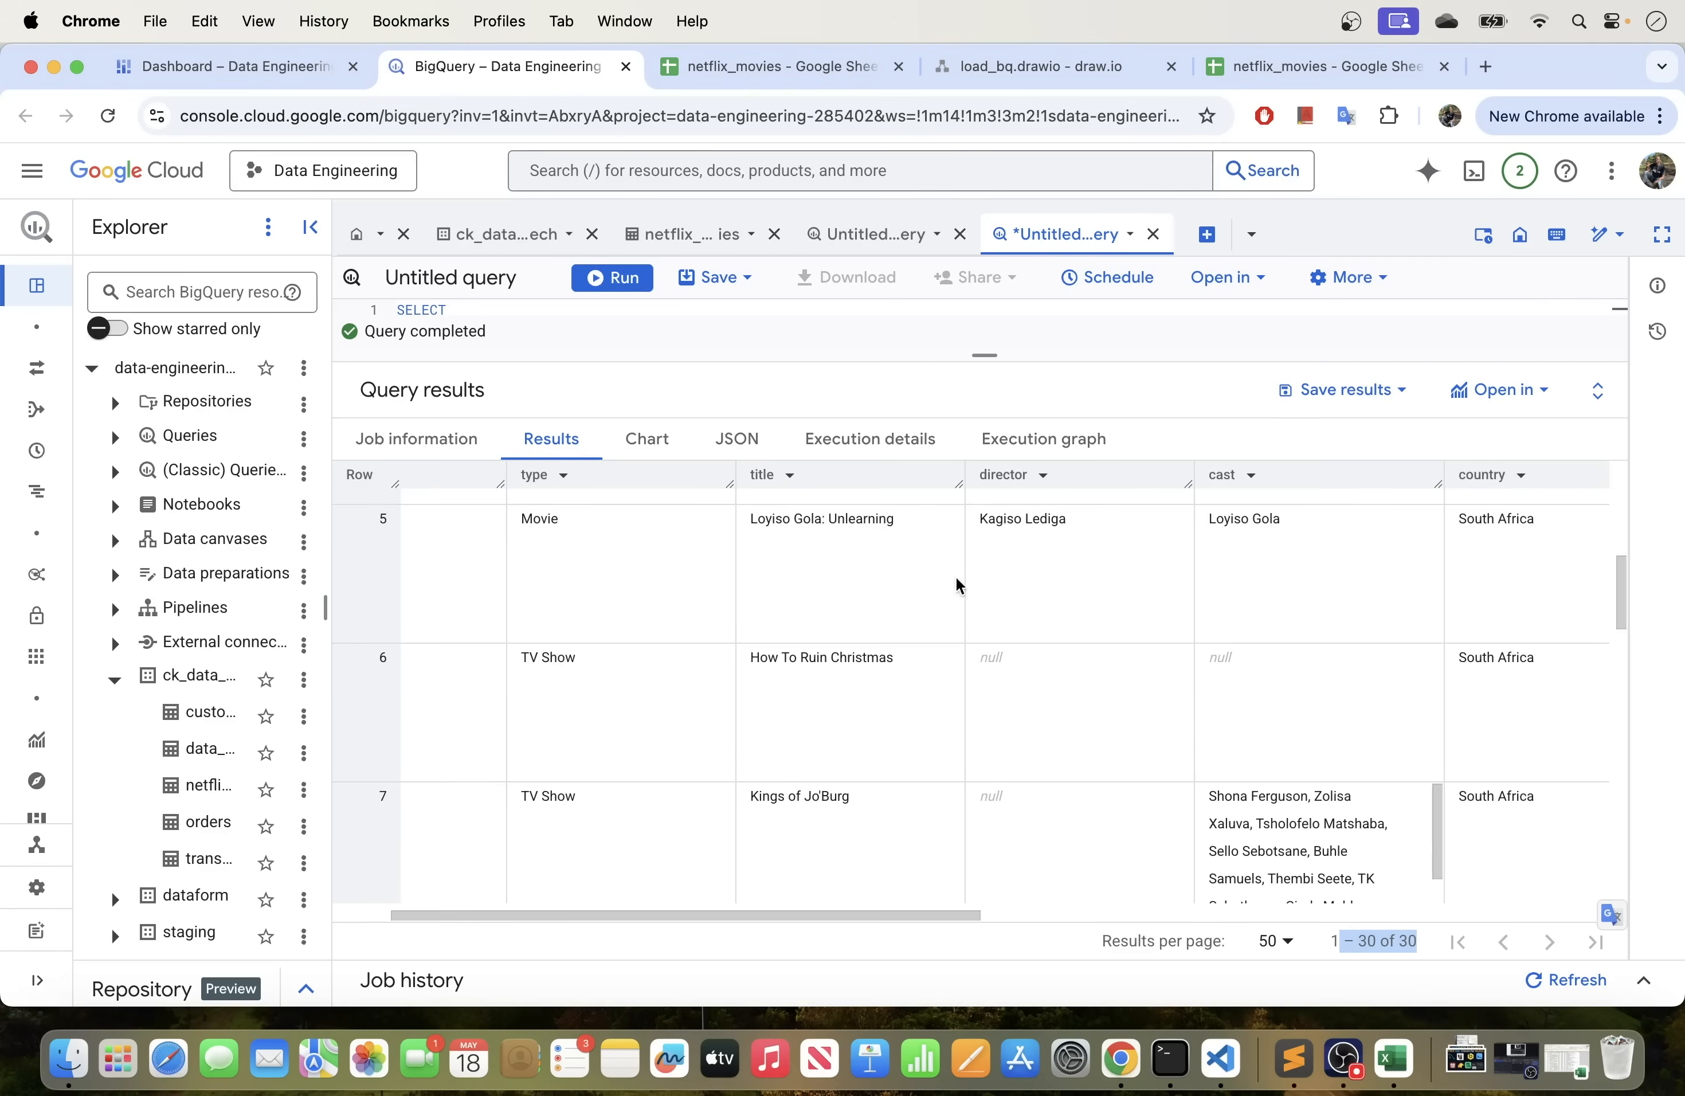
scroll(774, 714, "down", 2)
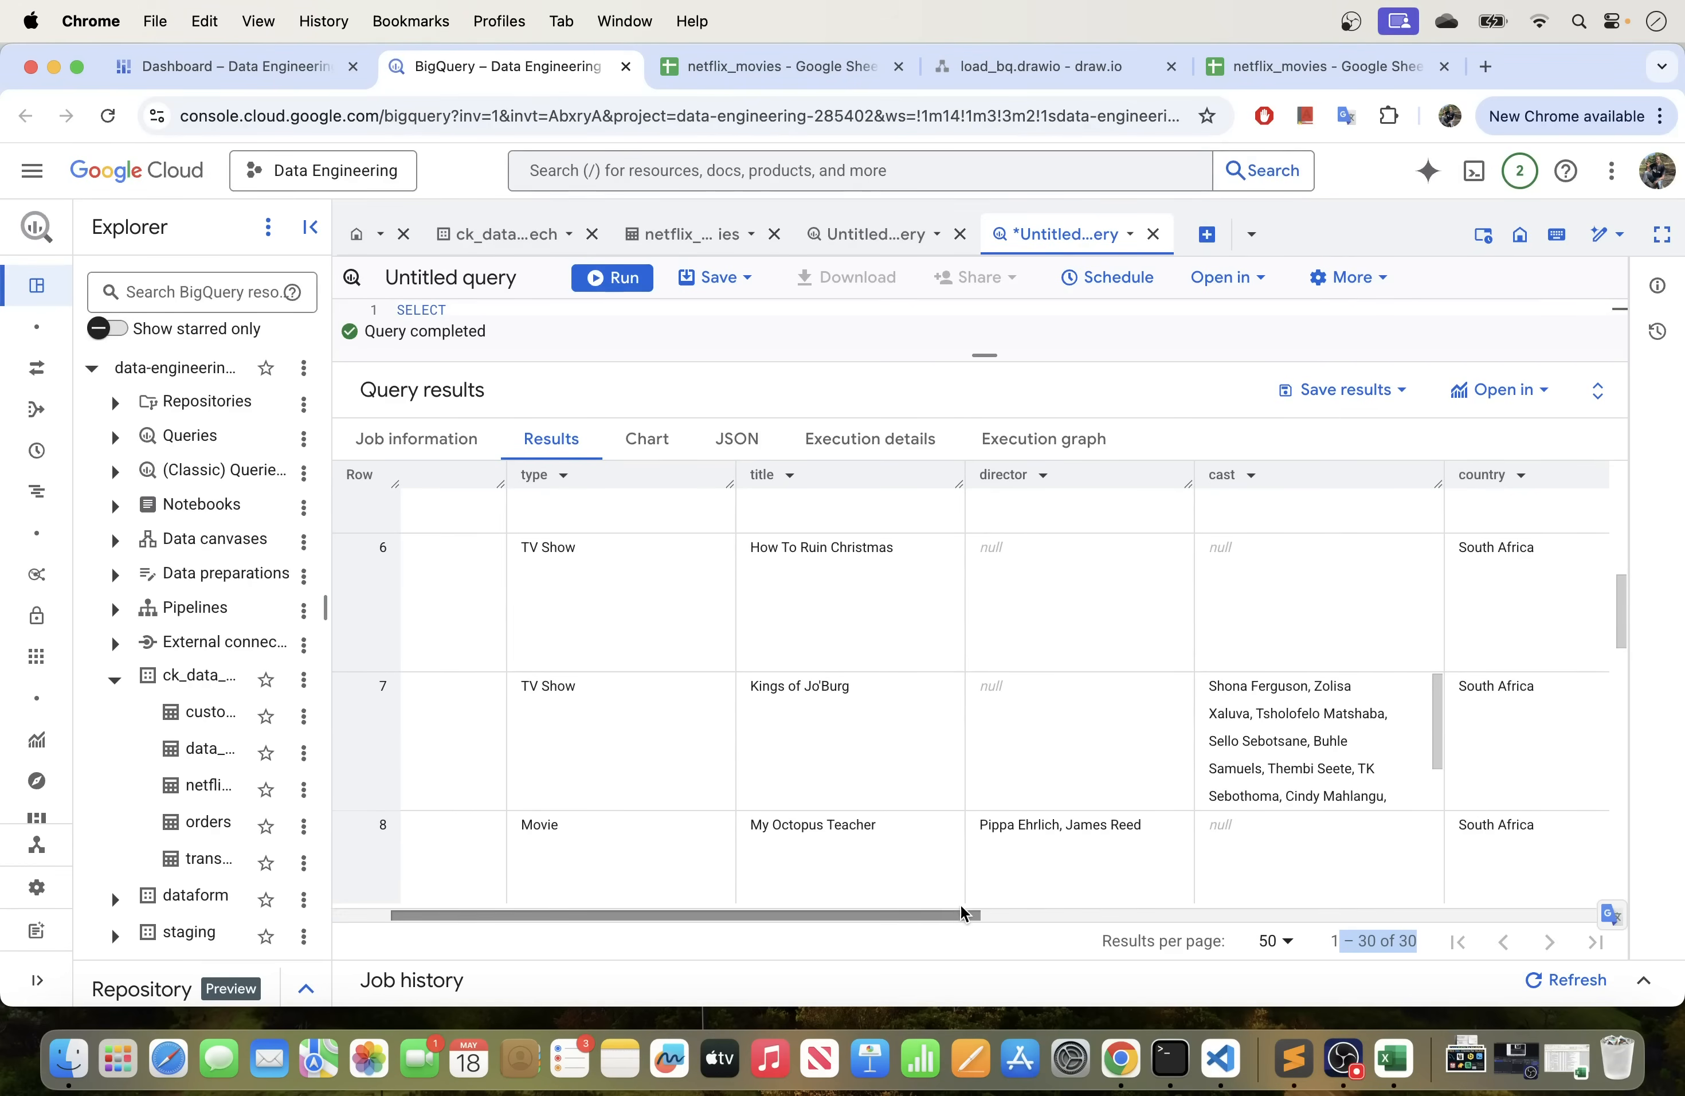
left_click_drag(952, 907, 1588, 886)
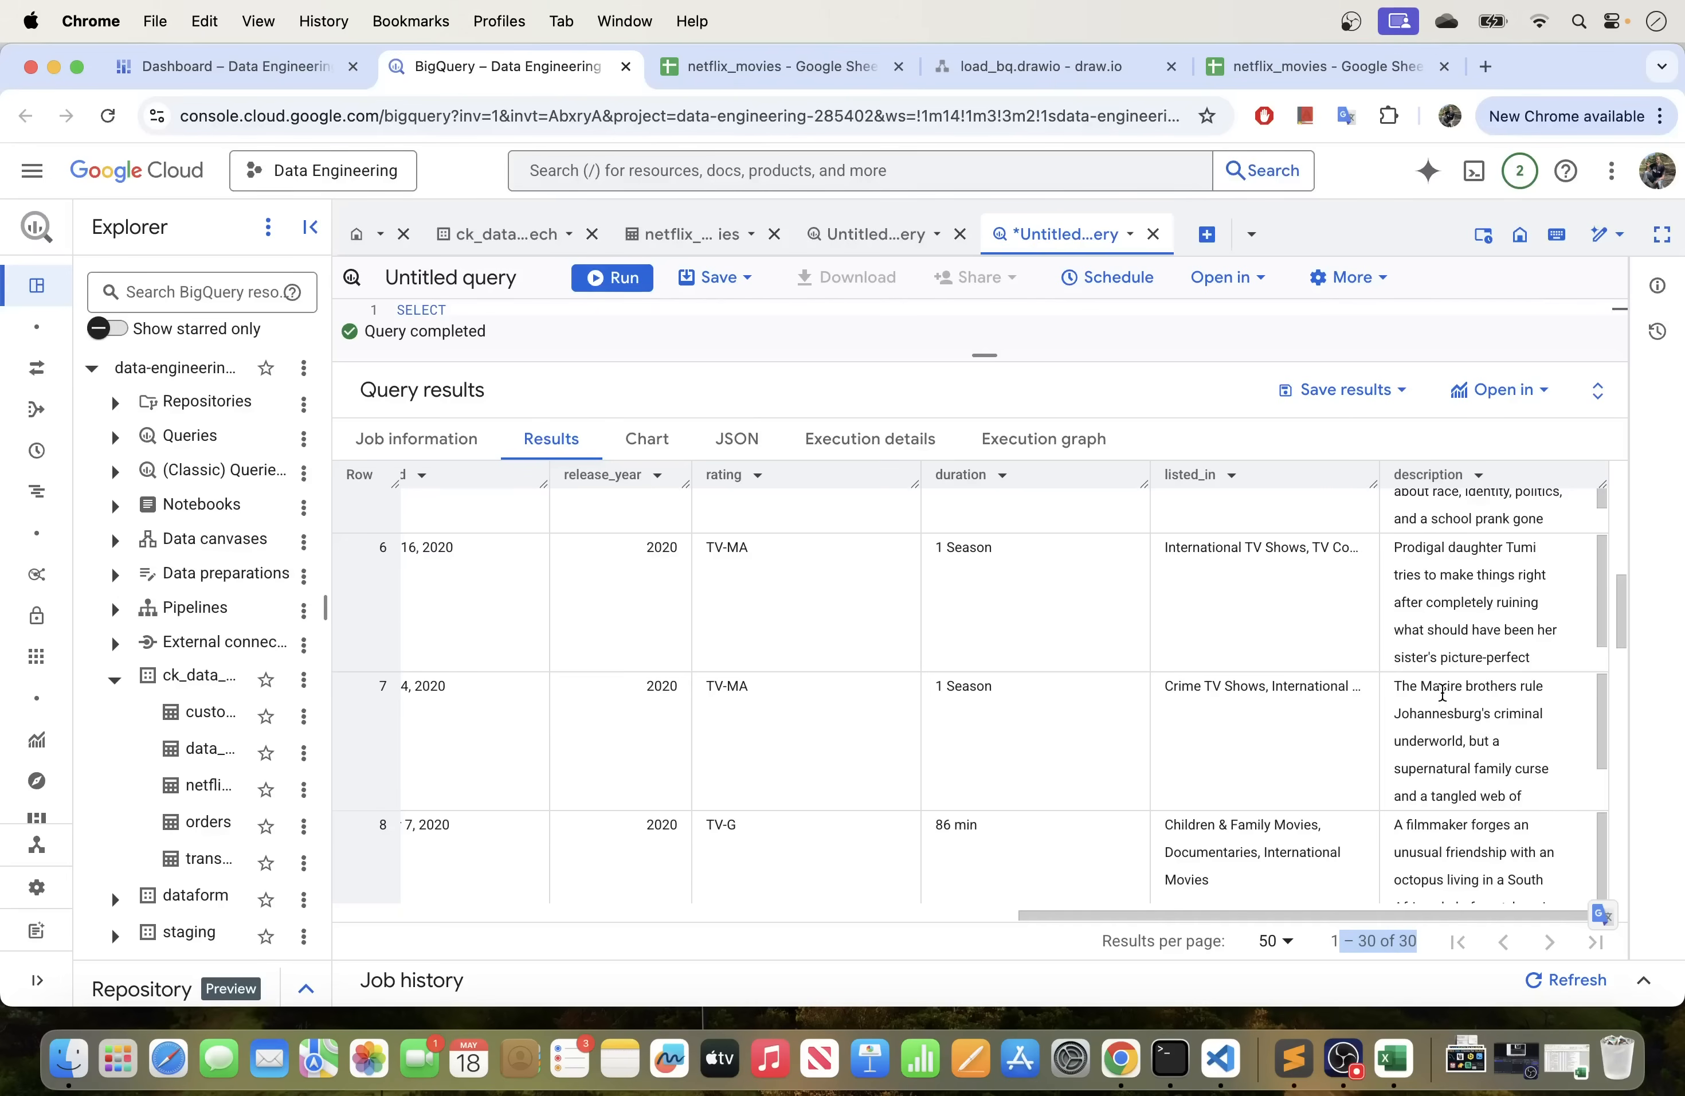
Look through the remaining result rows by release year and shrink the results area to reveal the full query.
scroll(1458, 756, "up", 1)
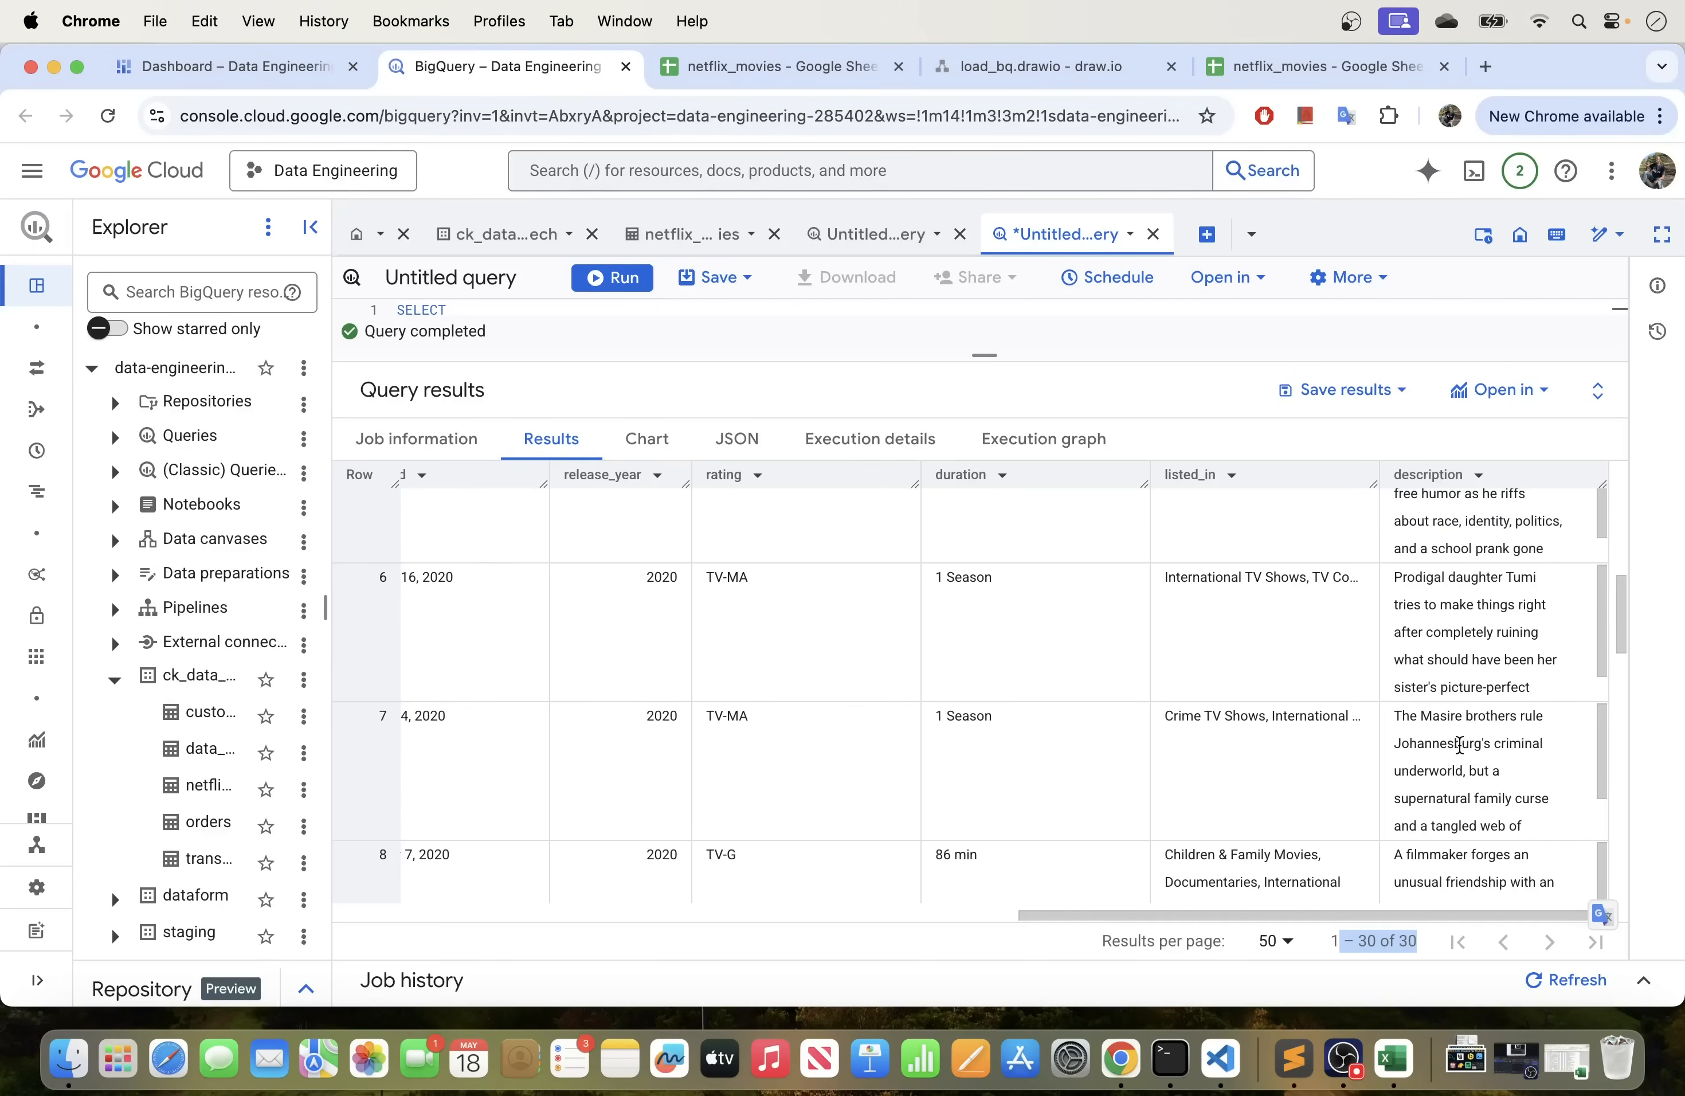
scroll(1458, 755, "down", 10)
scroll(1453, 745, "down", 2)
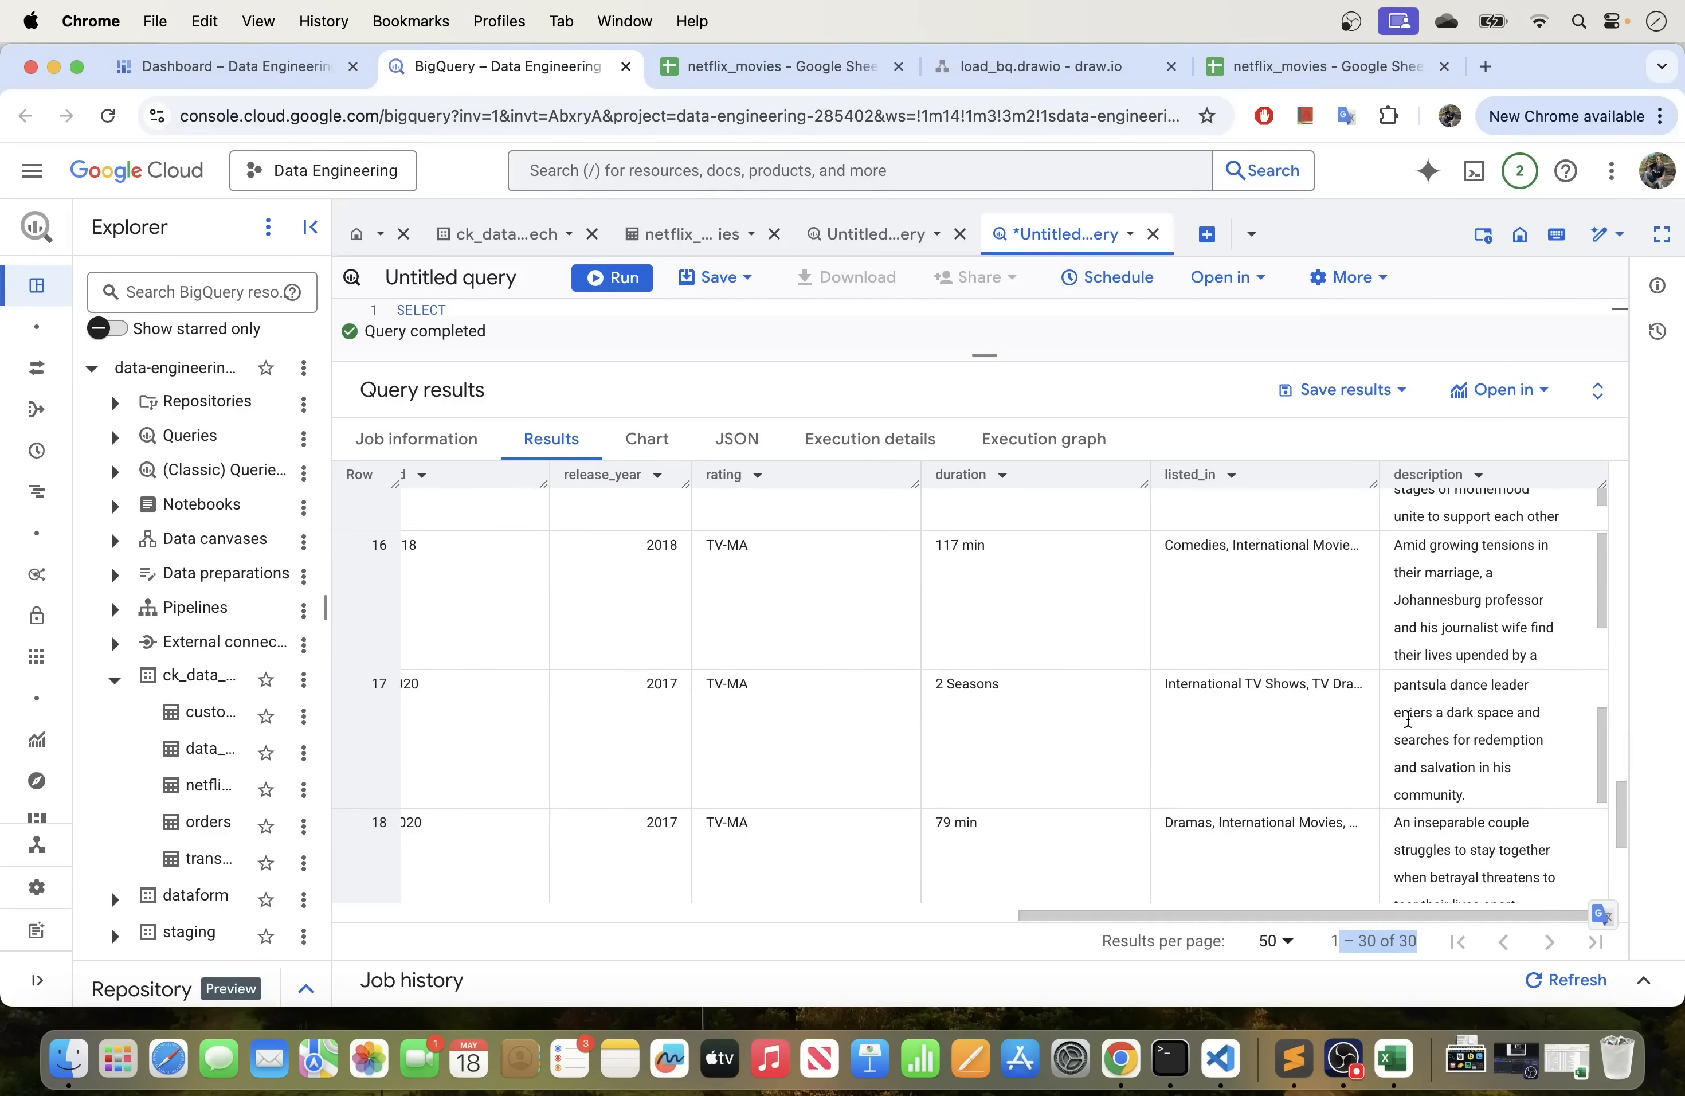
left_click_drag(981, 365, 925, 672)
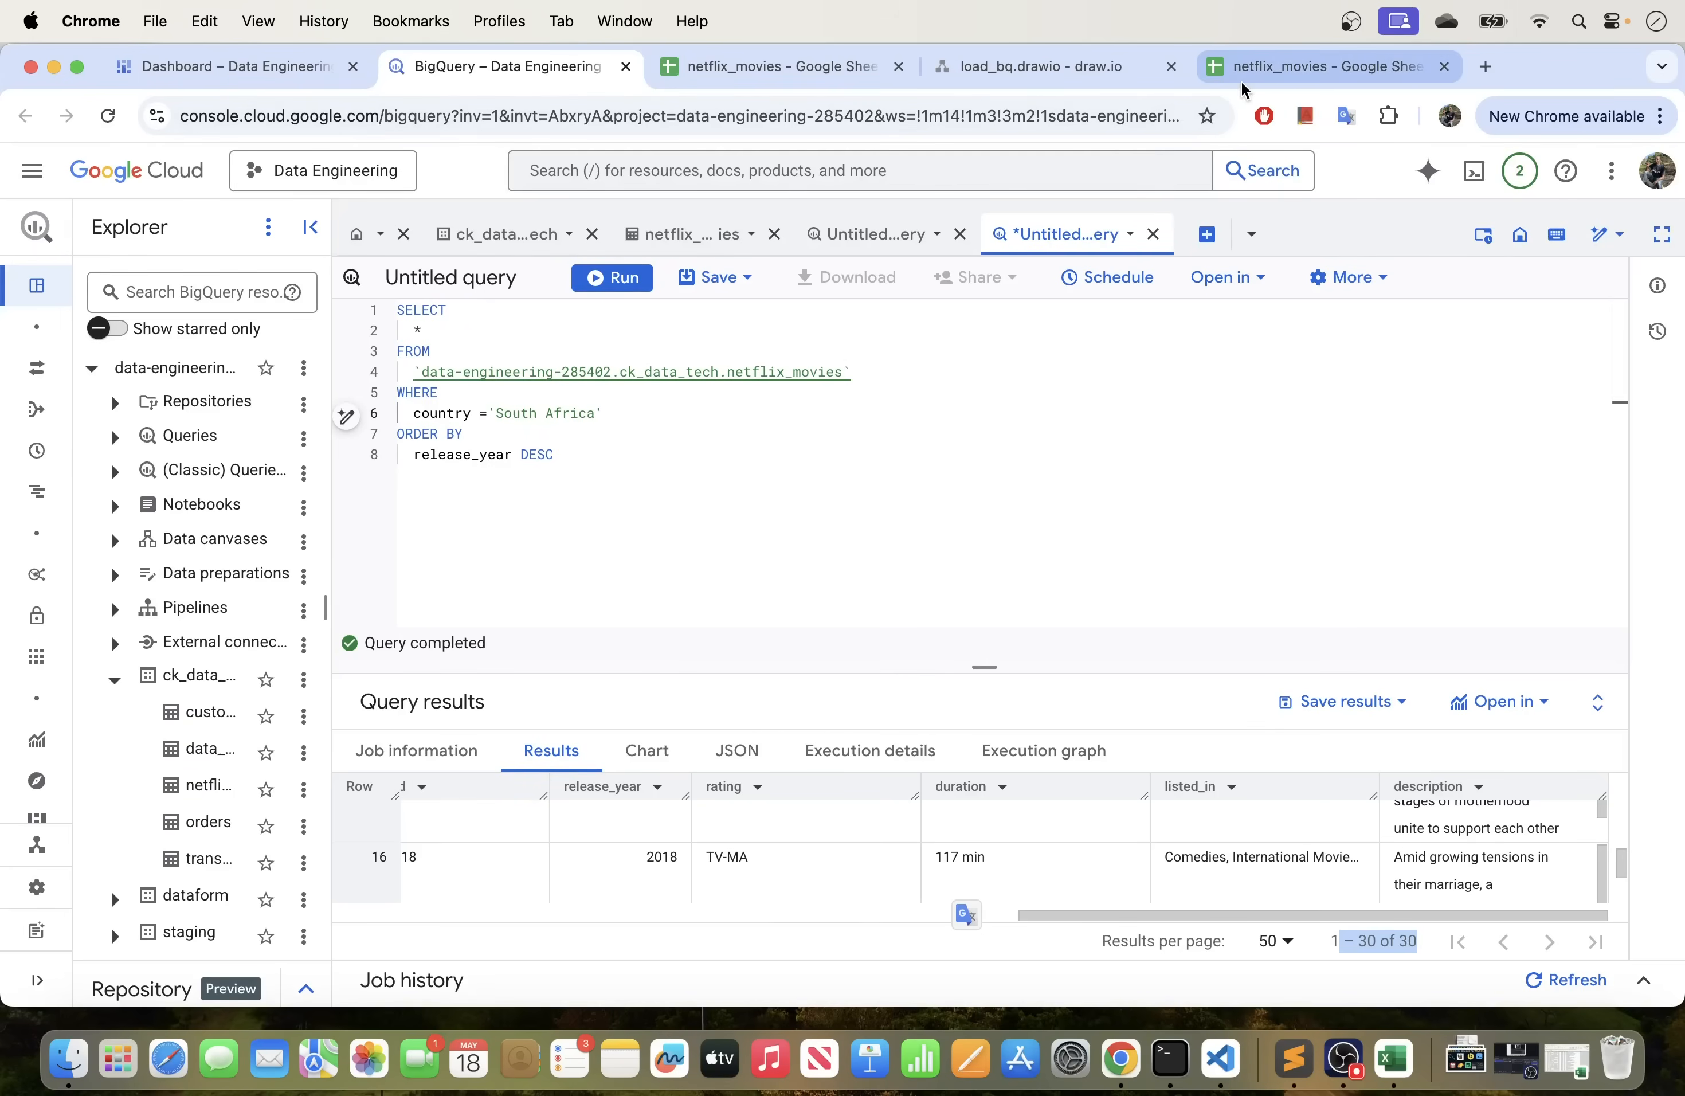
Open the Source URI from the netflix_movies table's external data configuration and return to the South Africa query in BigQuery.
left_click(667, 236)
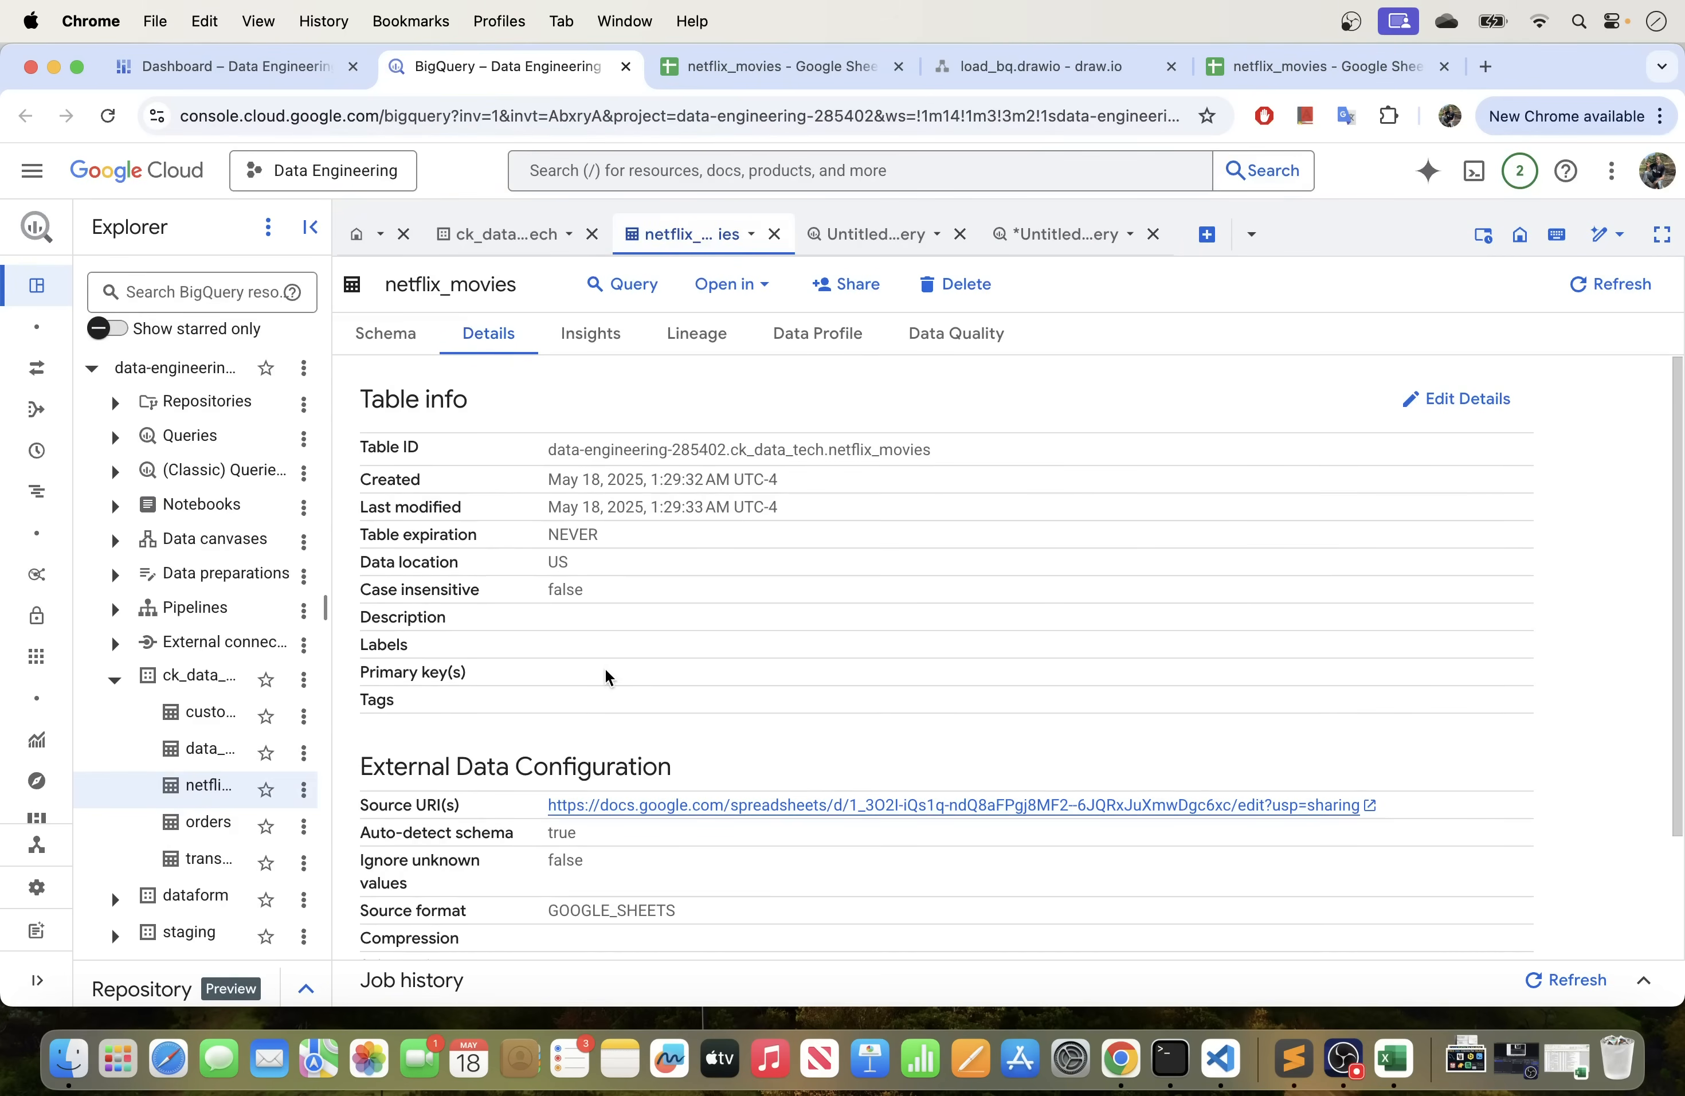
scroll(627, 668, "down", 3)
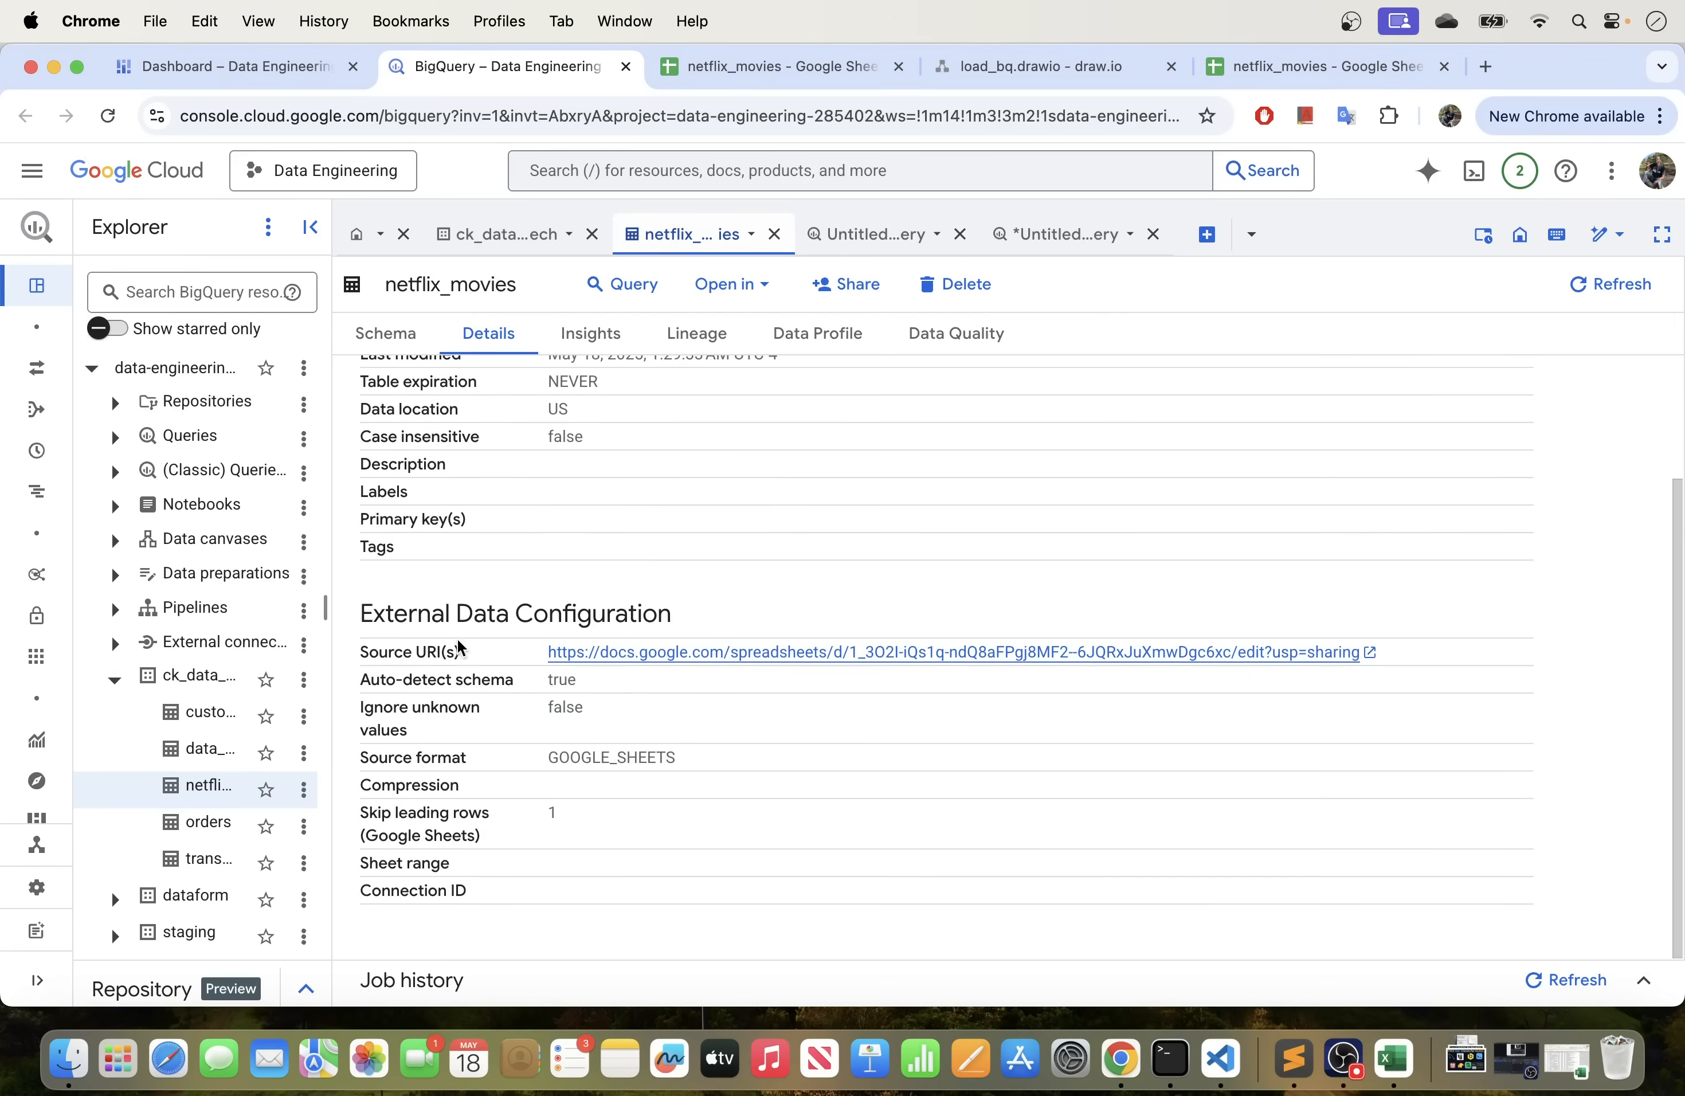
left_click_drag(356, 656, 514, 644)
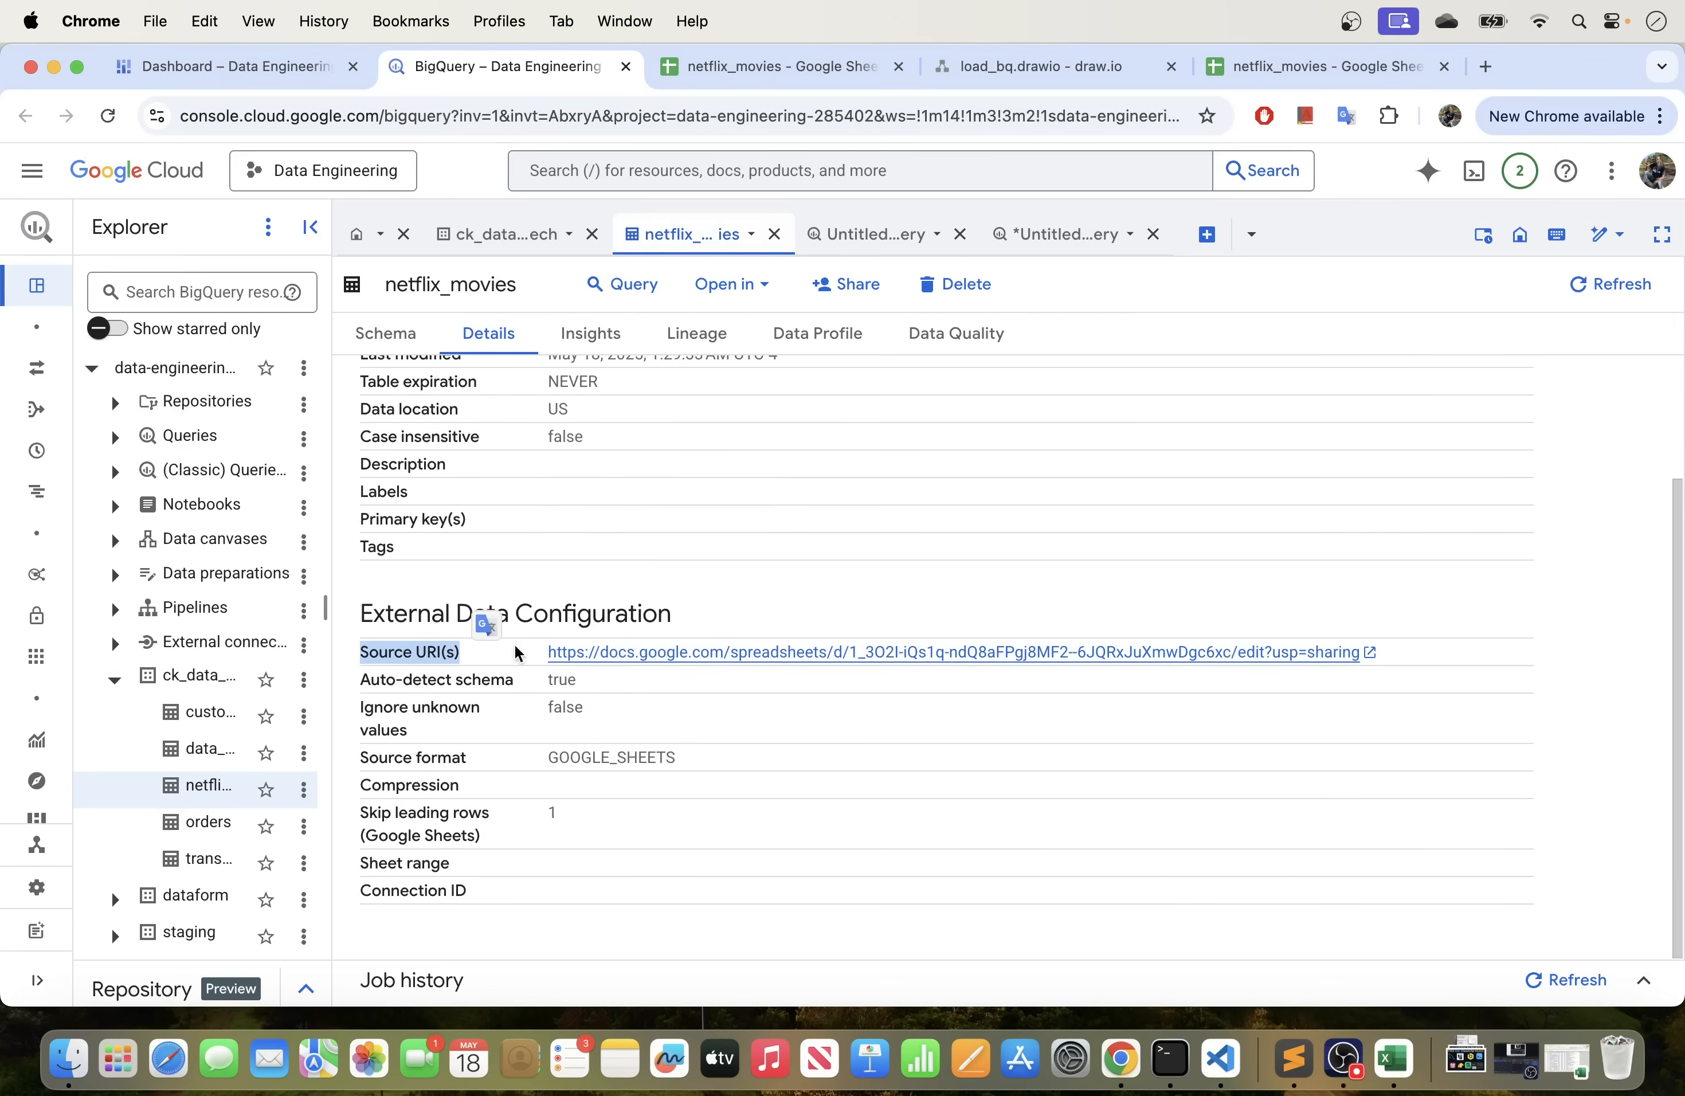
left_click(986, 651)
left_click(469, 71)
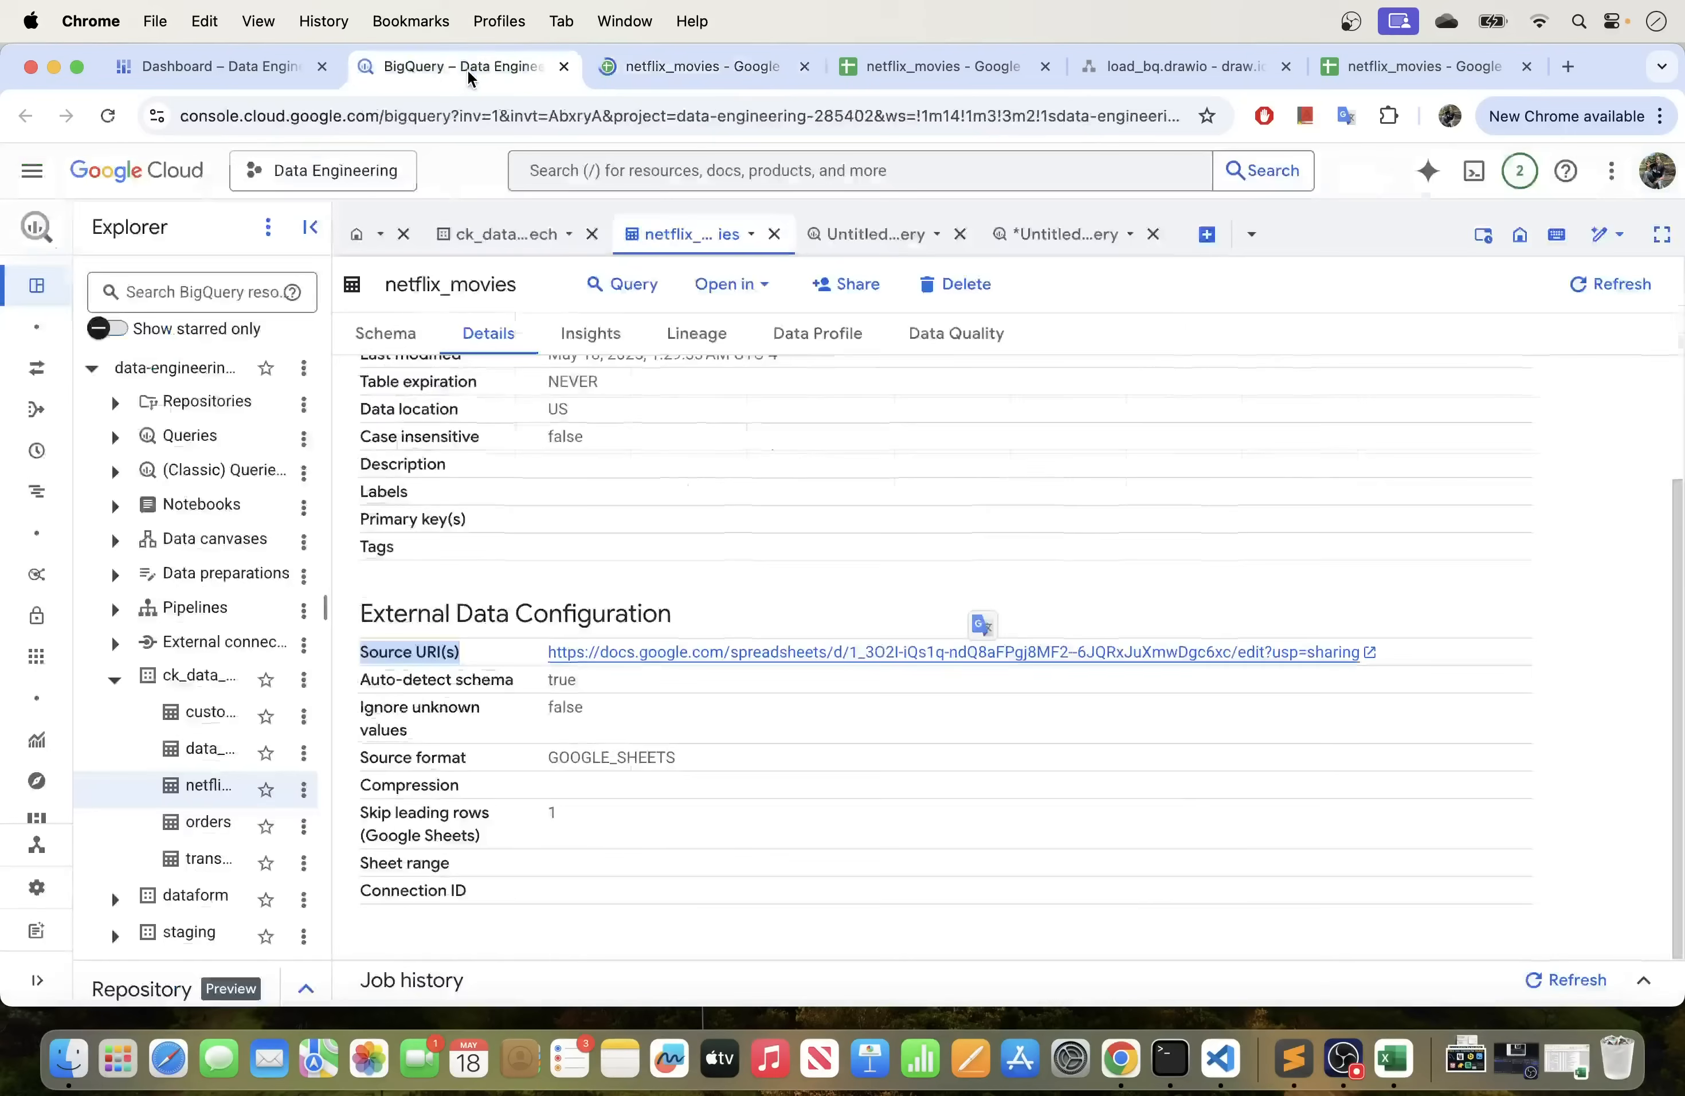
left_click(1063, 234)
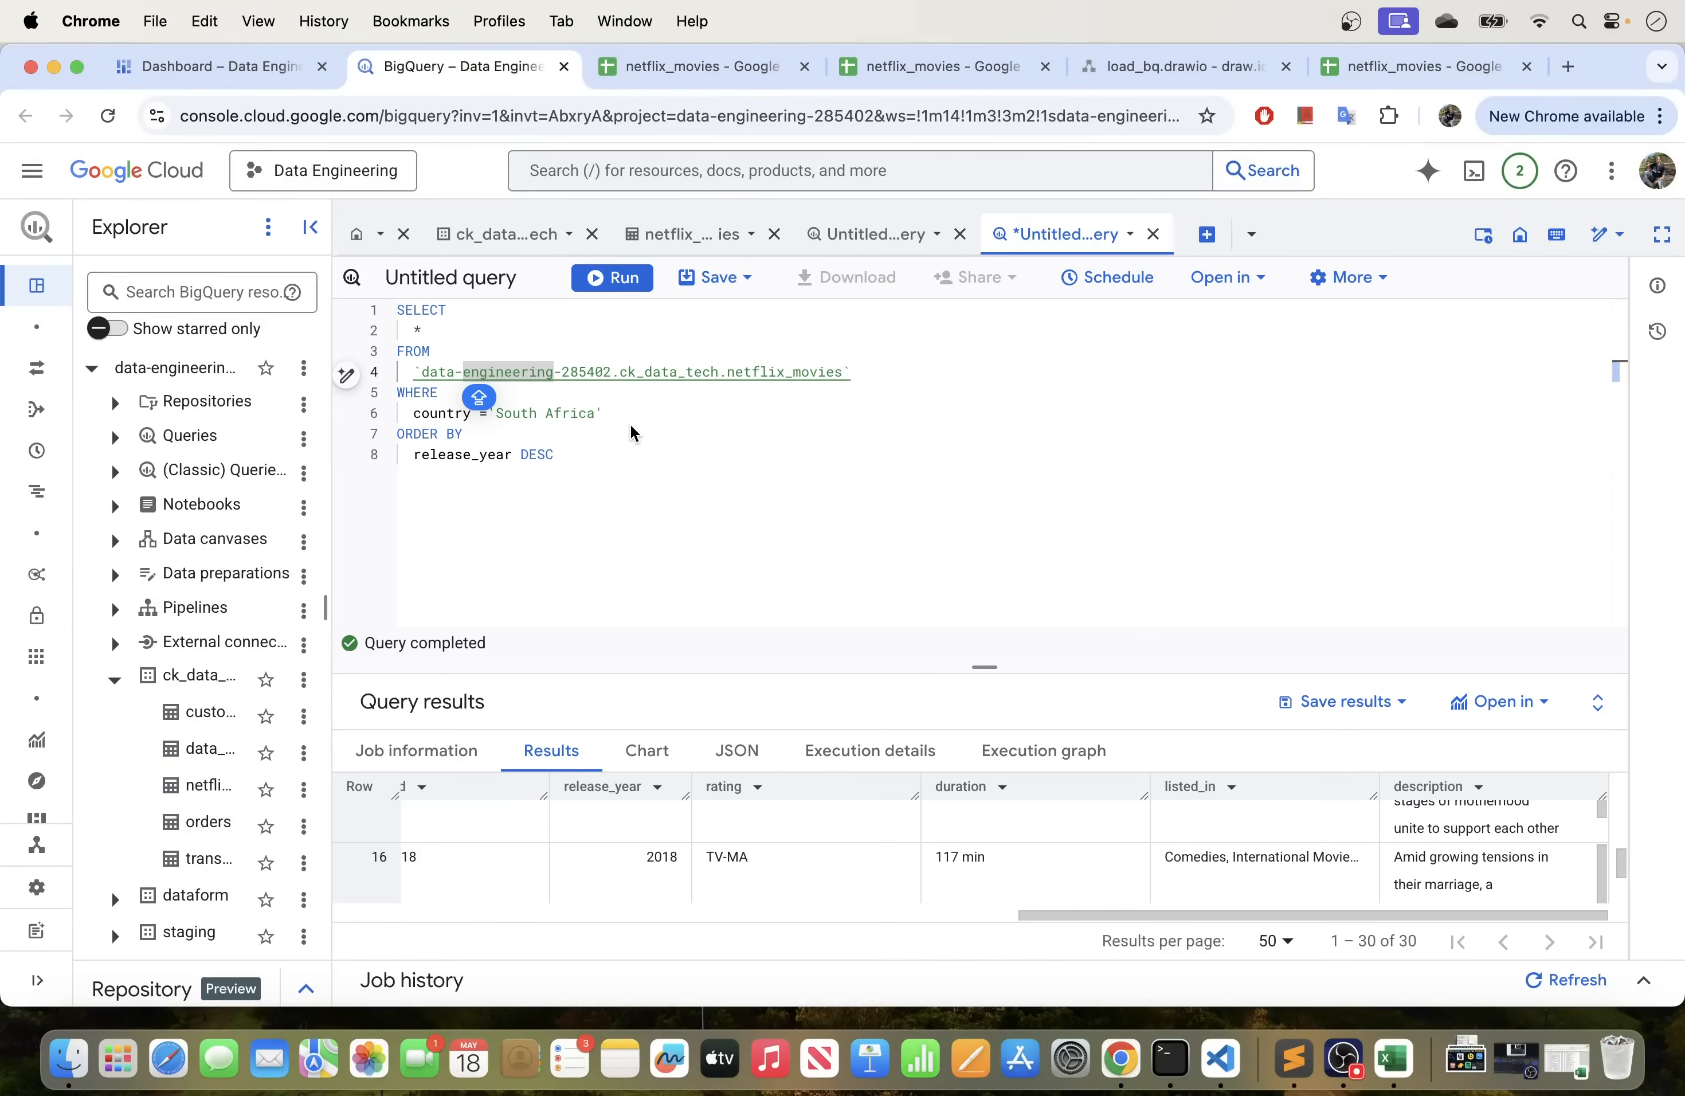